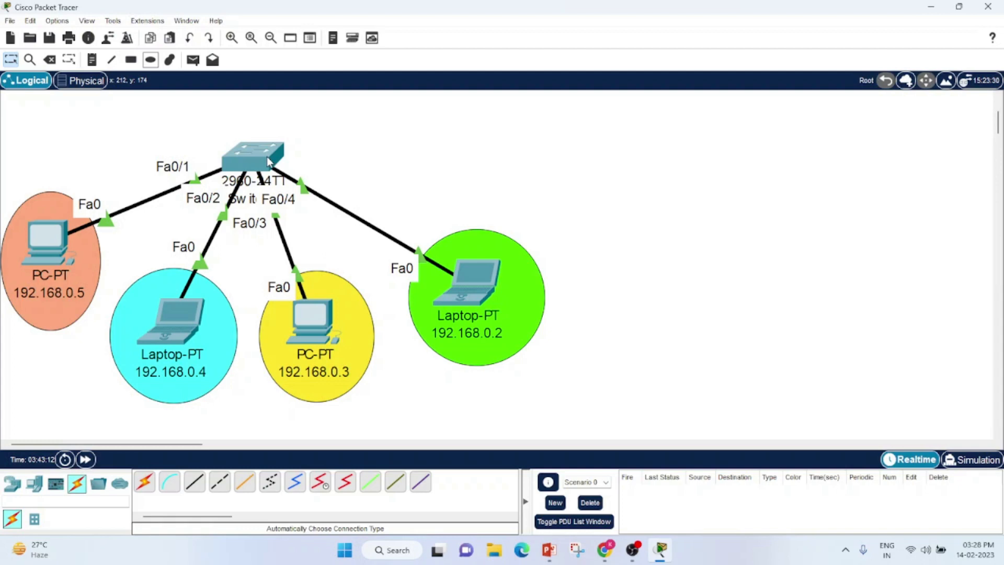
Inspect the 2960 switch's physical device view at higher magnification, covering its Ethernet ports, console port and power inlet, and close its window.
drag(461, 58, 798, 41)
click(644, 55)
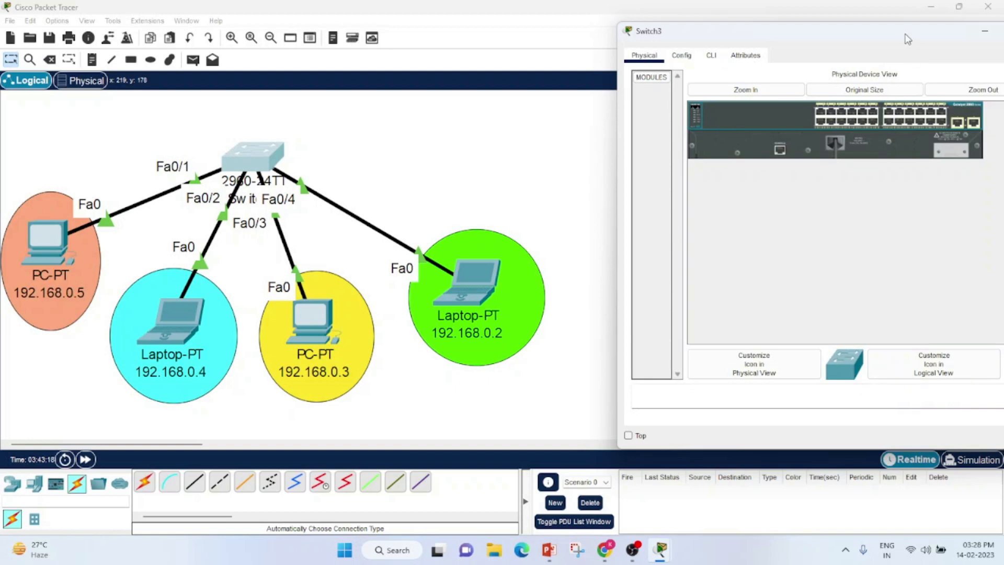
drag(908, 41, 774, 40)
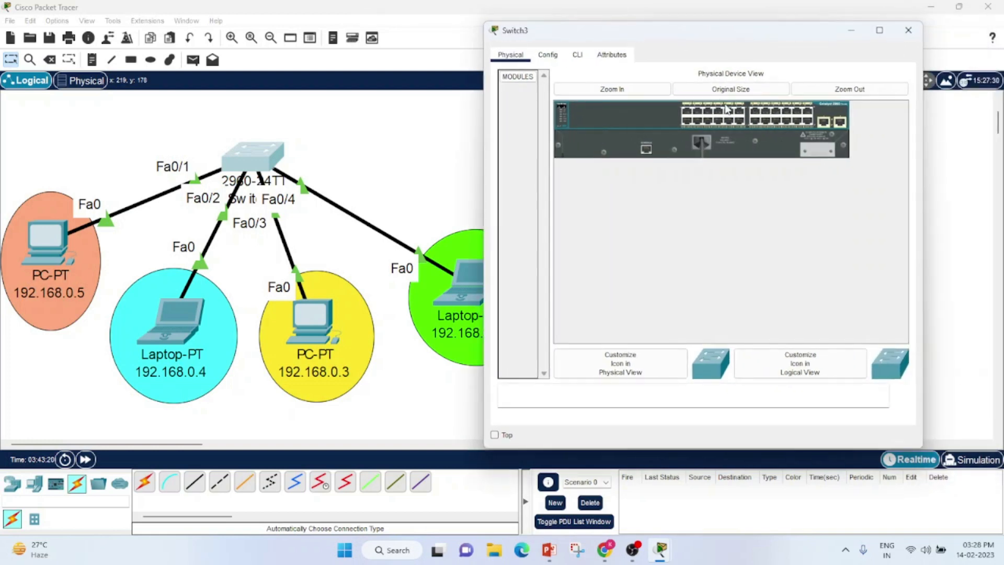
click(612, 89)
drag(658, 340, 791, 339)
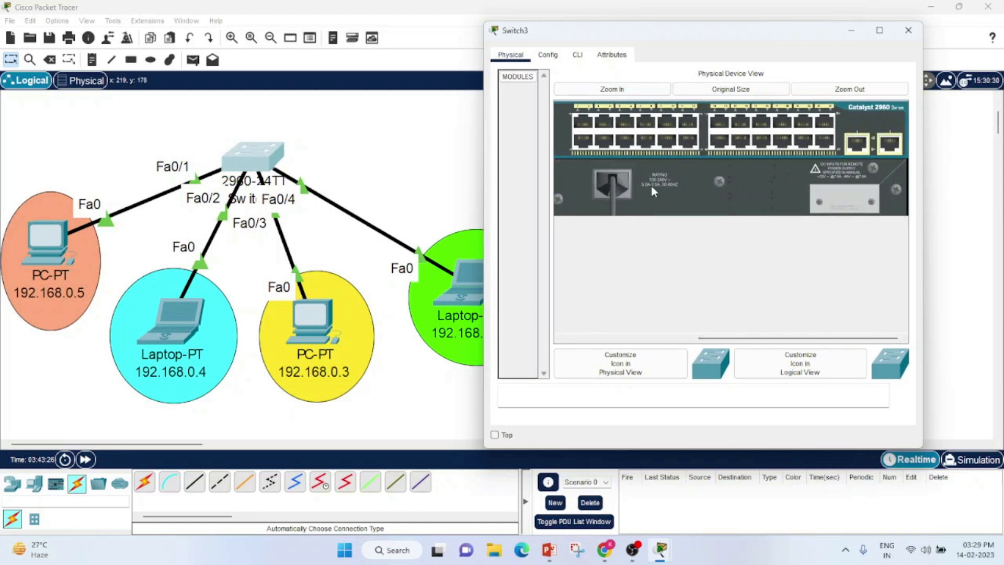
drag(743, 339, 658, 349)
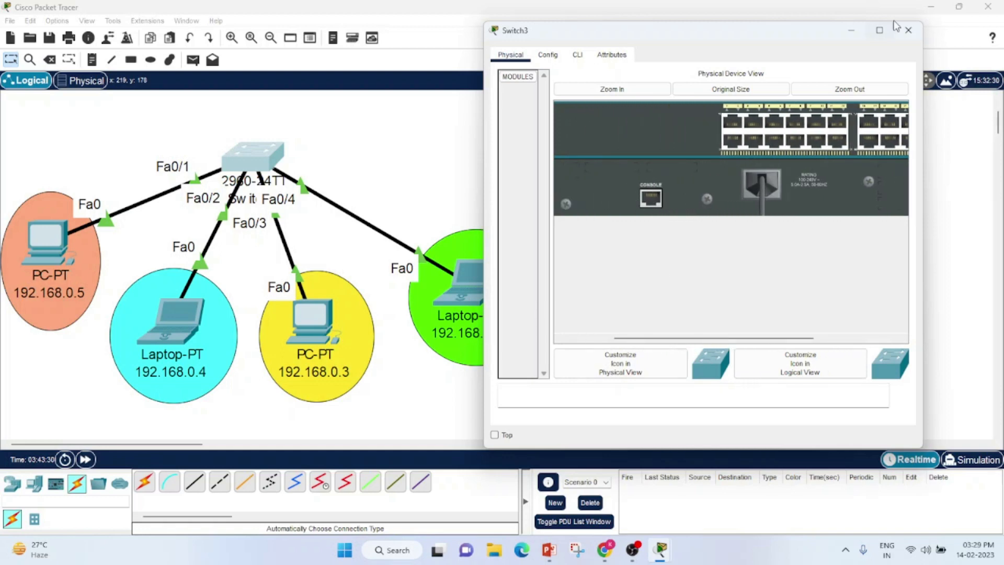
click(909, 31)
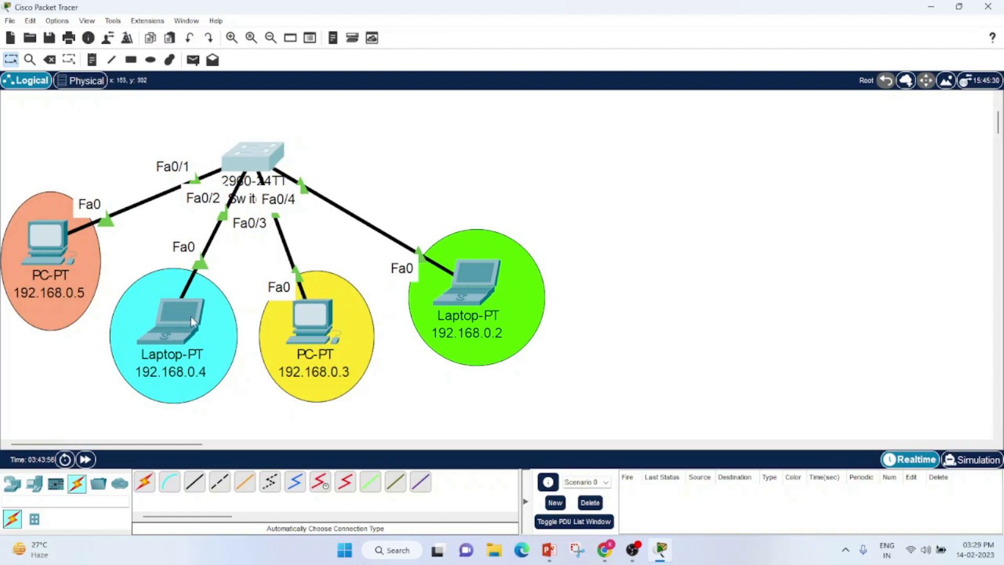
Open the switch's command line, end the current session with exit, and start a new one in privileged mode with en.
mouse_move(258, 169)
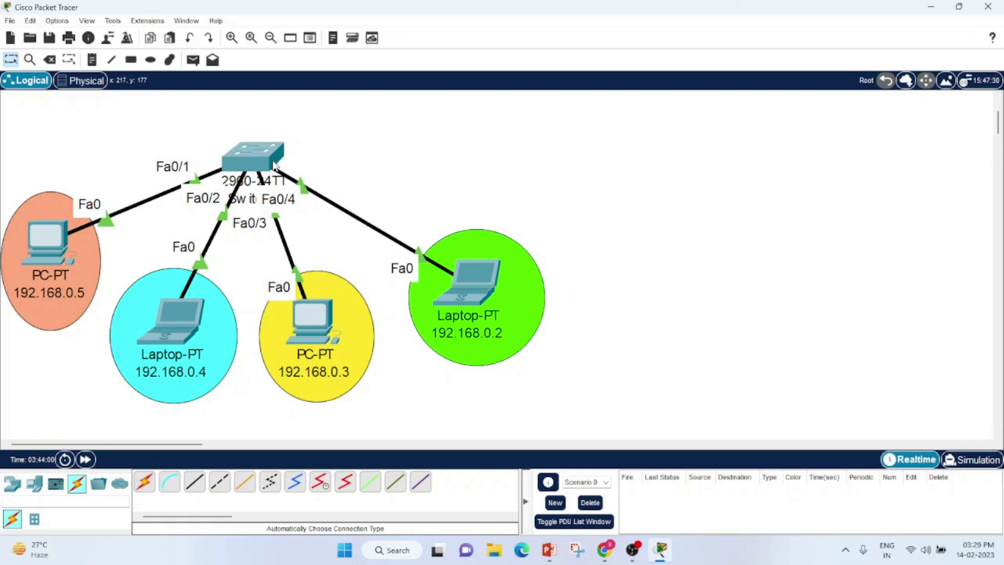
click(273, 165)
click(376, 79)
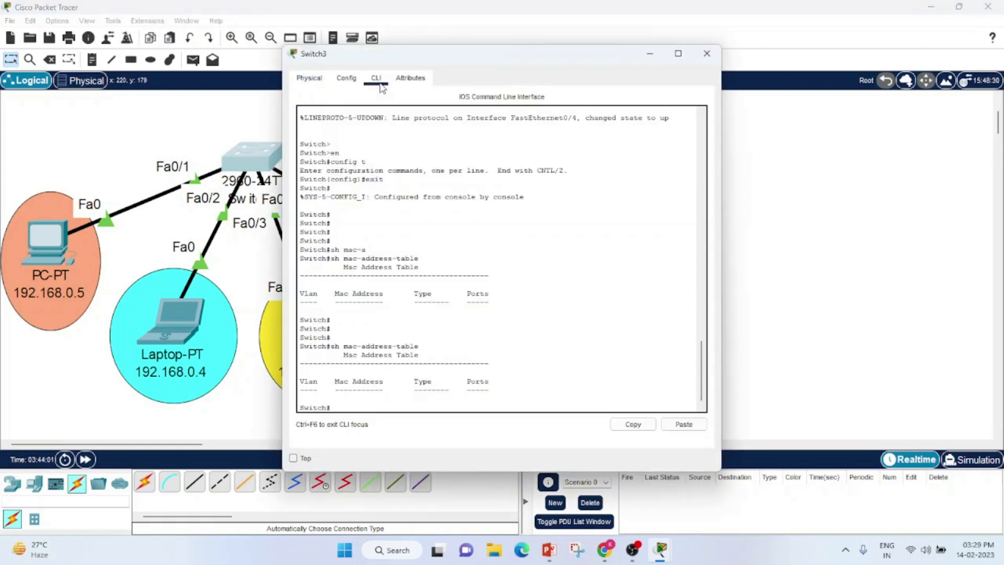
drag(419, 54, 587, 38)
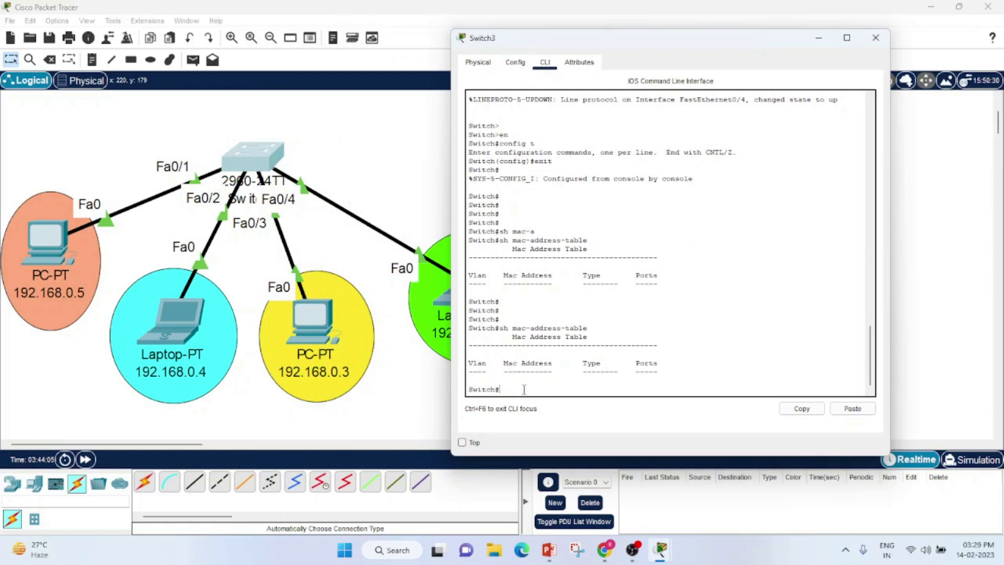
key(Return)
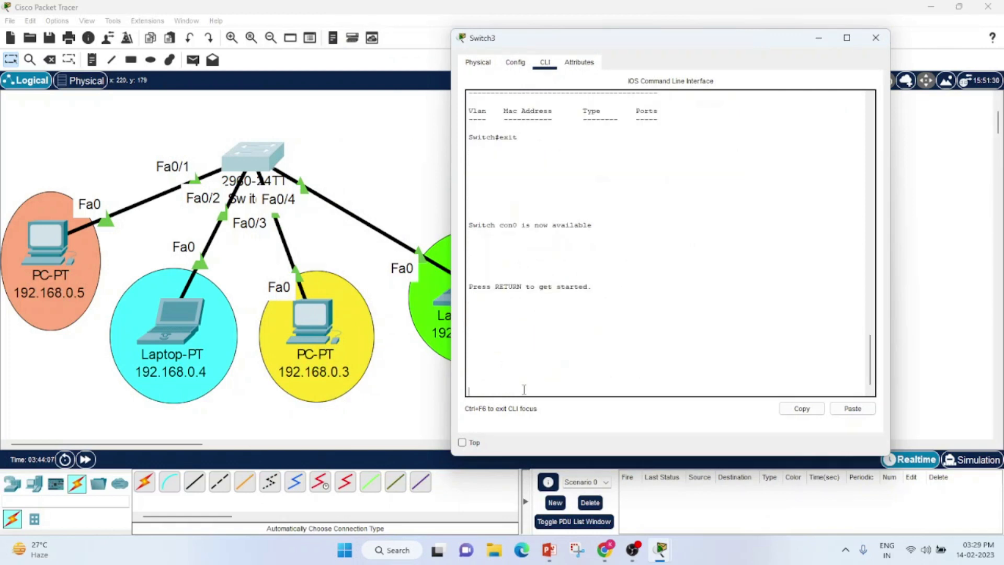
key(Return)
key(Return)
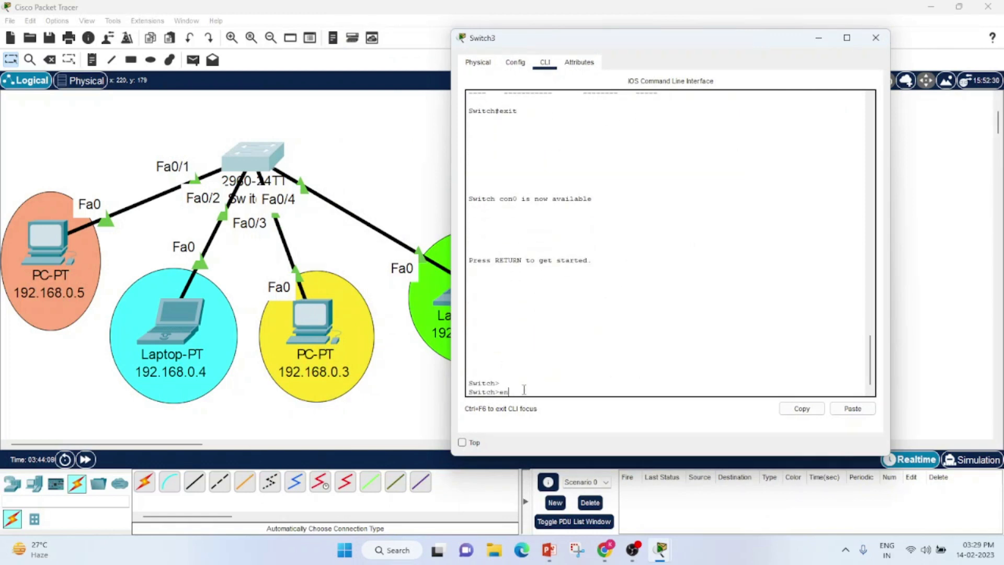
text(en)
key(Return)
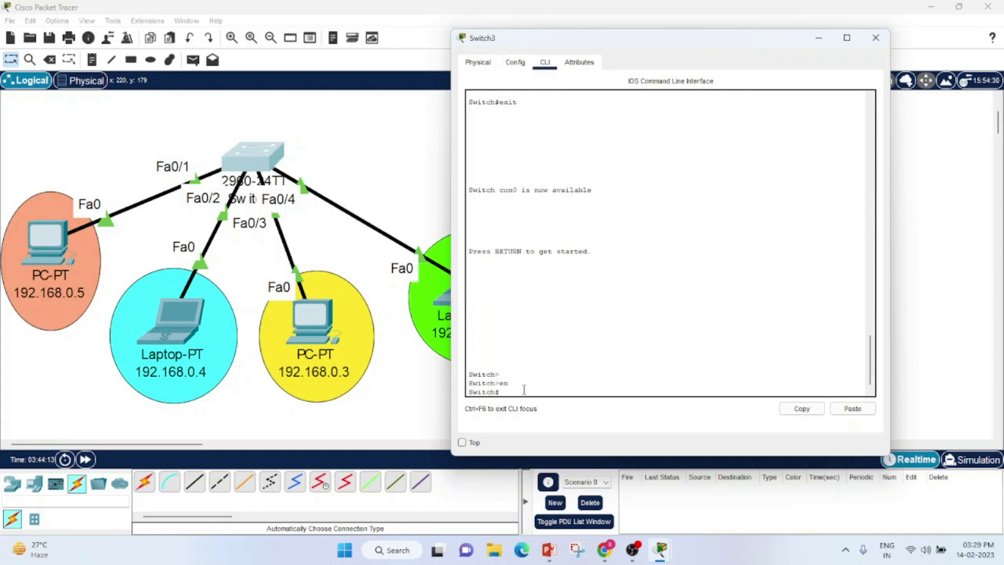
Display the switch's MAC table with show mac-address-table, check its entry area, and close the switch window.
drag(580, 44, 622, 48)
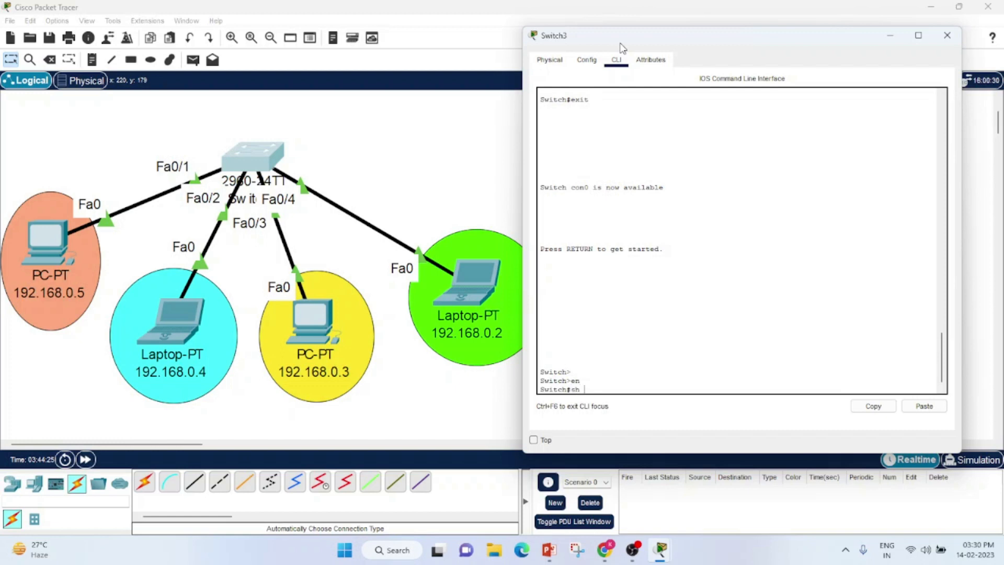
key(Tab)
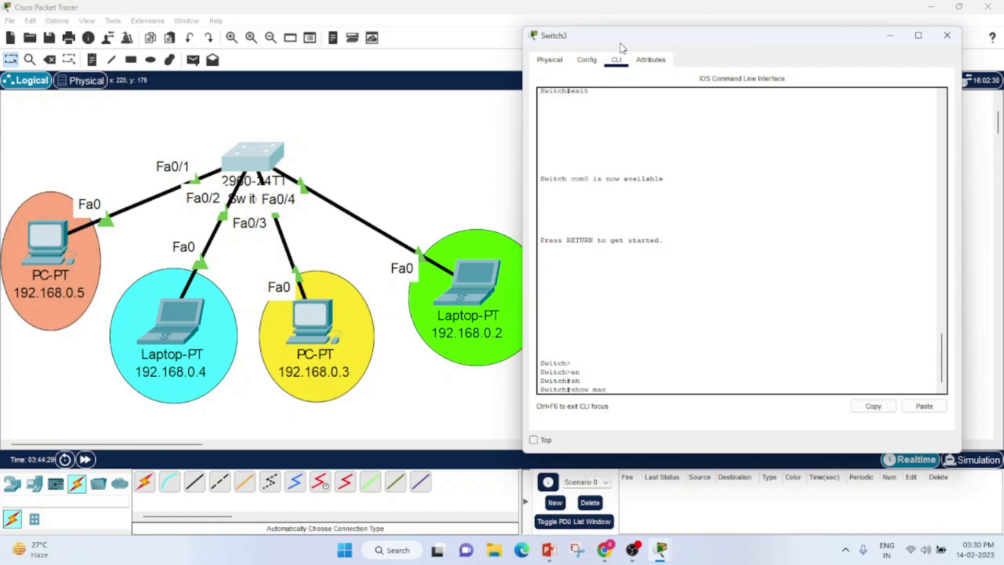
key(Tab)
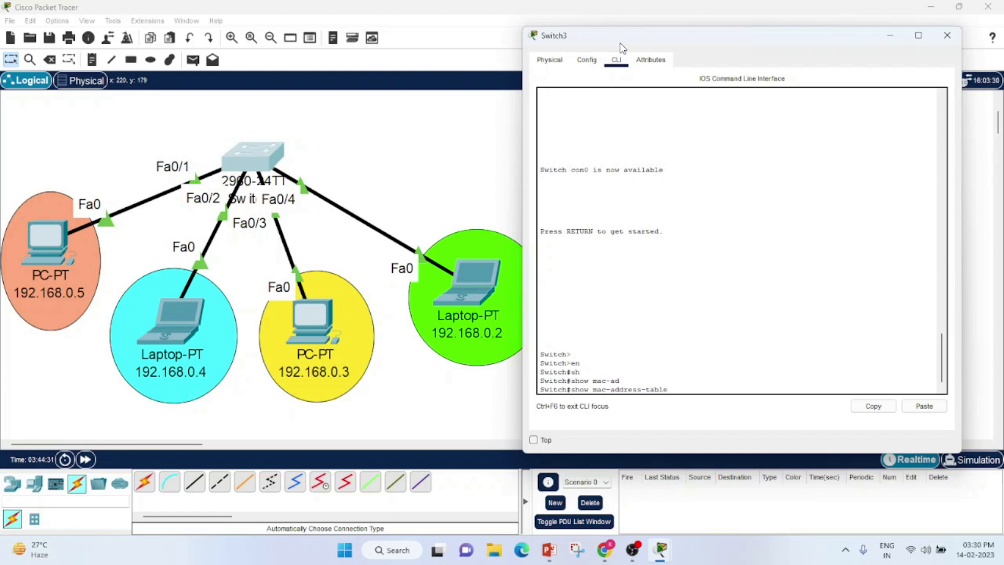
key(Return)
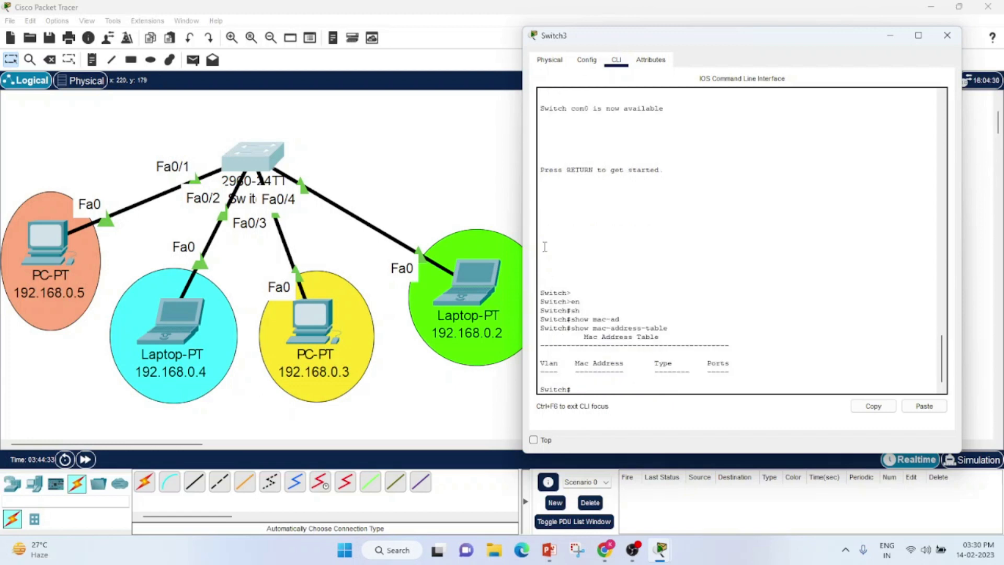
drag(544, 375, 678, 381)
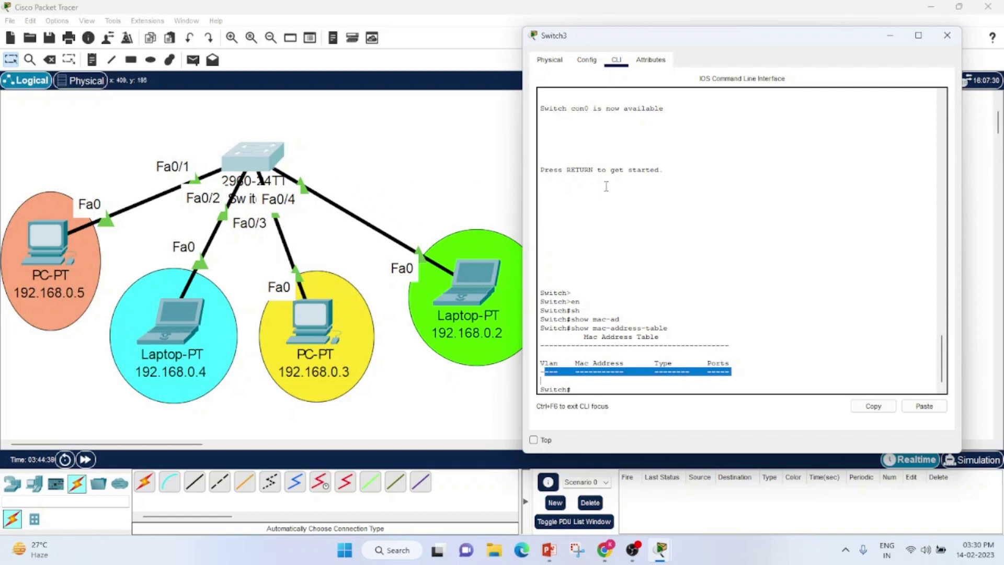
click(955, 41)
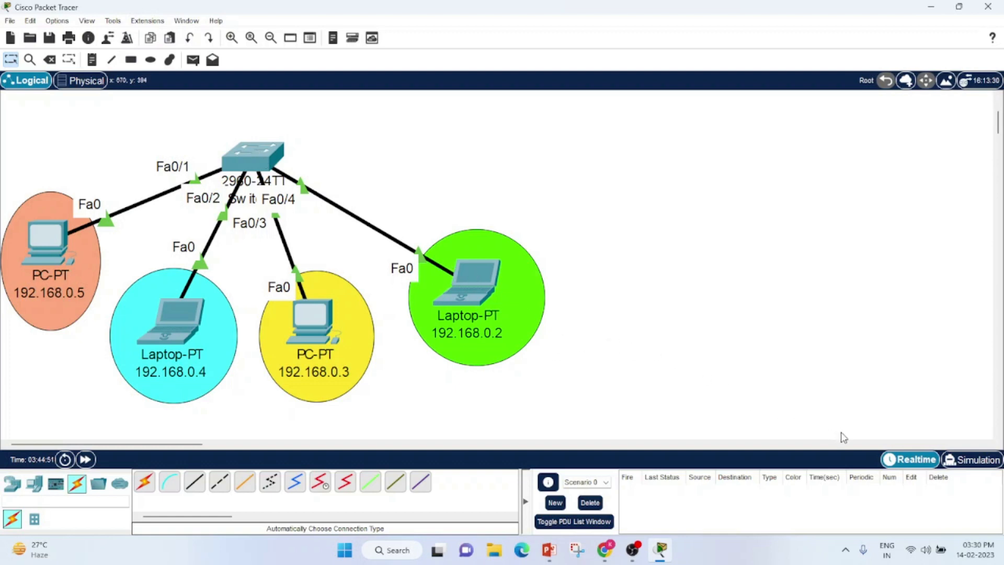
Switch to Simulation mode and add a simple PDU from laptop 192.168.0.4 to laptop 192.168.0.2.
click(961, 464)
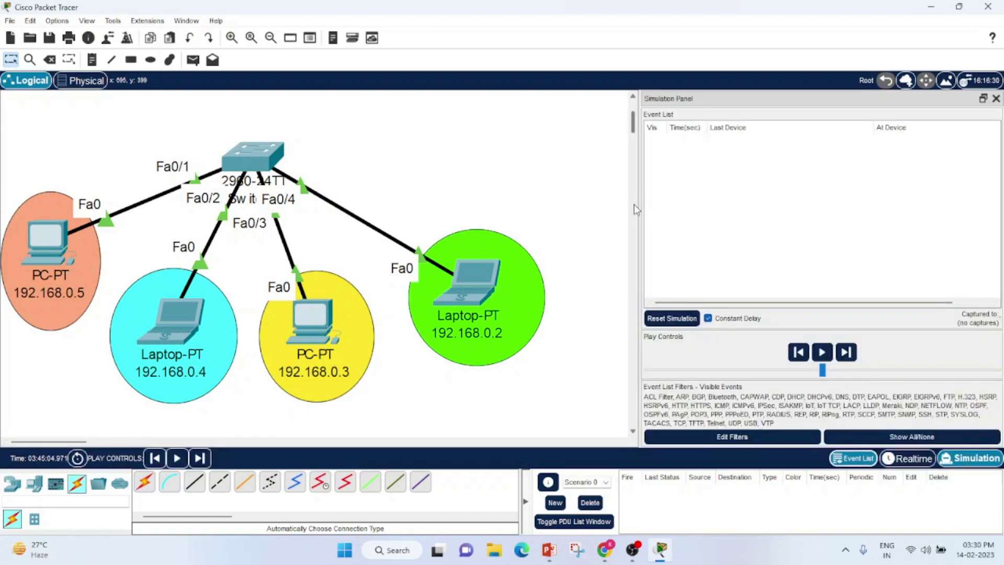
drag(638, 210, 695, 218)
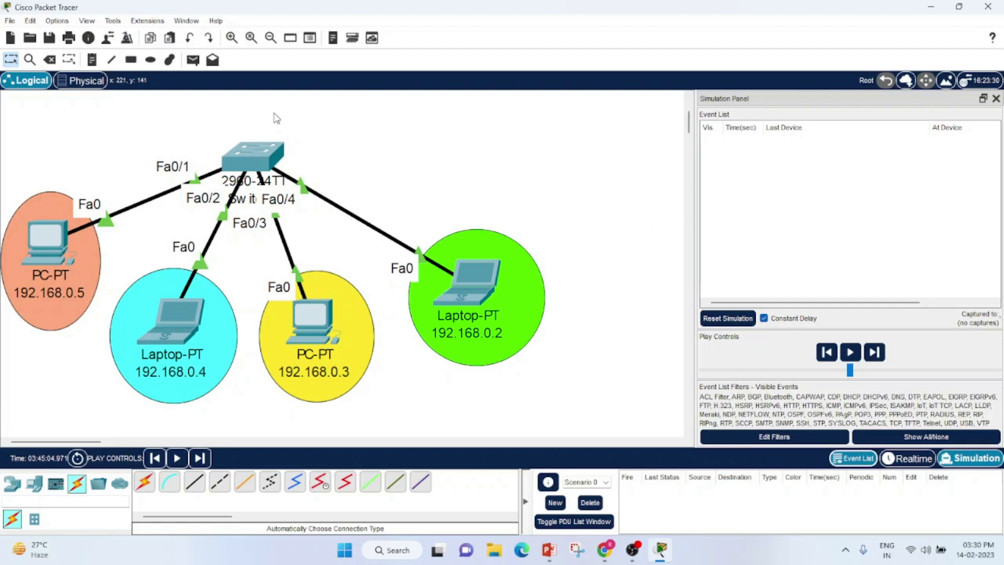
click(193, 60)
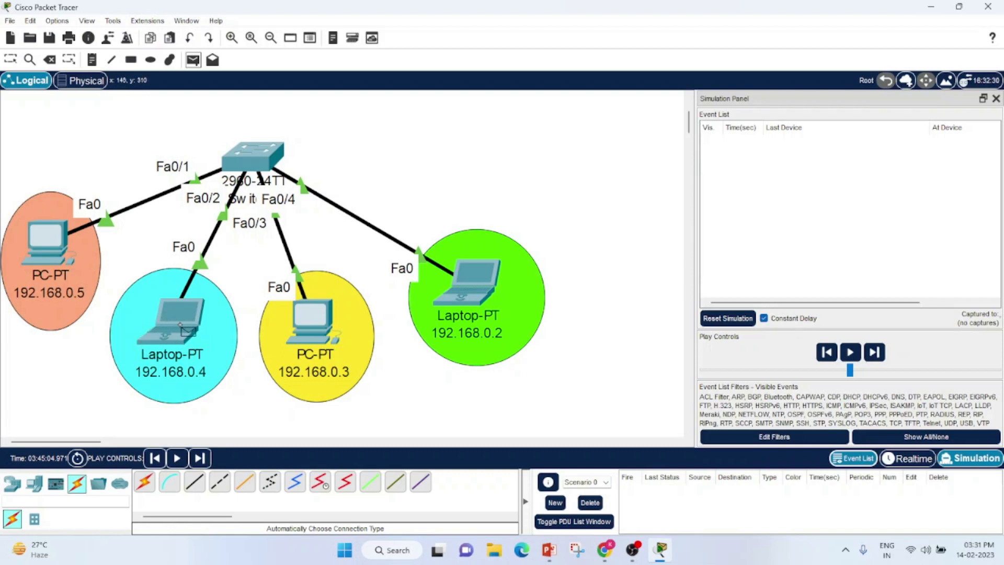
mouse_move(181, 326)
mouse_move(474, 292)
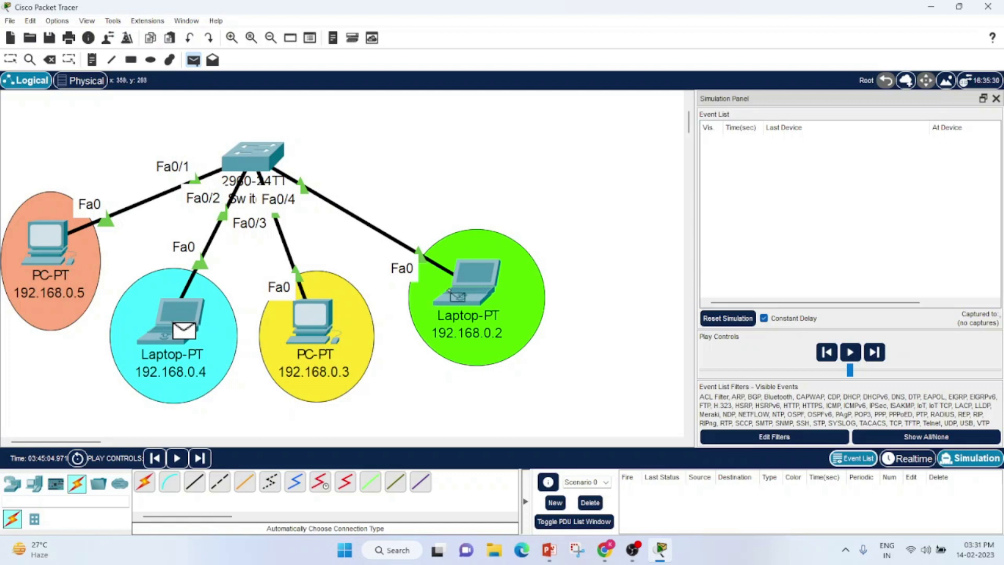
click(466, 285)
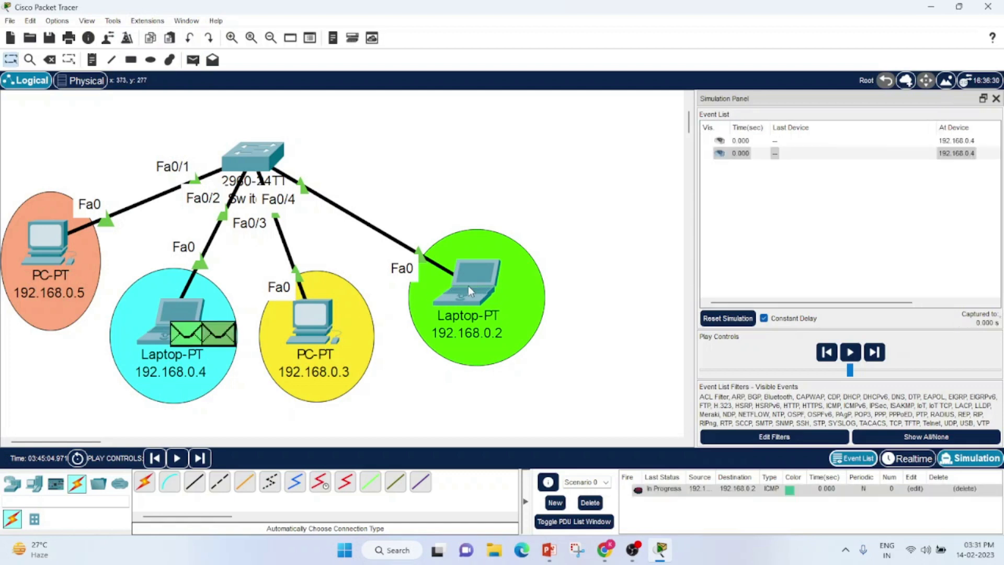
click(735, 488)
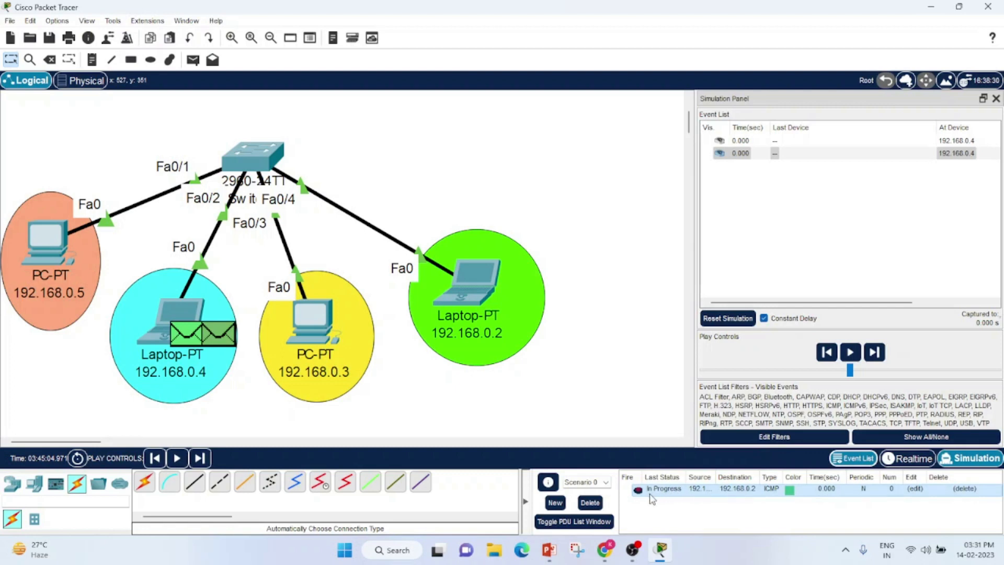
Play the simulation until the ARP reply gets back to laptop 192.168.0.4, and pause it there.
click(850, 353)
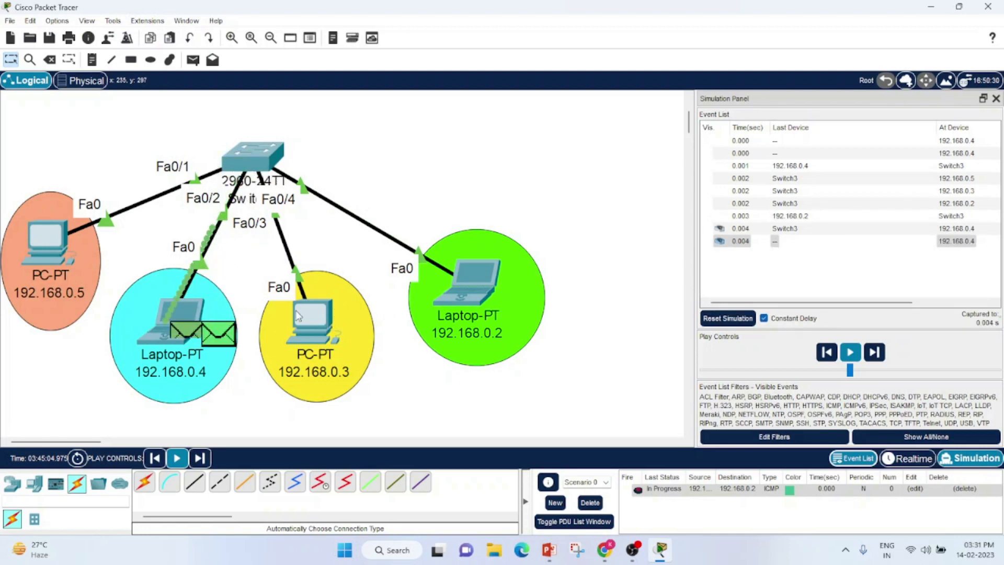
click(850, 353)
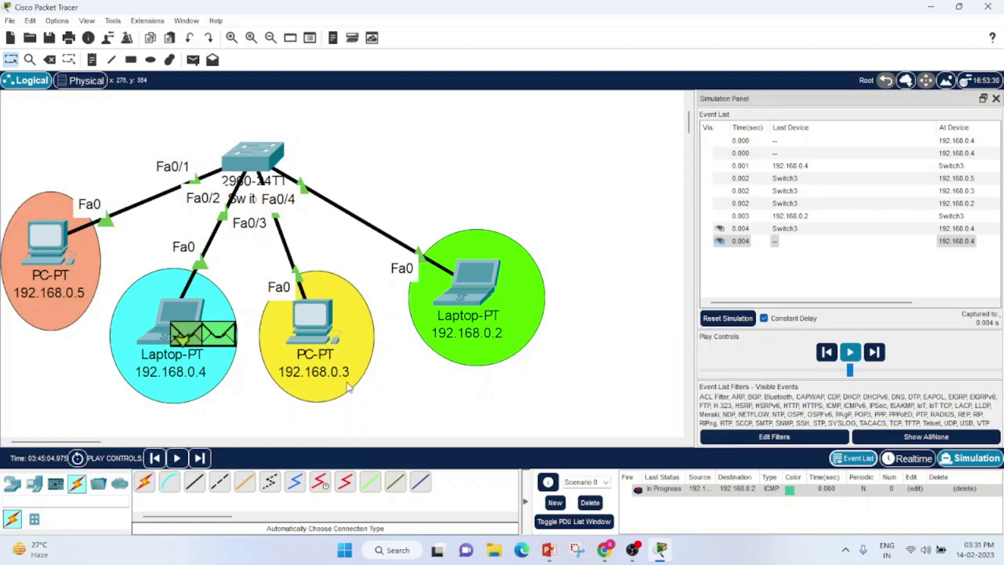
mouse_move(336, 380)
Widen the simulation event list to examine each event's last device, current device and type, and close the simulation panel.
mouse_move(767, 303)
mouse_down()
mouse_move(787, 303)
mouse_move(758, 288)
mouse_up()
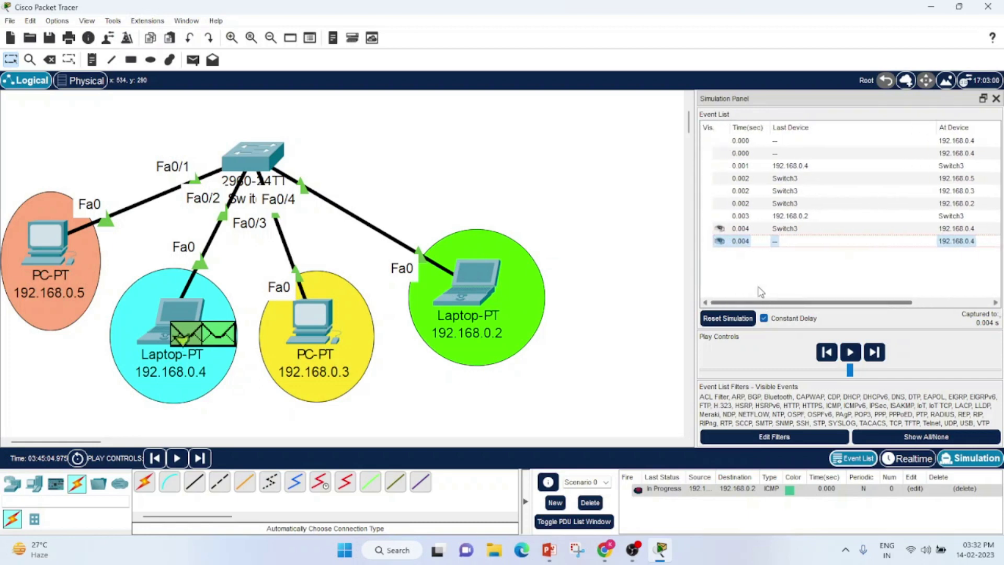
click(690, 254)
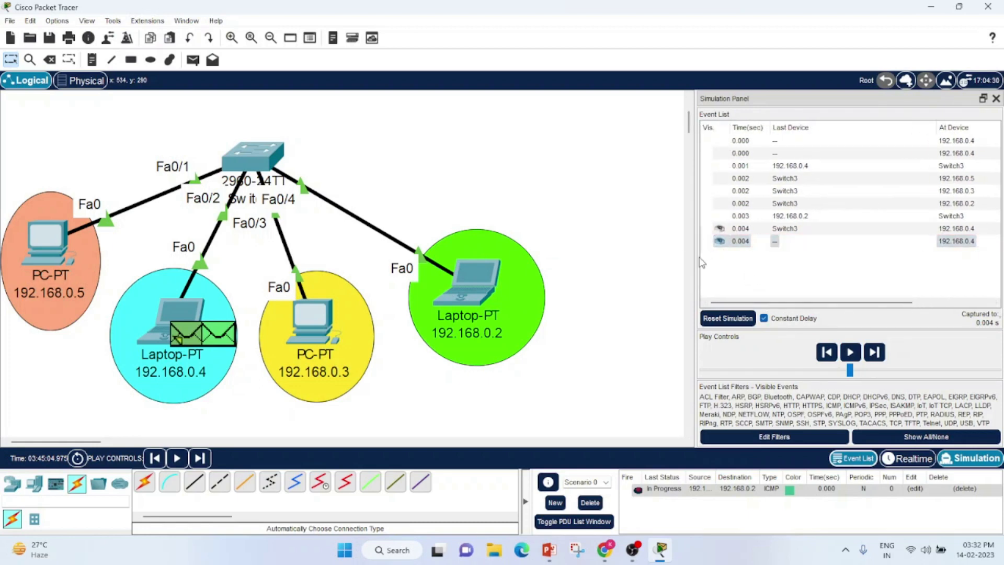
drag(698, 262, 575, 263)
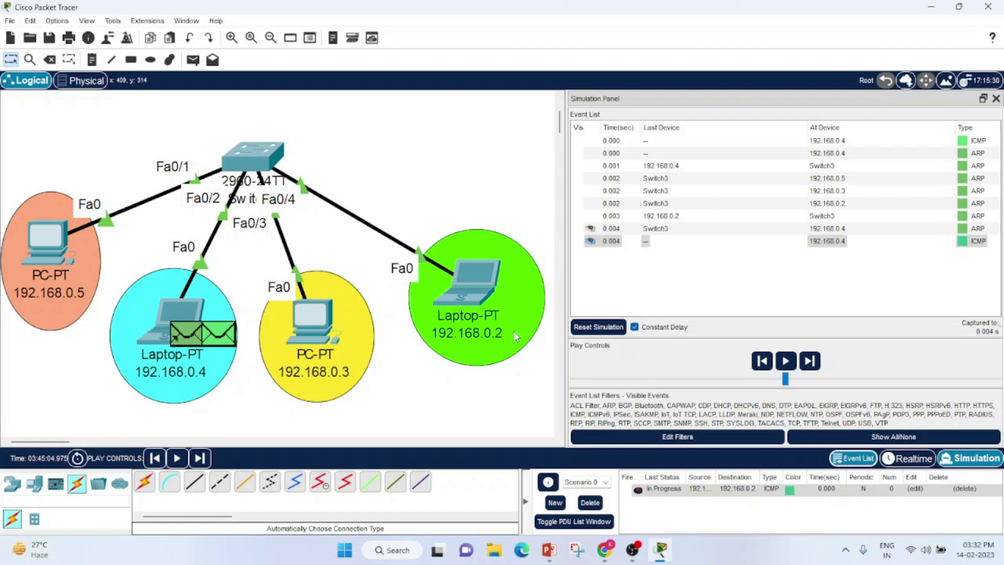
mouse_move(481, 333)
mouse_move(270, 164)
mouse_move(471, 292)
click(995, 99)
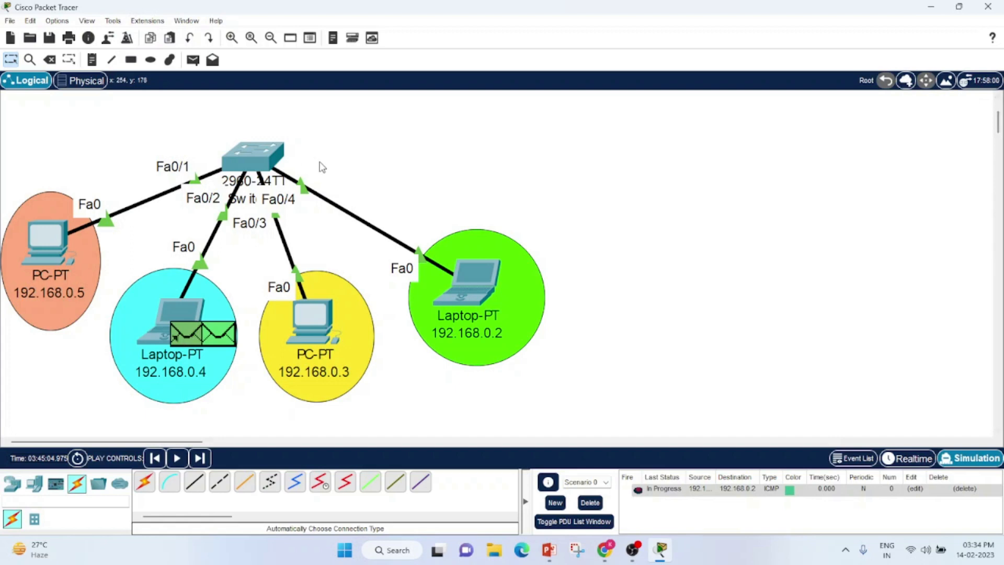
Run show mac-address-table again on the switch and examine the listed MAC entries and the port of the first one.
click(249, 150)
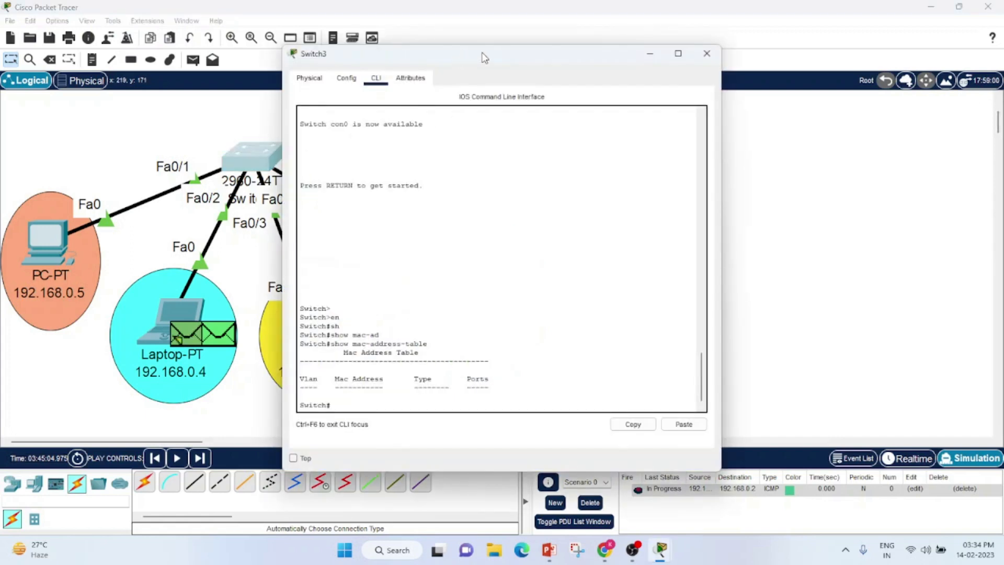
drag(537, 57, 700, 48)
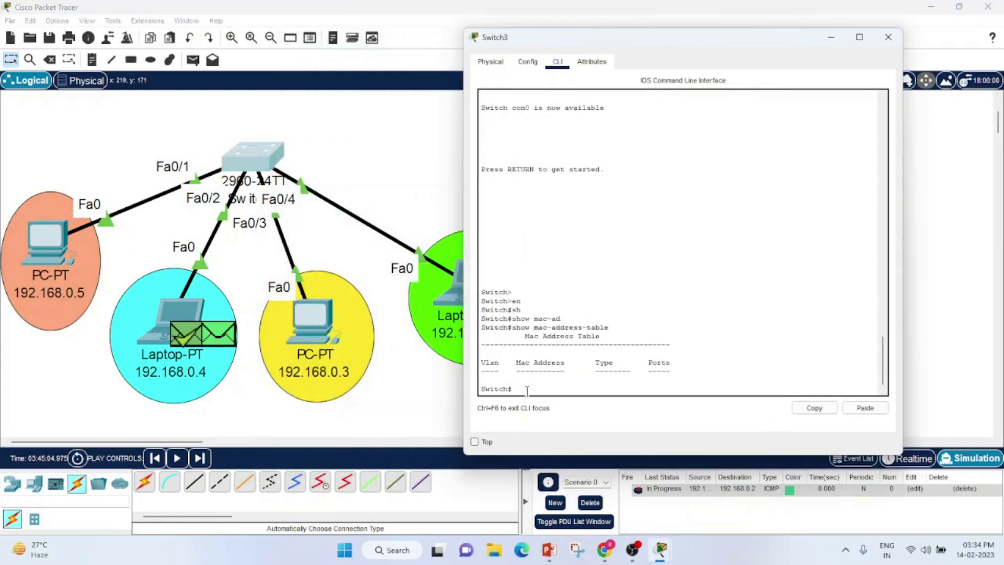
key(Up)
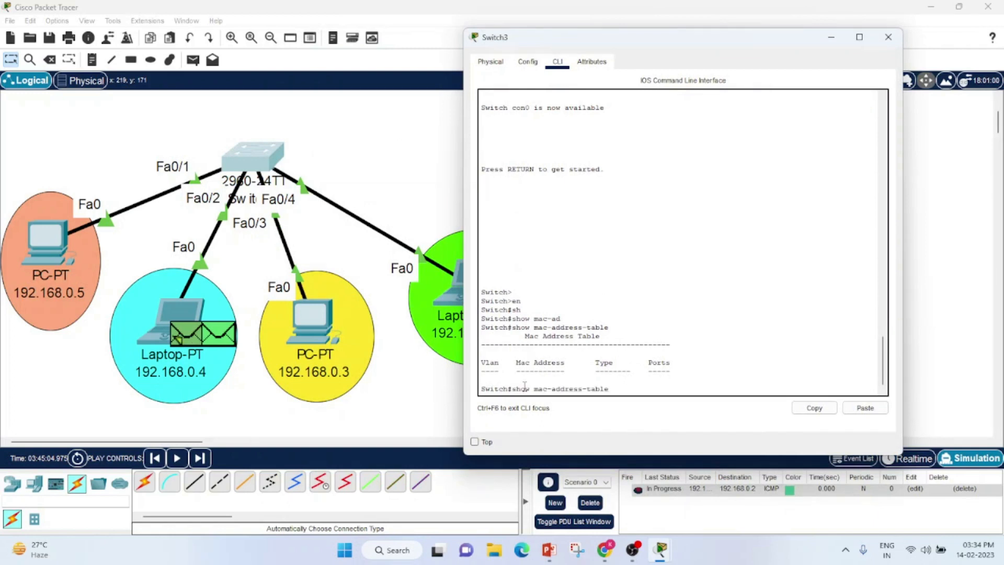
key(Return)
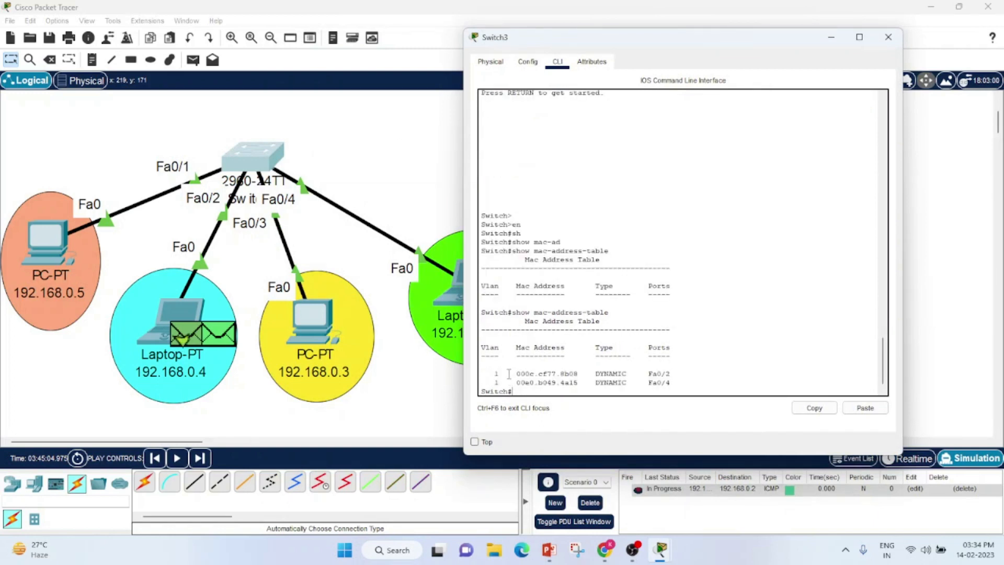
drag(517, 373, 674, 370)
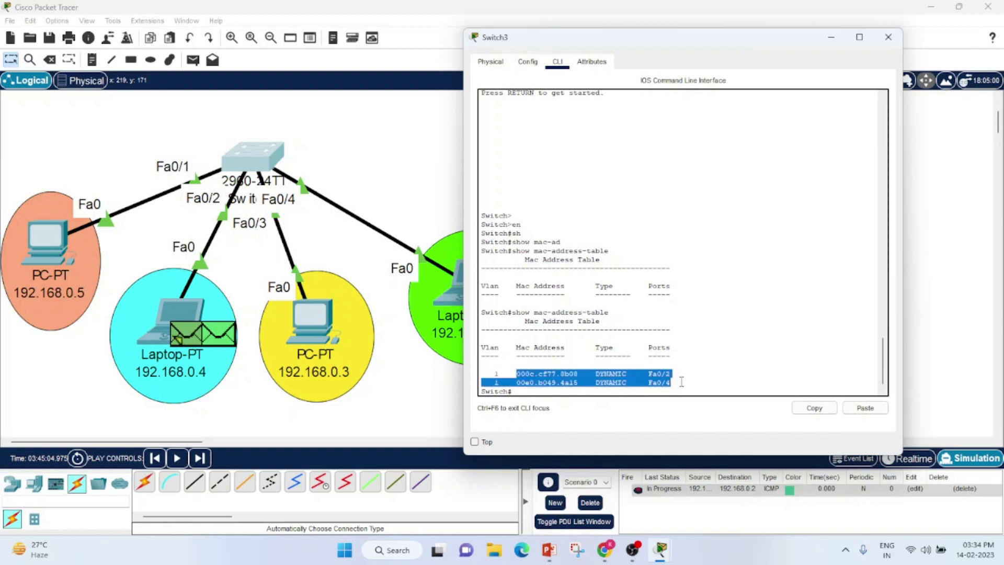
click(595, 383)
drag(673, 373, 643, 373)
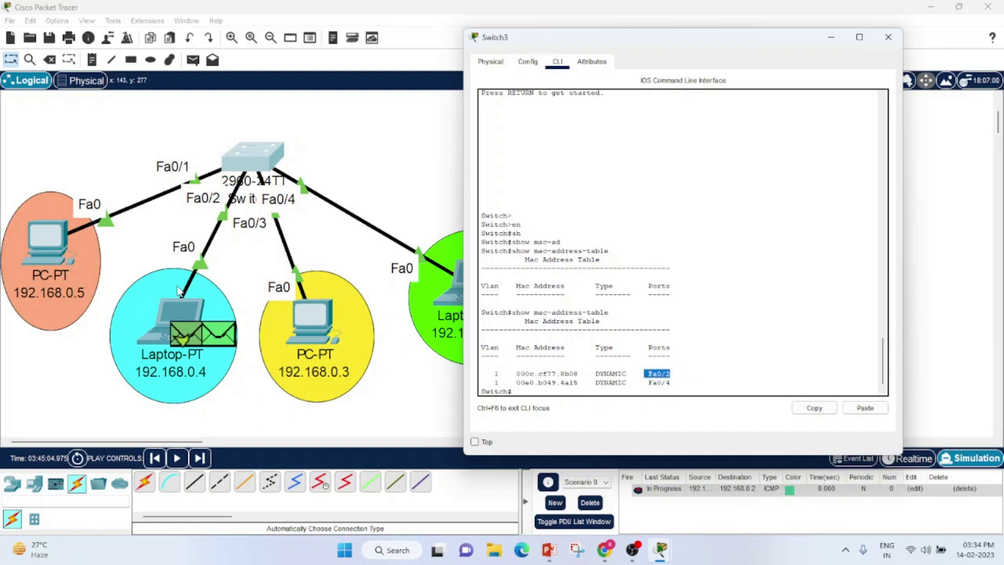
Examine both learned MAC addresses and their ports in the switch's table, close its window and compare them with the two laptops' own addresses.
drag(579, 373, 513, 374)
drag(675, 383, 639, 383)
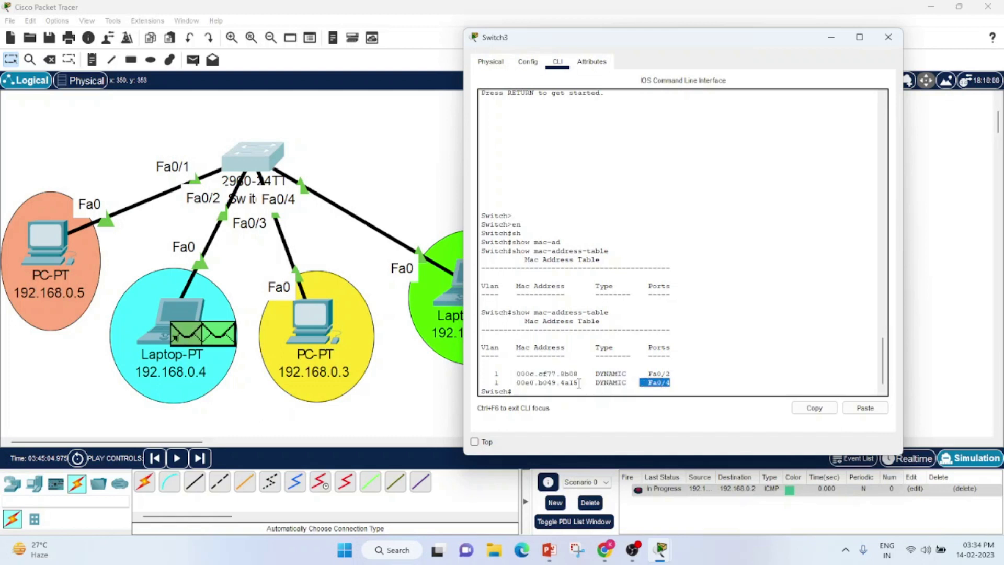
drag(577, 382, 512, 382)
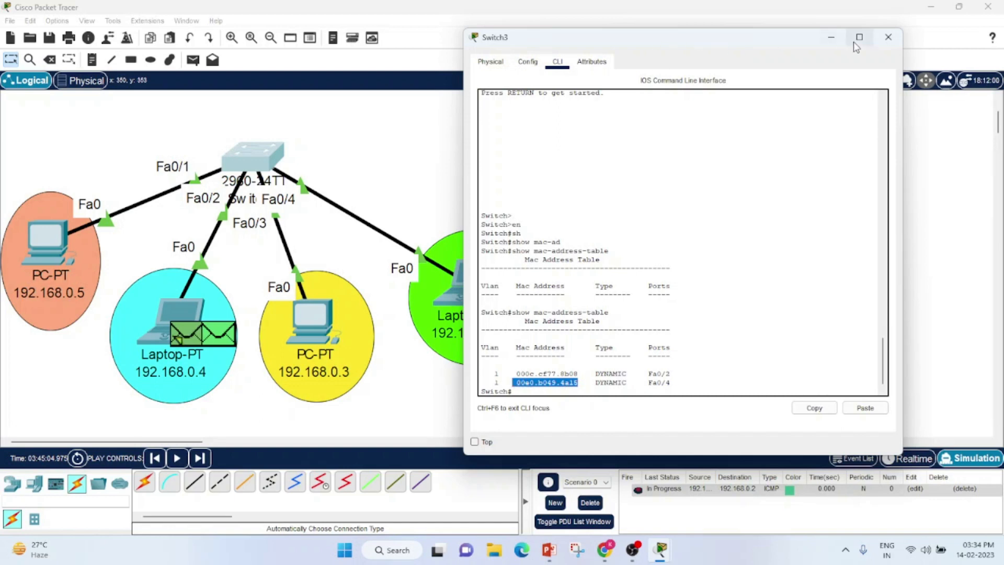
click(888, 36)
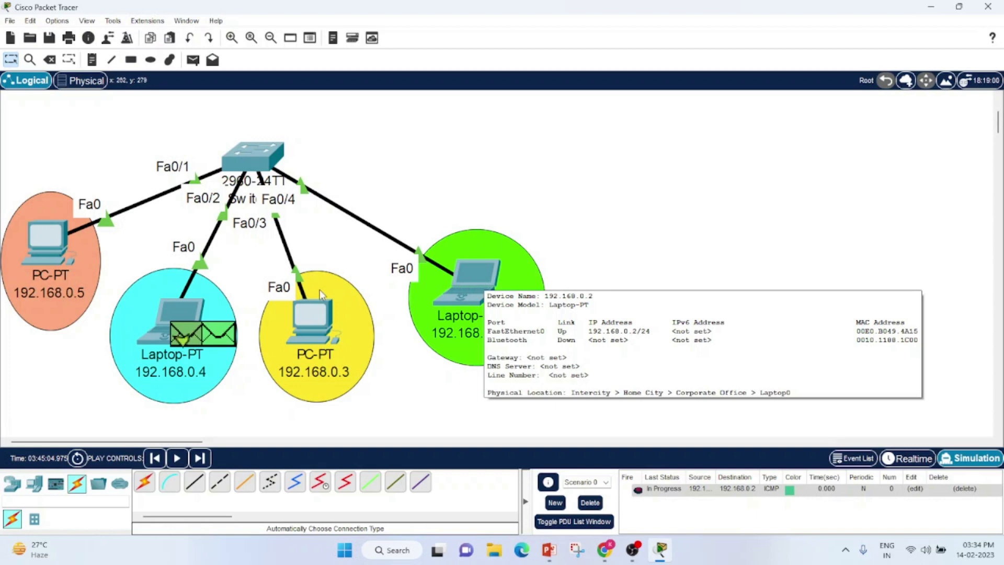
mouse_move(172, 319)
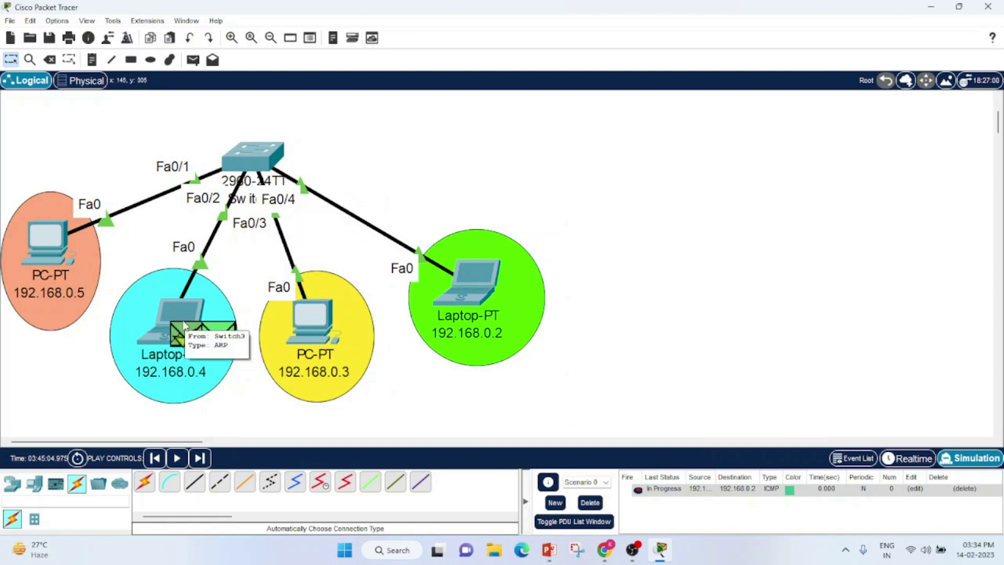
Clear the existing PDU in Realtime mode and add a new simple PDU from laptop 192.168.0.4 to laptop 192.168.0.2.
click(889, 461)
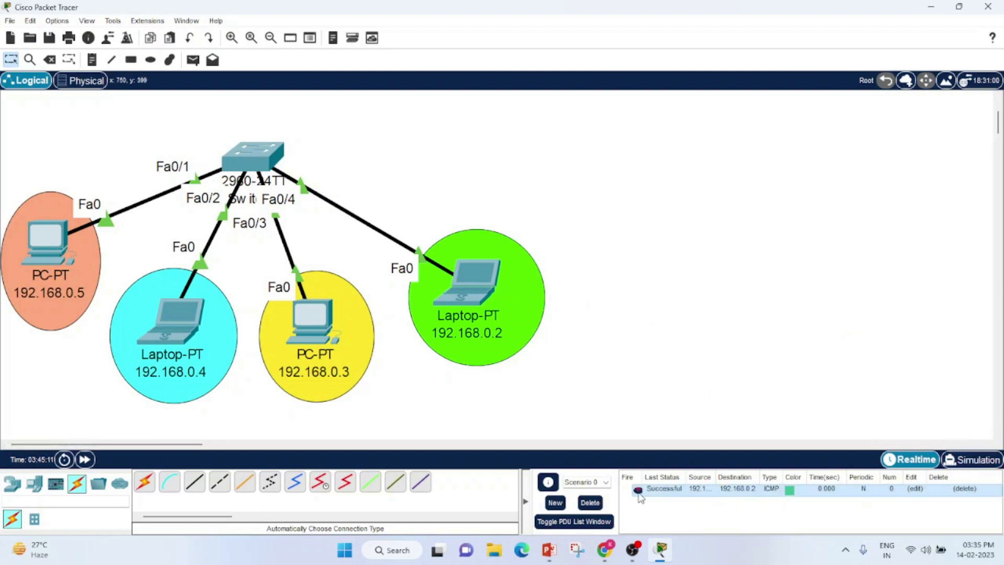
click(590, 504)
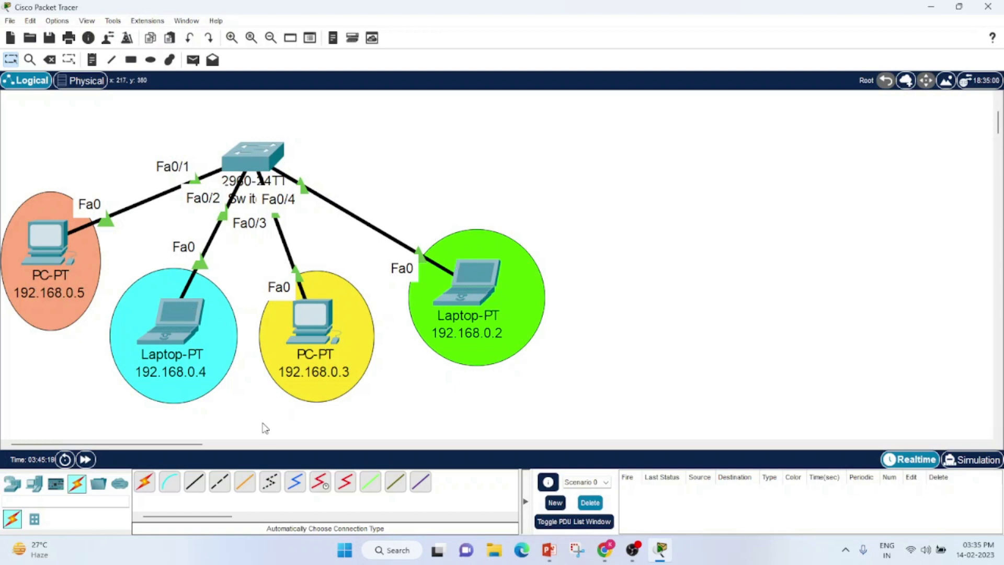
click(193, 61)
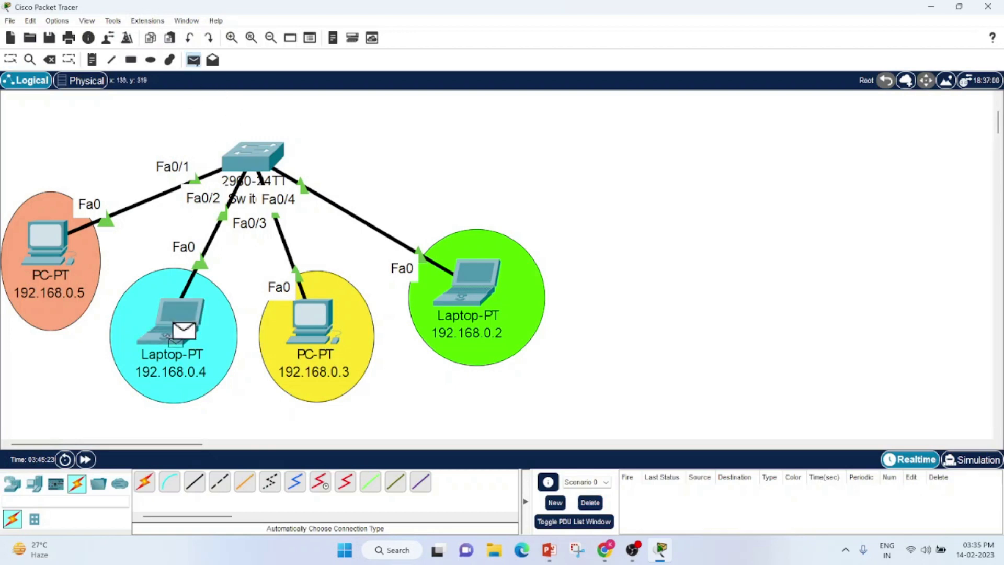
click(472, 290)
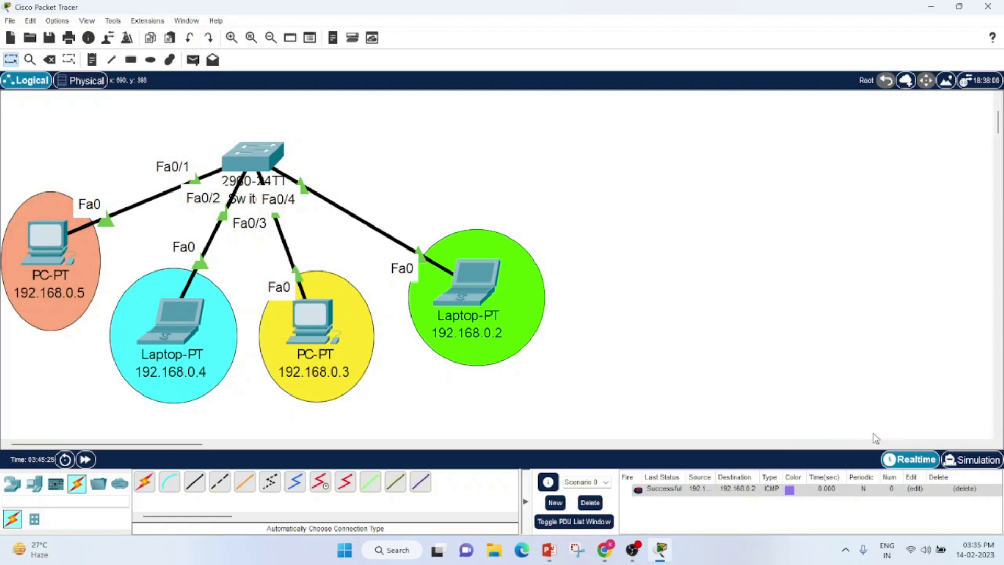
Play the new PDU in Simulation mode, examine the type of each listed event and close the simulation panel.
click(961, 460)
click(785, 361)
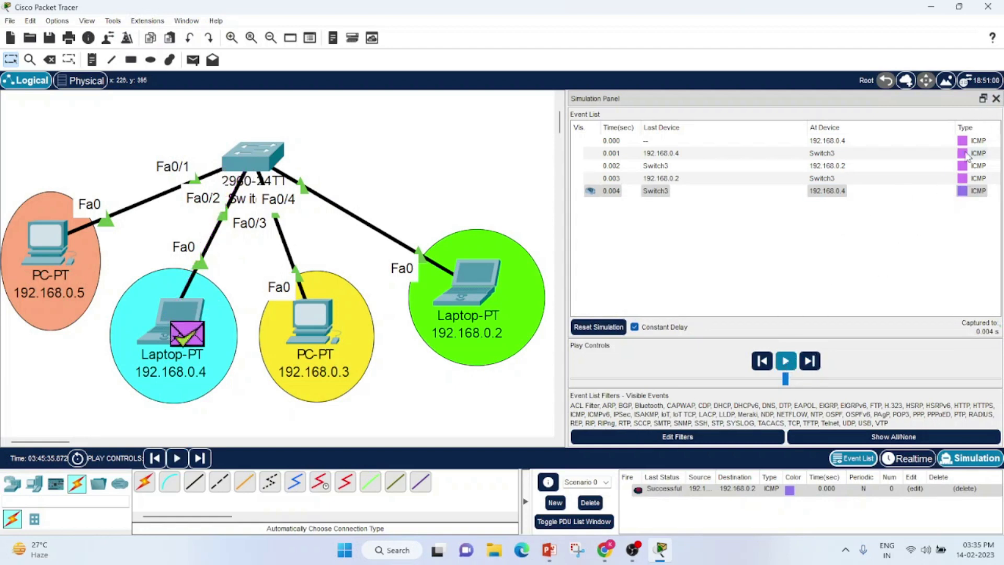
click(996, 98)
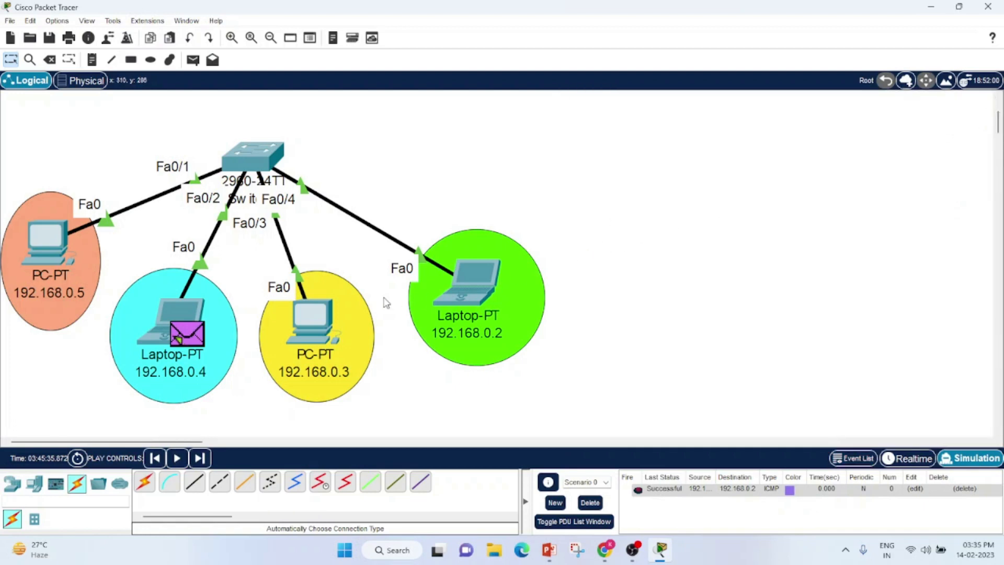
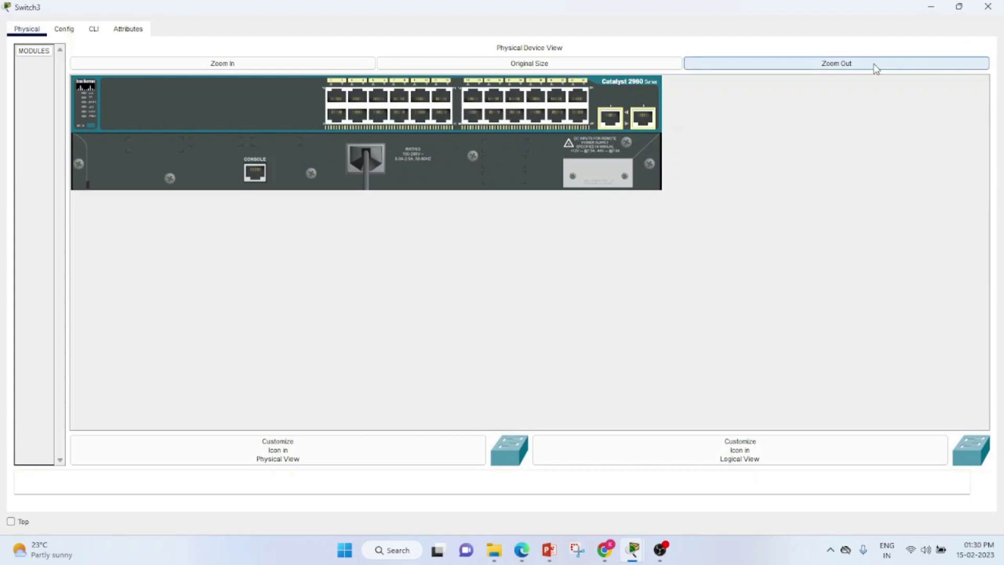
Remove the old switch from the workspace and place a new 2960-24TT switch.
click(988, 6)
key(Delete)
click(145, 482)
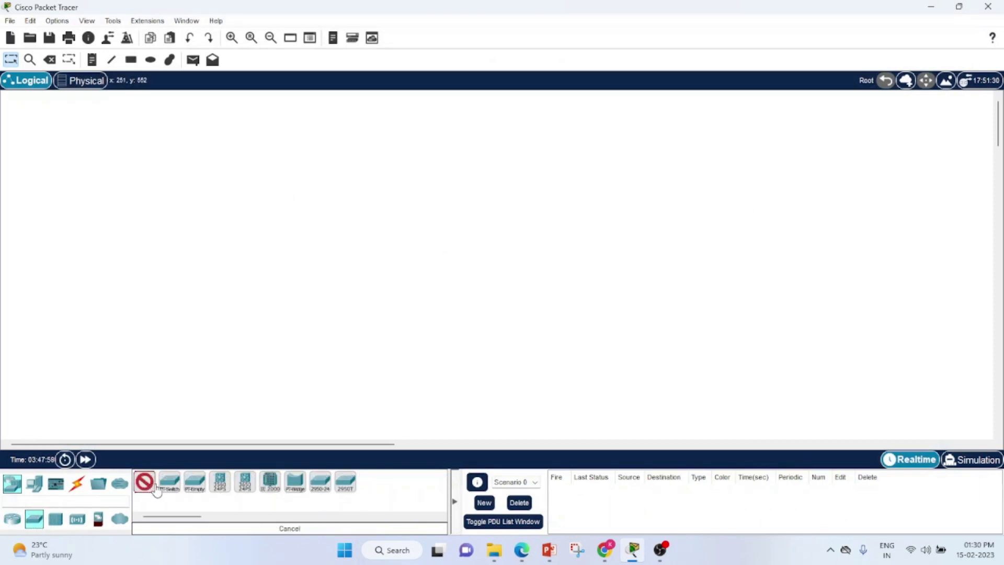
click(308, 205)
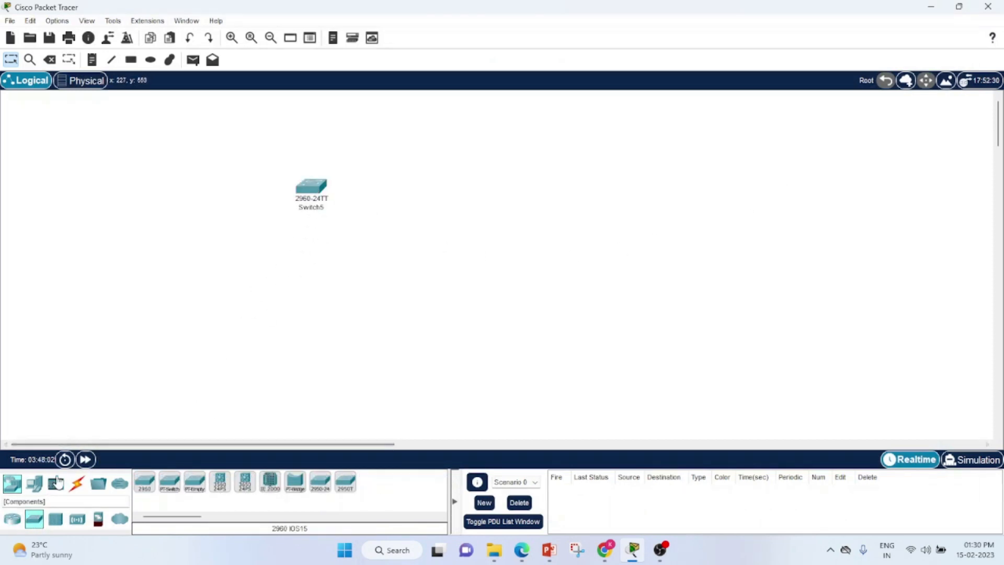
Place three PCs in a row below the switch, on its left side.
click(34, 483)
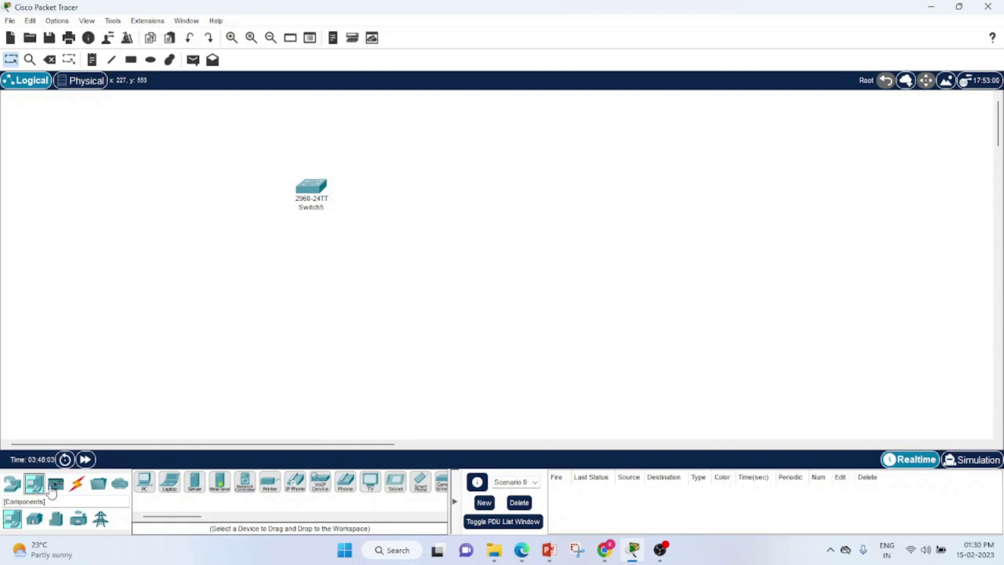
click(144, 481)
click(73, 298)
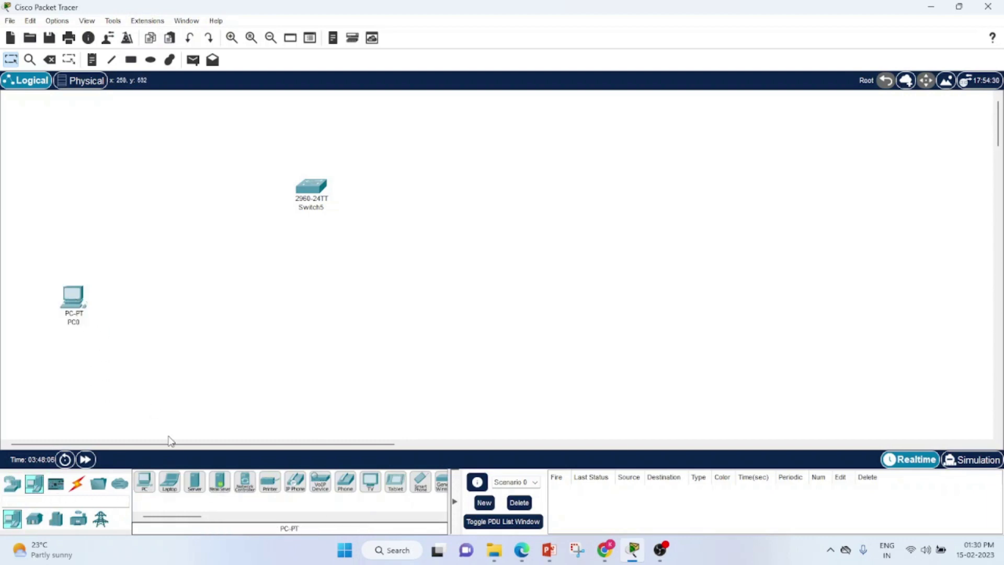
click(147, 486)
click(158, 300)
click(145, 483)
click(215, 315)
Place three laptops in a row below the switch, on its right side.
click(170, 487)
click(365, 293)
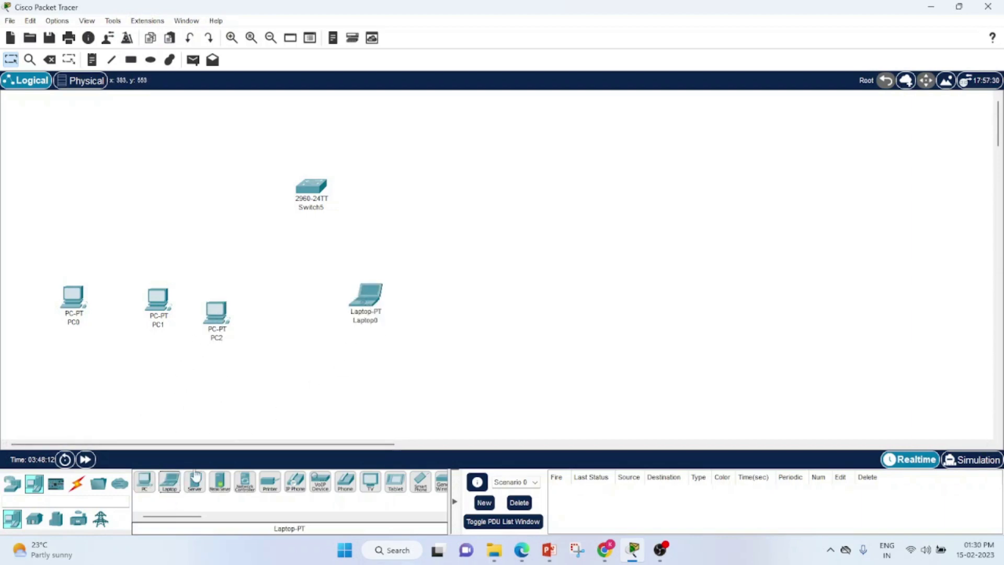
click(170, 482)
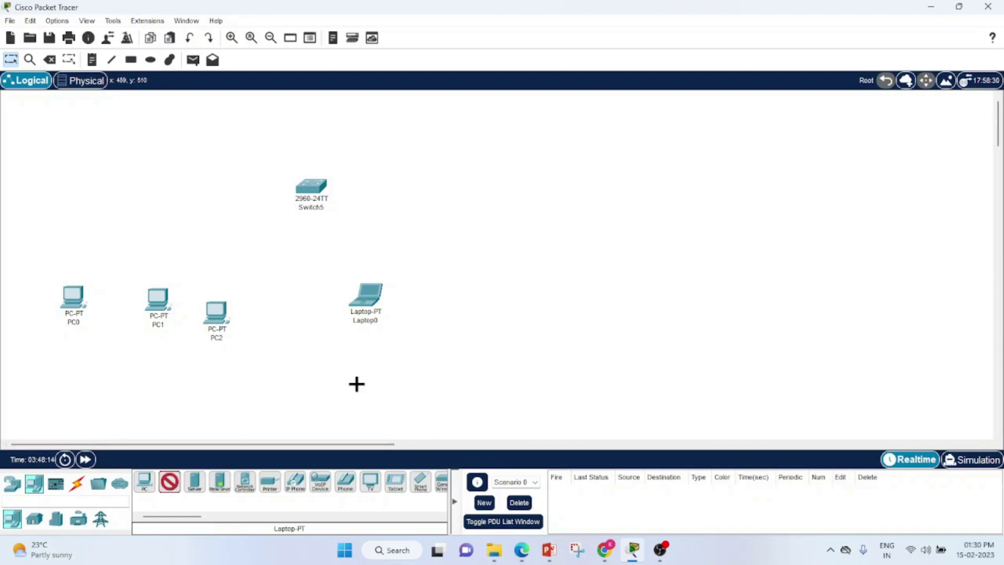
click(443, 305)
click(170, 482)
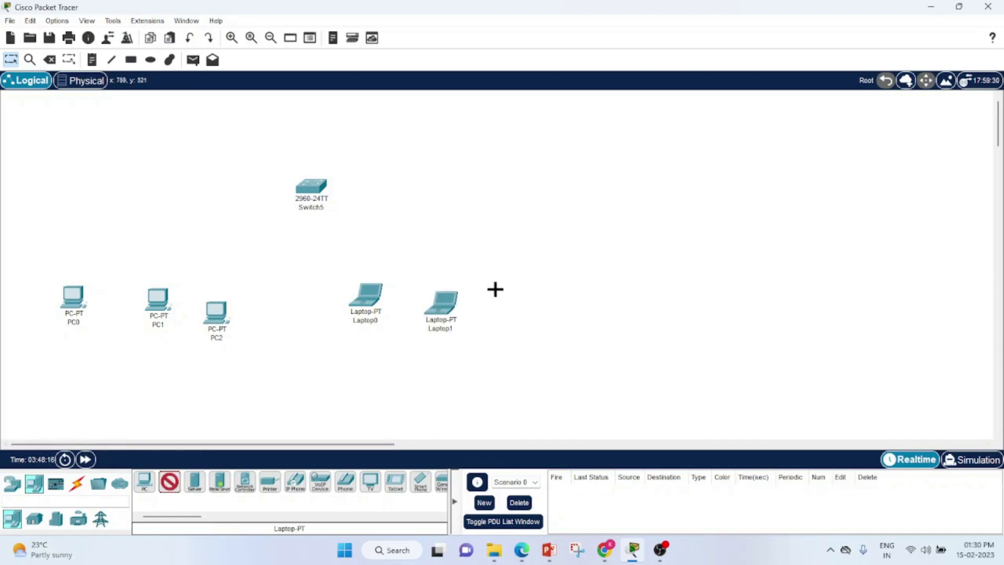
click(498, 277)
Rearrange the three laptops and three PCs into an arc below the switch.
drag(371, 306, 372, 328)
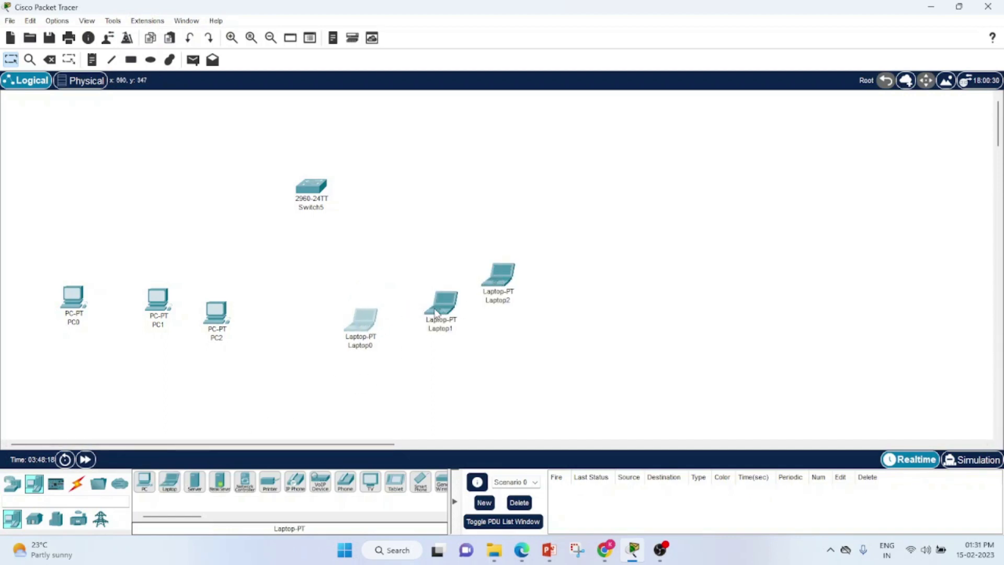
drag(435, 315, 430, 321)
drag(494, 286, 505, 282)
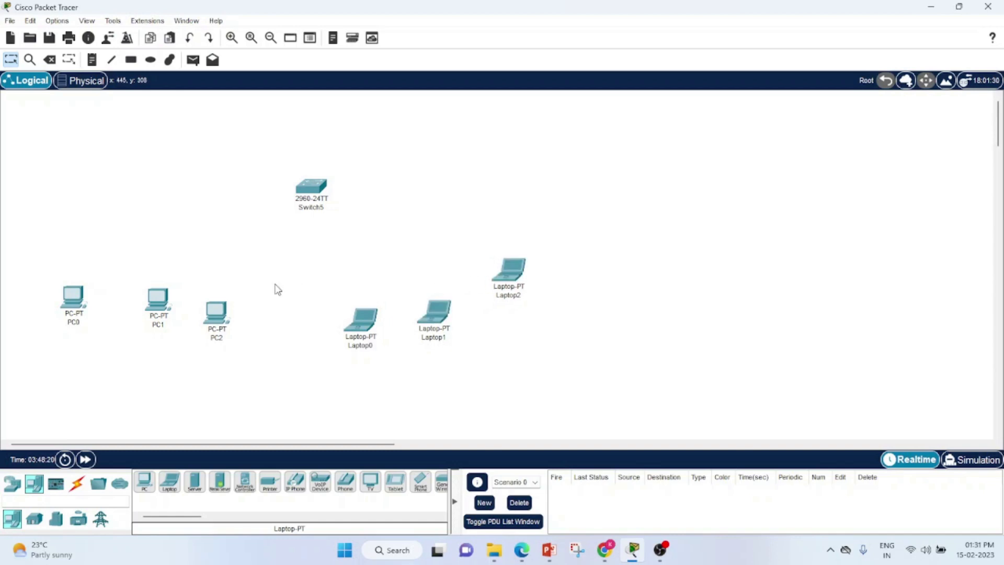
drag(159, 303, 139, 313)
drag(216, 313, 204, 327)
drag(79, 303, 88, 296)
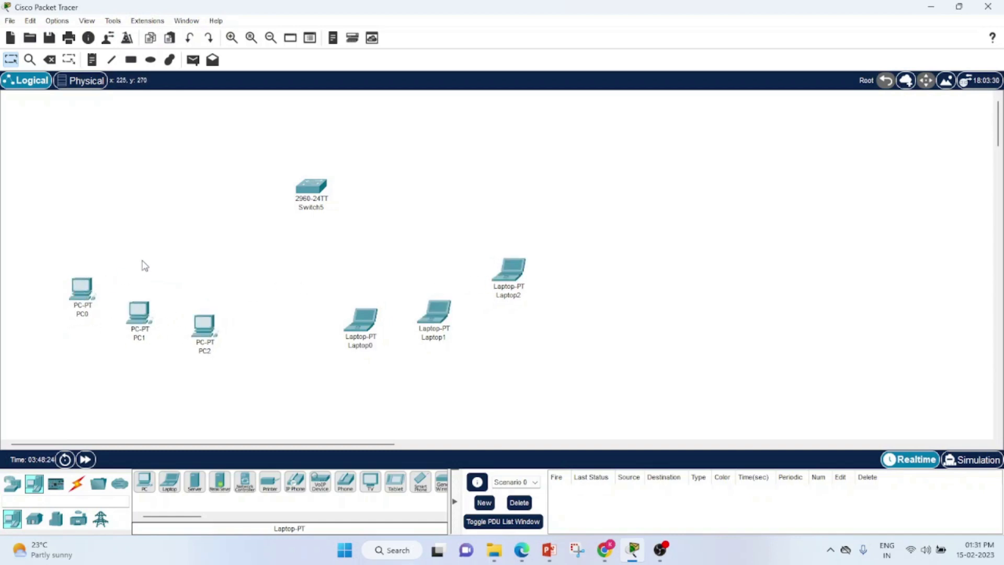
Connect PC0's FastEthernet0 to the switch's FastEthernet0/1 with a copper straight-through cable.
click(83, 486)
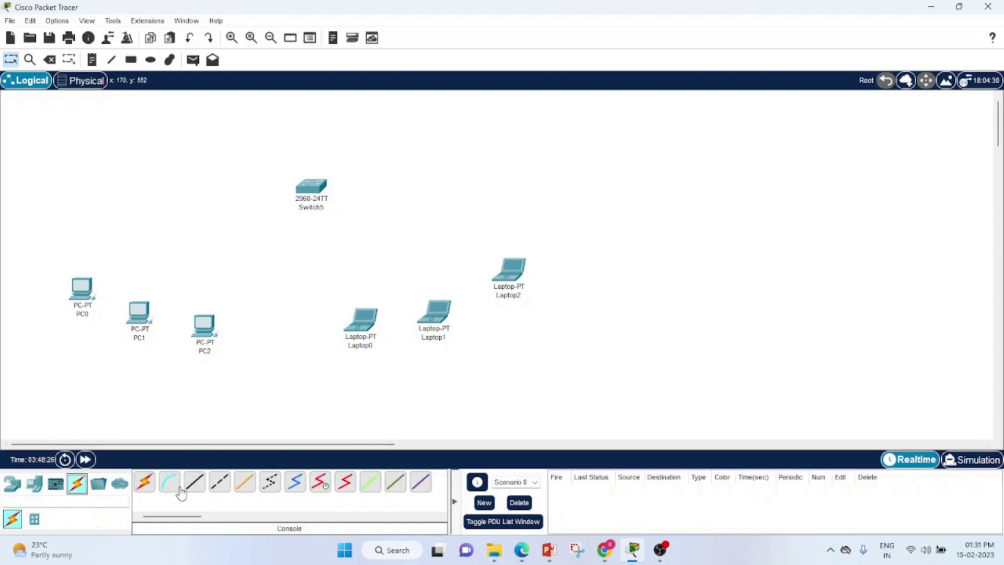
click(196, 489)
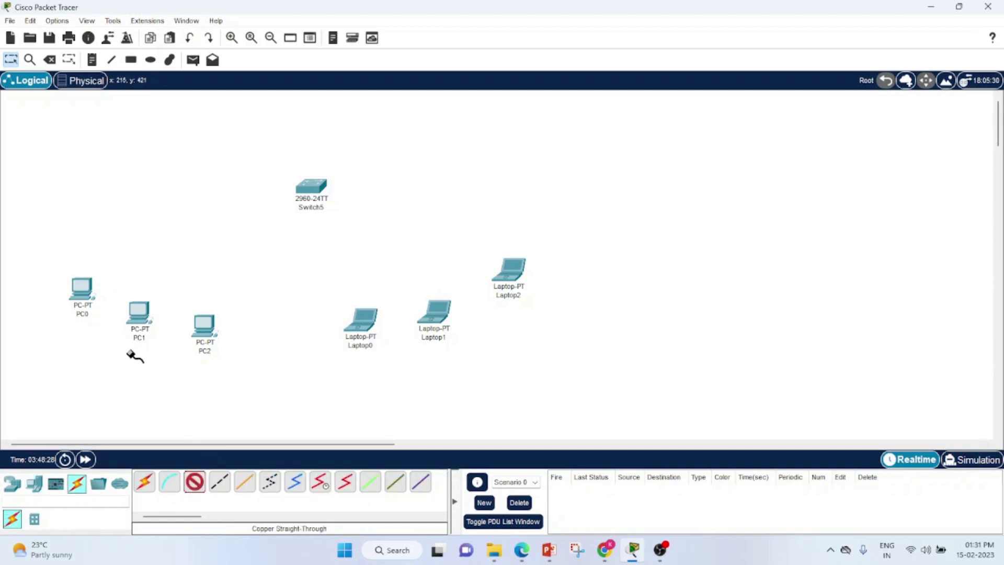
click(82, 289)
click(153, 338)
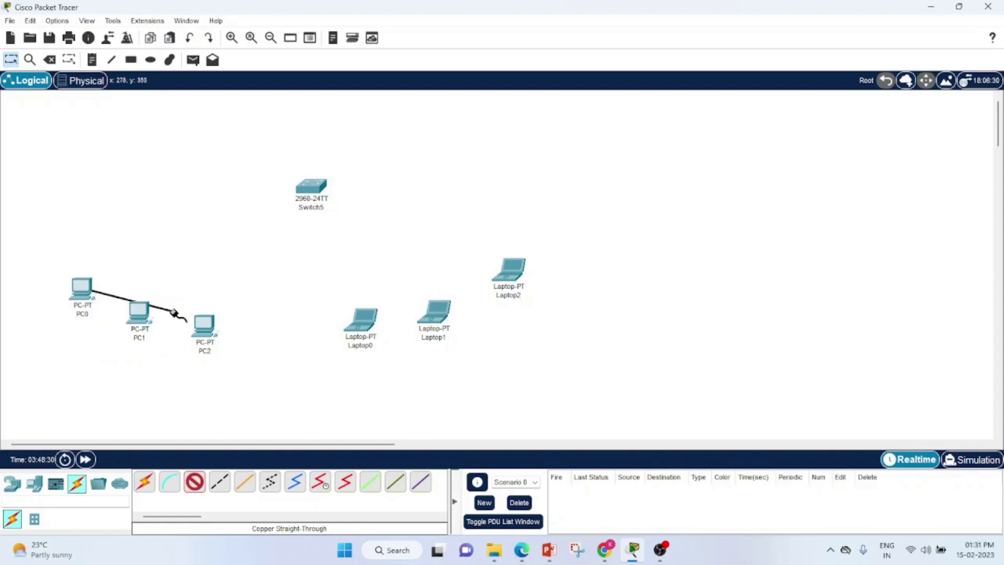
click(313, 190)
click(338, 209)
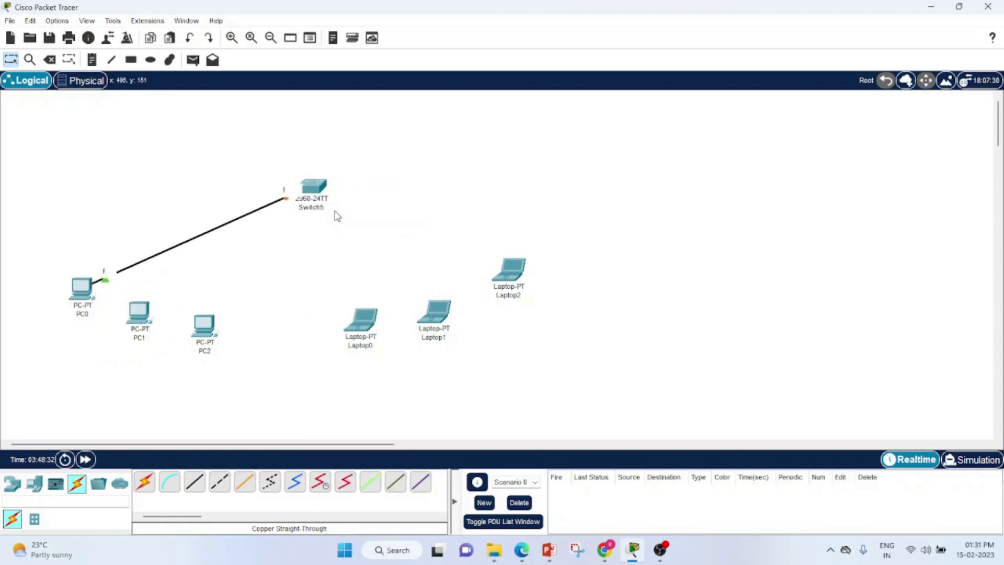
Connect PC1's FastEthernet0 to the switch's FastEthernet0/2 with a copper straight-through cable.
click(194, 489)
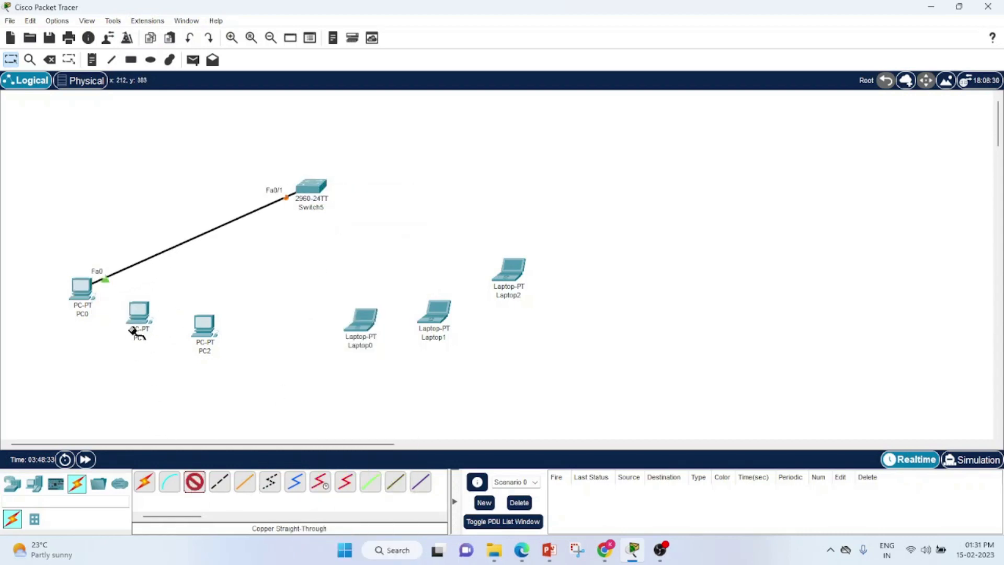
click(137, 328)
click(183, 388)
click(139, 313)
click(179, 364)
click(311, 187)
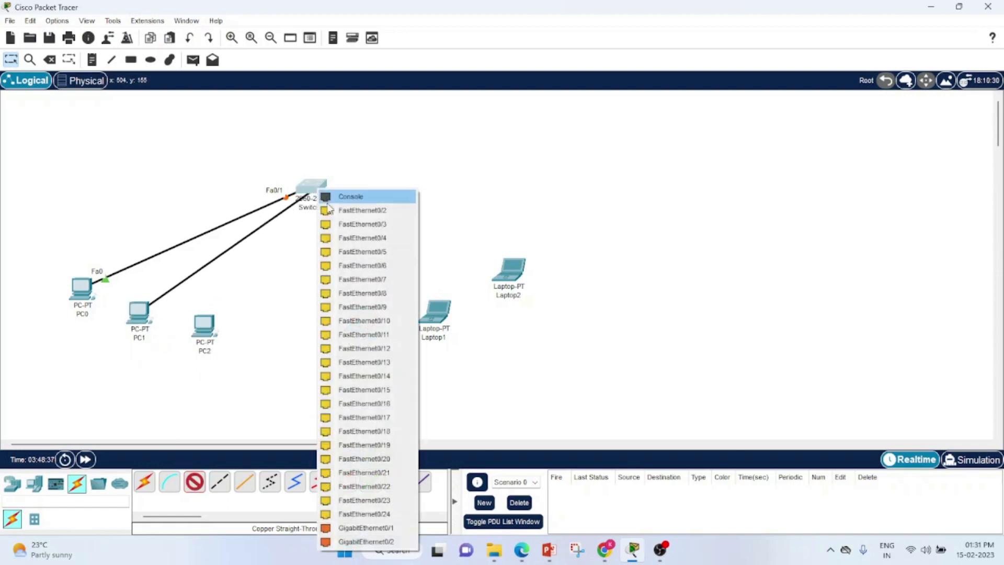
click(335, 223)
Connect PC2's FastEthernet0 to the switch's FastEthernet0/3 with a copper straight-through cable.
click(194, 482)
click(210, 329)
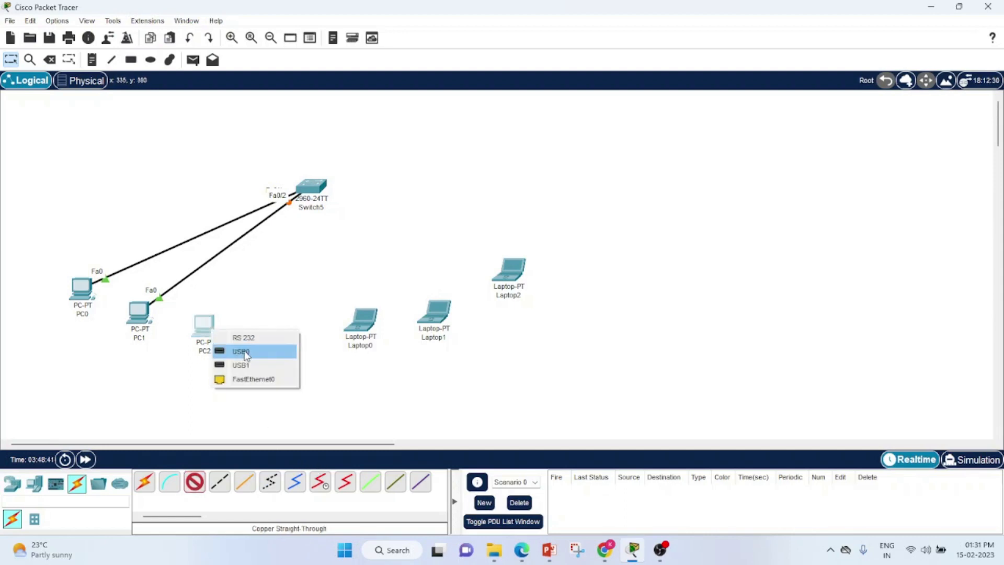
click(252, 378)
click(302, 199)
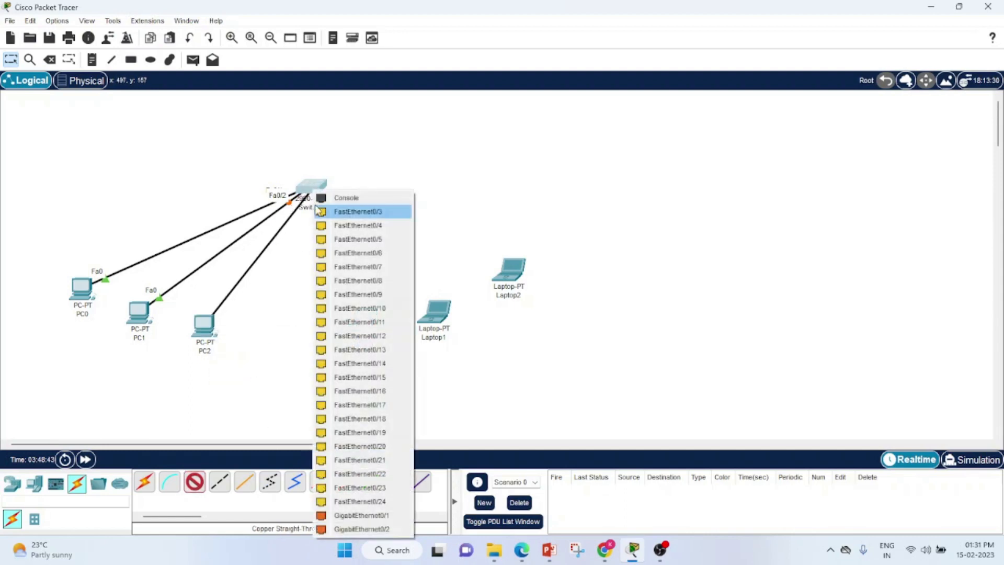
click(341, 216)
Connect Laptop0's FastEthernet0 to the switch's FastEthernet0/4 with a copper straight-through cable.
click(194, 482)
click(360, 325)
click(398, 371)
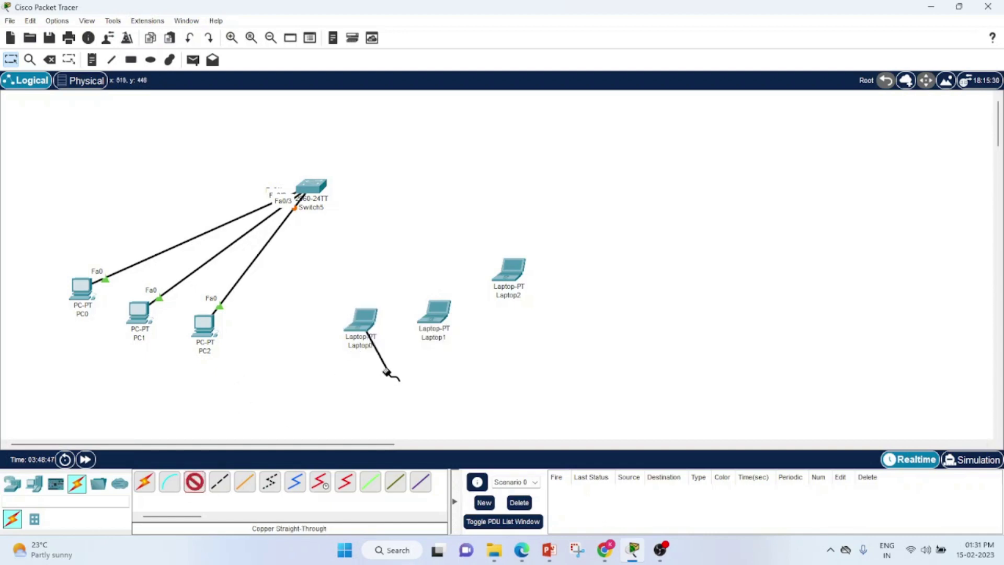
click(314, 196)
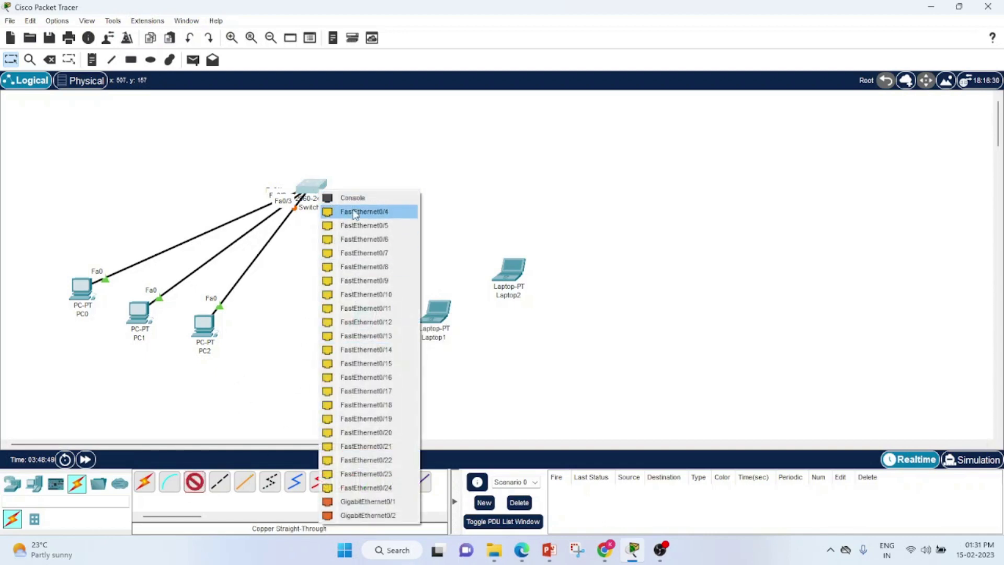
click(355, 211)
Connect Laptop1's FastEthernet0 to the switch's FastEthernet0/5 with a copper straight-through cable.
click(194, 482)
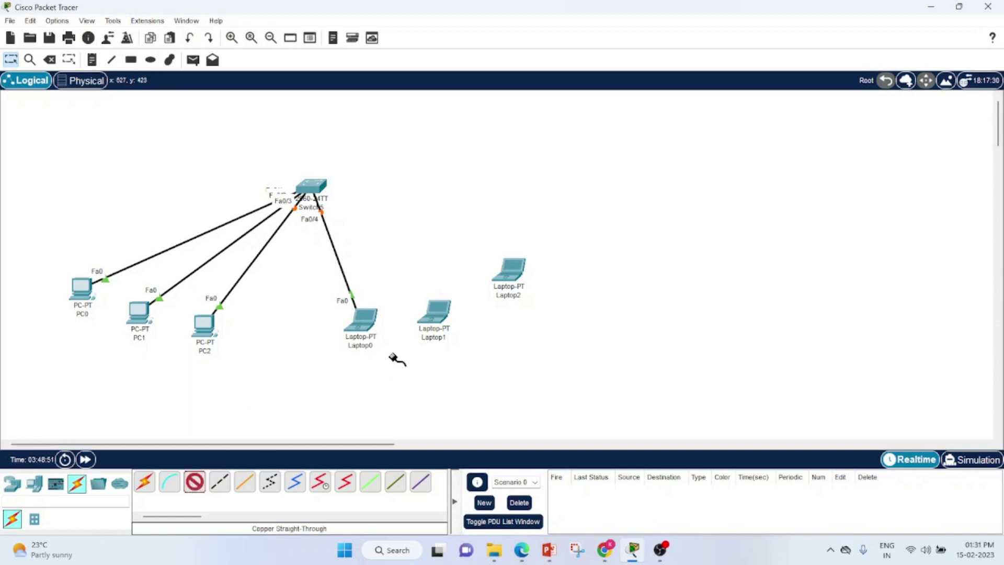
click(424, 324)
click(460, 372)
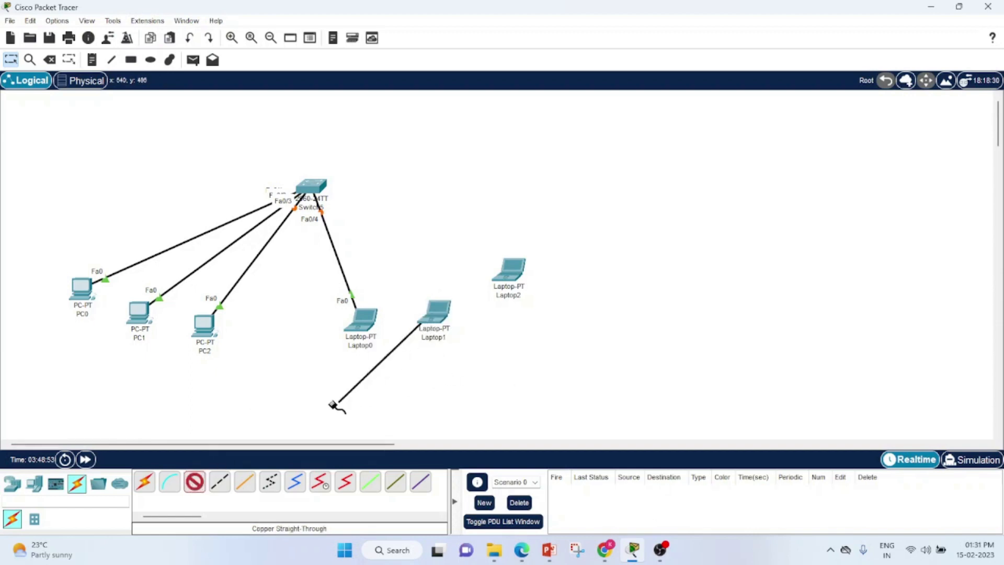
click(313, 185)
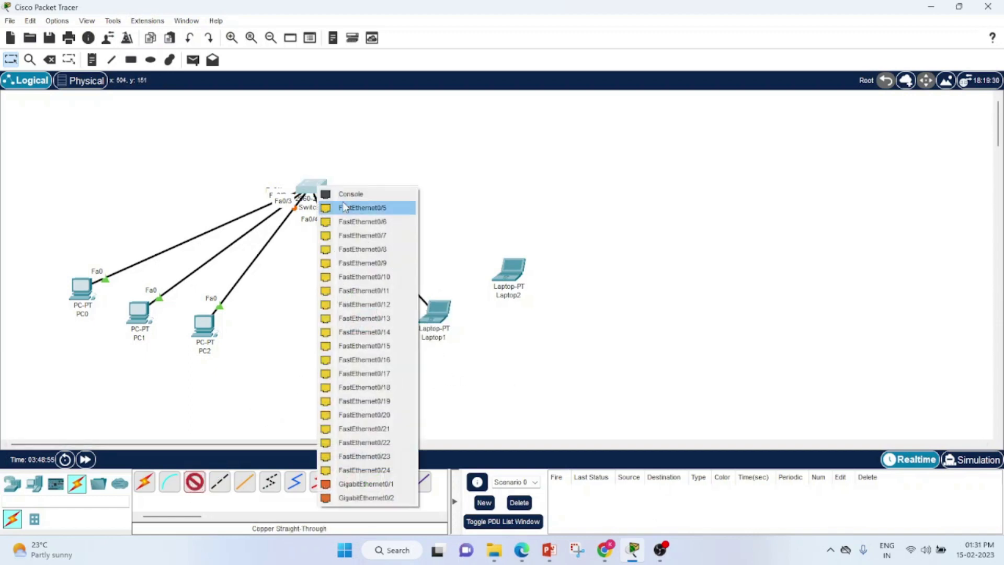
click(356, 256)
Connect Laptop2's FastEthernet0 to the switch's FastEthernet0/6 with a copper straight-through cable, and move Laptop2 and Laptop1 slightly lower in the topology.
click(194, 482)
click(506, 278)
click(518, 322)
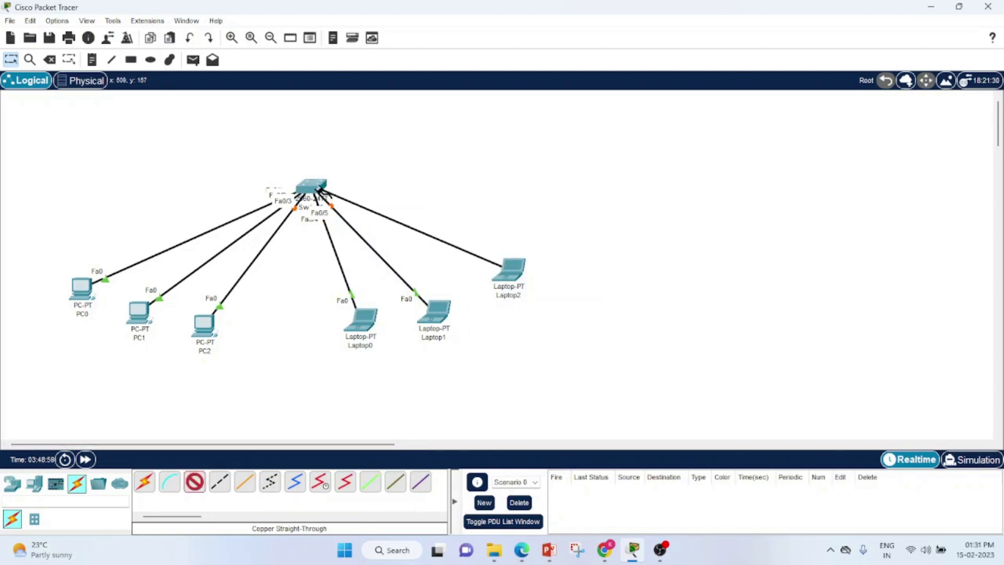
click(319, 193)
click(395, 209)
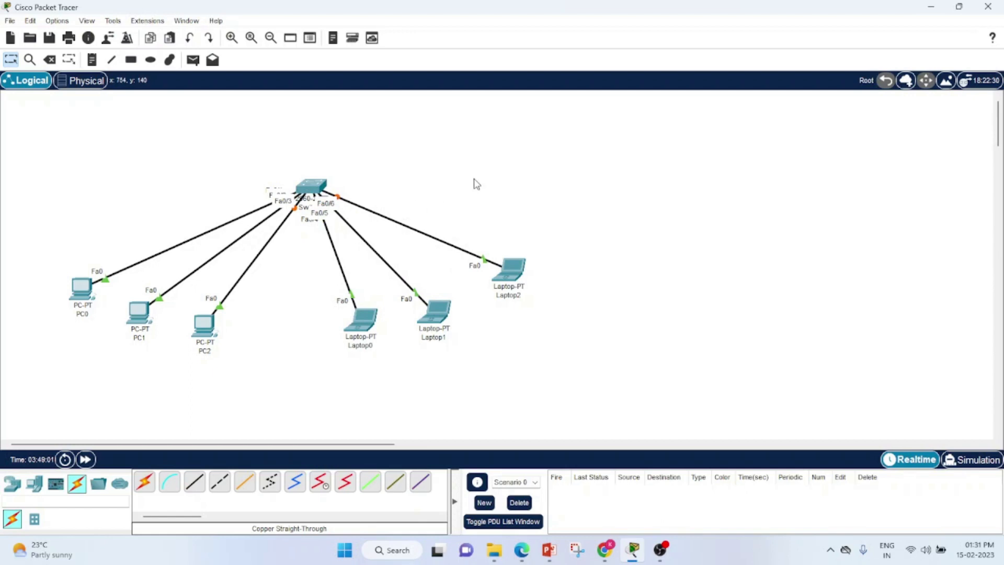
drag(519, 291, 525, 321)
drag(435, 313, 440, 318)
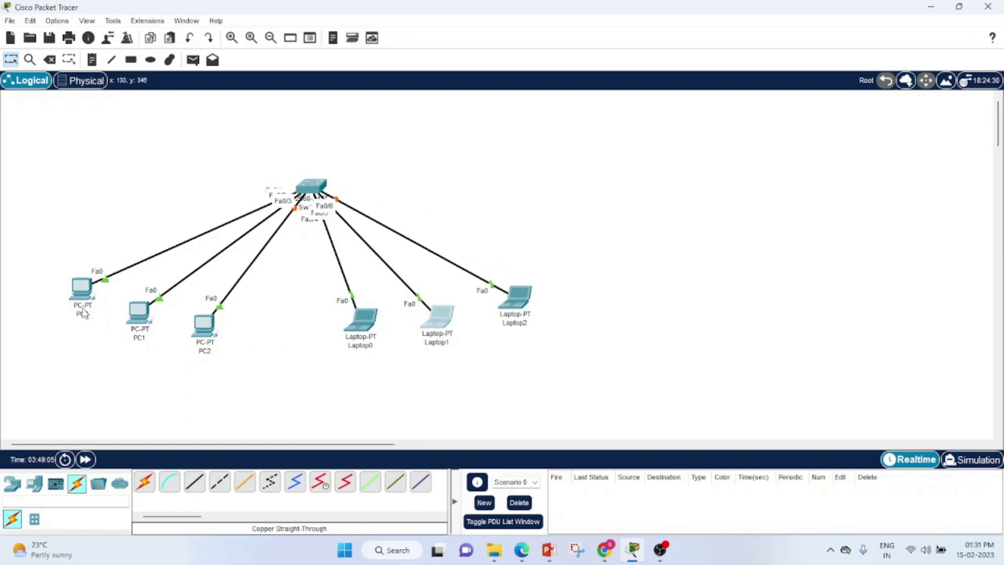
Rename PC0 as 10.0.0.1 and copy that label text for reuse.
click(85, 315)
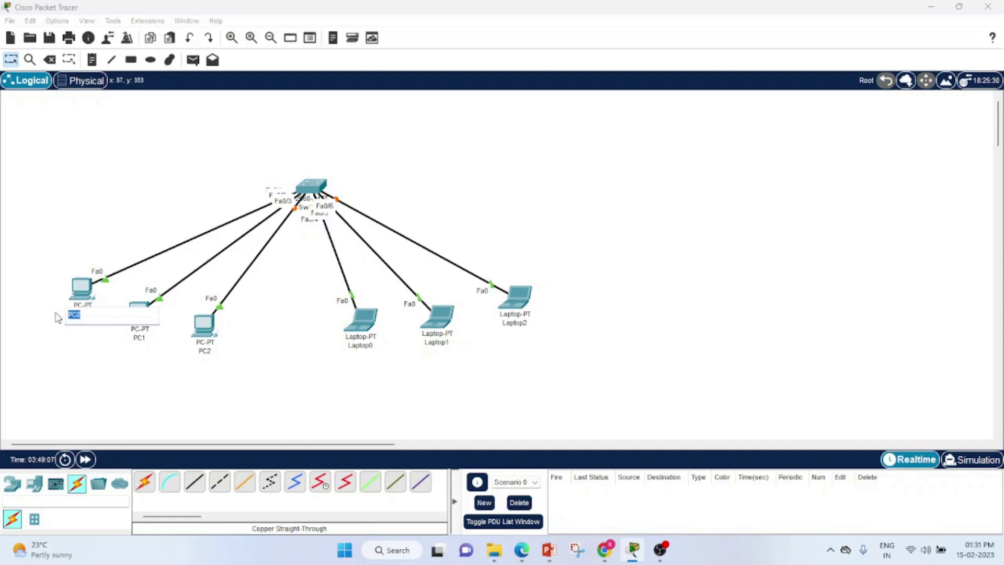
text(10.0.0.1)
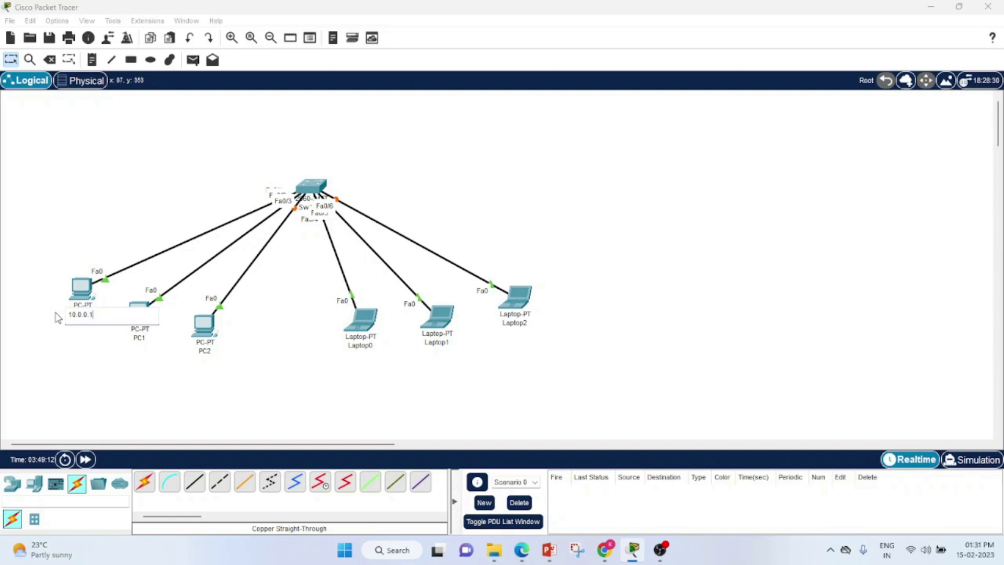
key(ctrl+a)
key(ctrl+c)
click(73, 339)
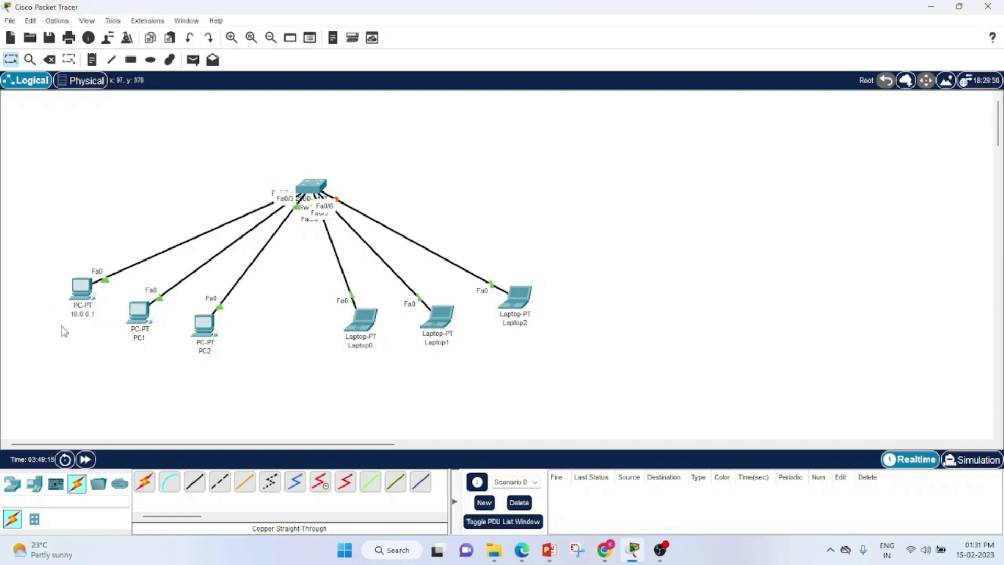
Assign the PC labelled 10.0.0.1 the static IPv4 address 10.0.0.1 with subnet mask 255.0.0.0.
click(78, 294)
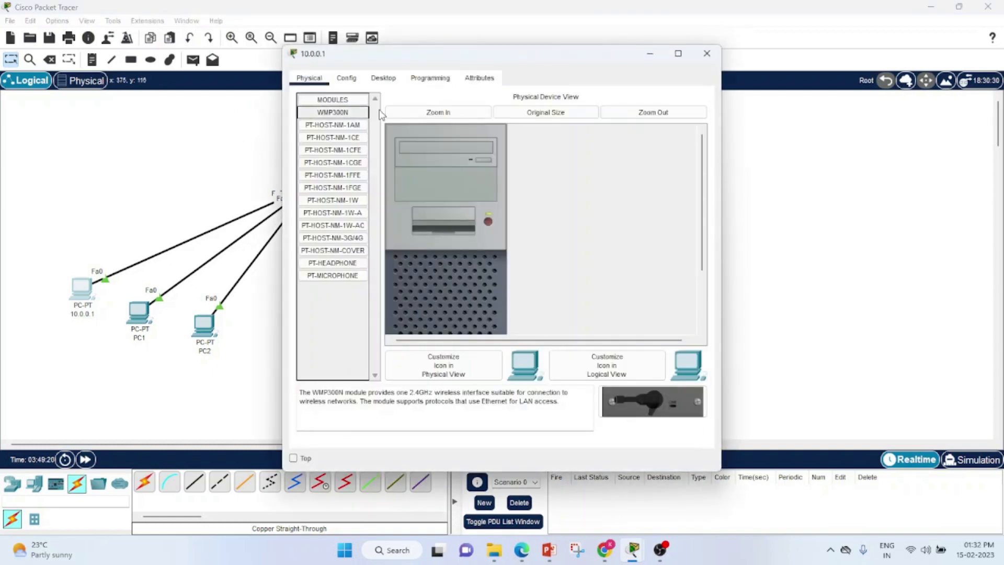
click(382, 79)
click(339, 114)
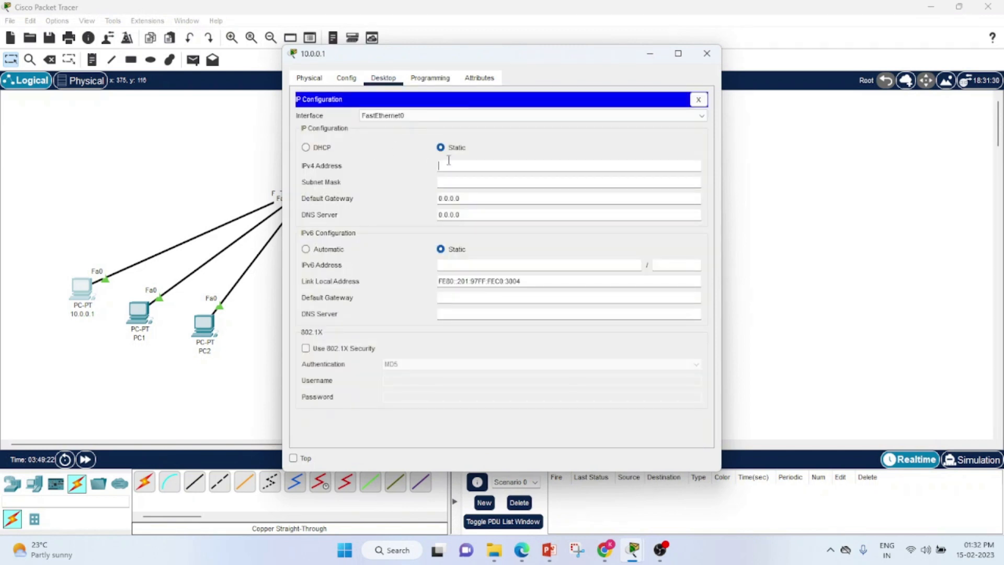
key(Tab)
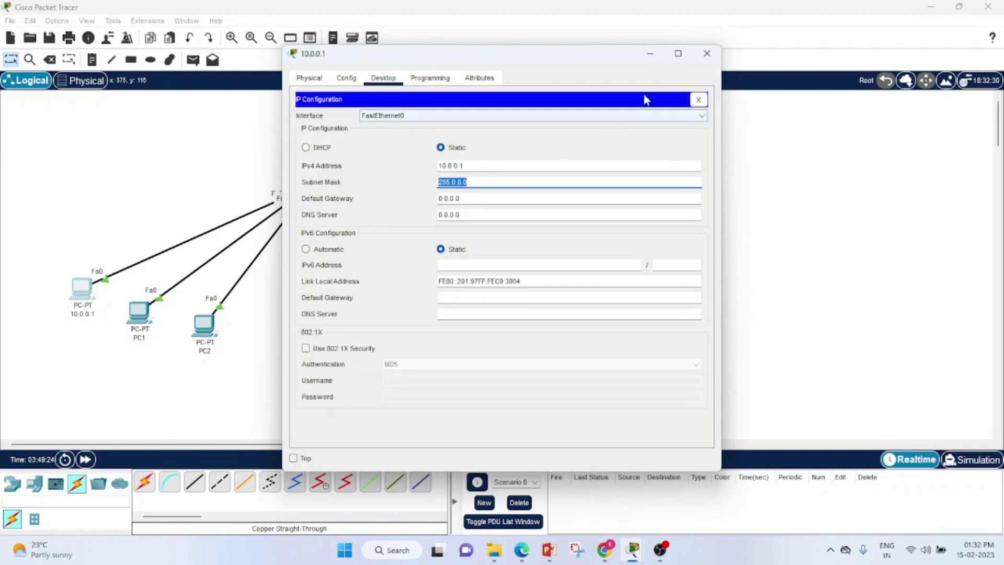
click(707, 53)
Rename PC1 as 10.0.0.2 and assign it the static IPv4 address 10.0.0.2 with subnet mask 255.0.0.0.
click(138, 337)
text(10.0.0.1)
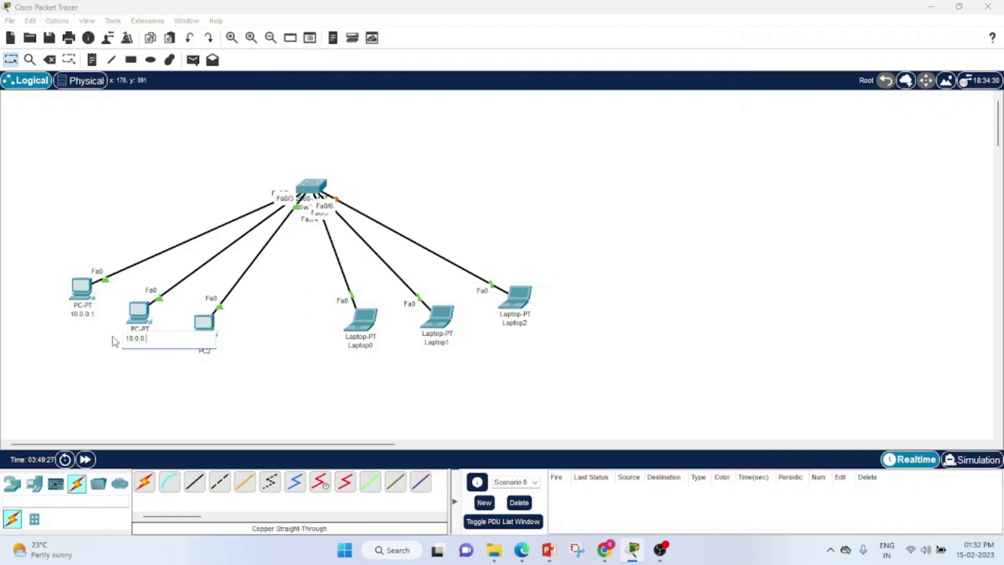
click(137, 314)
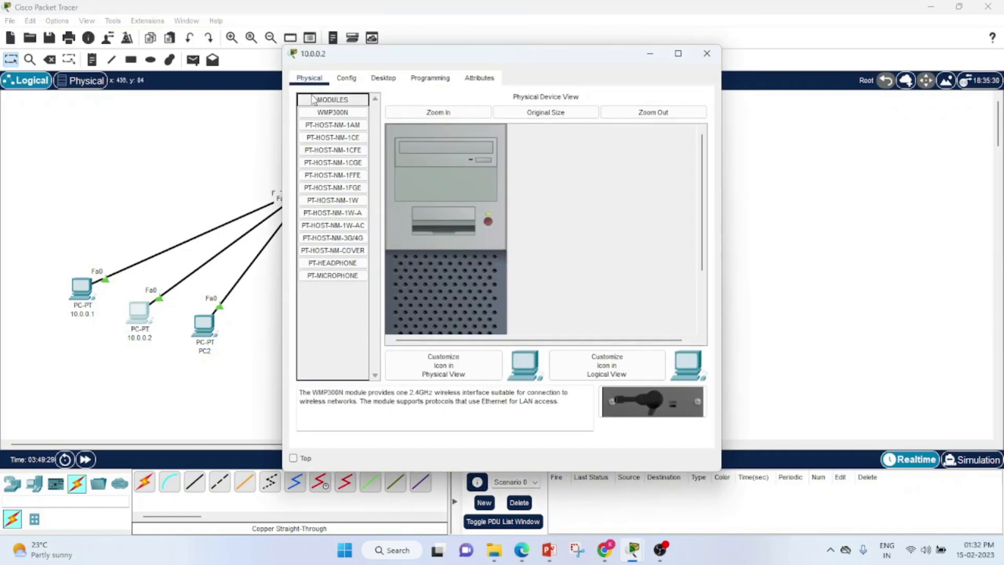
click(371, 80)
click(346, 115)
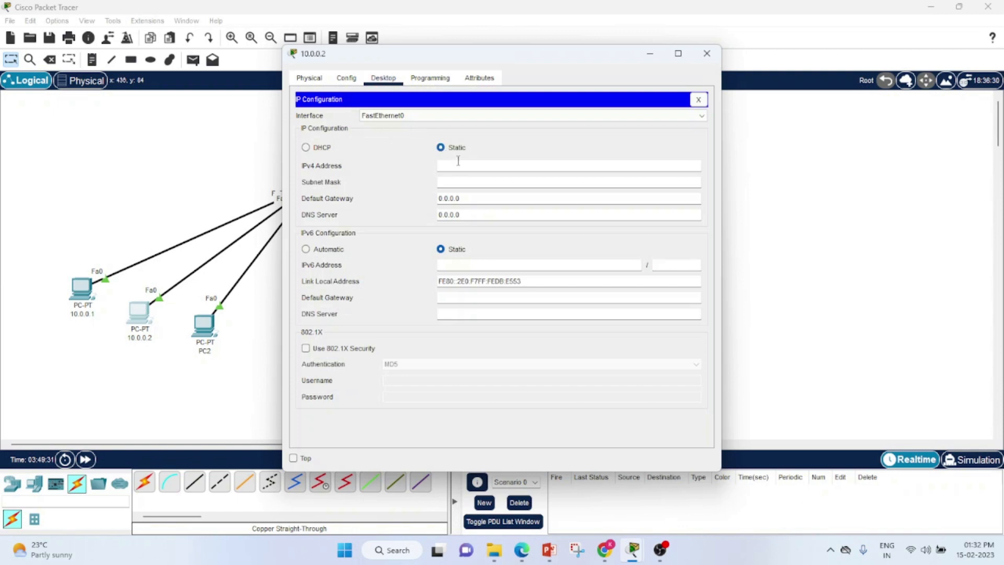
click(459, 166)
text(10.0.0.1)
key(Tab)
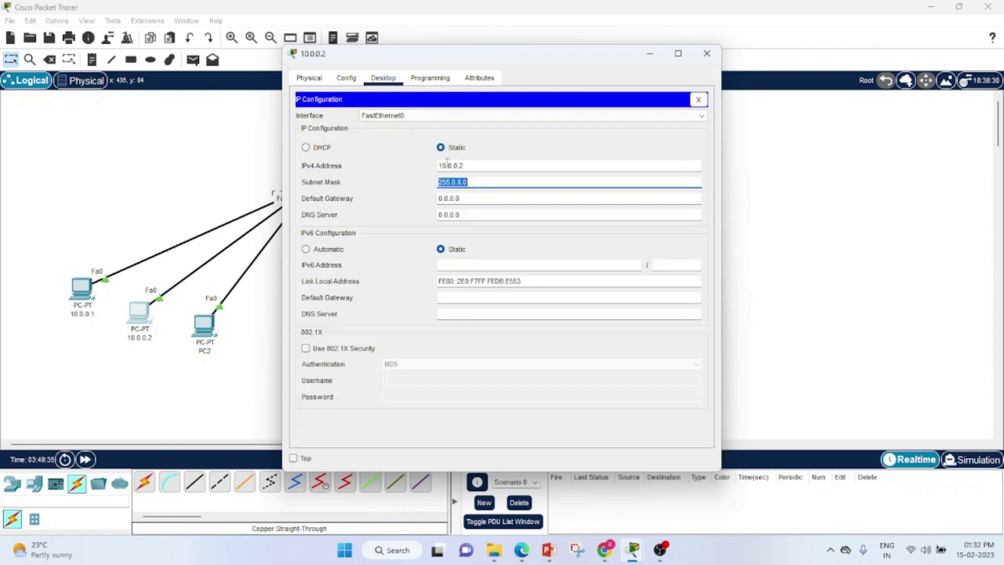
click(706, 53)
Rename PC2 as 10.0.0.3 and assign it the static IPv4 address 10.0.0.3 with subnet mask 255.0.0.0.
click(200, 354)
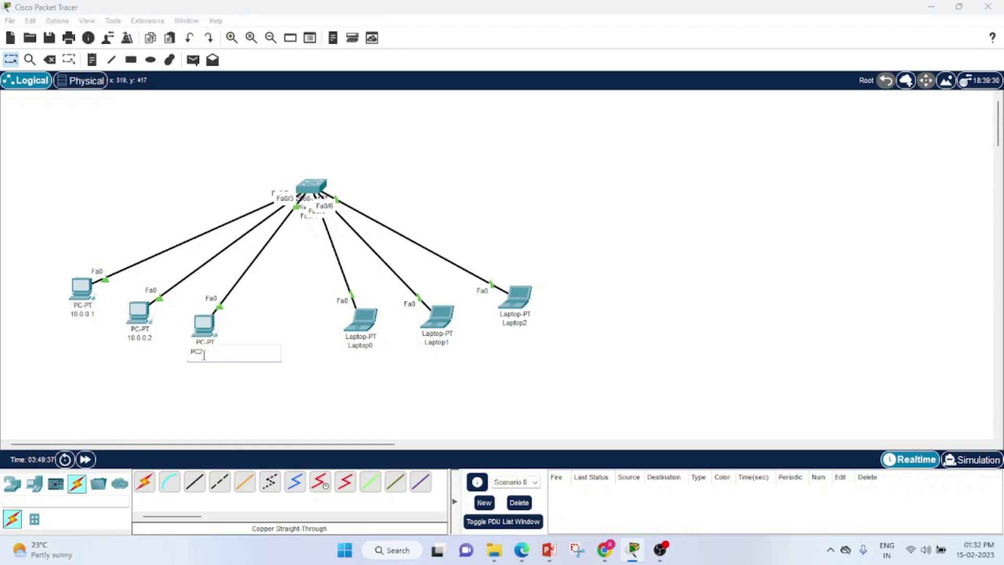
drag(205, 355, 164, 359)
text(10.0.0.1)
click(204, 327)
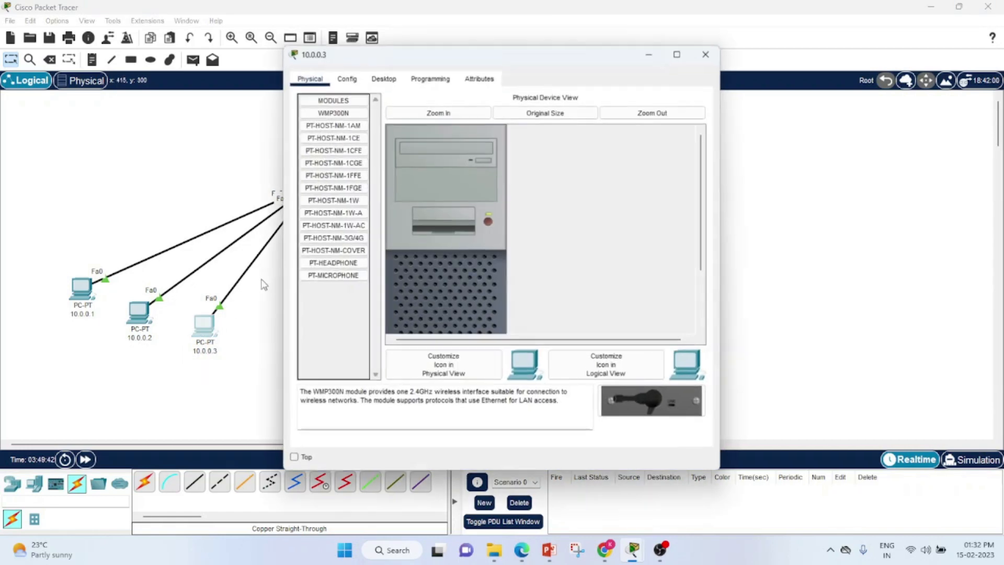
click(384, 78)
click(356, 141)
text(10.0.0.1)
key(Tab)
key(Tab)
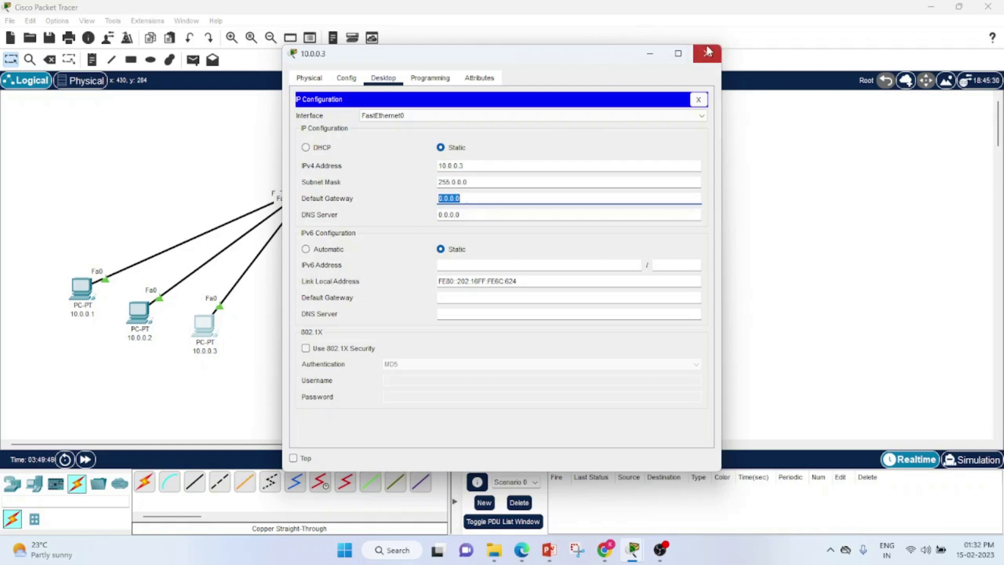
click(708, 52)
Rename Laptop0 as 10.0.0.4 and Laptop1 as 10.0.0.5.
click(375, 347)
drag(375, 347, 334, 351)
key(ctrl+v)
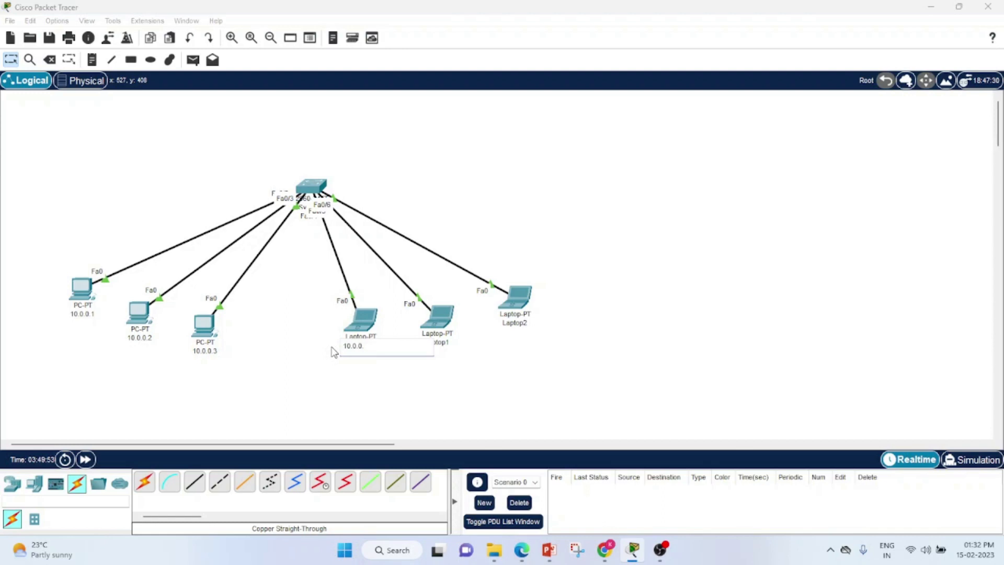
click(447, 344)
drag(448, 343, 395, 350)
key(ctrl+v)
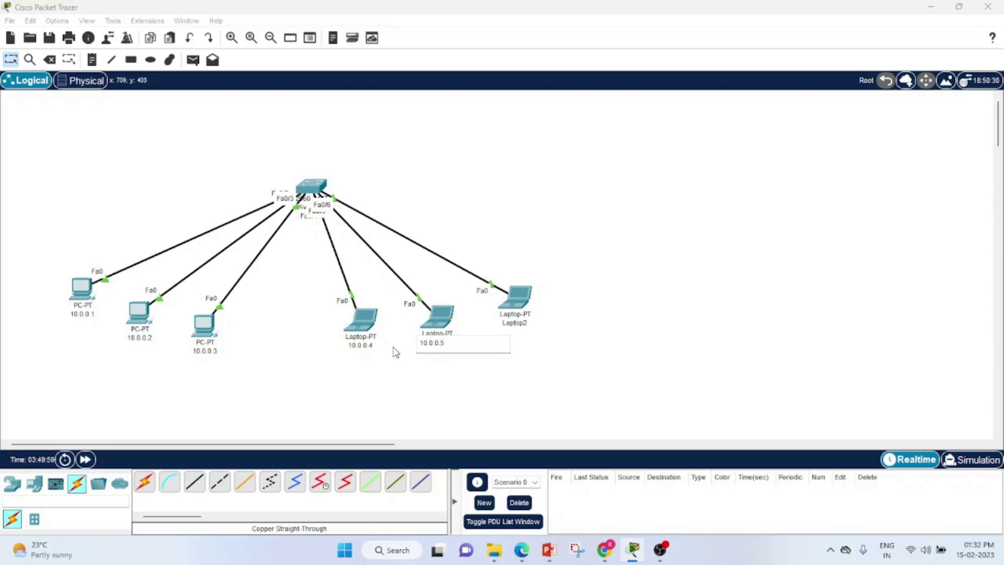
Assign Laptop2 the static IPv4 address 10.0.0.6 with subnet mask 255.0.0.0.
click(530, 325)
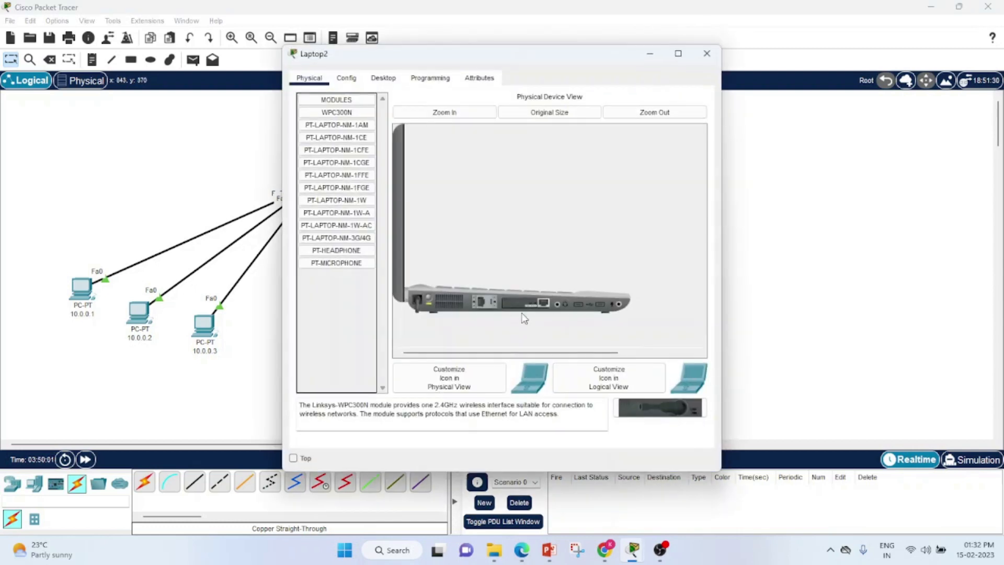
click(383, 78)
click(366, 141)
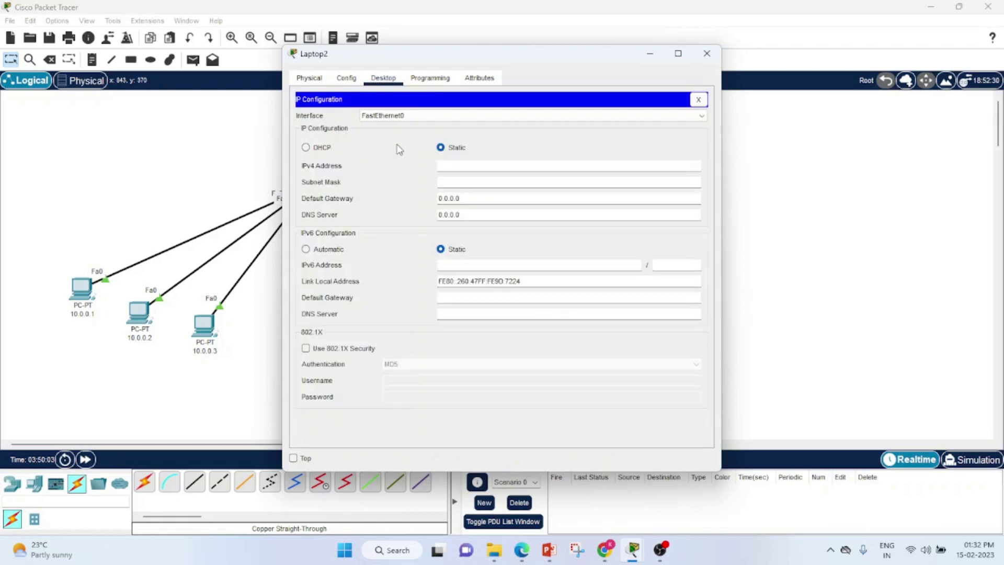
text(10.0.0.1)
key(Tab)
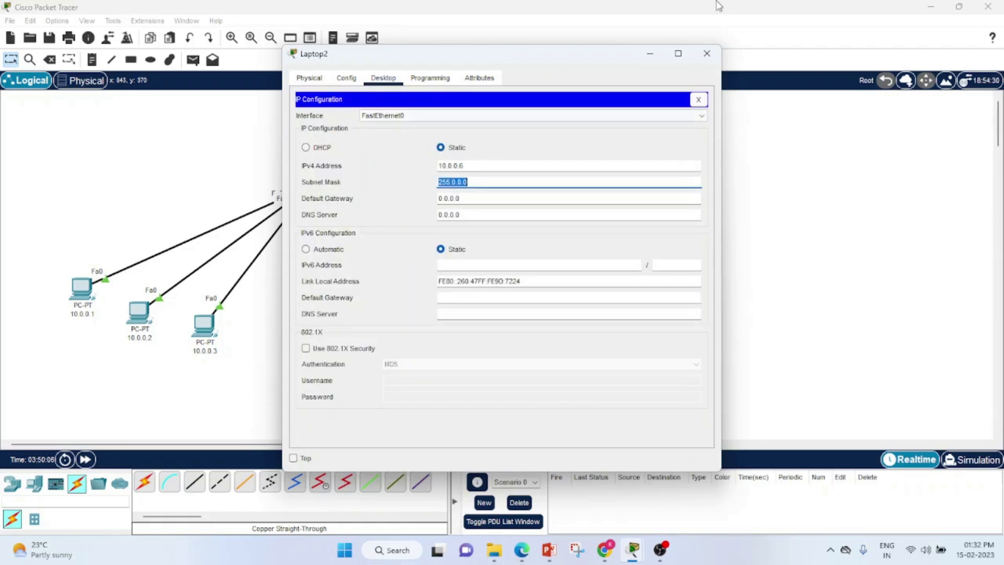
click(707, 53)
Rename Laptop2 as 10.0.0.6 to match its IP address.
click(516, 323)
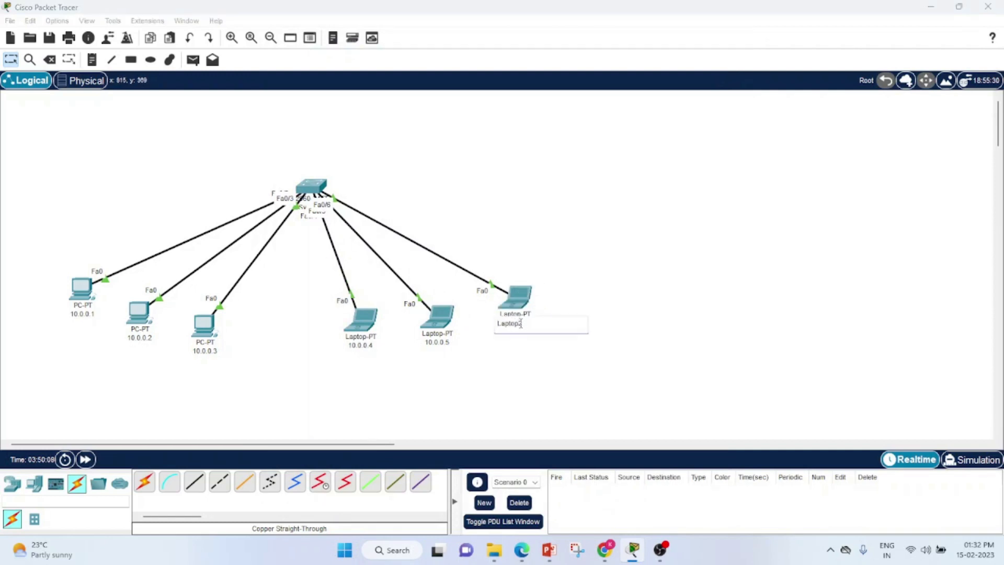
key(ctrl+a)
key(ctrl+v)
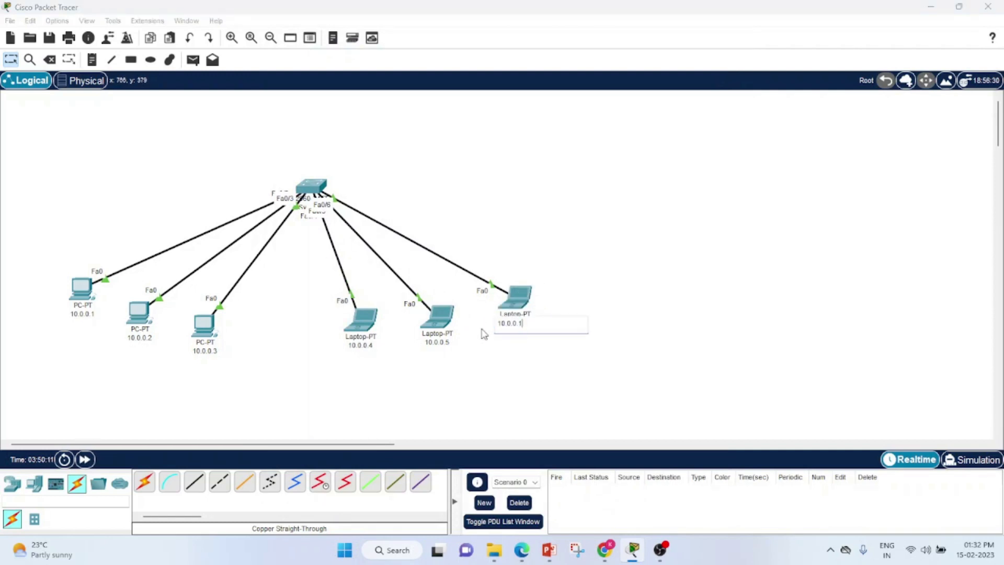
key(BackSpace)
text(6)
key(Return)
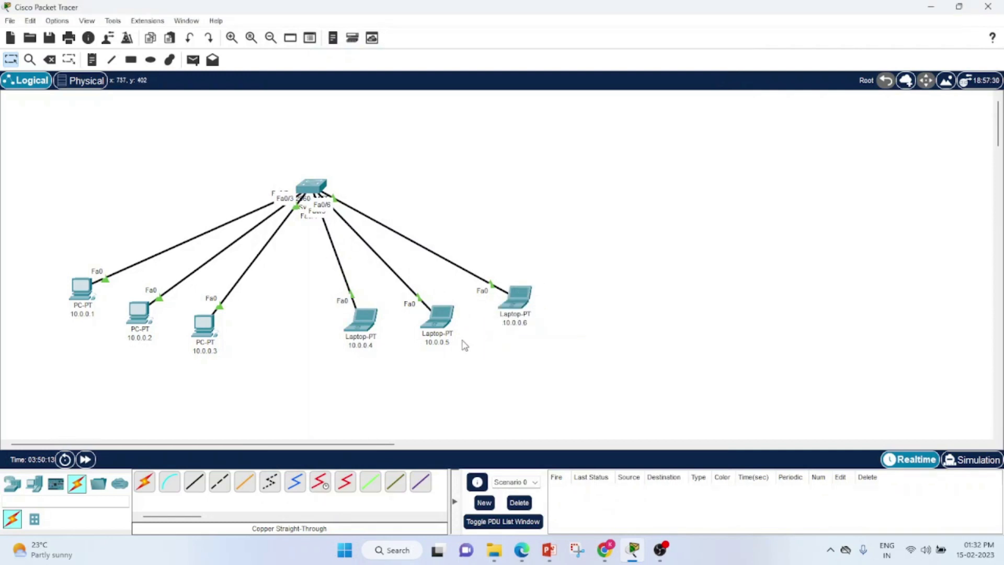
Assign the laptop labelled 10.0.0.5 the static IPv4 address 10.0.0.5 with subnet mask 255.0.0.0.
click(450, 319)
click(383, 79)
click(378, 123)
text(10.0.0.1)
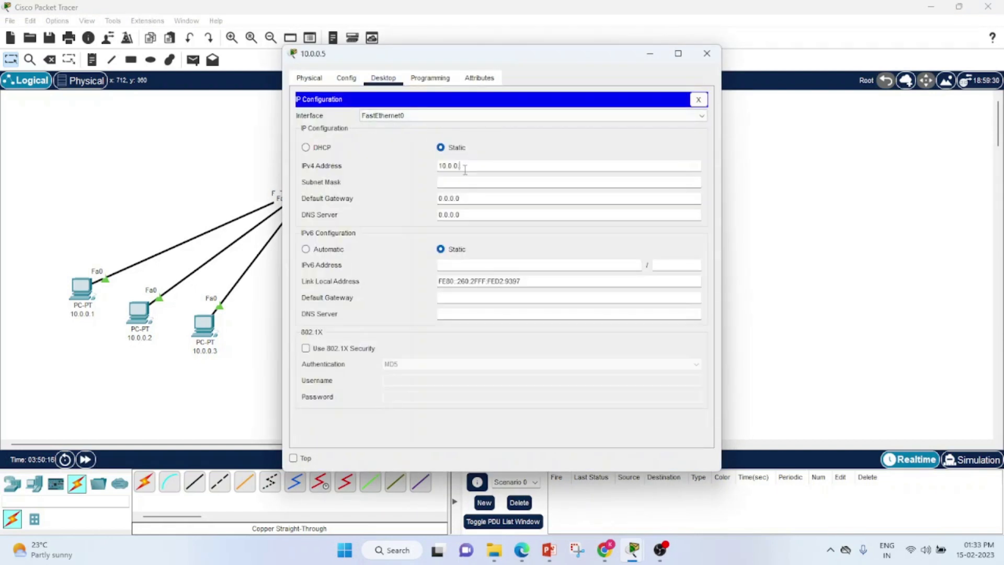
key(Tab)
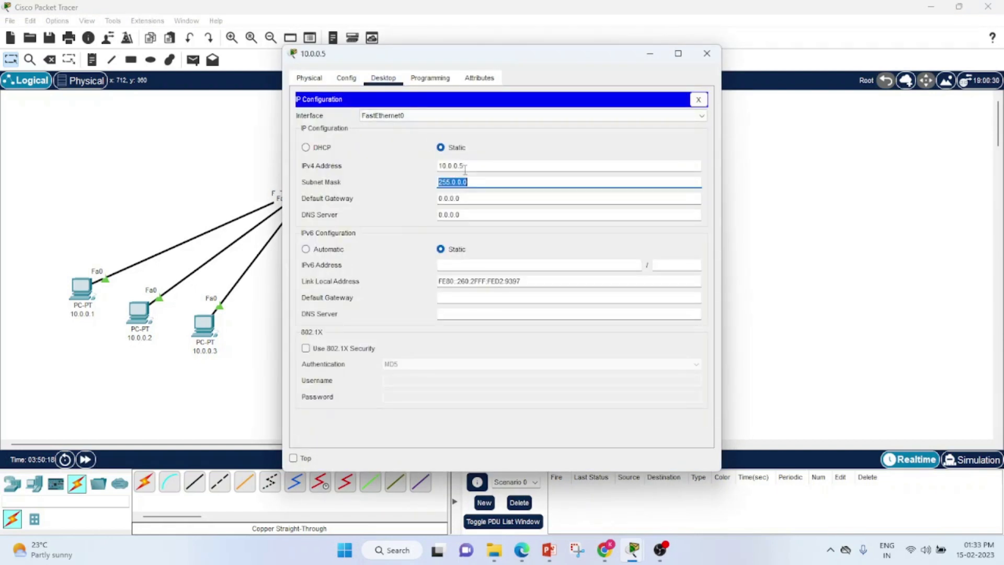
click(707, 53)
Assign the laptop labelled 10.0.0.4 the static IPv4 address 10.0.0.4 with subnet mask 255.0.0.0.
click(361, 319)
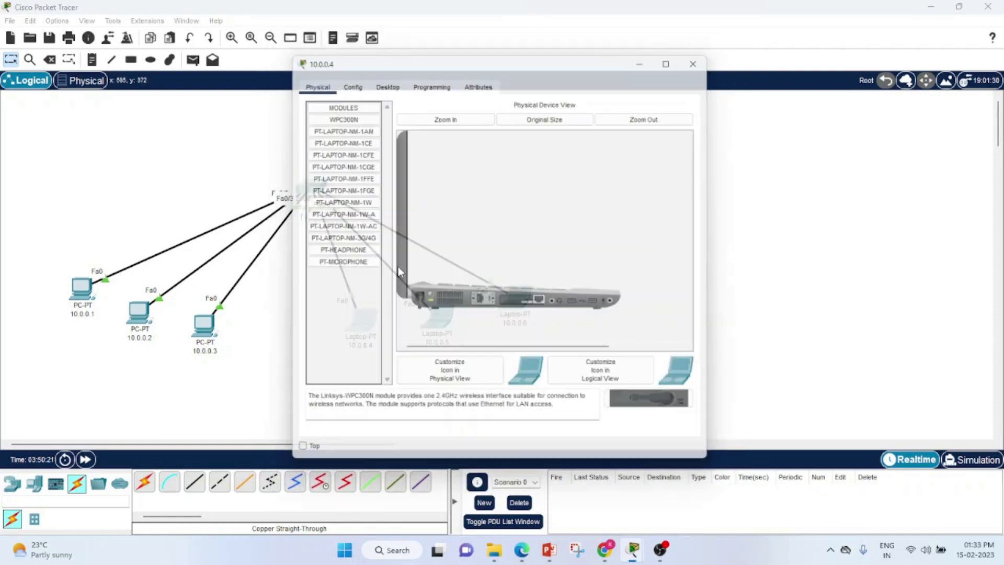
click(383, 78)
click(357, 125)
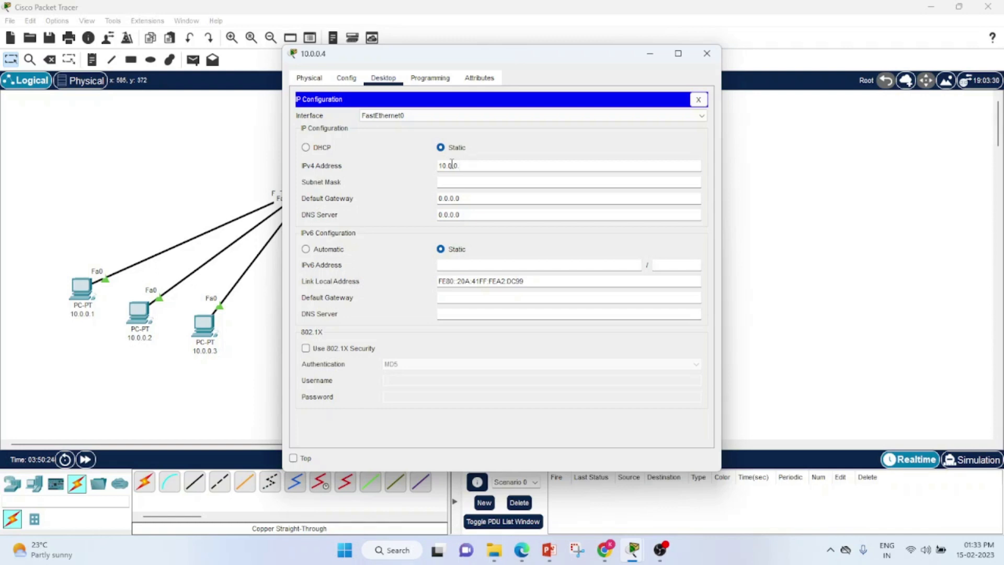
key(Tab)
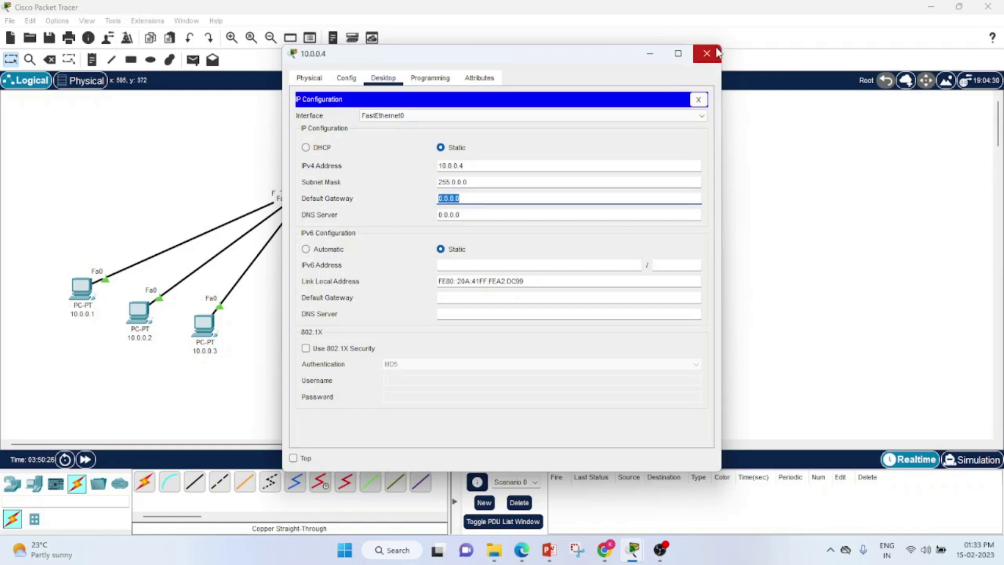
click(707, 53)
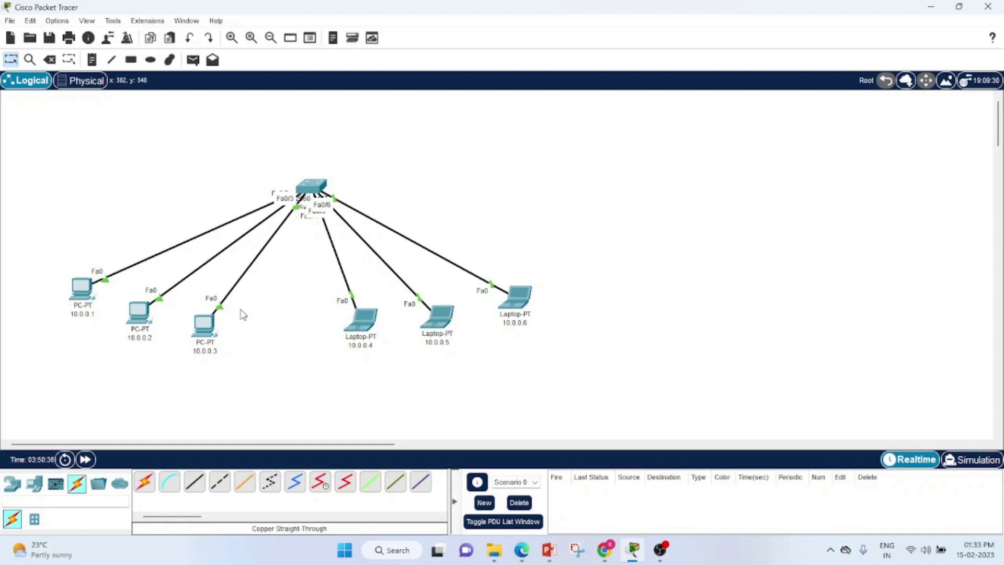
click(661, 549)
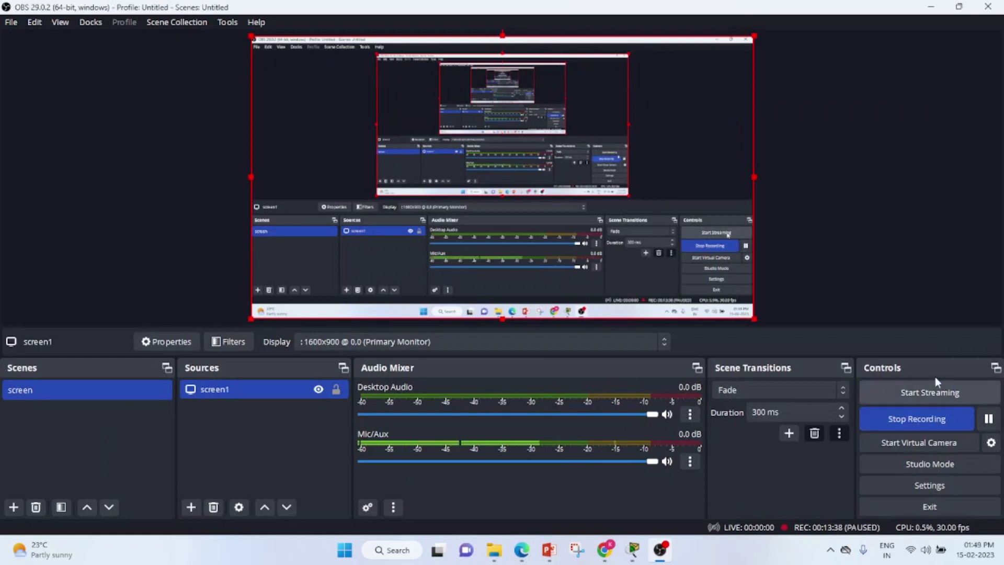
click(931, 6)
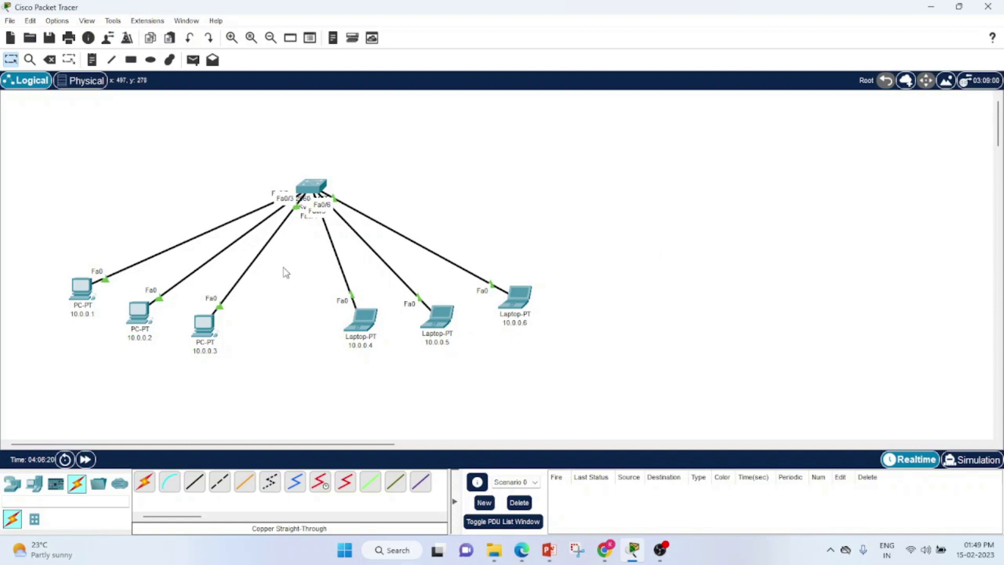
Ping 10.0.0.6 from the command prompt of the PC labelled 10.0.0.3, keeping its window clear of the topology.
click(205, 323)
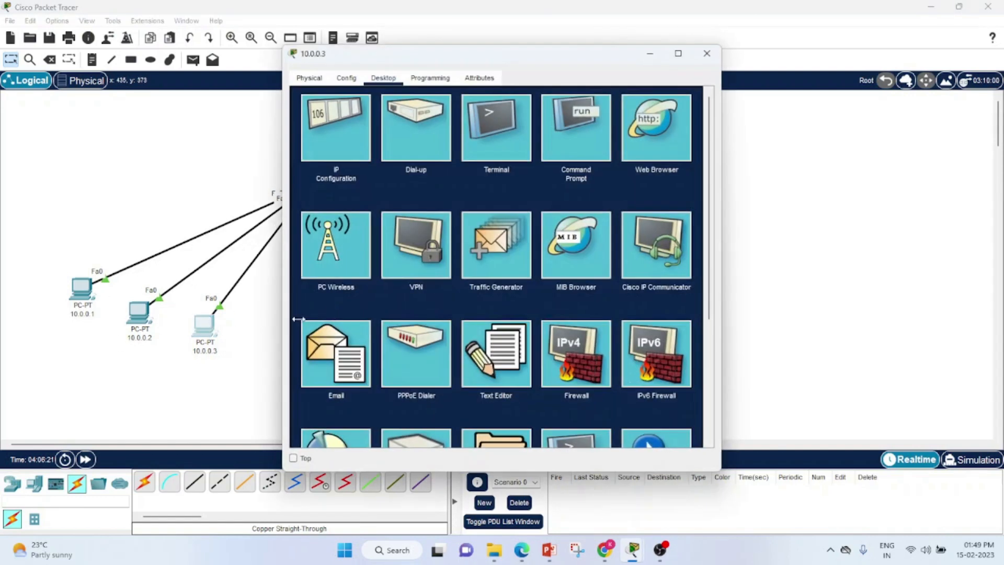
click(566, 142)
drag(540, 63, 817, 49)
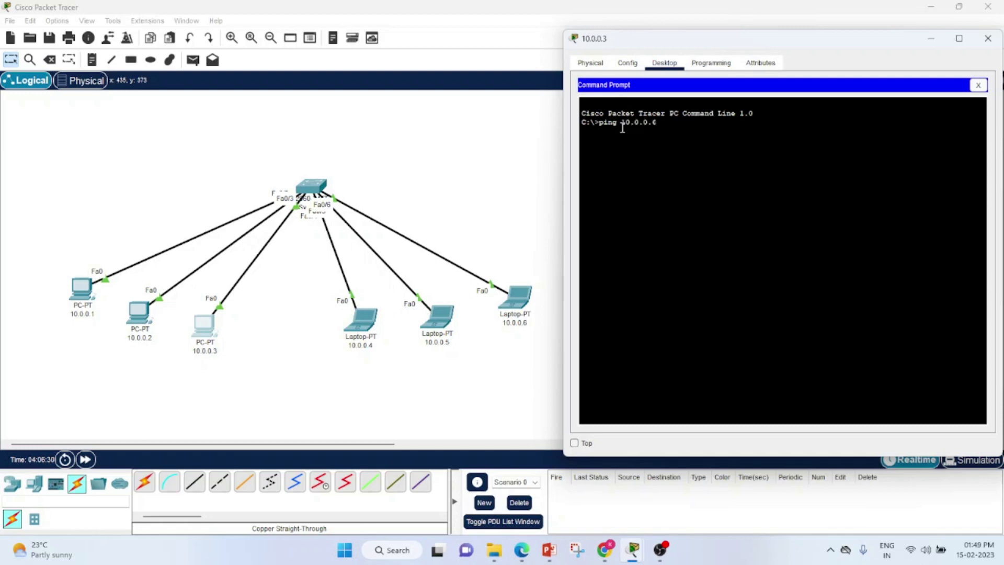
key(Return)
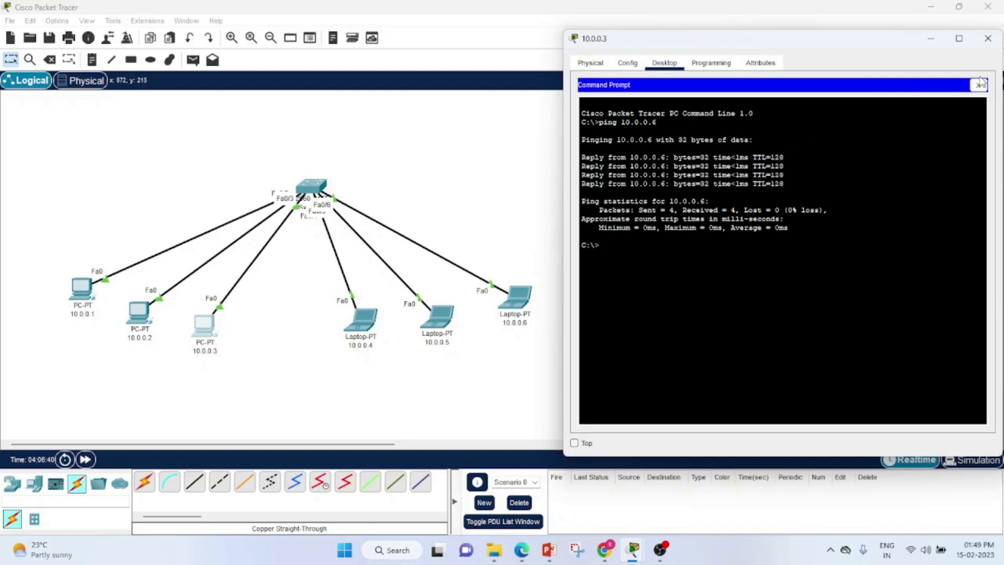
Close the 10.0.0.3 window and draw a pale-yellow filled ellipse with a black outline around the three PCs.
click(978, 84)
click(987, 40)
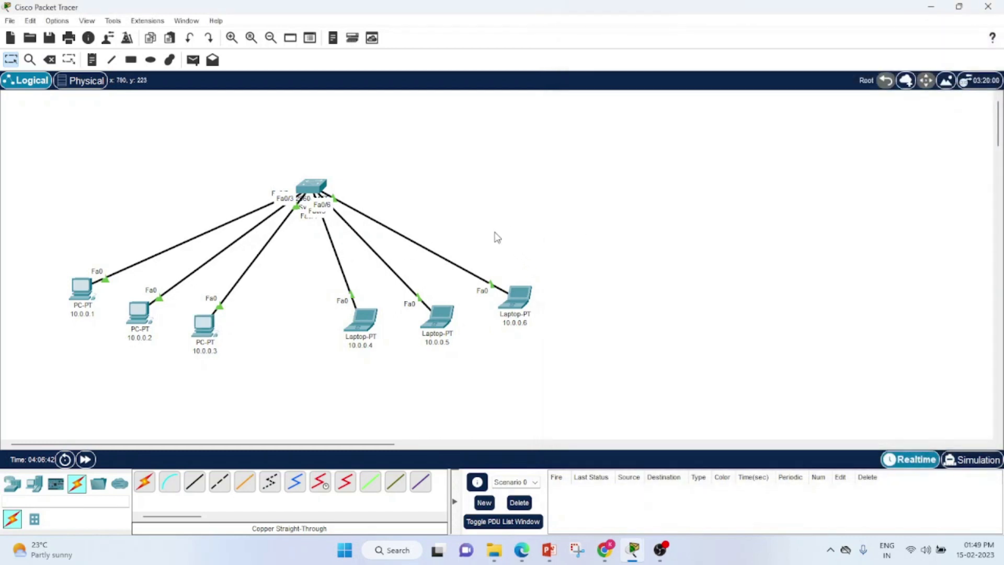
click(151, 60)
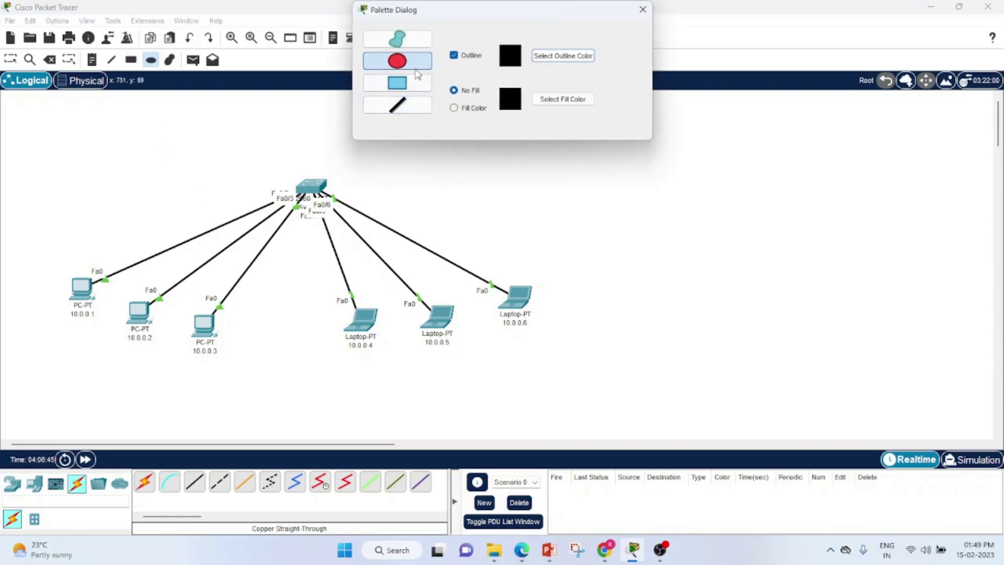
click(472, 109)
click(538, 100)
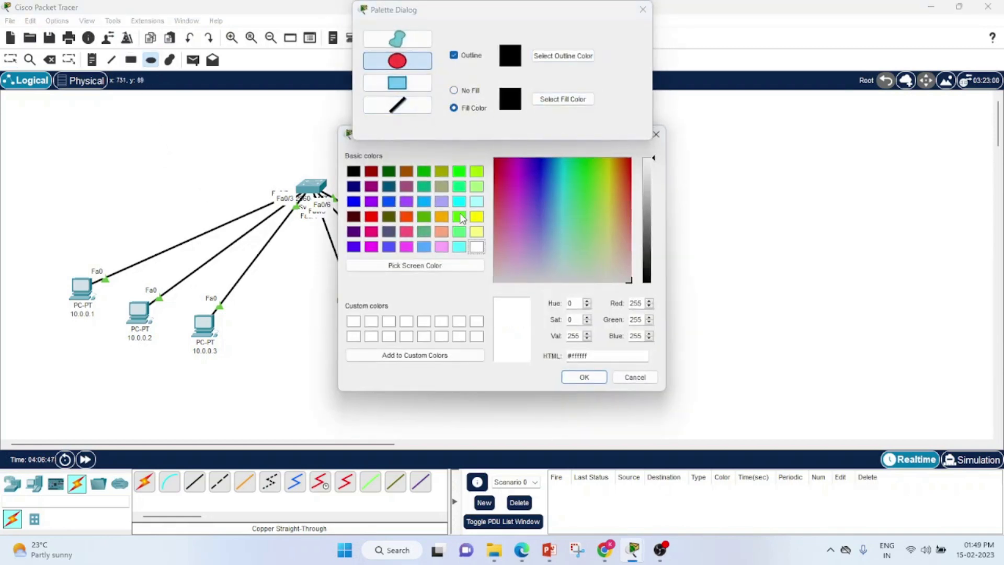
click(477, 231)
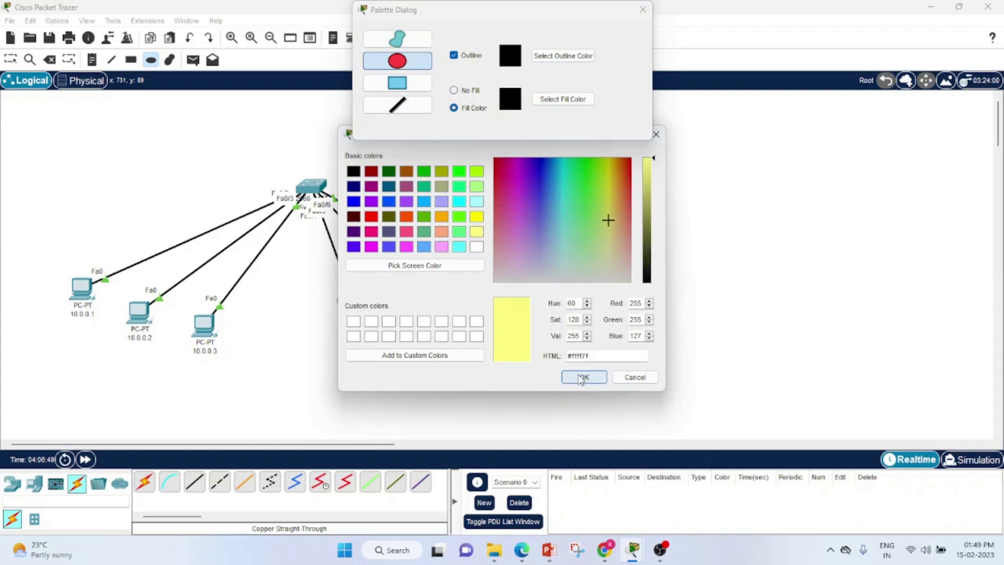
click(584, 377)
drag(50, 214, 285, 405)
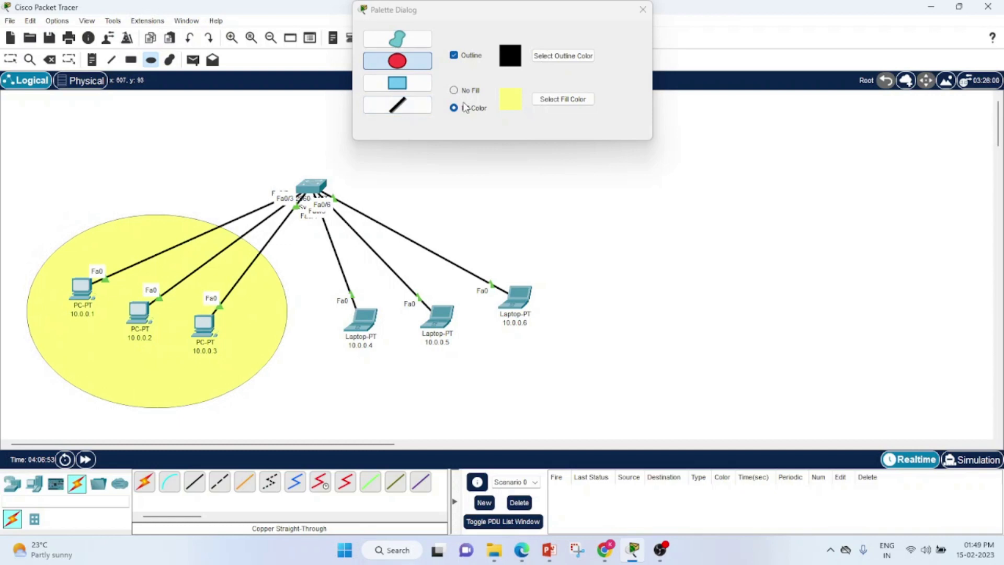
Draw a bright-green filled ellipse with a black outline around the three laptops and close the drawing palette.
click(544, 100)
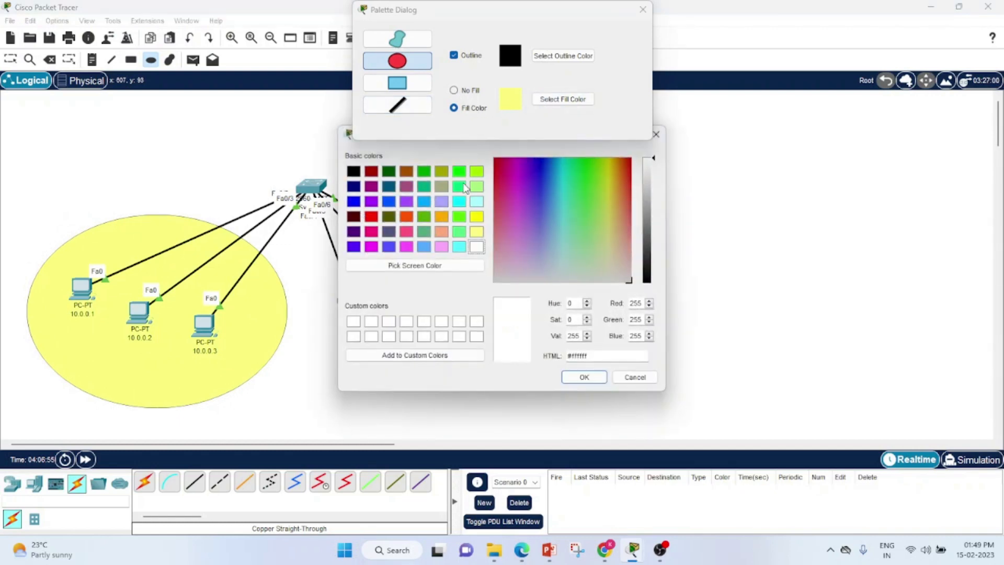
click(459, 186)
click(590, 382)
drag(287, 237, 620, 421)
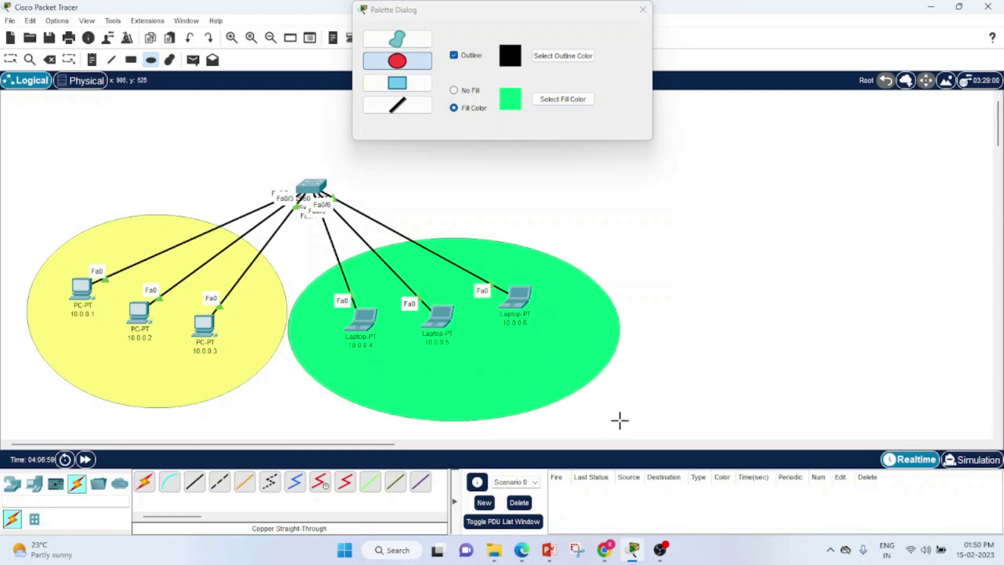
click(643, 10)
Add the text note Engineering inside the yellow ellipse and the note sales inside the green ellipse.
click(92, 60)
click(95, 360)
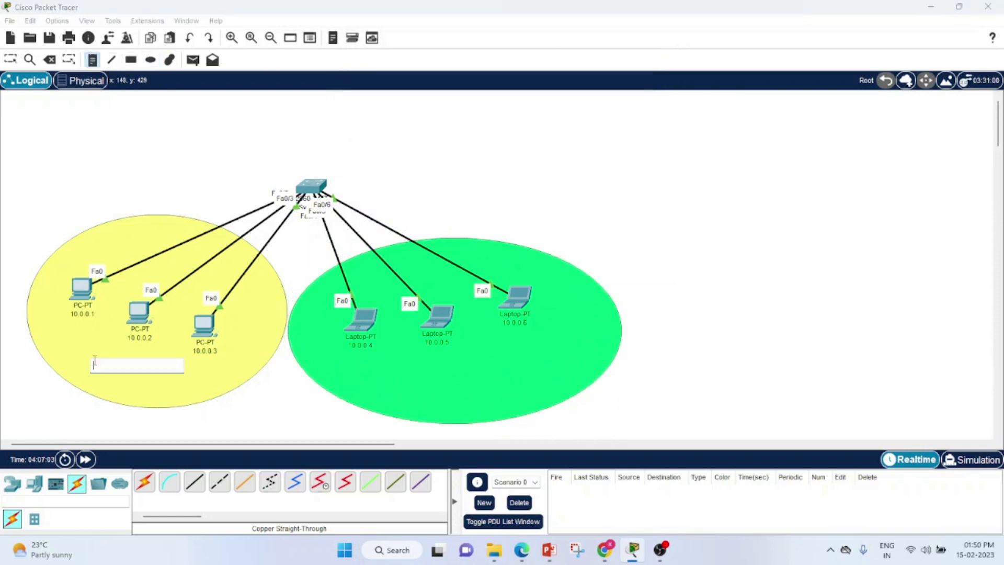
text(Engineering)
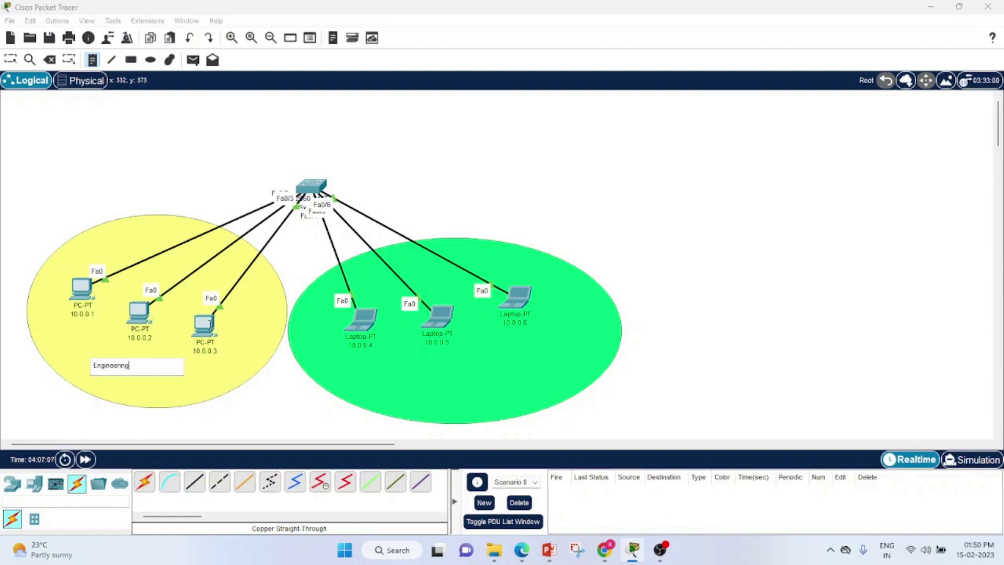
click(449, 372)
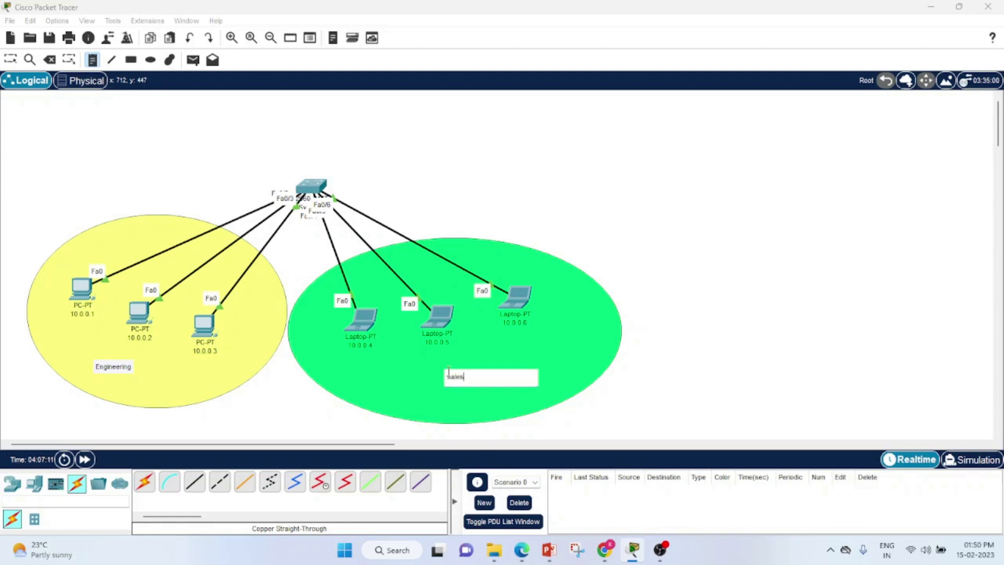
key(Escape)
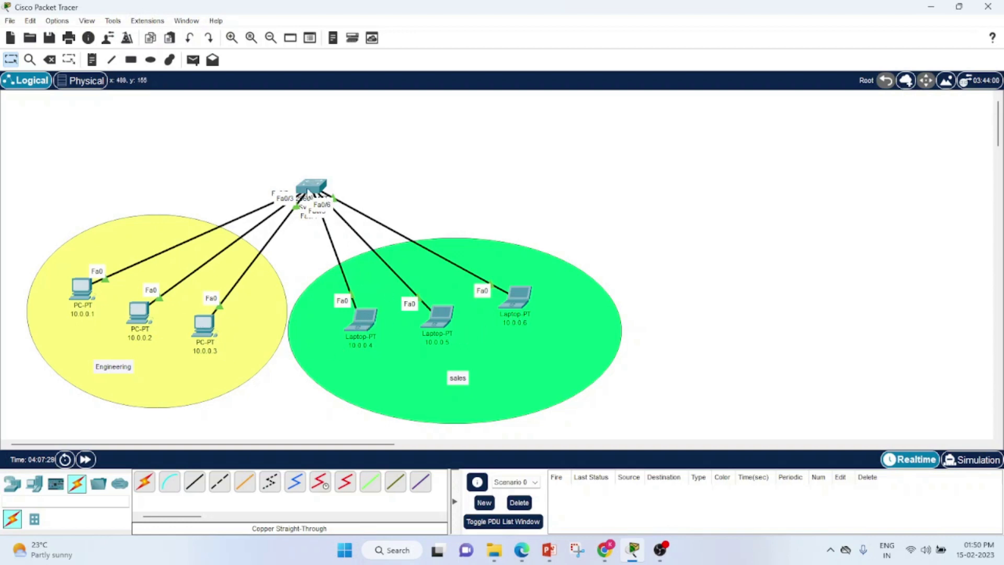
Open the switch's command line interface with its window placed clear of the PCs and the switch.
mouse_move(310, 191)
mouse_down()
mouse_move(332, 184)
mouse_move(306, 194)
mouse_up()
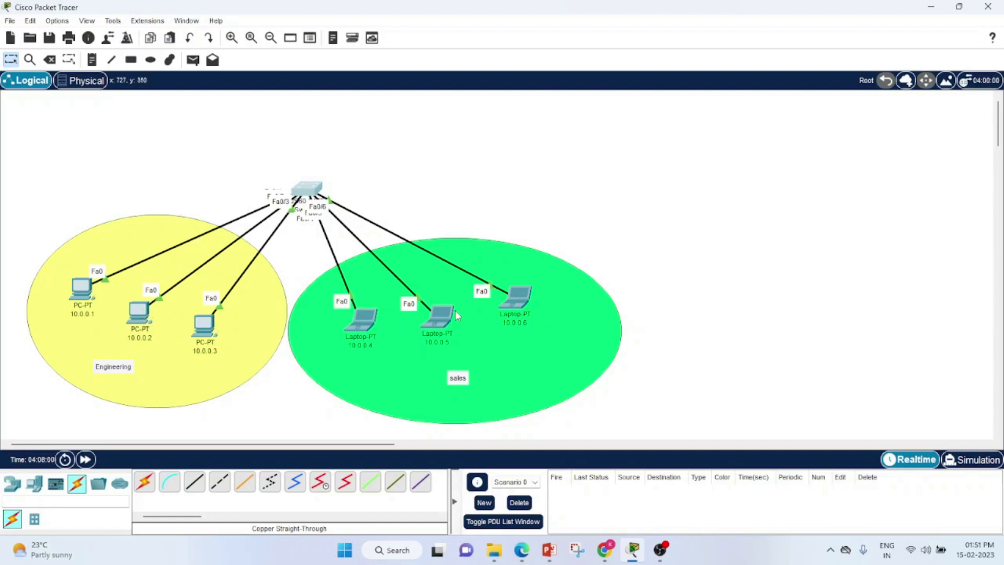
click(308, 197)
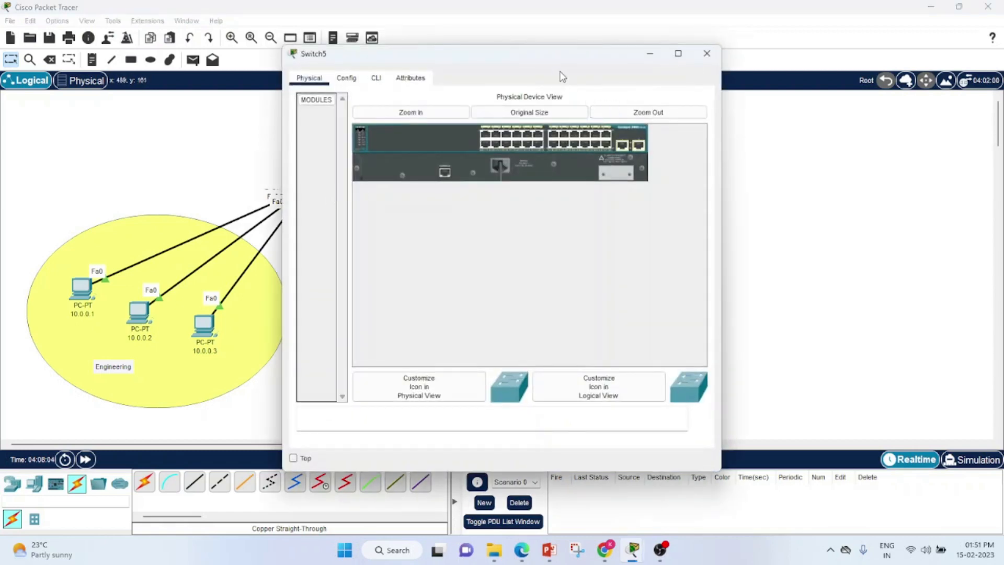
drag(666, 72, 762, 49)
click(637, 64)
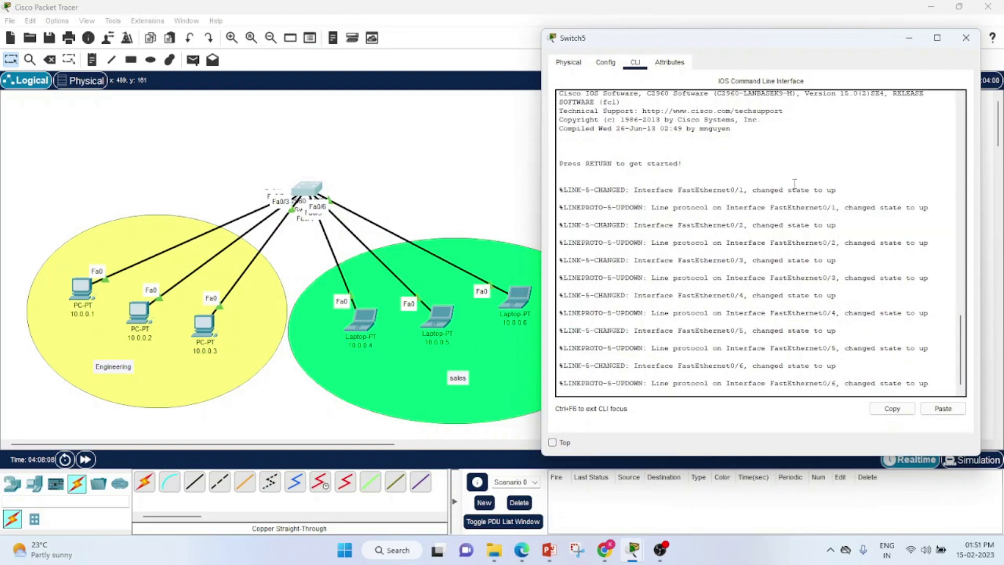
Wake the switch console and enter privileged EXEC mode with the en command.
click(644, 393)
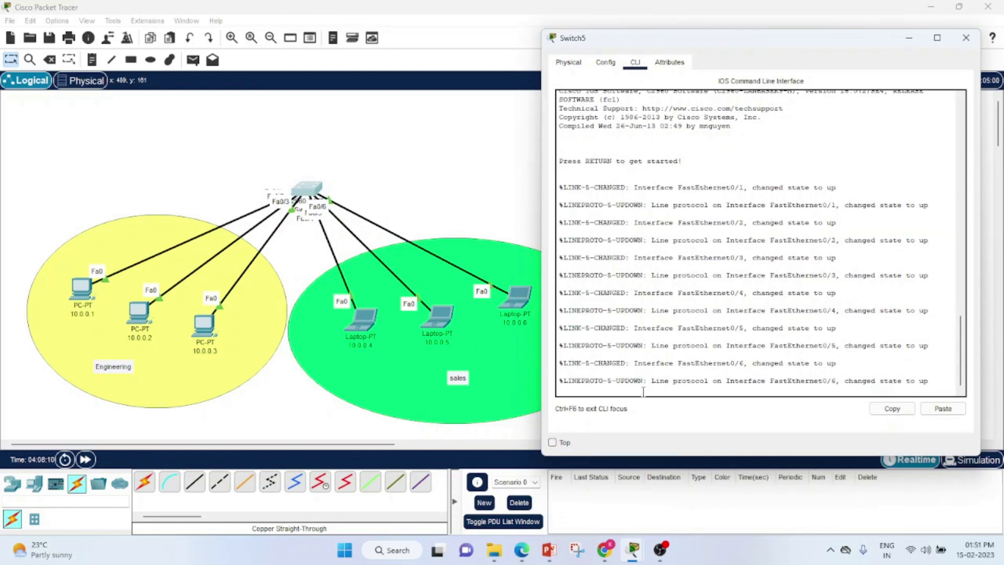
key(Return)
key(Return)
key(Return)
key(Return)
key(Return)
key(Return)
key(Return)
key(Return)
key(Return)
text(en)
key(Return)
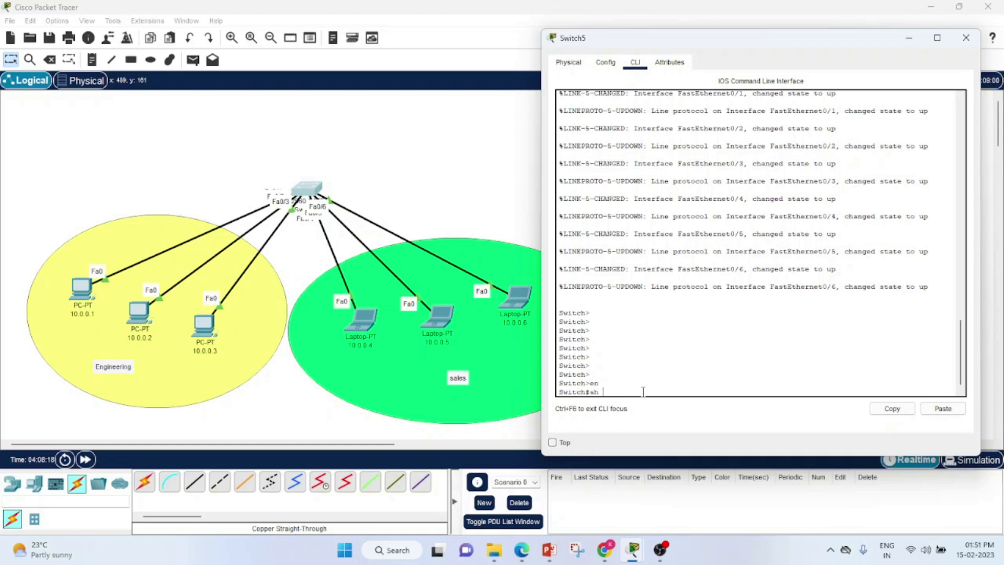
List the switch's VLANs with show vlan and advance through the first part of the output.
text(sh)
key(Tab)
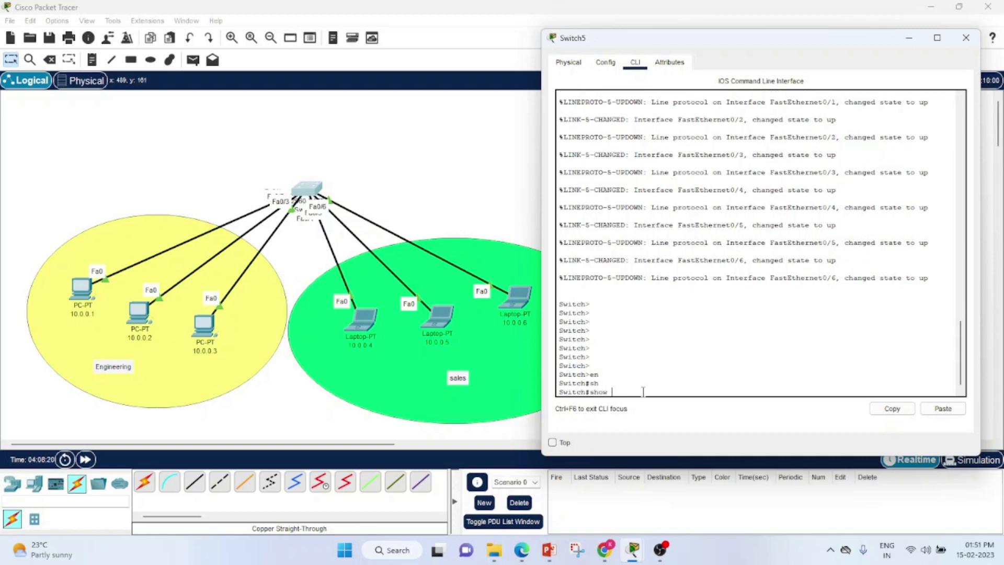
text(vla)
key(Tab)
key(Return)
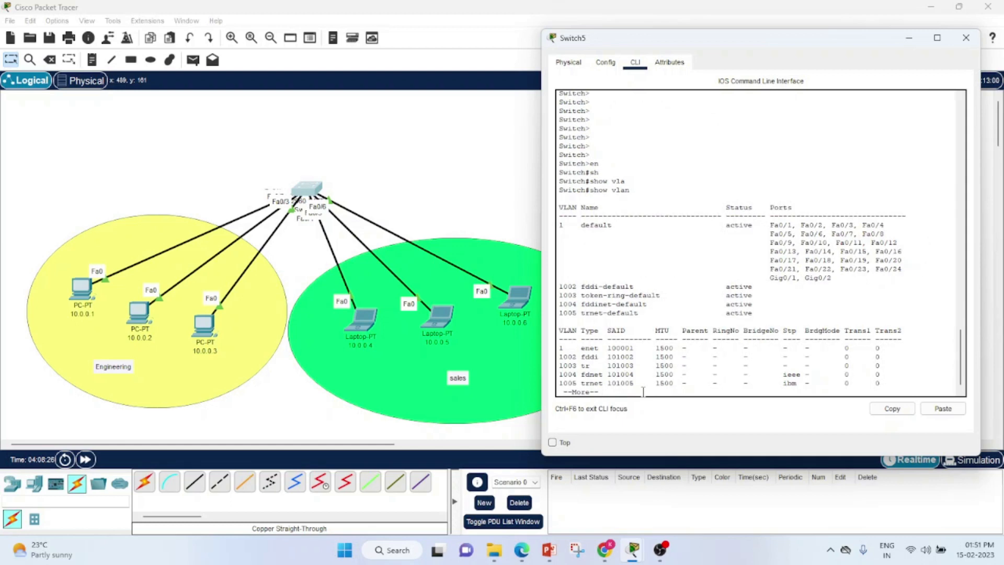
key(Return)
key(Return)
key(Return)
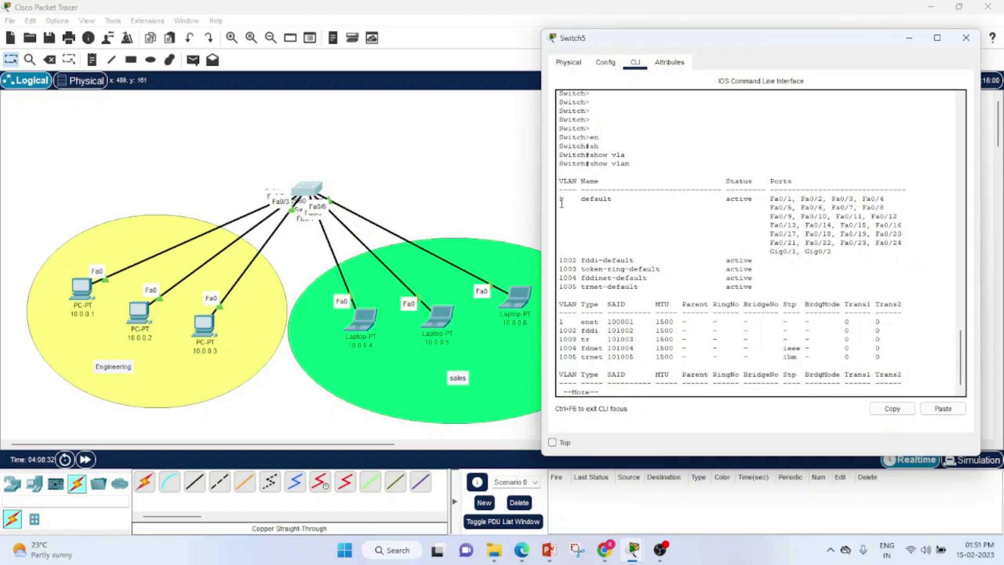
Examine the VLAN listing: the default VLAN 1 row with its status and ports, and the reserved VLANs 1002 to 1005.
drag(582, 202, 621, 199)
drag(727, 202, 799, 254)
drag(730, 202, 857, 250)
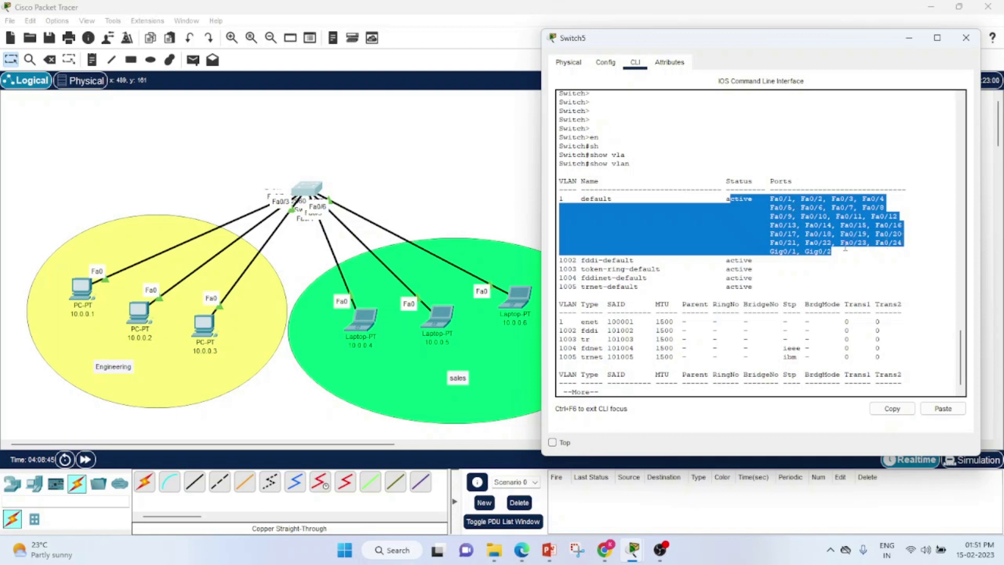
click(777, 256)
drag(765, 252, 848, 253)
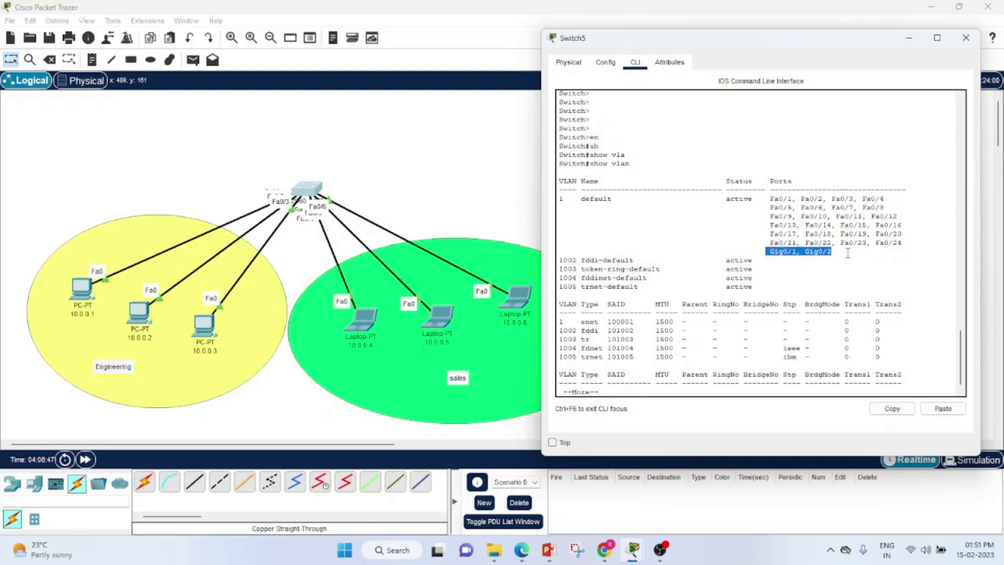
click(784, 226)
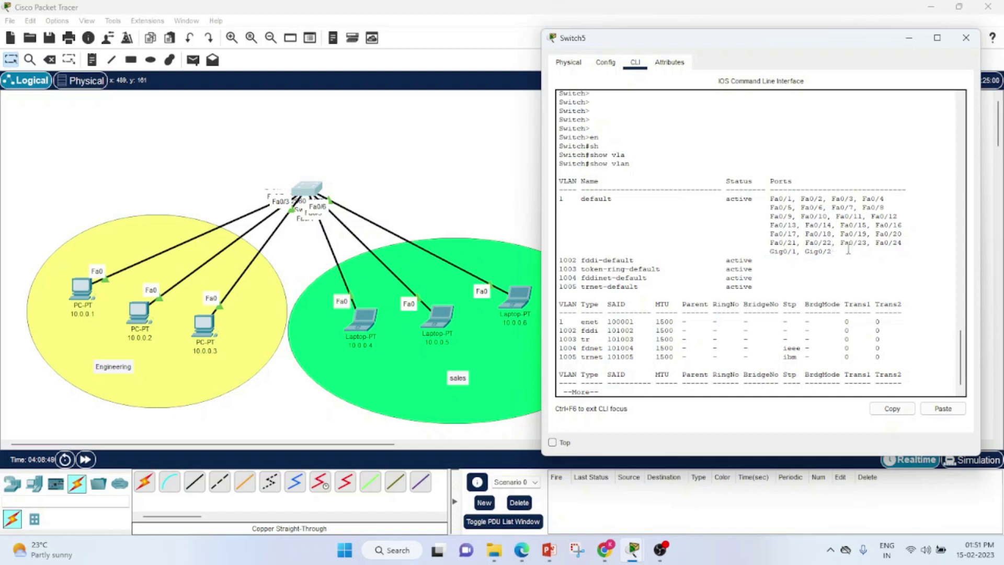
drag(844, 253, 560, 198)
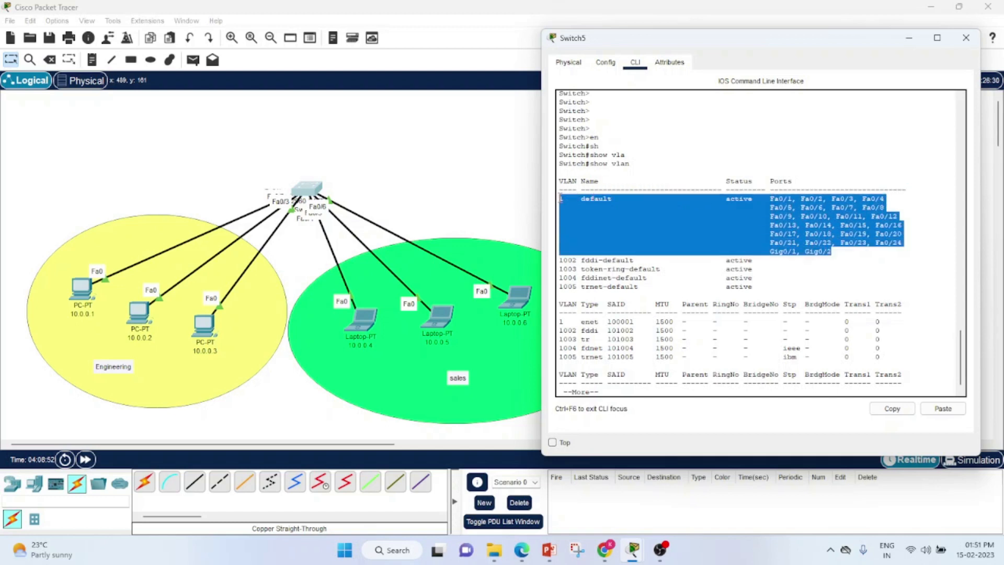
click(587, 203)
drag(560, 198, 872, 251)
click(783, 263)
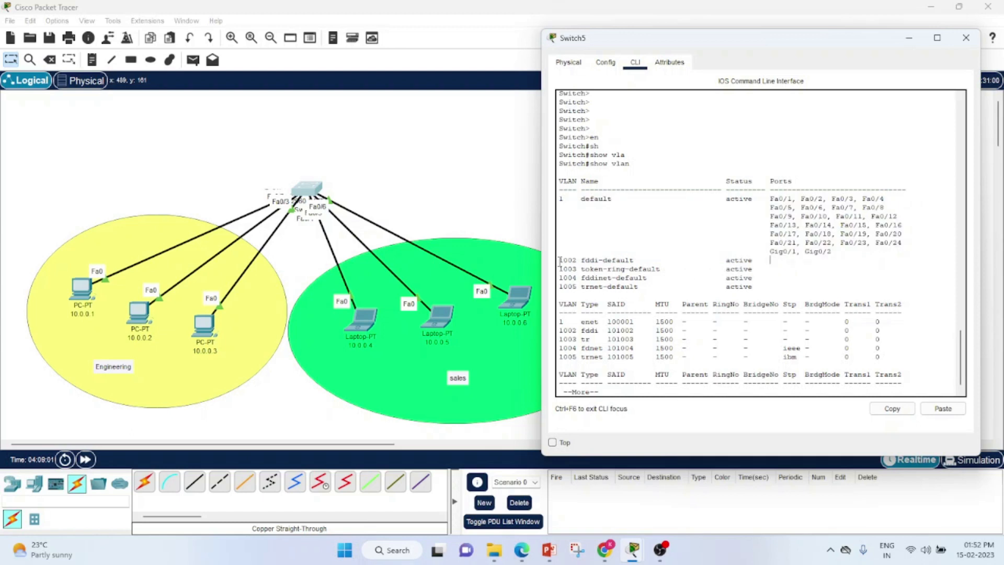
drag(560, 260, 647, 263)
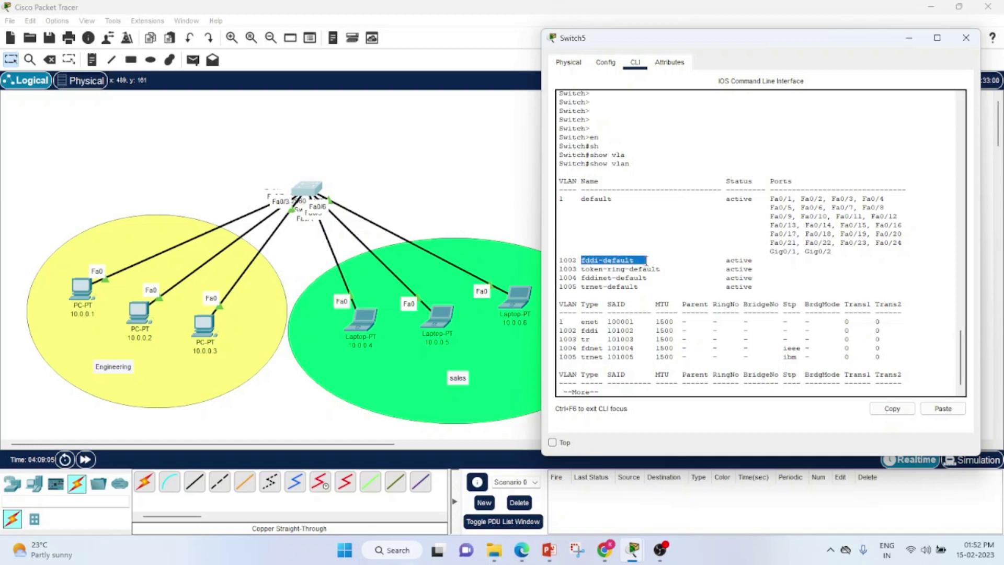
drag(560, 270, 592, 270)
click(595, 270)
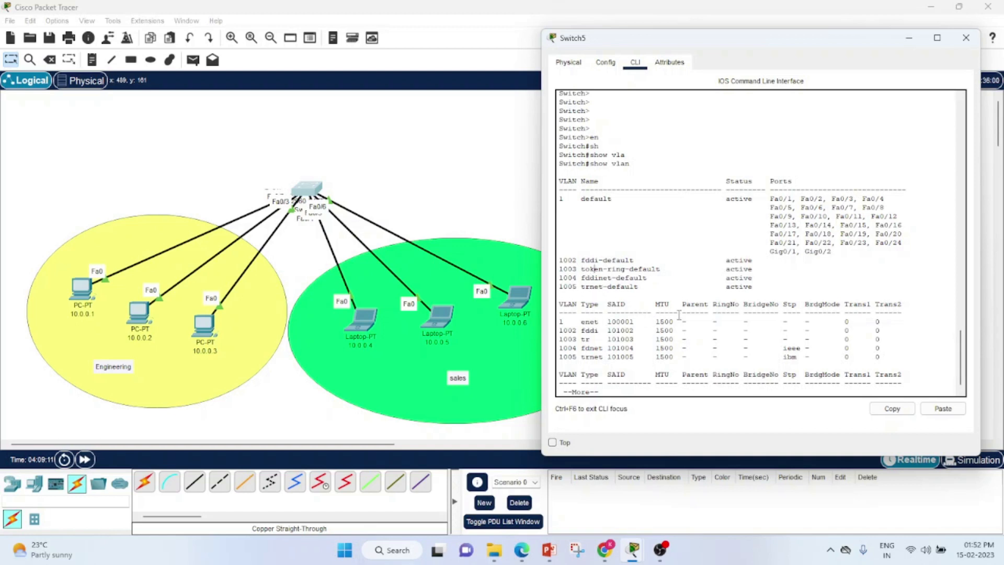
drag(907, 377, 569, 269)
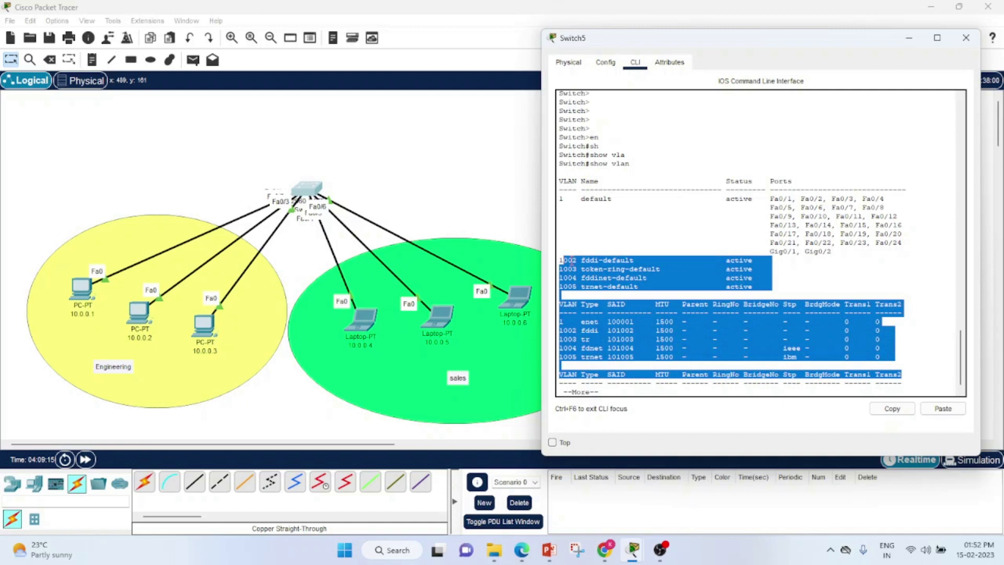
click(570, 260)
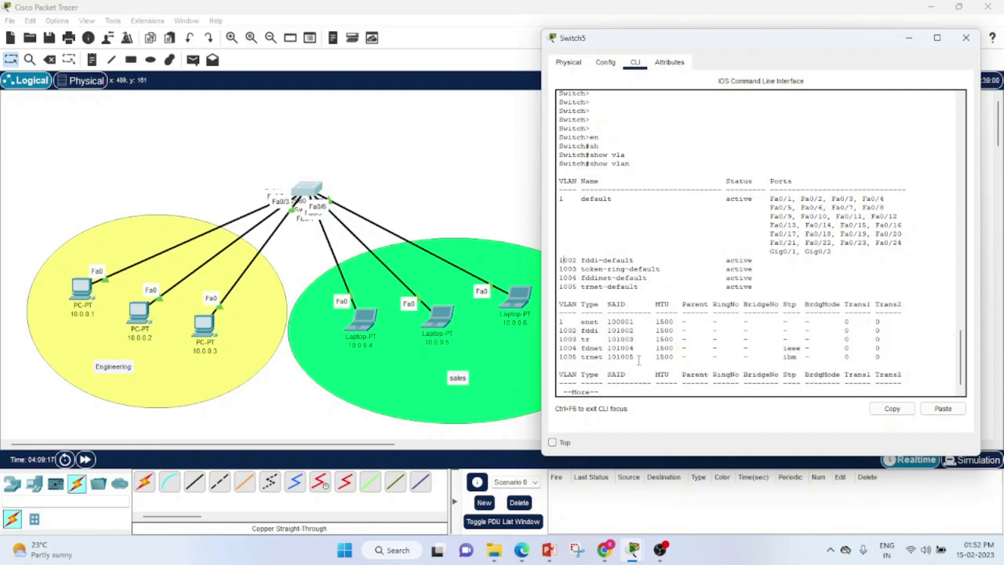
Page through the rest of the VLAN listing to get back to the privileged prompt.
click(624, 392)
key(Return)
key(Return)
key(Return)
key(Return)
key(Return)
key(Return)
key(Return)
key(Return)
key(Return)
key(Return)
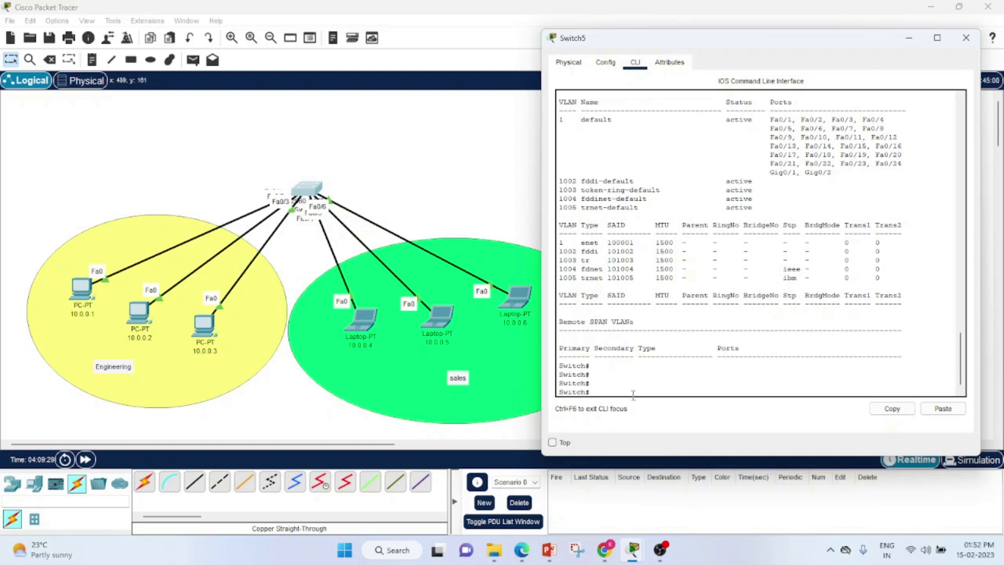
Enter global configuration mode with config t and create VLAN 10 named Engineering.
text(config t)
key(Return)
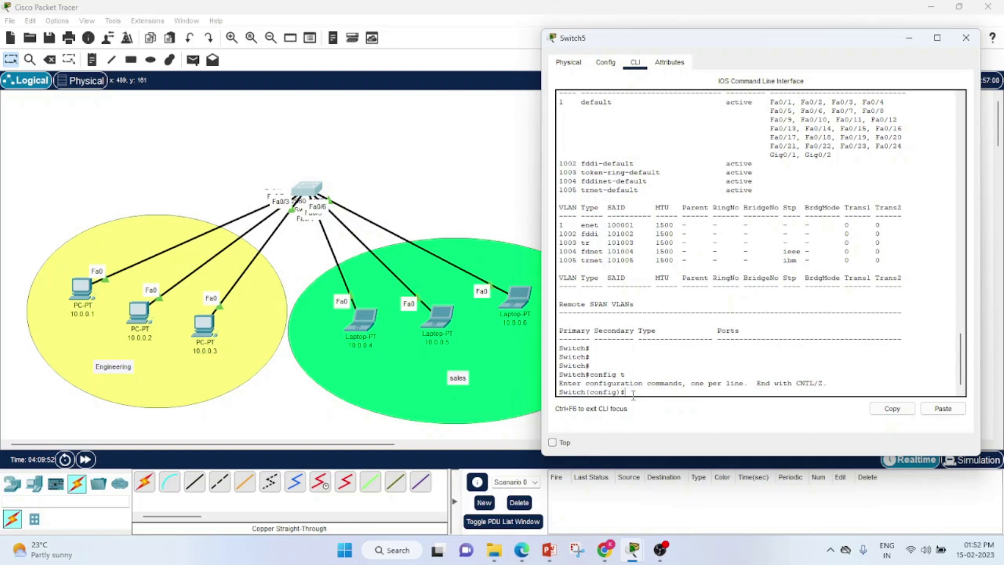
text(vlan 10)
key(Return)
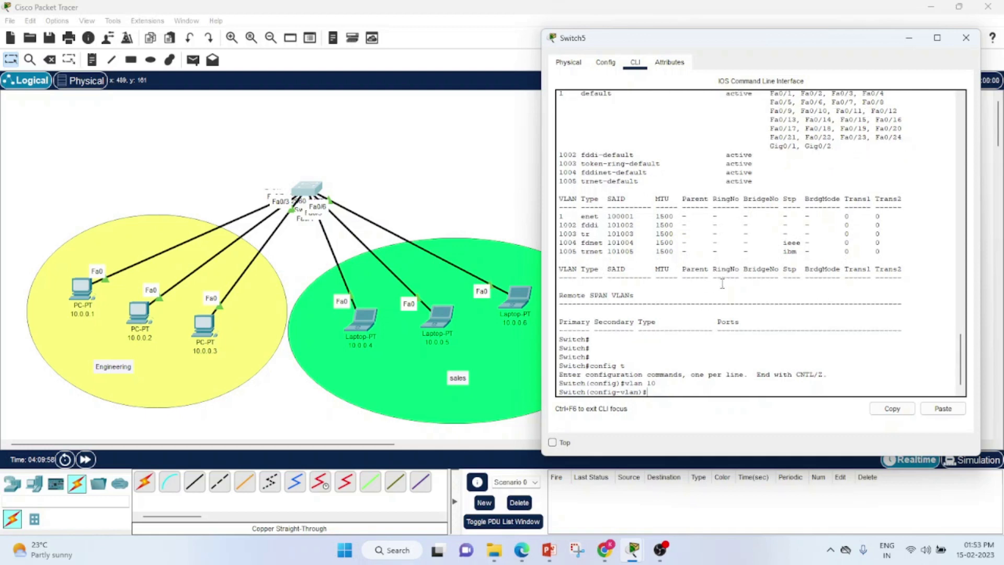
text(name Engineering)
key(Return)
Create VLAN 20 named Sales on the switch.
text(vlan)
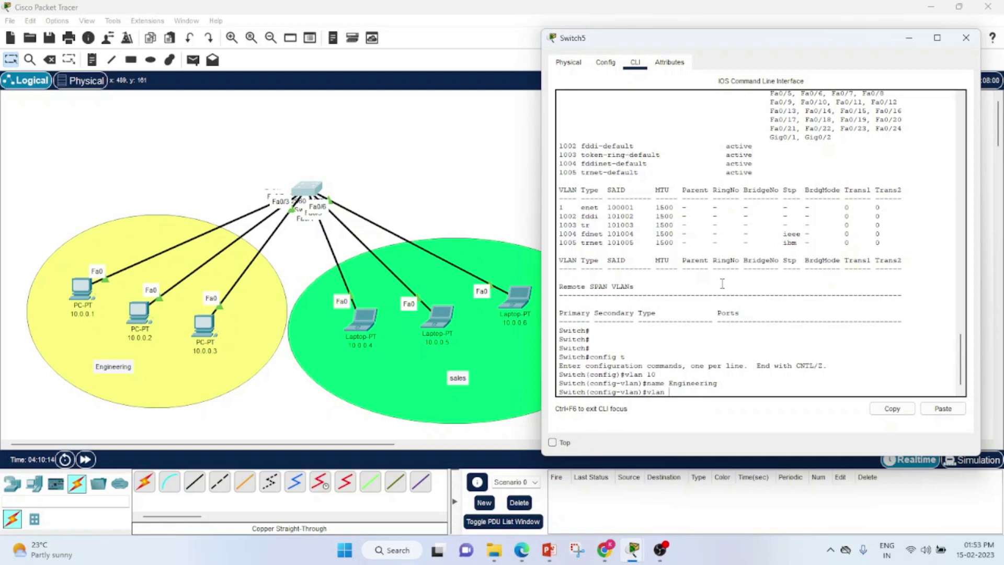
text( 20)
key(Return)
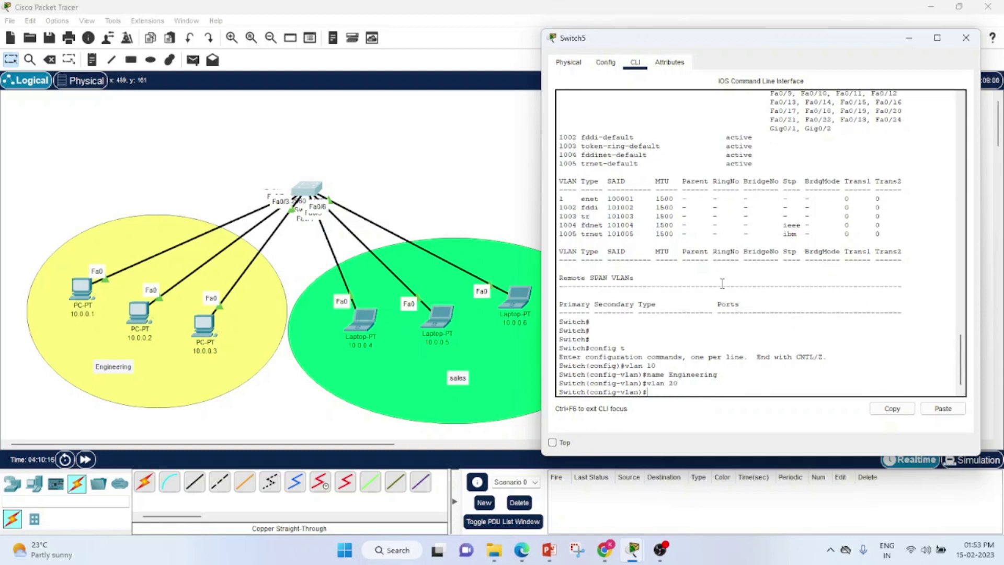
text(name Sales)
key(Return)
Leave VLAN configuration with exit and return to privileged EXEC mode with end.
key(Return)
text(exit)
key(Return)
key(Return)
text(end)
key(Return)
key(Return)
key(Return)
key(Return)
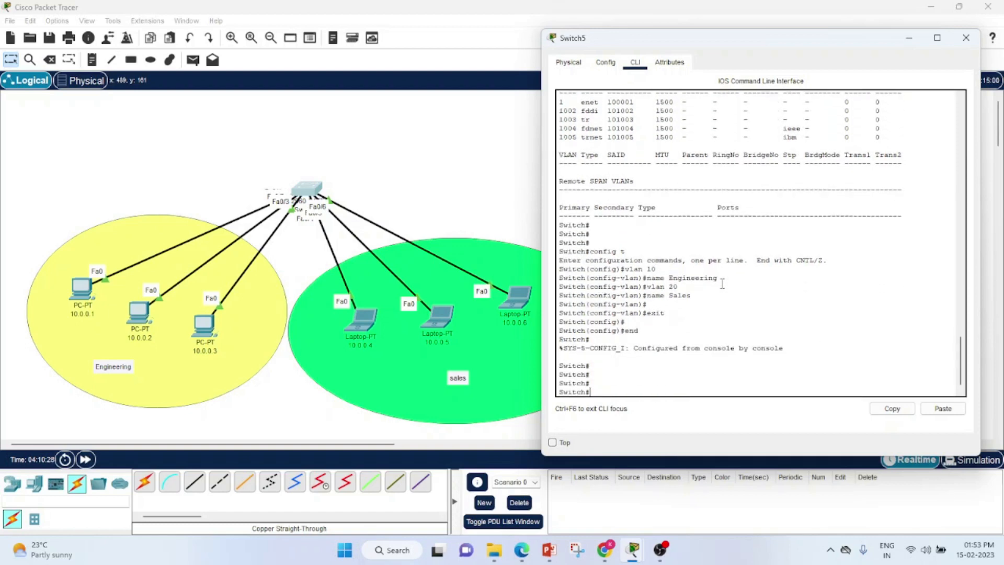
Display the switch's VLAN table with show vlan and check the entries for VLAN 10 Engineering and VLAN 20 Sales.
key(Return)
key(Return)
text(sh)
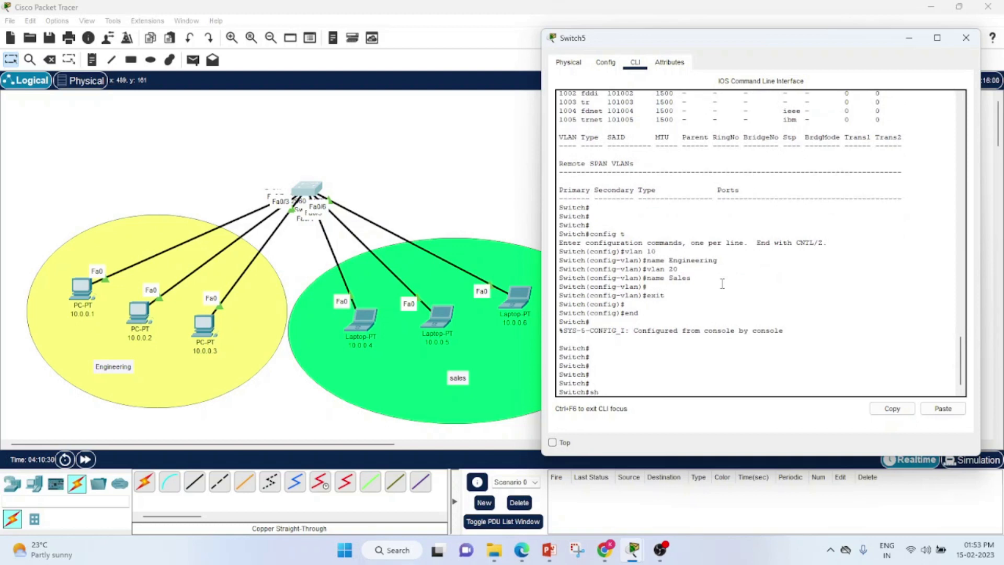
key(Tab)
text(vla)
key(Tab)
key(Return)
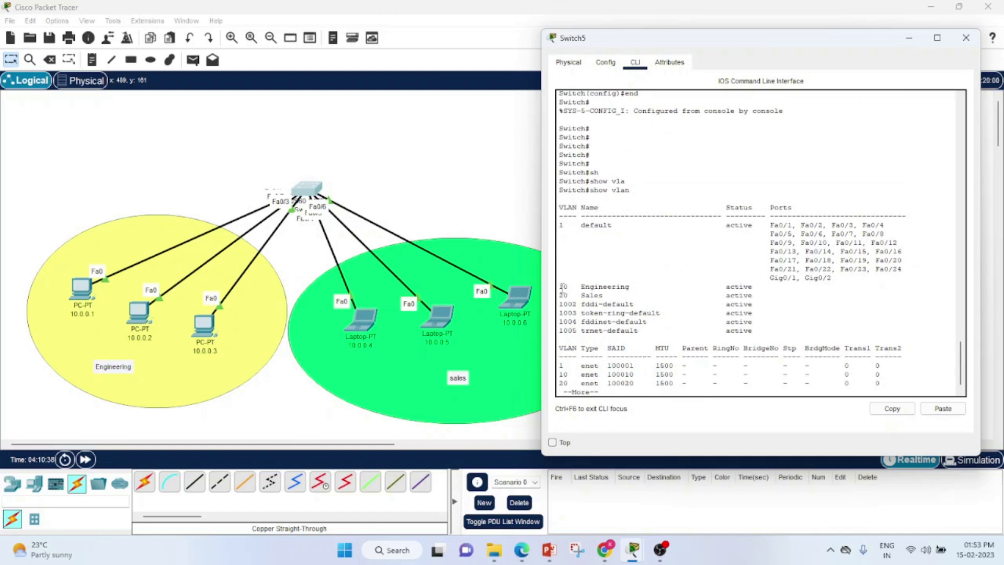
drag(561, 287, 633, 287)
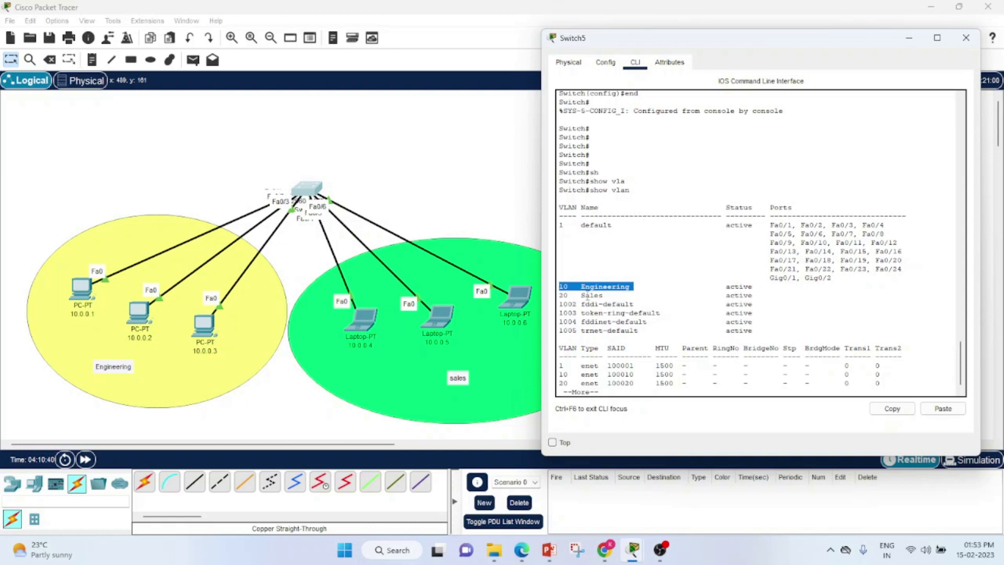
drag(560, 296, 711, 298)
click(640, 297)
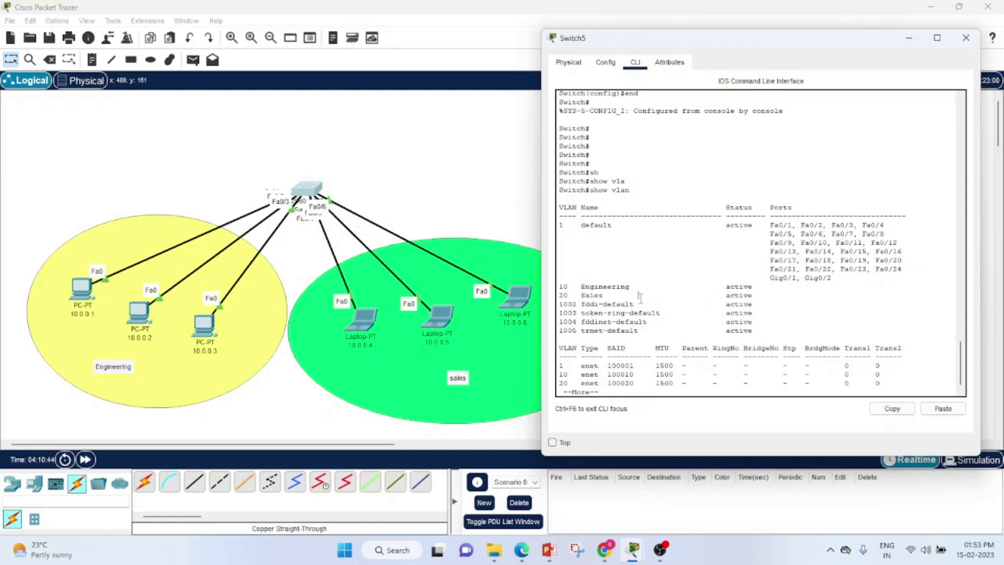
scroll(721, 357, down, 1)
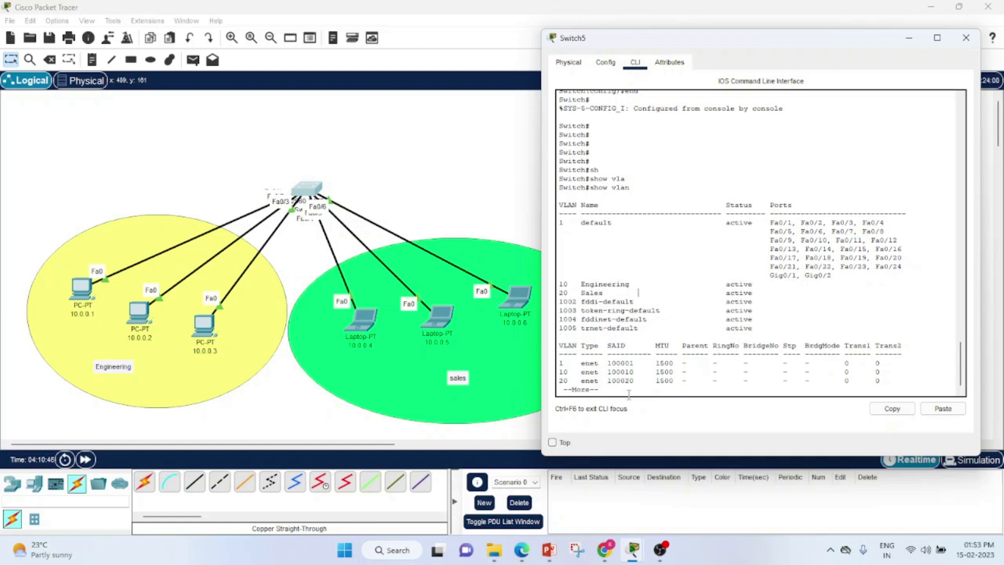
Page through the remaining VLAN details to get back to the privileged EXEC prompt.
key(Return)
key(Return)
key(Return)
key(Return)
key(Return)
key(Return)
key(Return)
key(Return)
key(Return)
key(Return)
key(Return)
key(Return)
key(Return)
key(Return)
key(Return)
key(Return)
key(Return)
key(Return)
key(Return)
key(Return)
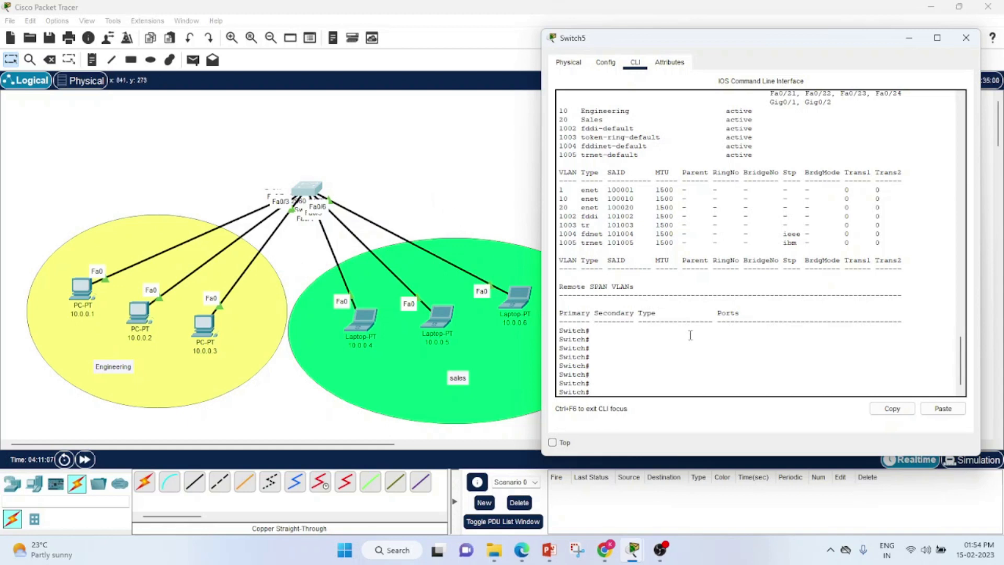
Enter global configuration mode with config t, select interface range fa0/1-3 and assign it with switchport access vlan 10.
text(config t)
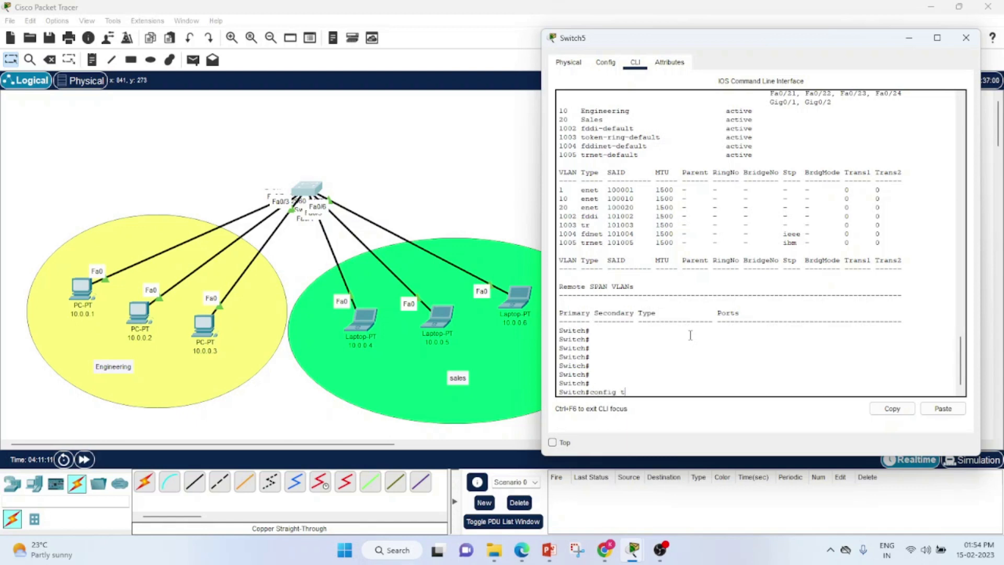
key(Return)
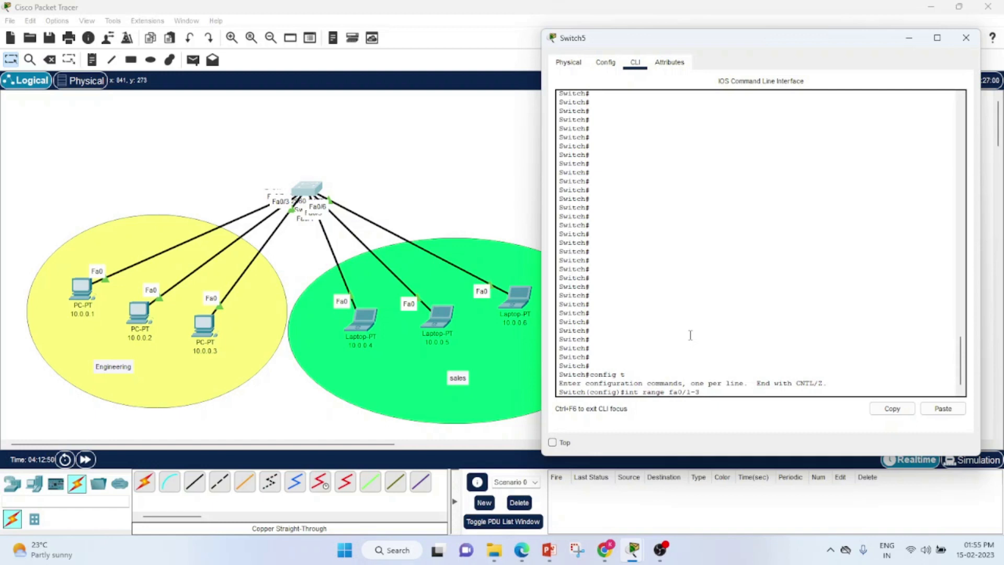
key(Return)
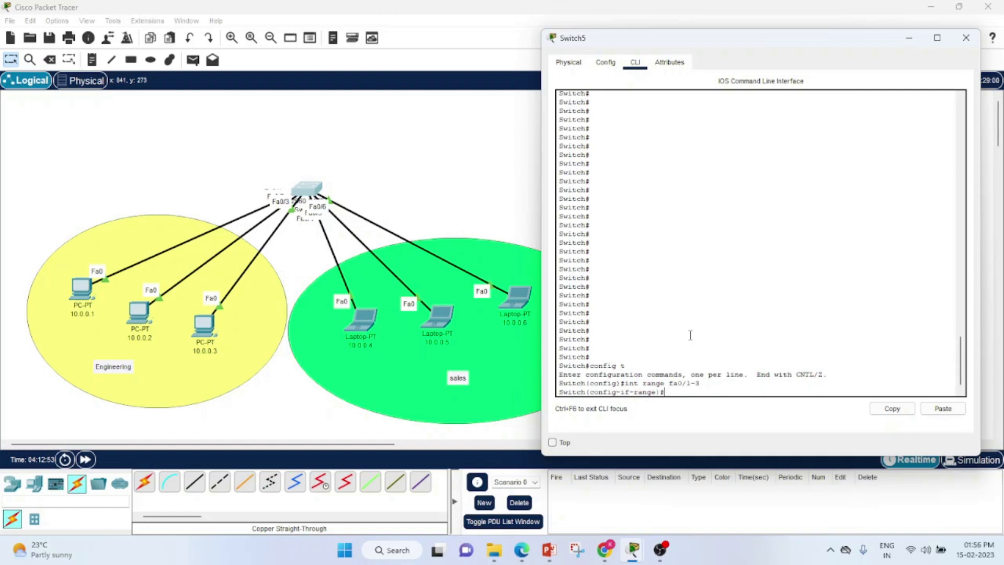
text(switchport)
key(Tab)
text(a)
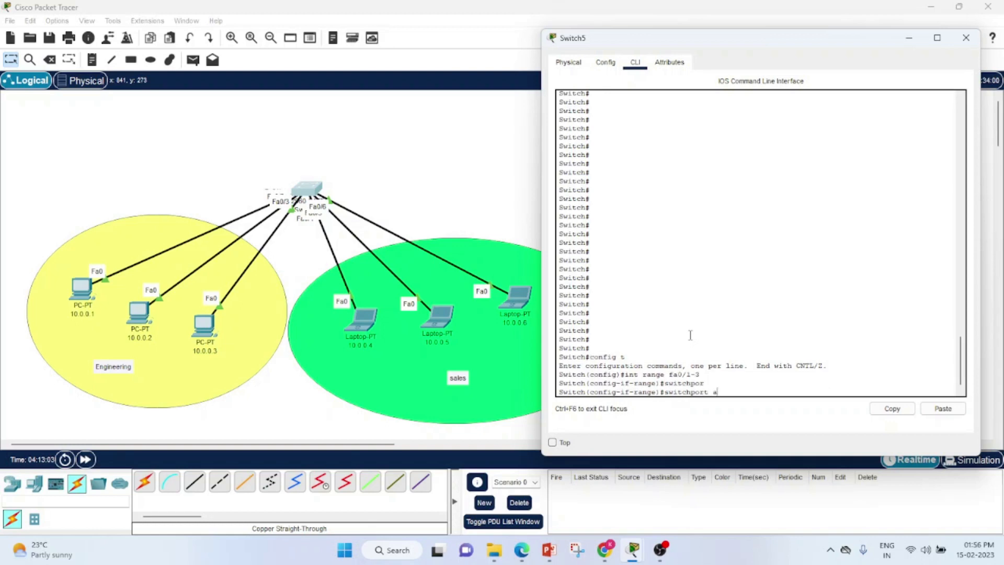
text(ccess vlan 10)
key(Return)
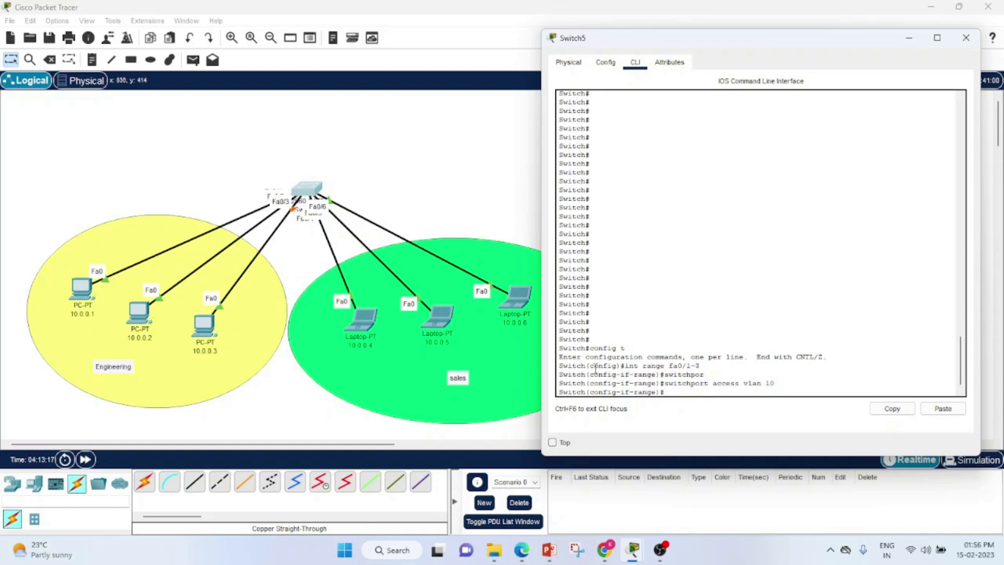
drag(774, 383, 660, 386)
click(679, 394)
key(Return)
key(Return)
key(Return)
text(int)
key(Tab)
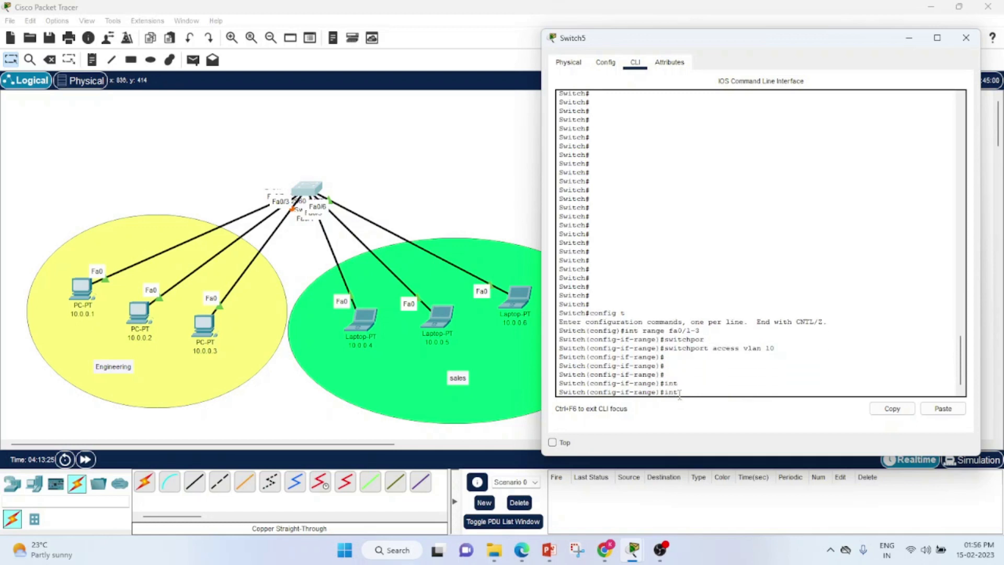
key(BackSpace)
key(BackSpace)
key(BackSpace)
text(in)
key(BackSpace)
key(BackSpace)
Leave the current interface range with exit and enter configuration of interface range fa0/4-6.
text(exit)
key(Return)
key(Return)
key(Return)
text(int)
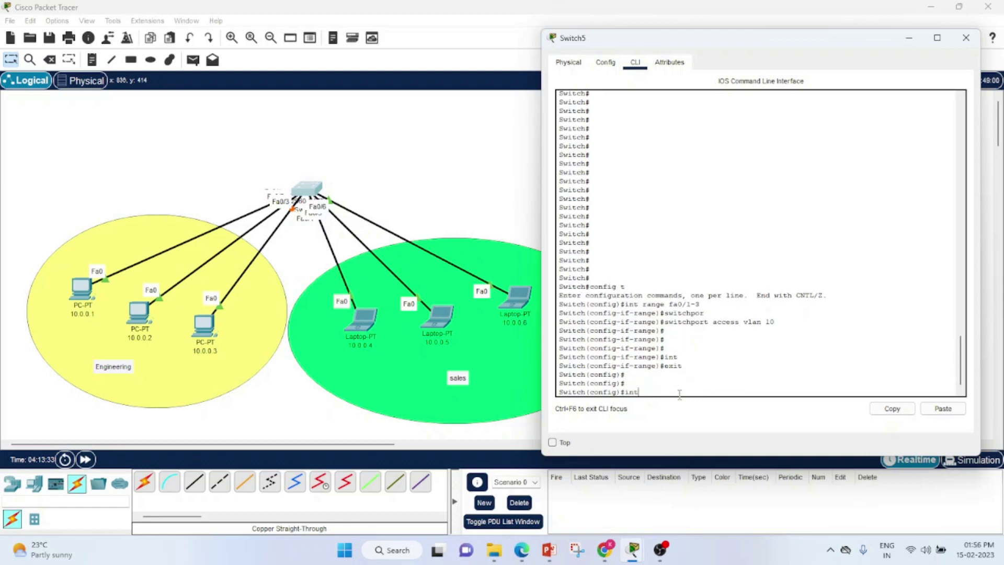
key(Tab)
text(rang)
key(BackSpace)
key(BackSpace)
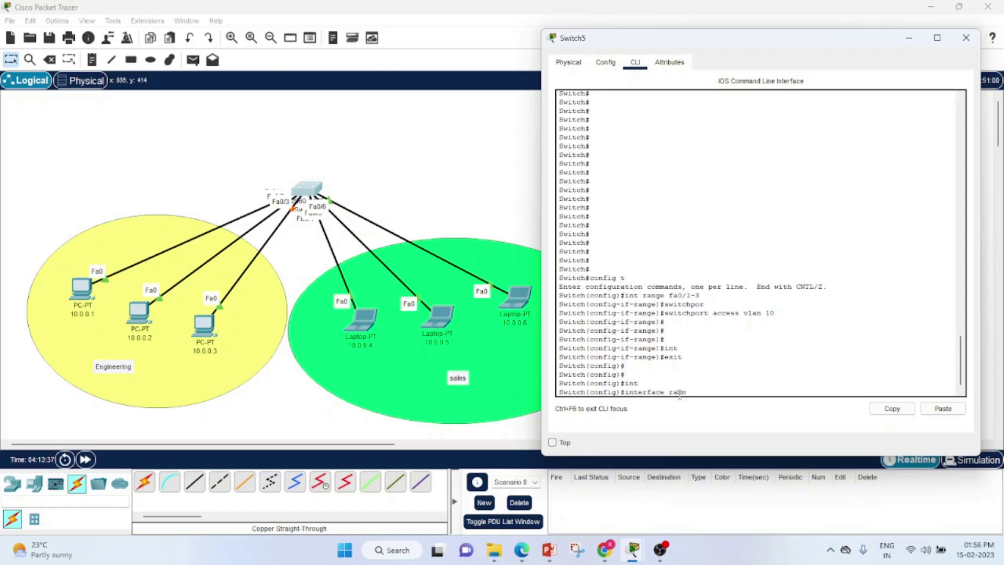
text(n)
key(Tab)
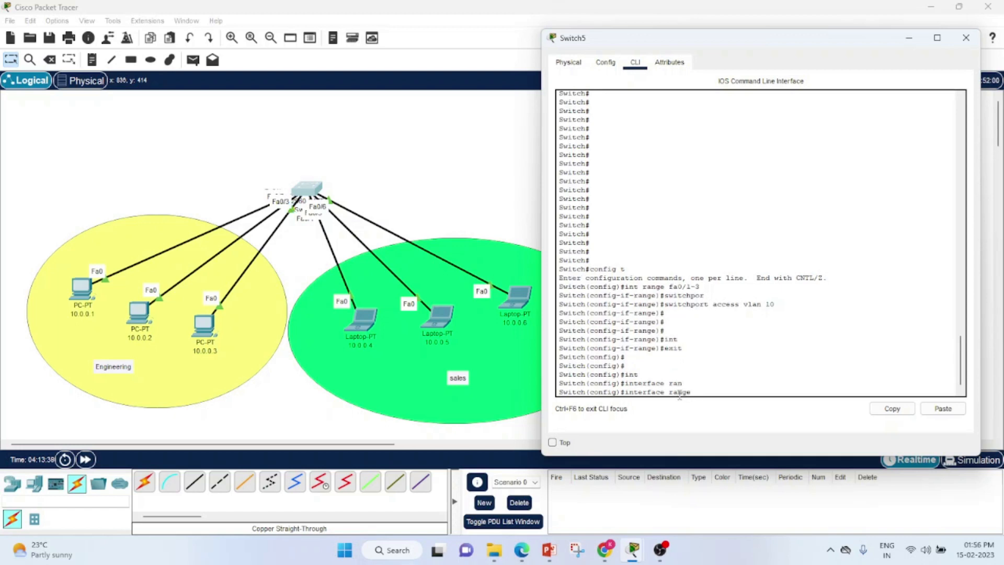
text(fa0/)
text(4-6)
key(Return)
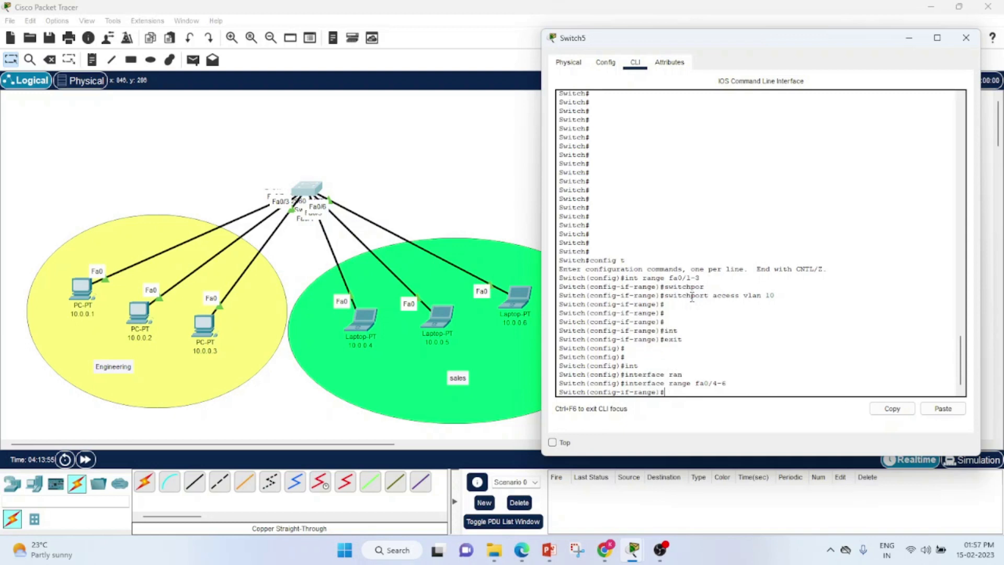
Assign the selected interface range to the Sales VLAN with switchport access vlan 20.
text(swit)
key(Tab)
text(acce)
key(Tab)
text(vlan )
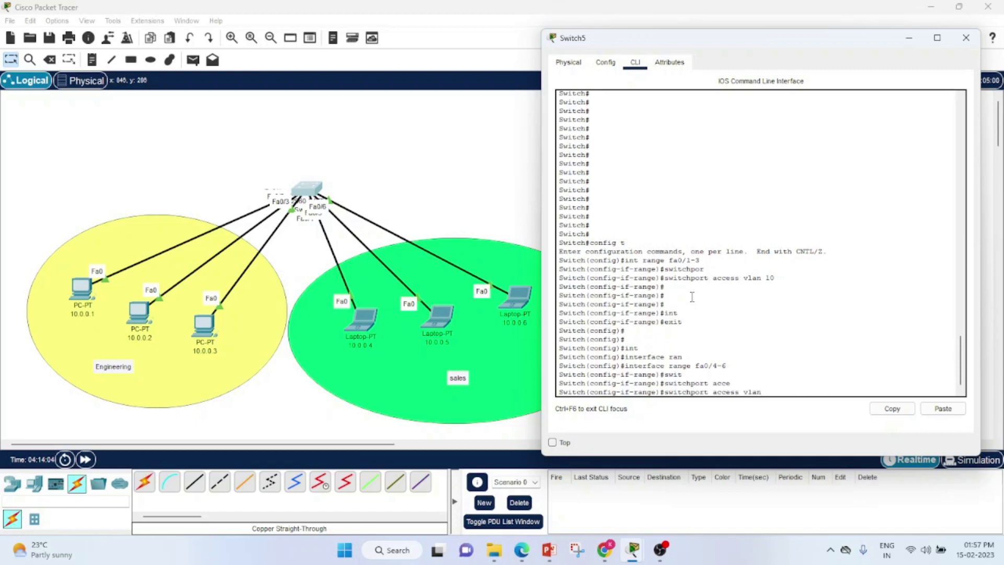
text(20)
key(Return)
key(Return)
Exit interface-range and global configuration modes back to the privileged EXEC prompt.
text(exit)
key(Return)
key(Return)
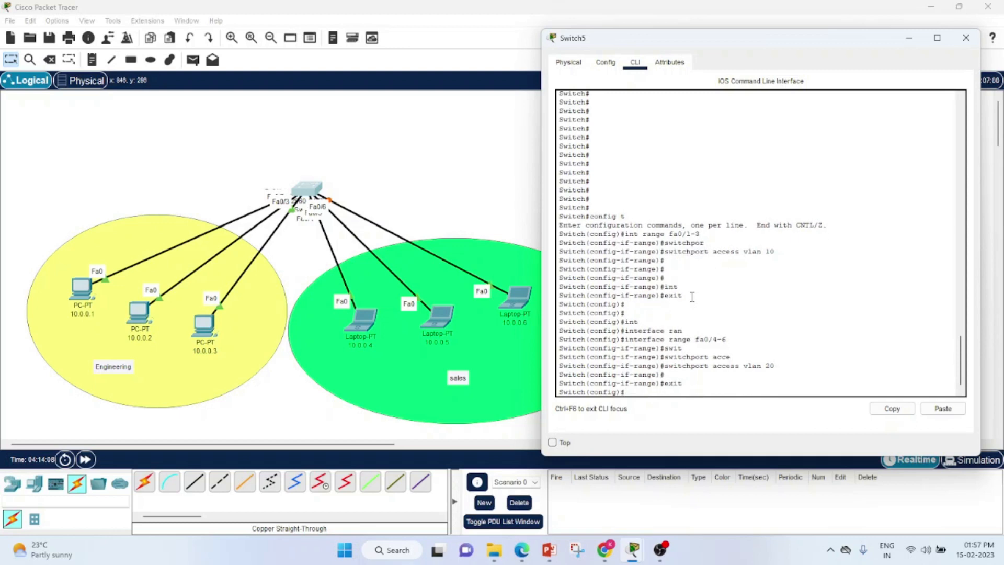
text(exit)
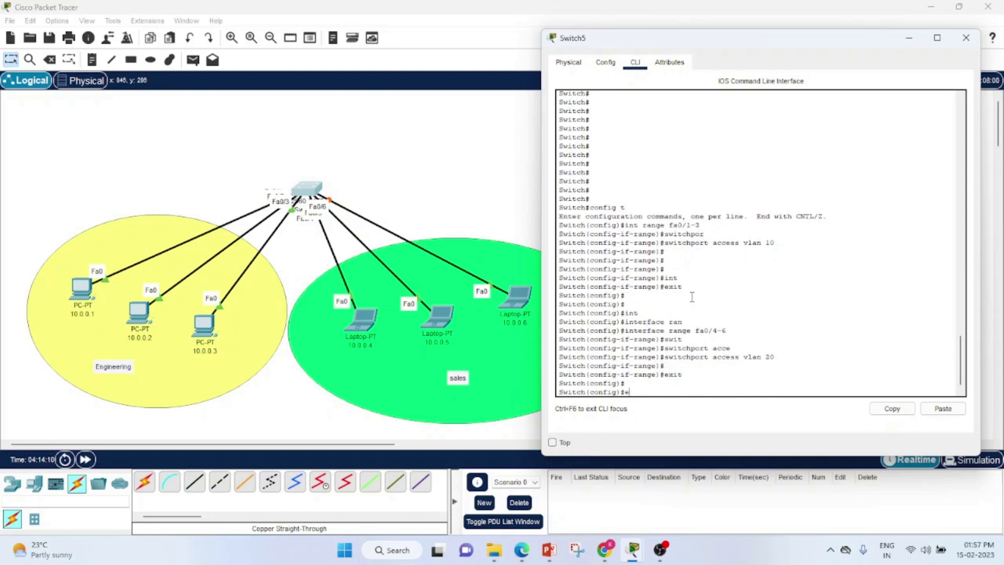
key(Return)
key(Return)
key(Return)
key(Return)
key(Return)
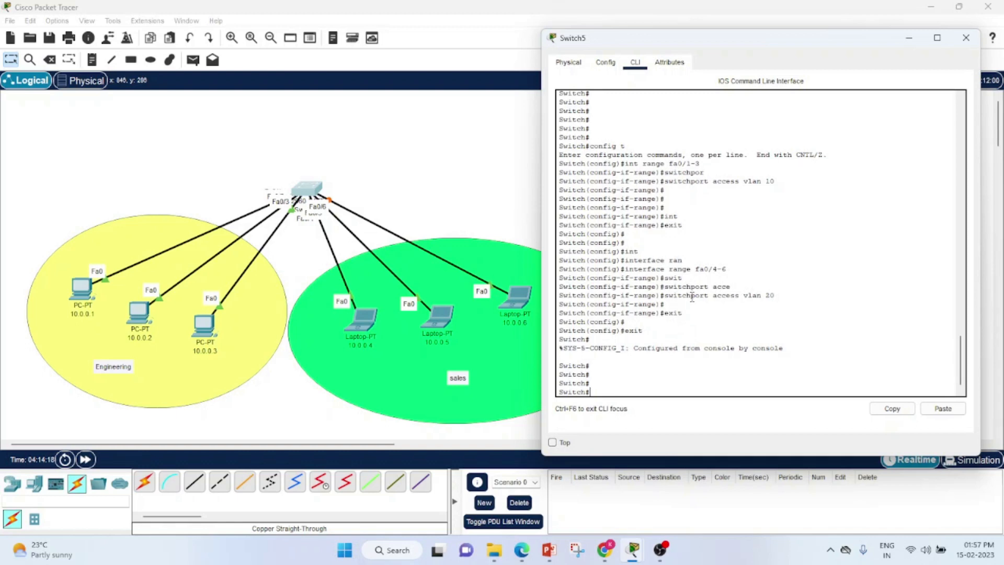
Display the summarized VLAN and port assignments with show vlan brief.
text(h)
key(Tab)
text(vlan)
key(Tab)
text(br)
key(Tab)
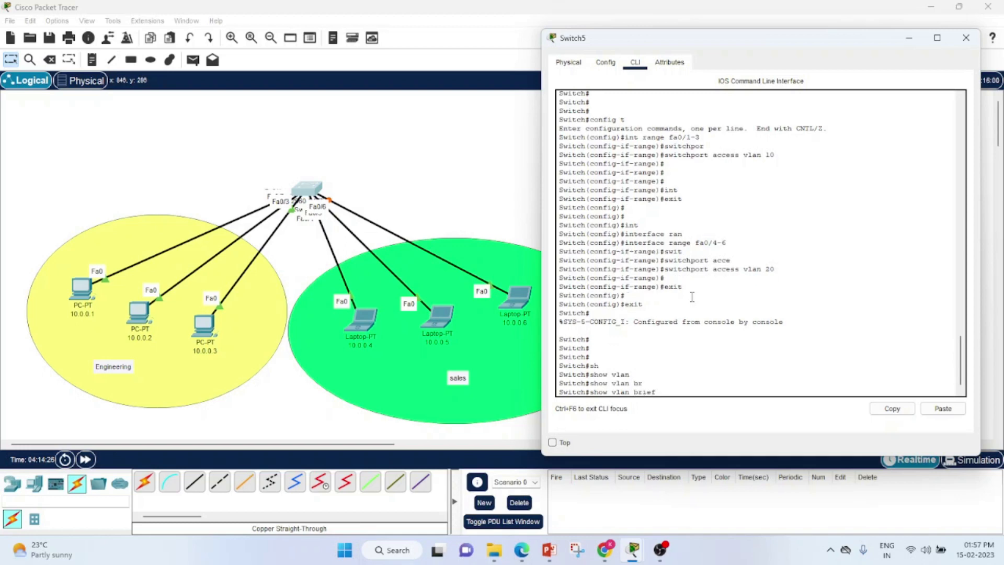
key(Return)
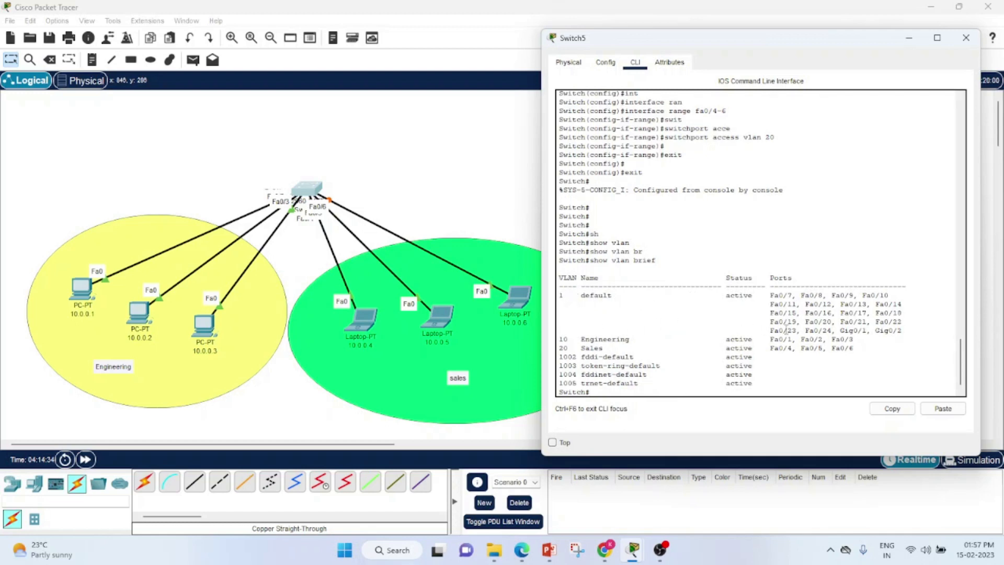
Check the ports listed for the default, Engineering and Sales VLANs, and close the switch window.
drag(769, 340, 855, 339)
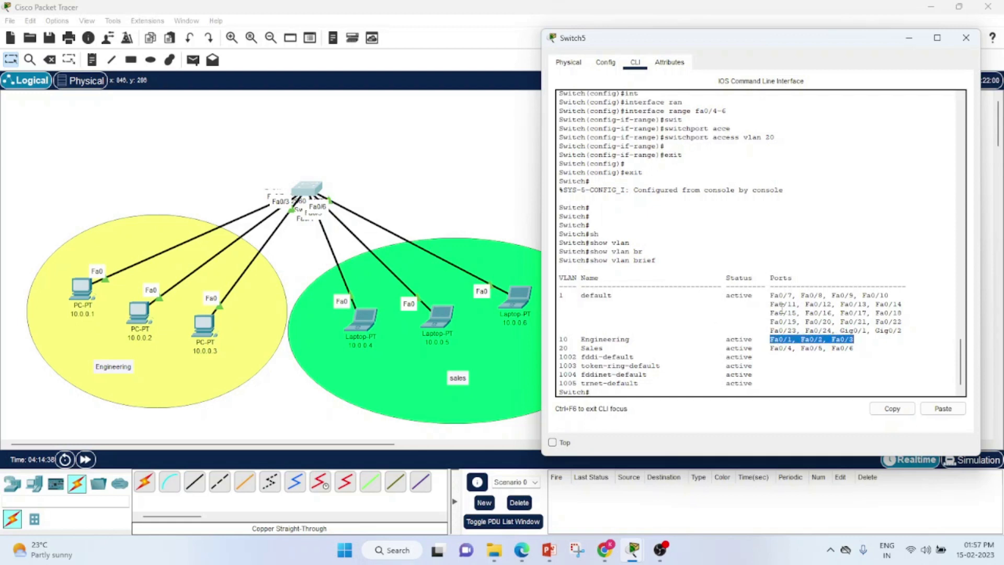
drag(770, 296, 546, 297)
click(765, 296)
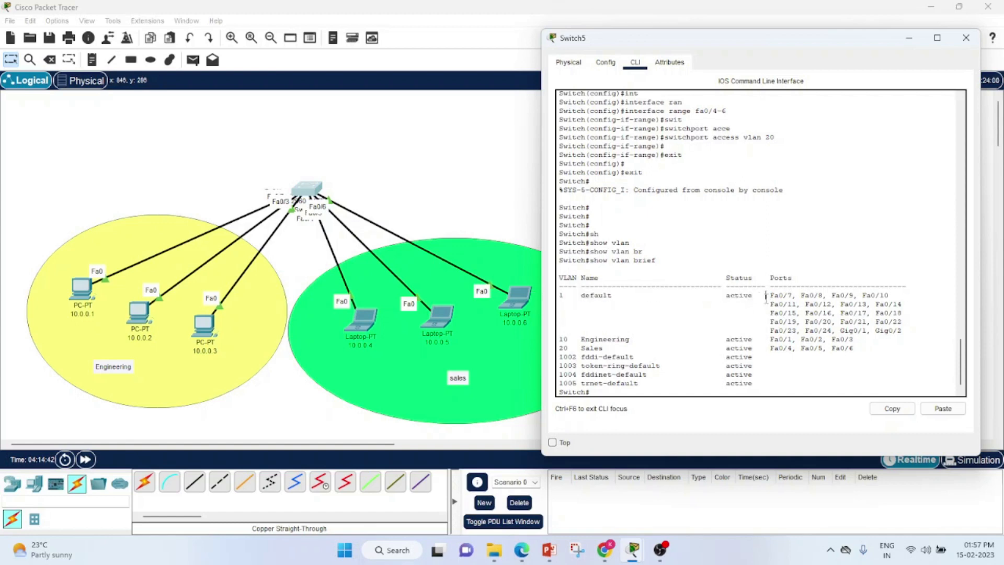
drag(864, 339, 559, 340)
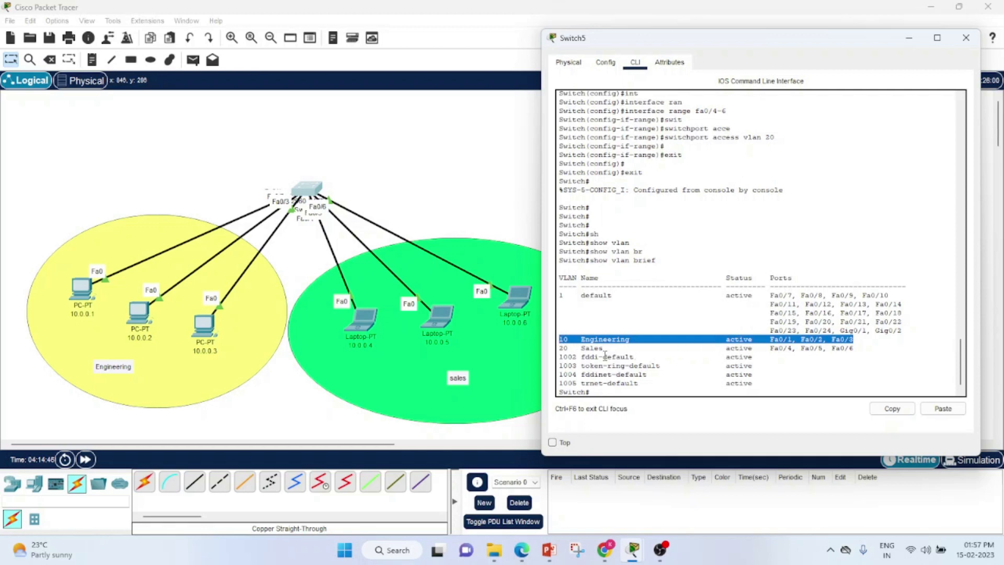
drag(560, 349, 854, 350)
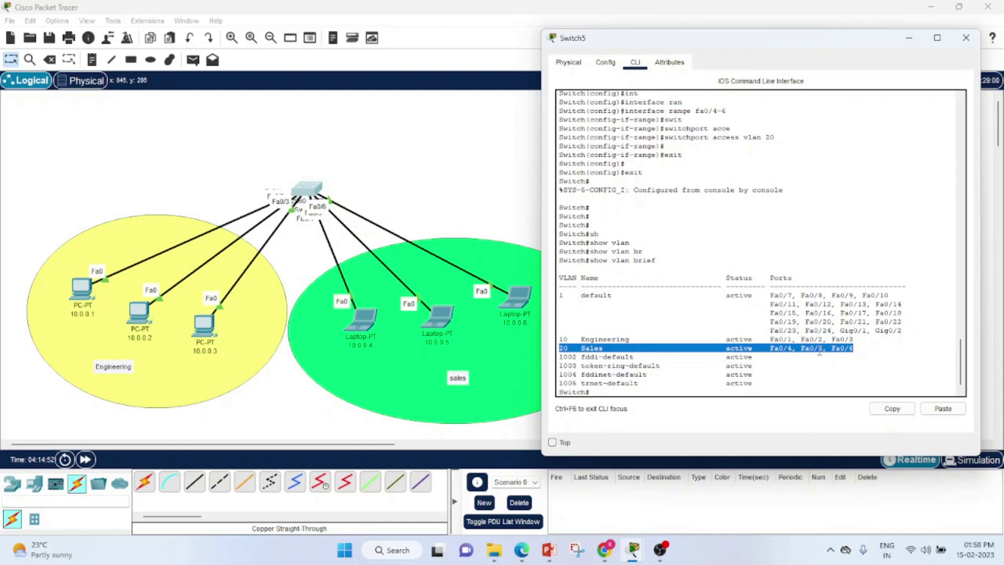
click(966, 38)
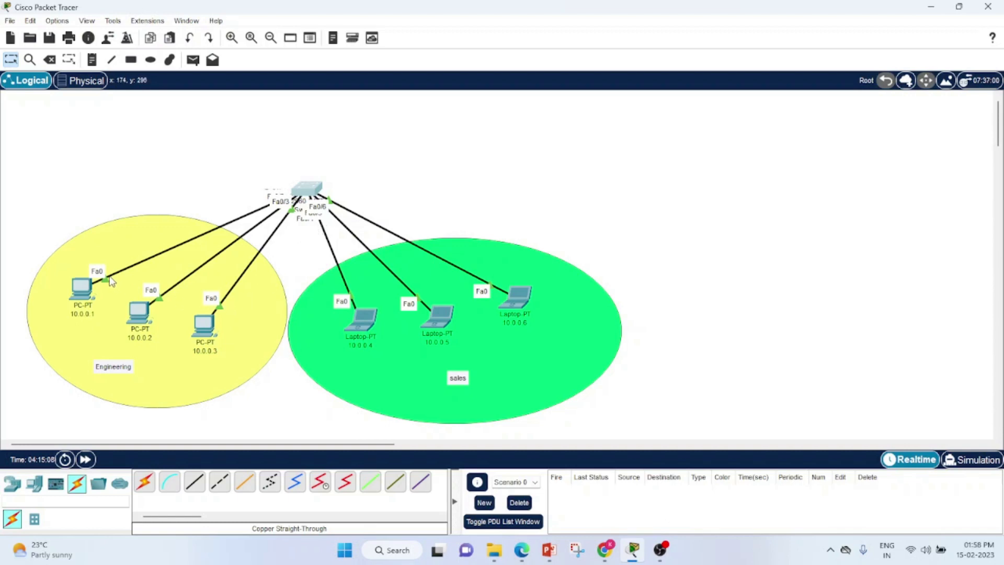
Open the command prompt of PC 10.0.0.2 and ping Sales laptop 10.0.0.5 to test traffic between the two VLANs.
mouse_move(79, 294)
mouse_down()
mouse_move(80, 250)
mouse_move(59, 201)
mouse_move(79, 275)
mouse_up()
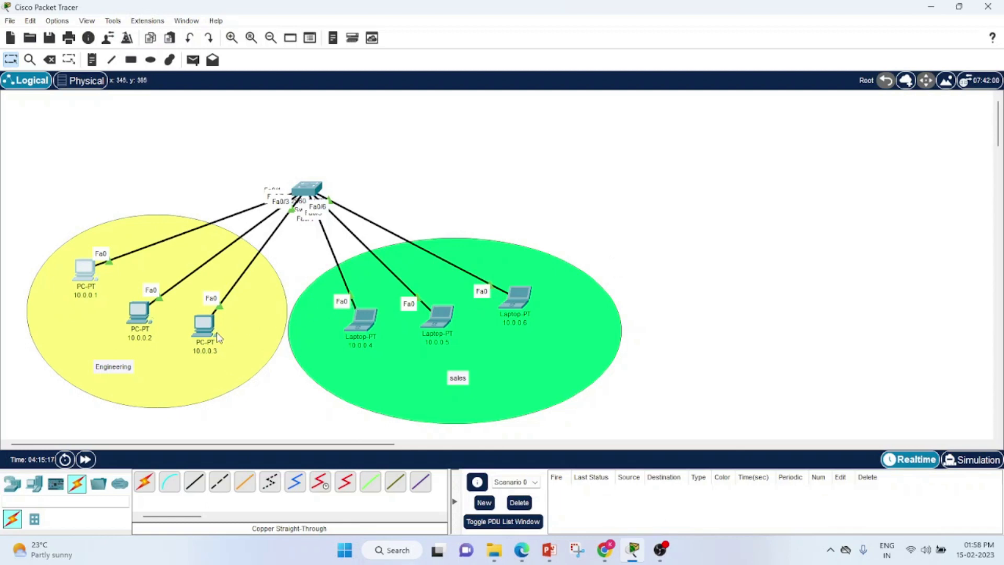
click(145, 317)
drag(490, 49, 750, 57)
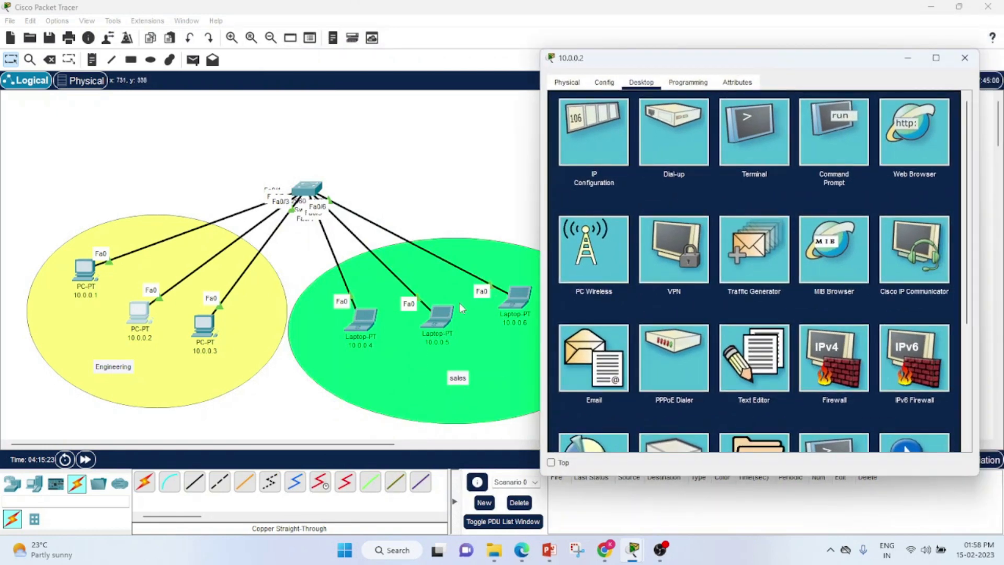
click(822, 147)
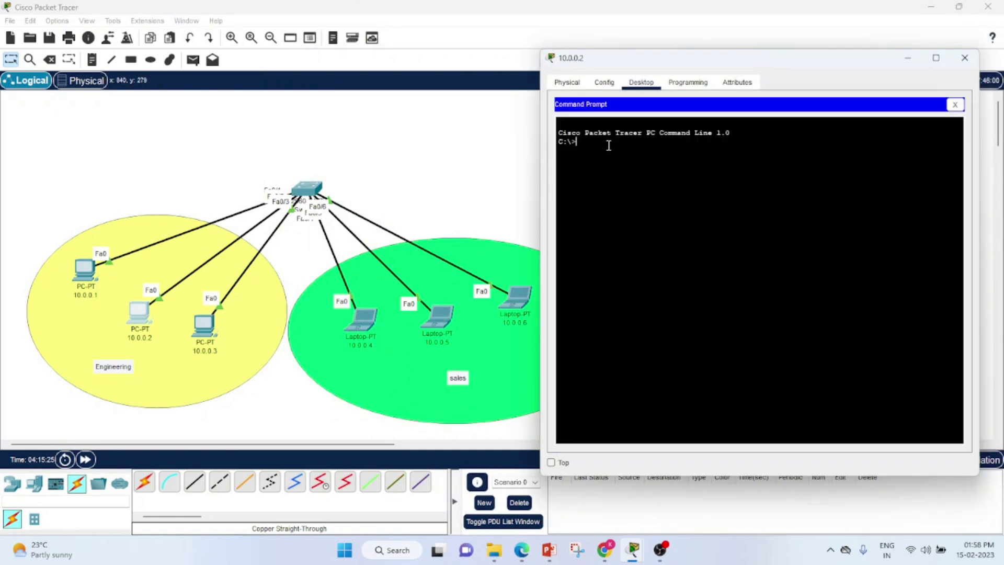
text(ping 10.0.0.6)
key(Return)
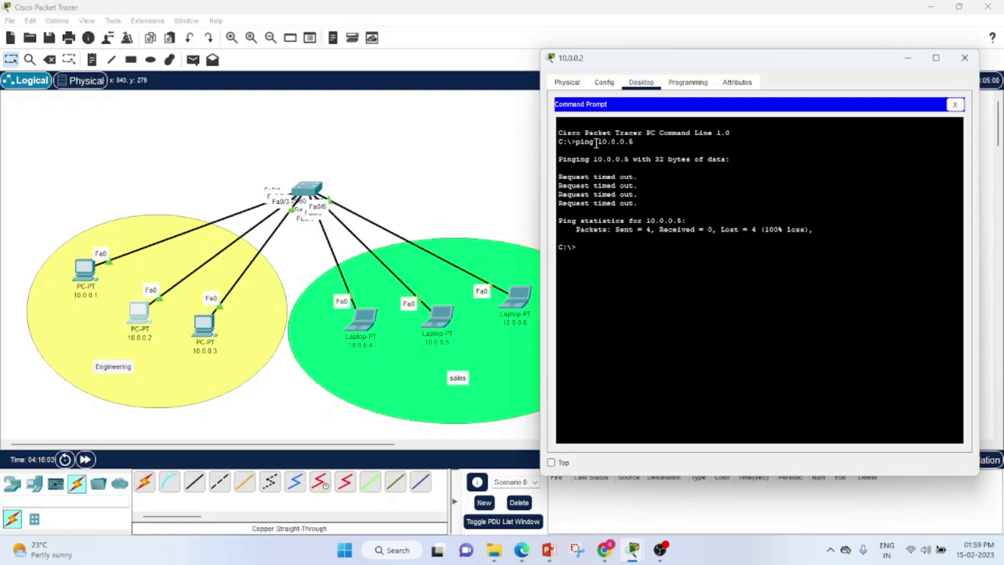
drag(601, 141, 639, 142)
click(647, 153)
Ping 10.0.0.1 from the same PC to test traffic within the Engineering VLAN, and close the PC's window.
text(ping 10.0.0.1)
key(Return)
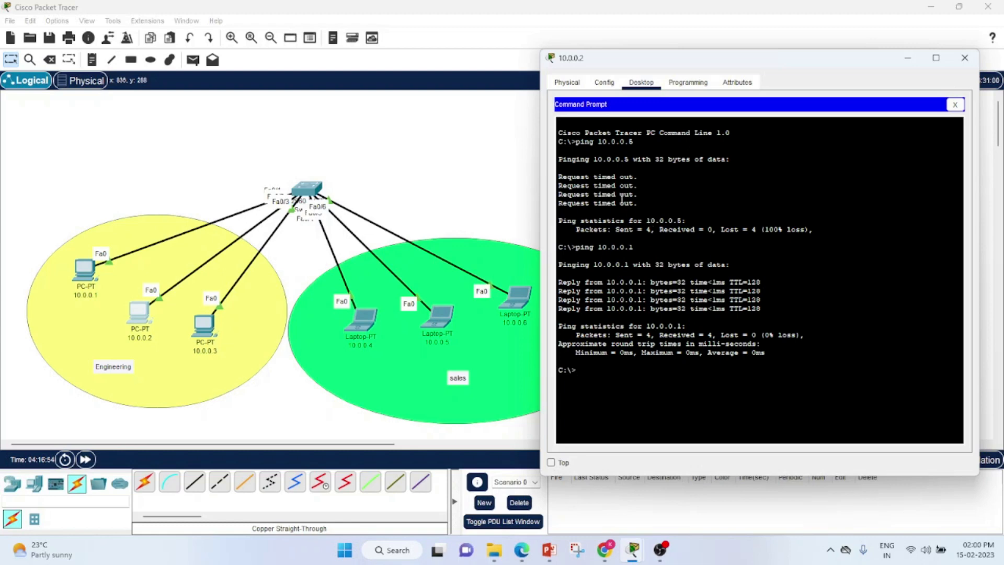
click(956, 107)
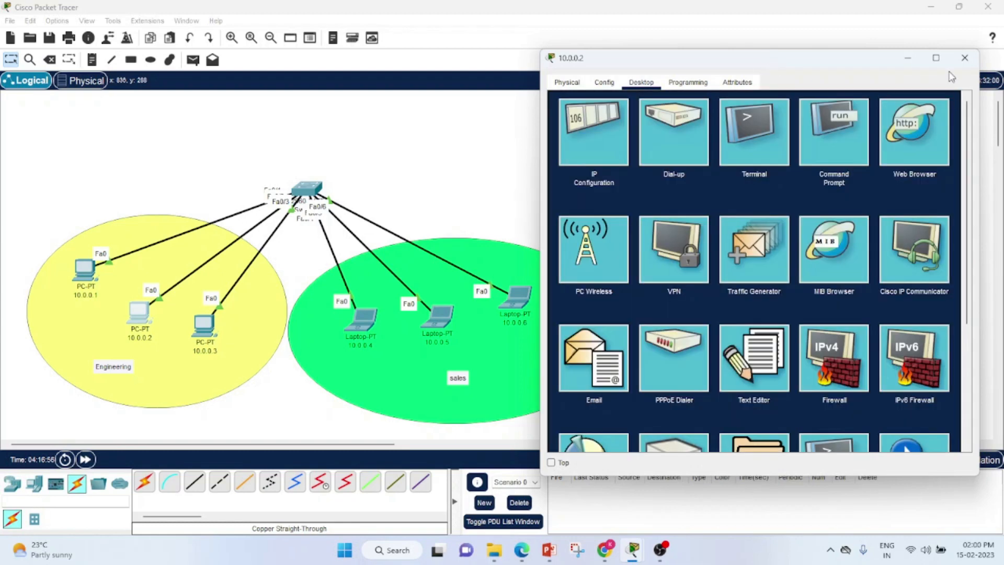
click(965, 58)
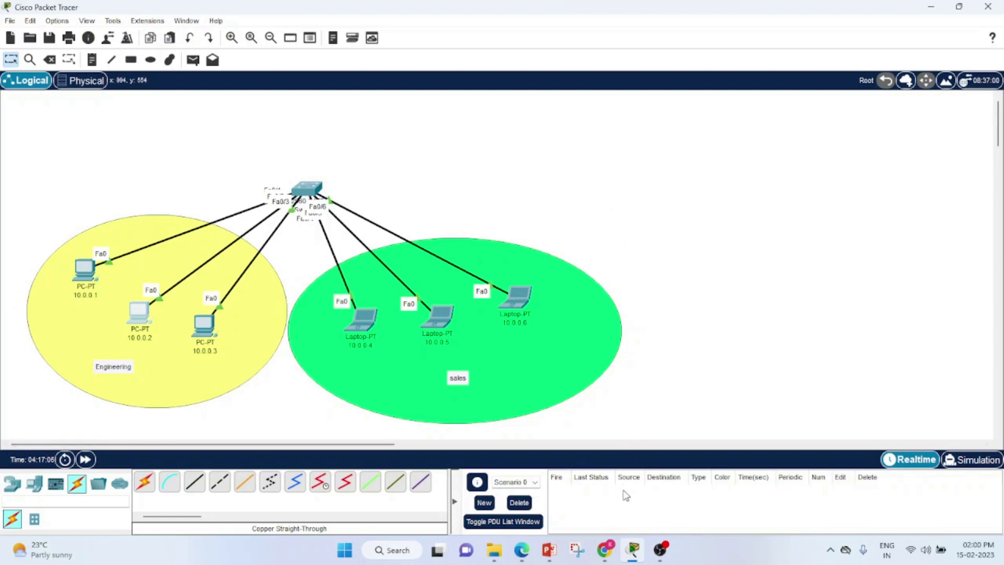
Switch to PowerPoint to show the VLAN slide as a slide show, and return to Packet Tracer.
click(556, 551)
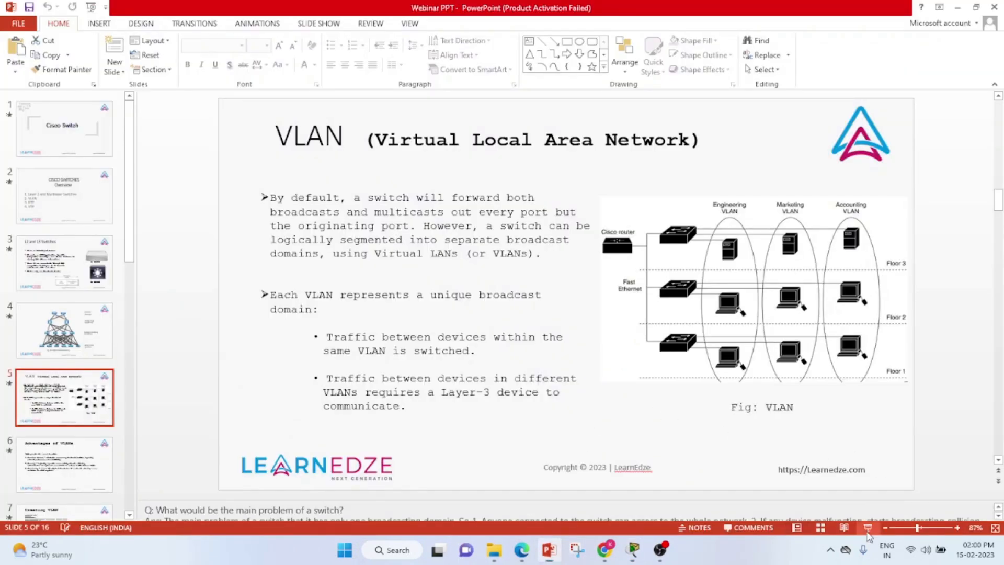
click(867, 527)
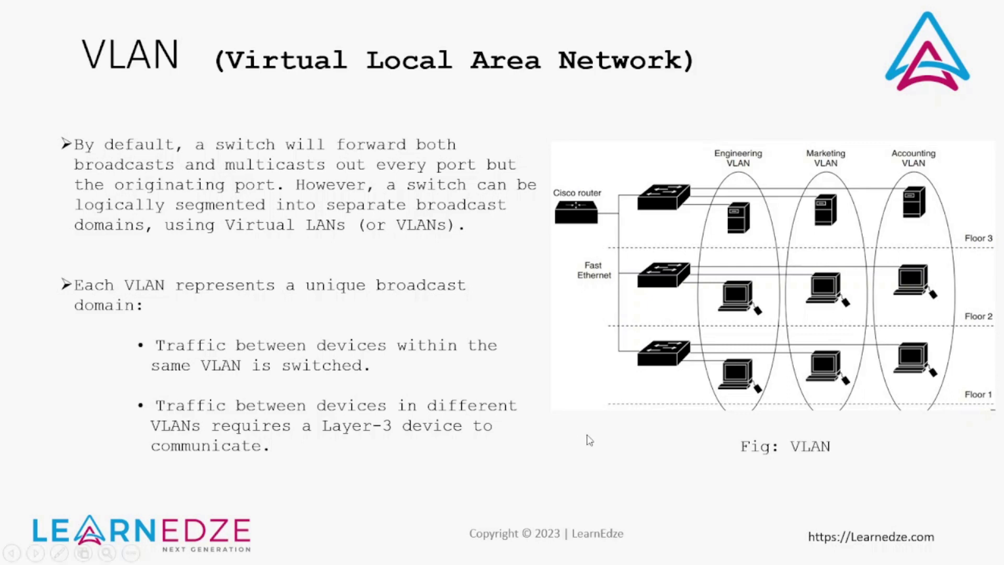
key(alt+Tab)
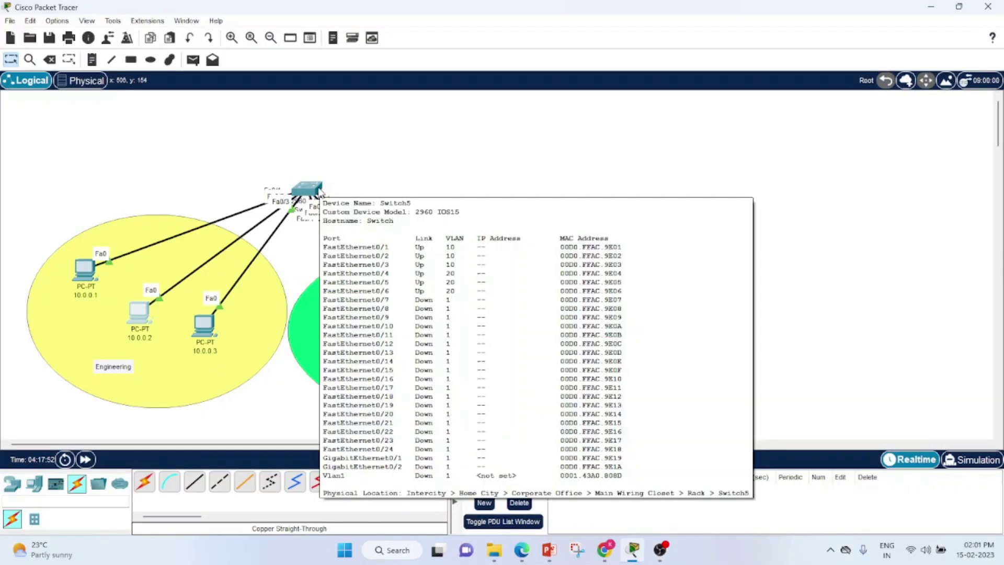
Open the command line of the 2960 switch and enter global configuration mode with config t.
click(321, 192)
drag(505, 60, 681, 49)
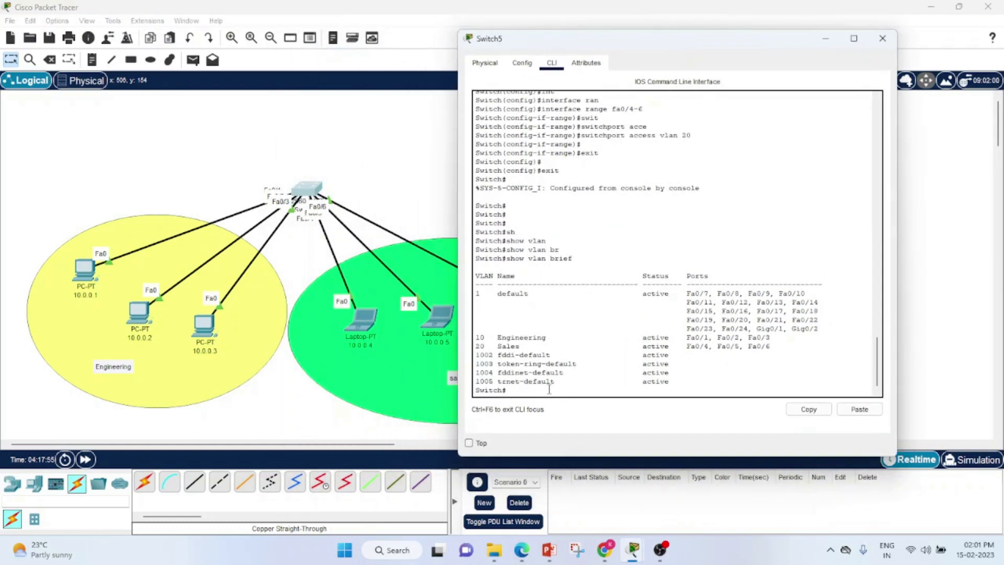
key(Return)
key(Return)
key(Return)
key(Return)
key(Return)
text(config t)
key(Return)
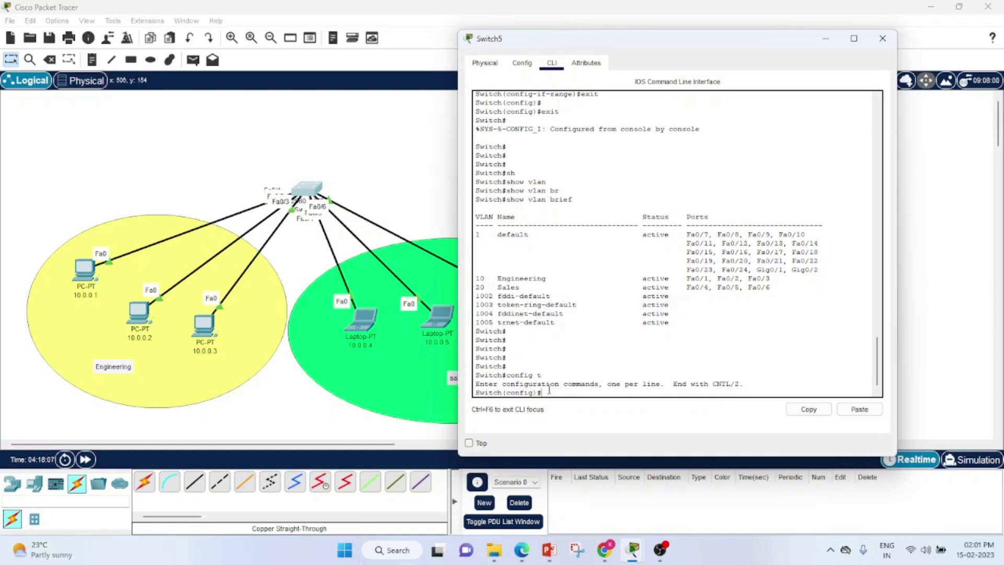
Remove ports fa0/1-3 from VLAN 10 with no switchport access vlan 10, and exit the interface range configuration.
text(int rang)
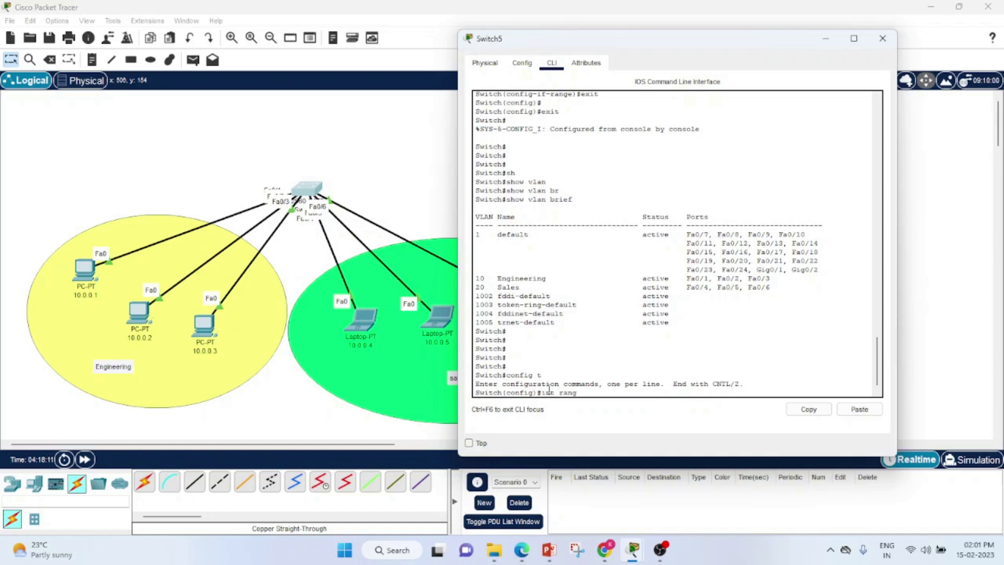
text(e fa0)
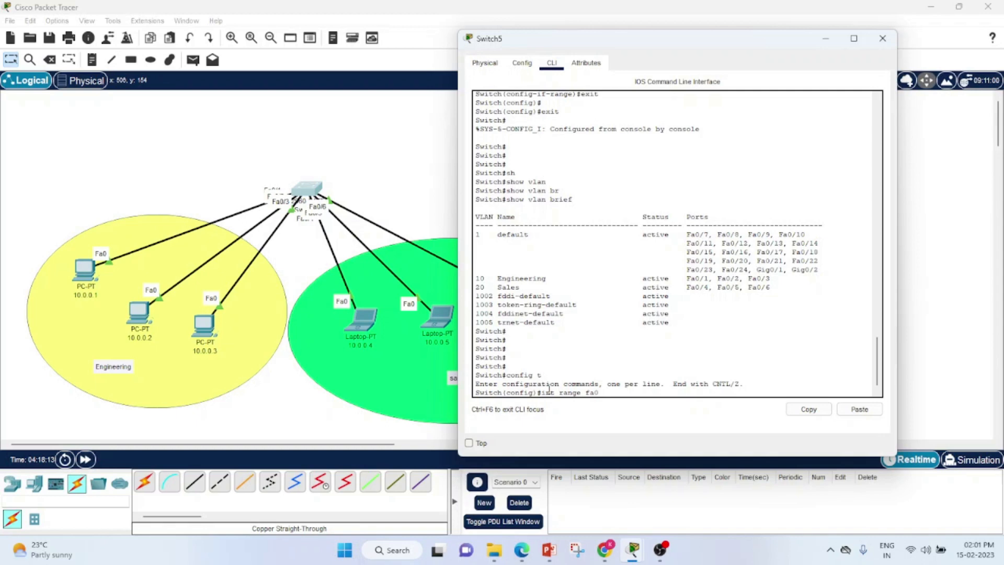
text(/1-3)
key(Return)
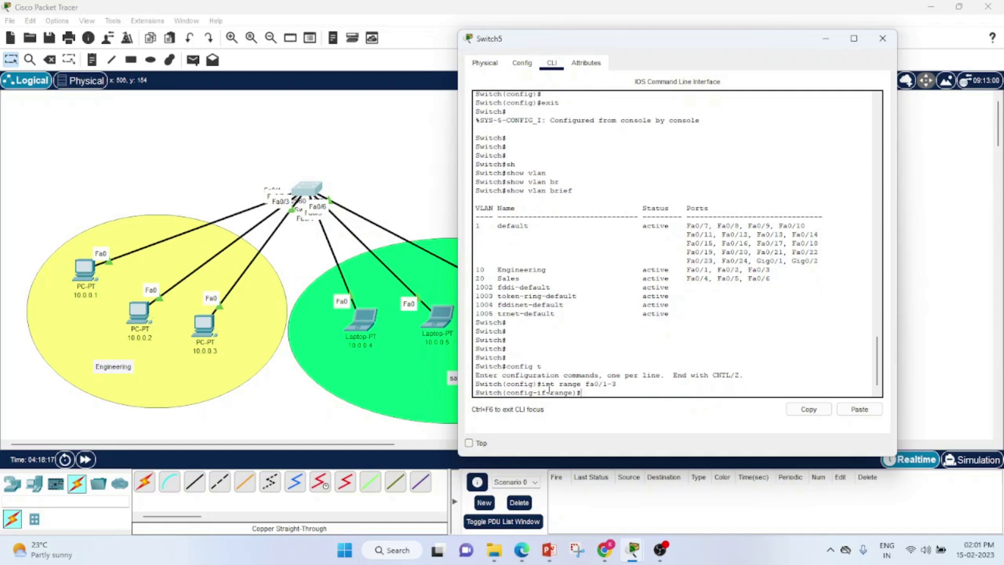
text(no swit)
key(Tab)
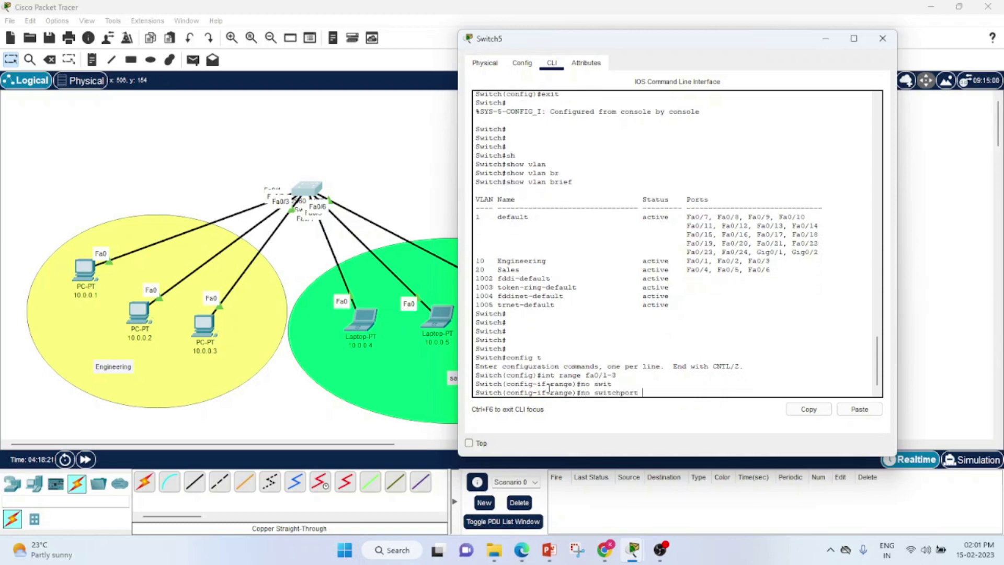
text(acce)
key(Tab)
text(vla)
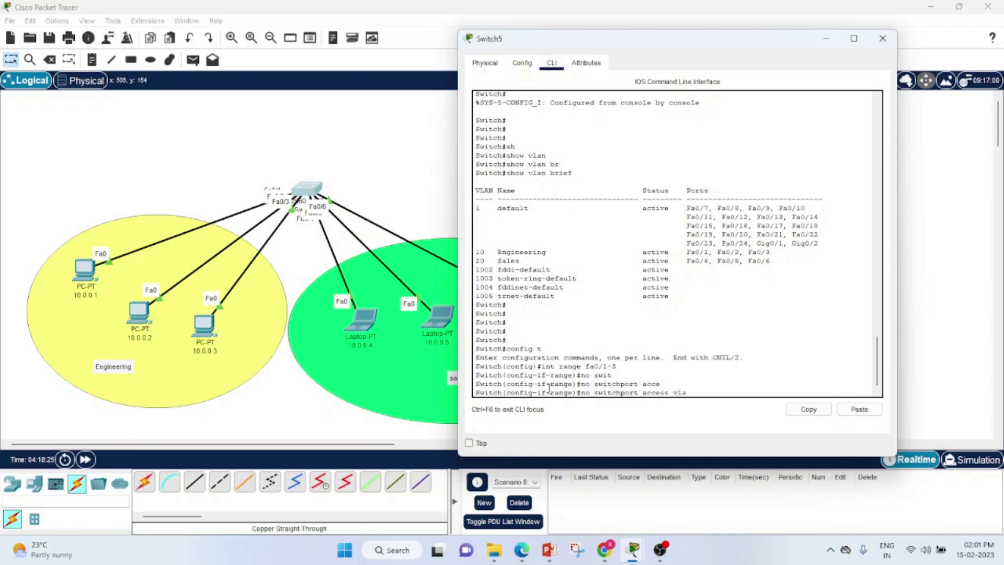
text(n 10)
key(Return)
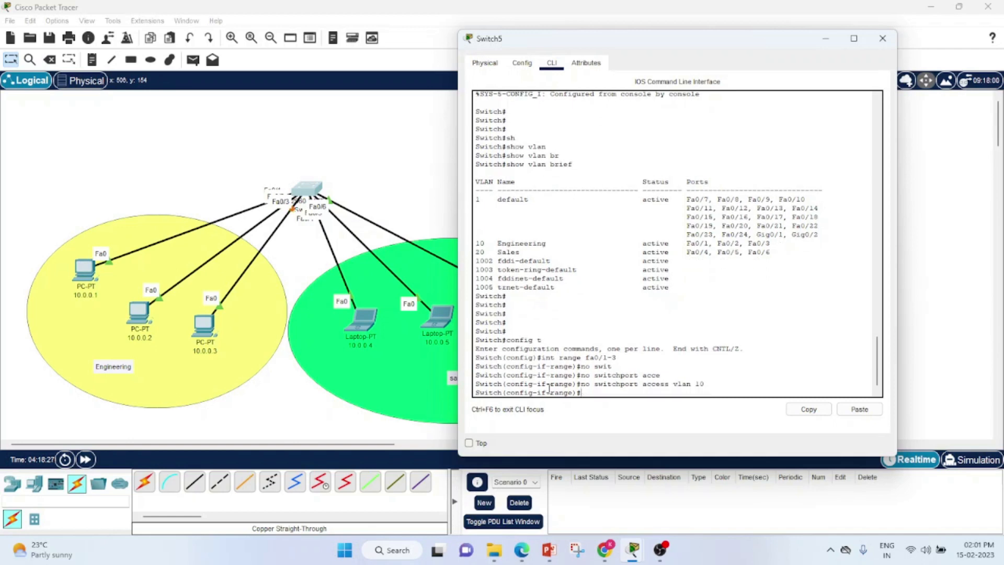
key(Return)
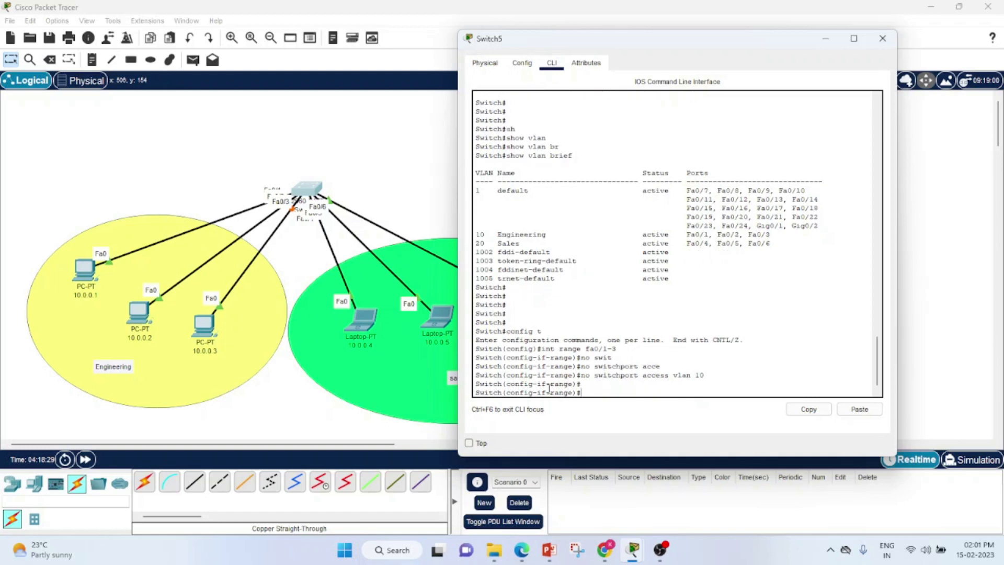
key(Return)
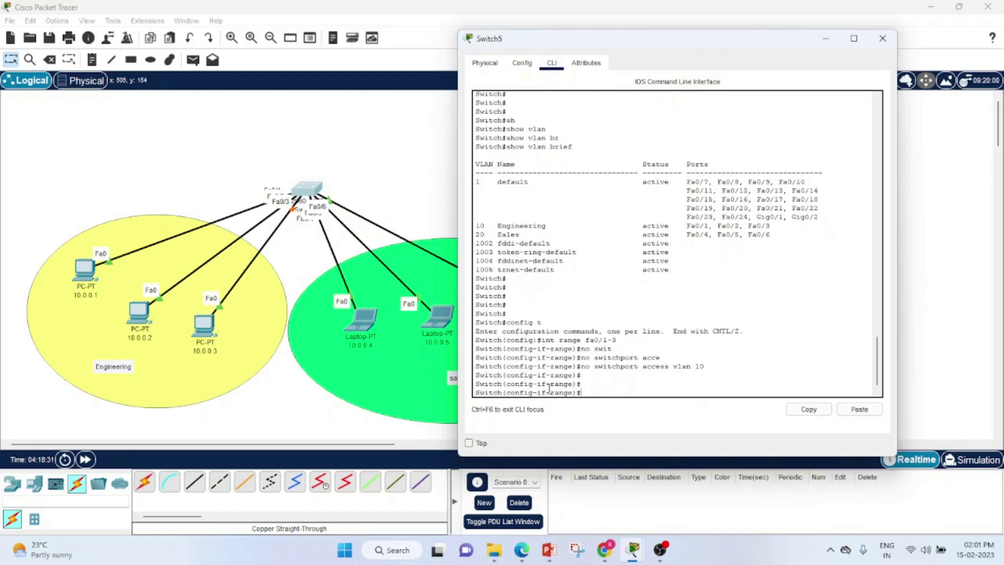
text(exit)
key(Return)
key(Return)
key(Return)
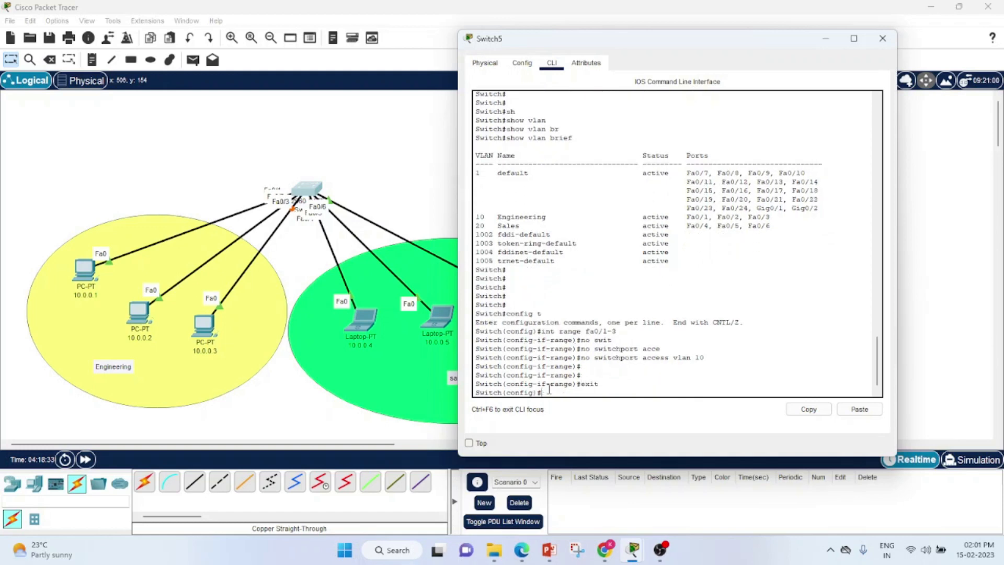
Remove ports fa0/4-6 from VLAN 20 by applying no switchport access vlan 20 to the interface range.
text(int)
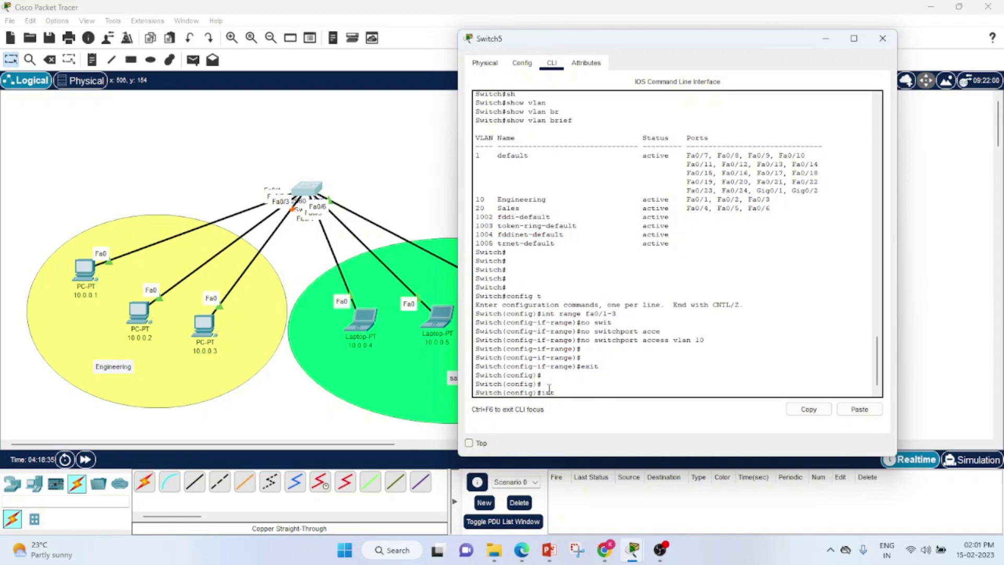
key(Tab)
text(r)
text(ace ra)
key(Tab)
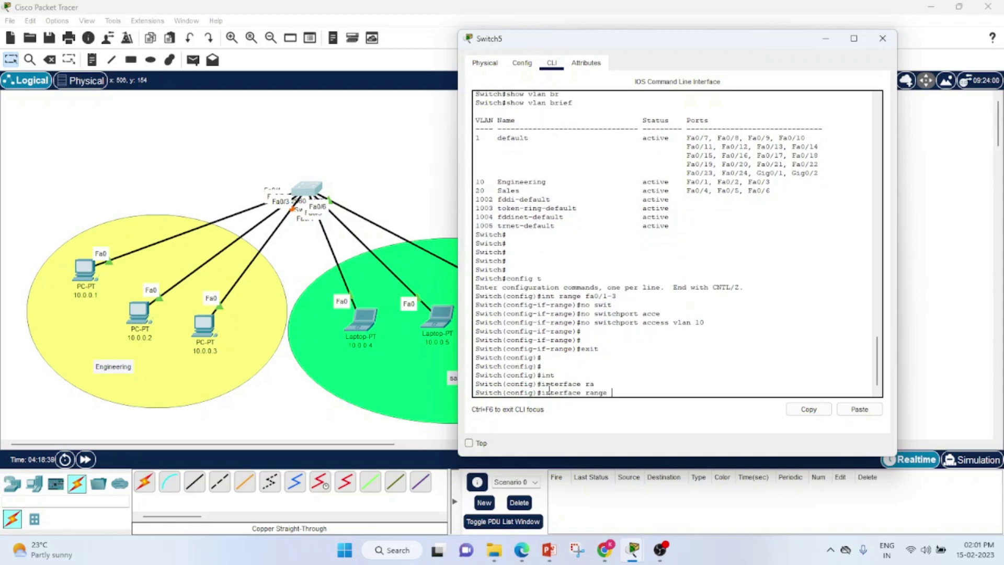
text(fa0/4-6)
key(Return)
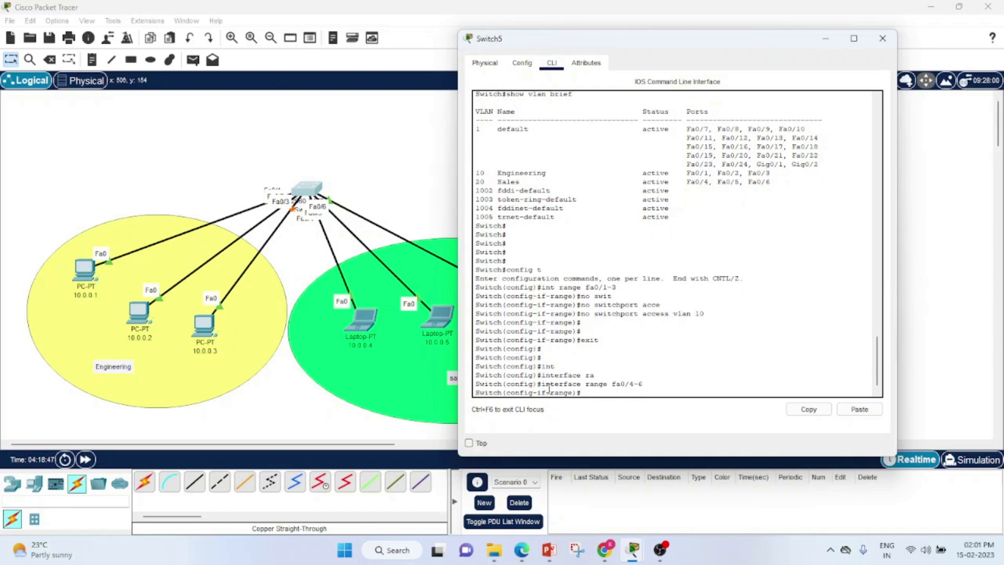
text(no)
key(BackSpace)
key(BackSpace)
text(sw)
key(Tab)
text(acce)
key(Tab)
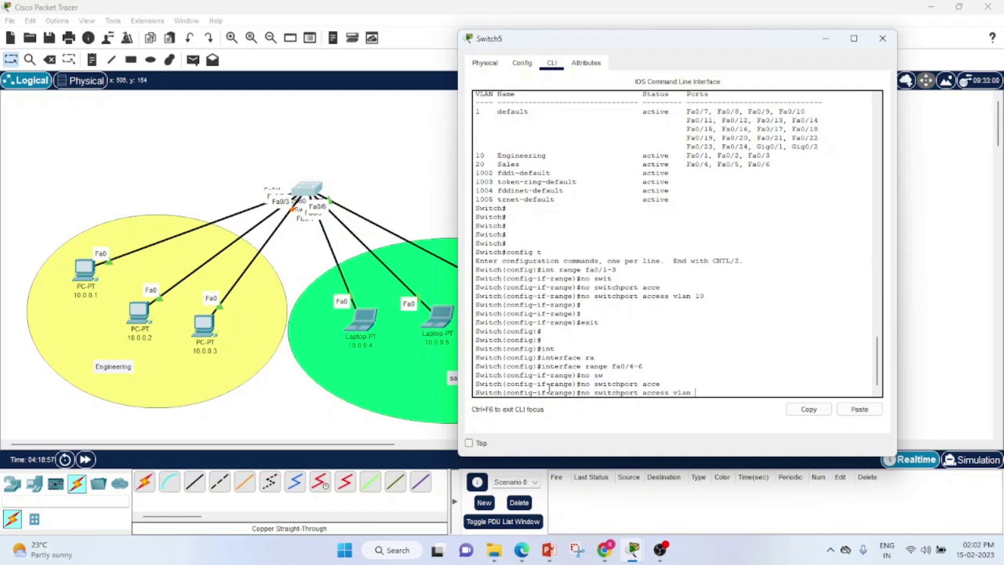
text(vlan 20)
key(Return)
key(Return)
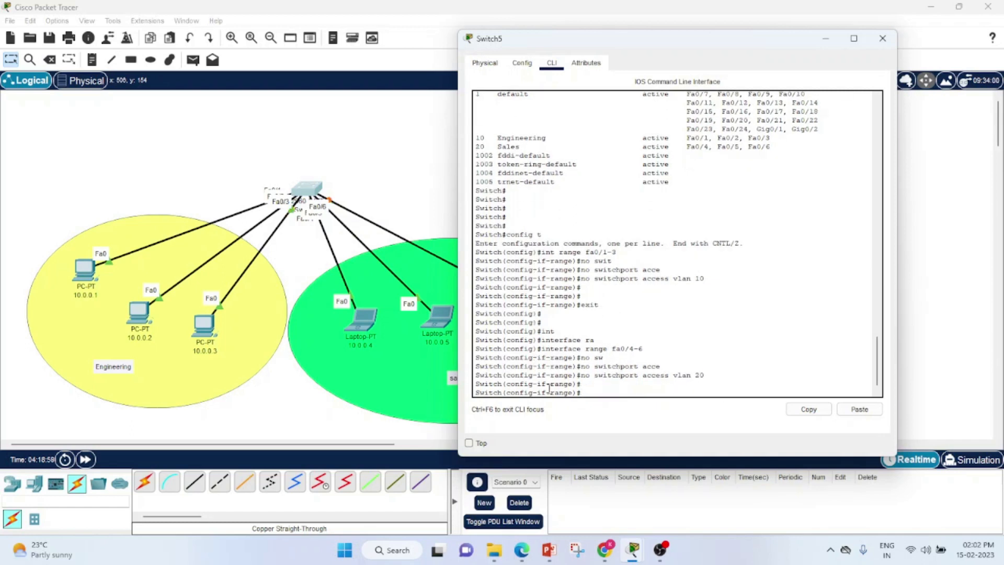
Leave the interface range configuration and return to privileged EXEC mode with end.
text(wnd)
key(Return)
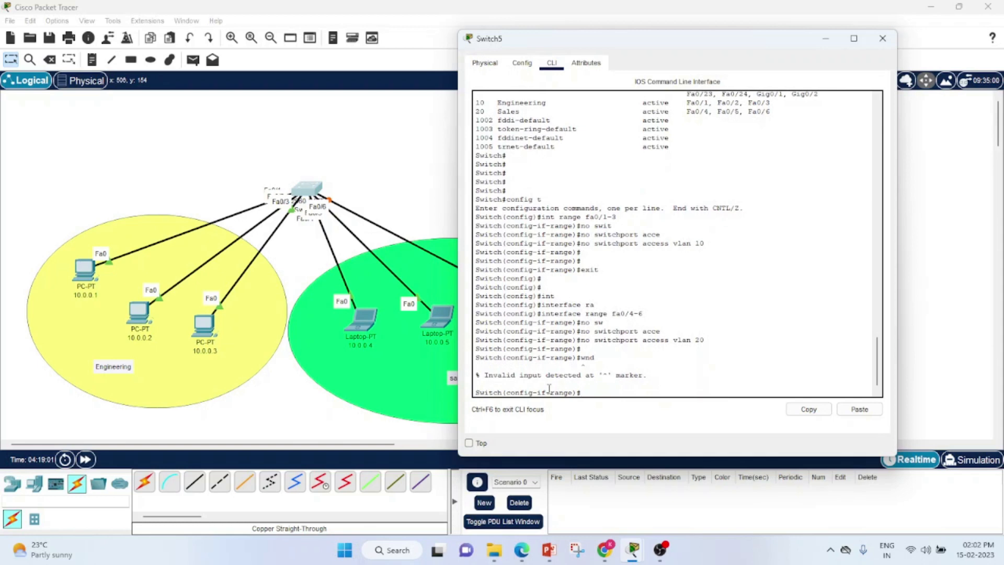
text(wnd)
key(Return)
text(end)
key(Return)
key(Return)
key(Return)
key(Return)
key(Return)
key(Return)
key(Return)
key(Return)
key(Return)
Display the summarized VLAN and port assignments with sh vlan br.
text(sh vlan)
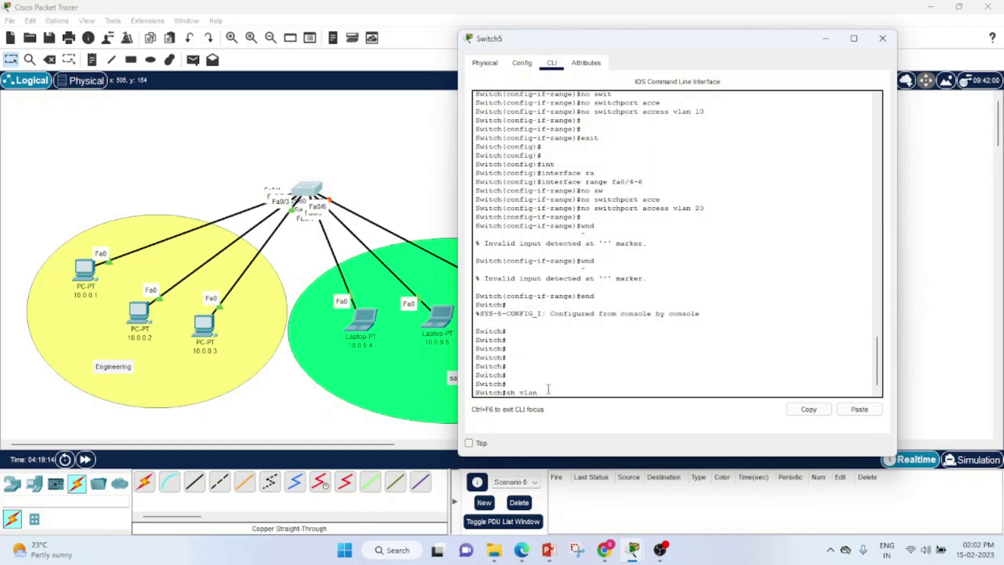
text( br)
key(Return)
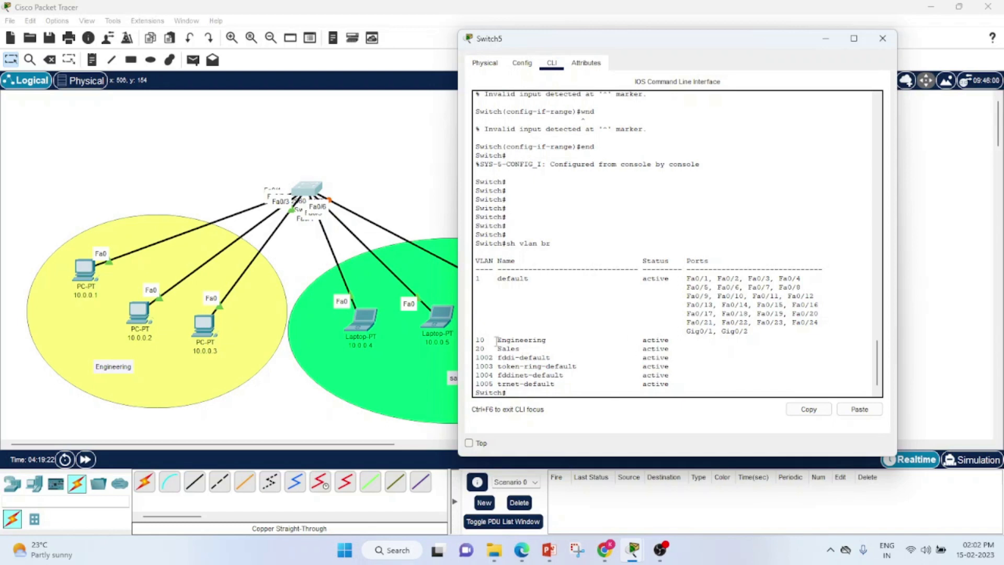
Compare the ports of the default, Engineering and Sales VLANs with the earlier VLAN listing, and close the switch window.
drag(477, 340, 686, 350)
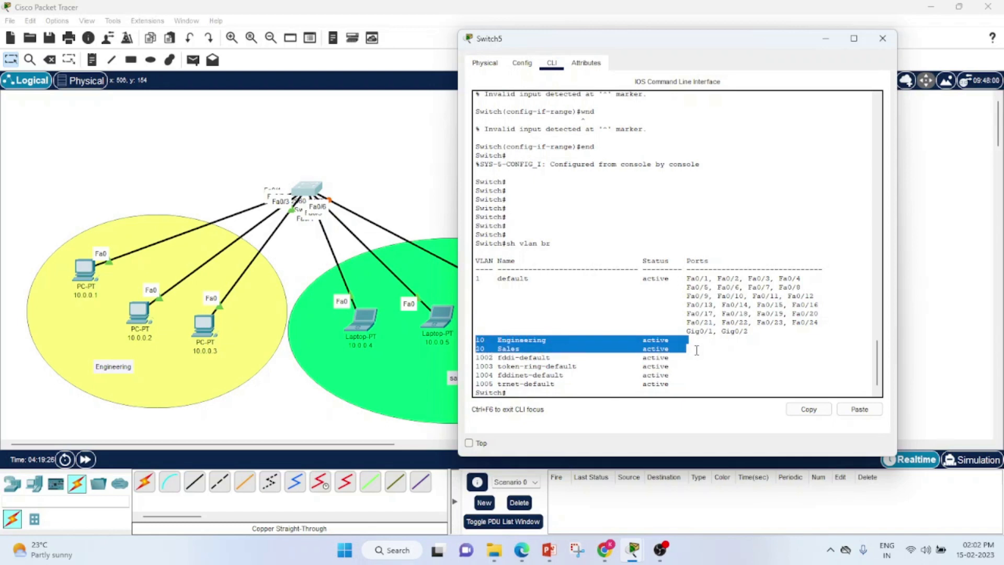
click(492, 341)
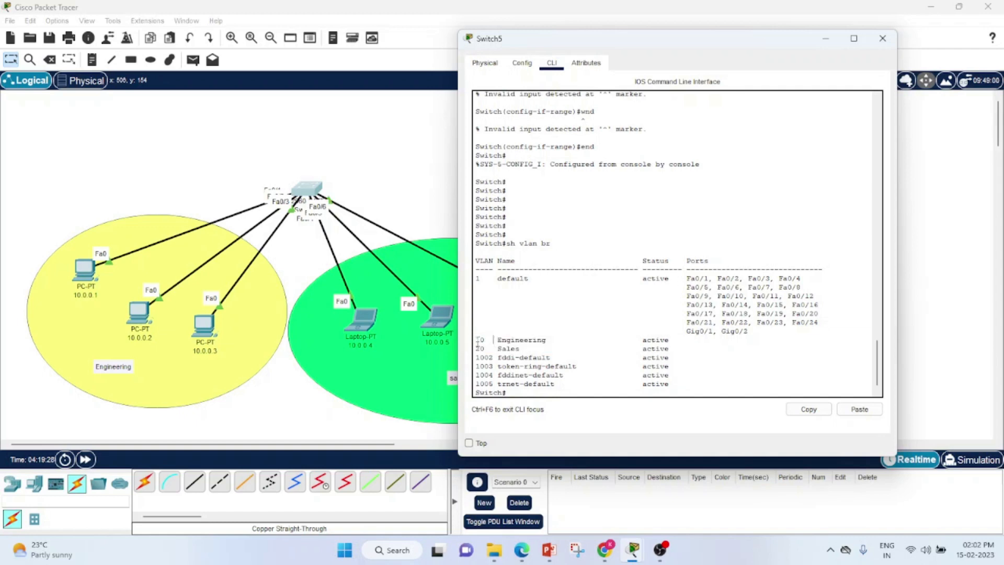
drag(477, 341, 564, 341)
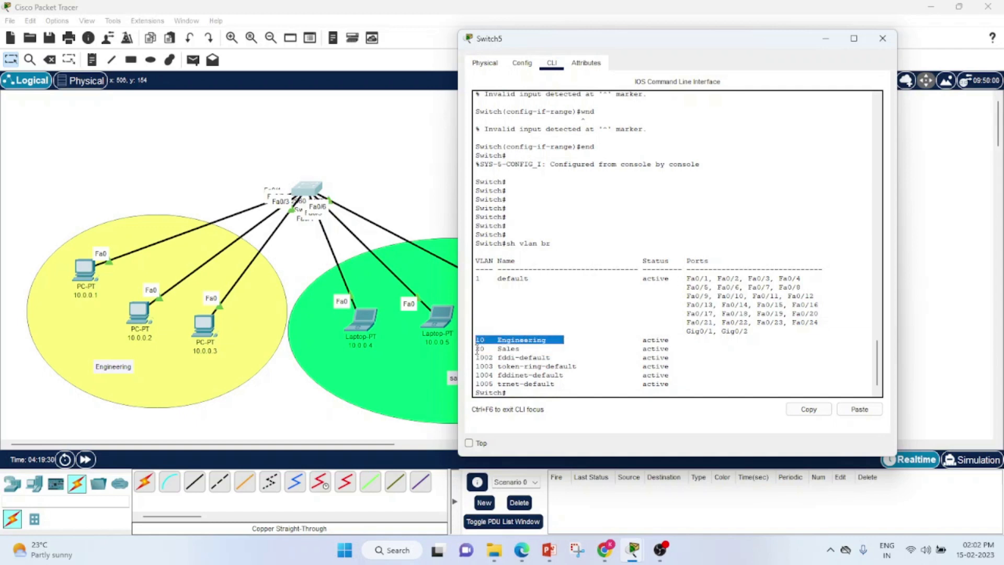
drag(476, 348, 535, 349)
drag(679, 349, 474, 334)
click(673, 329)
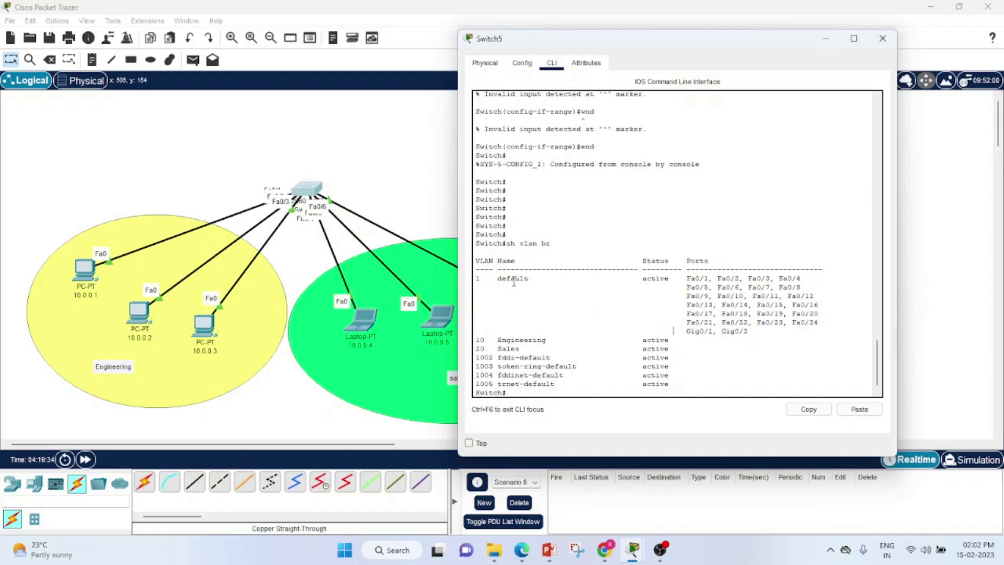
drag(475, 278, 745, 288)
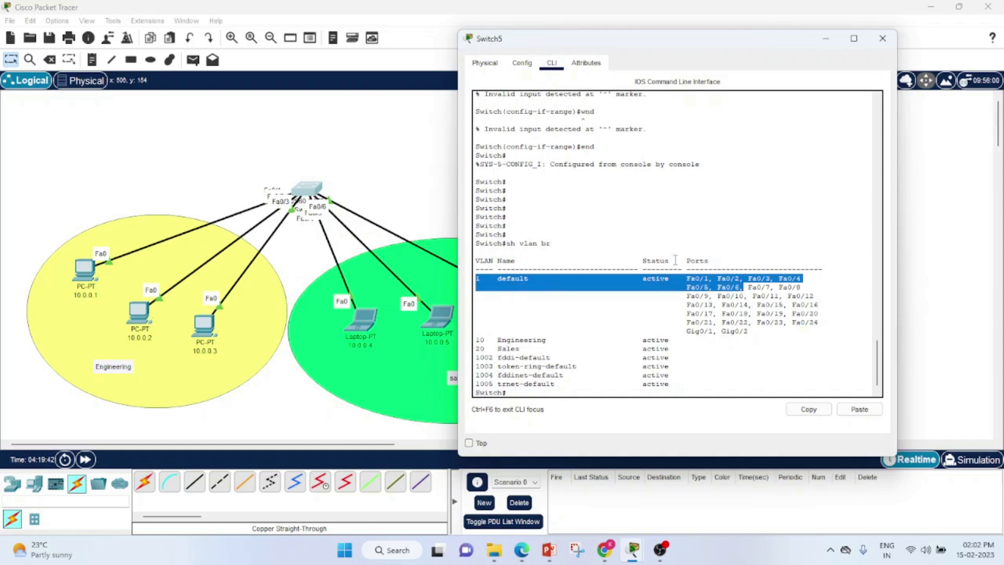
scroll(674, 258, up, 10)
scroll(674, 258, up, 3)
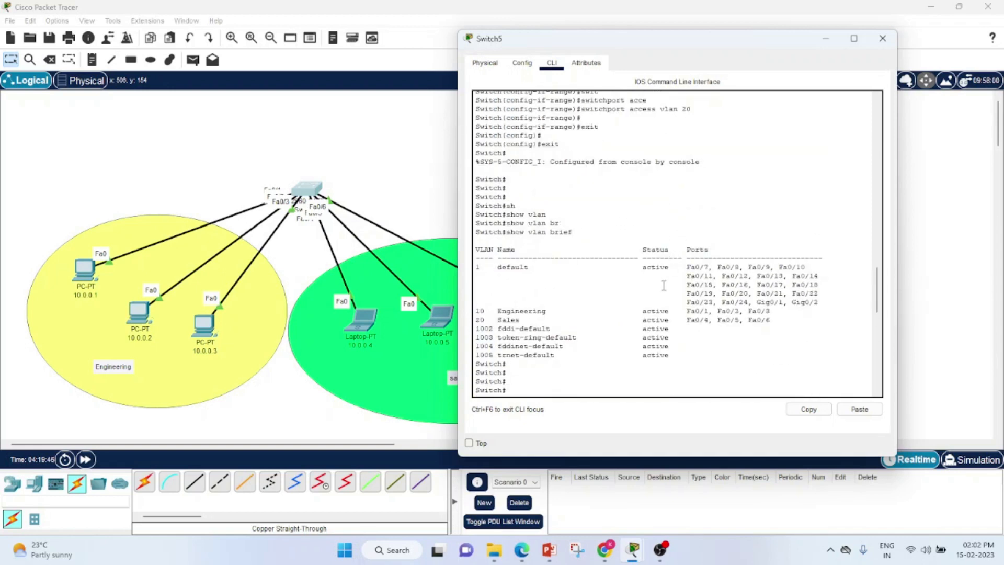
drag(778, 321, 473, 313)
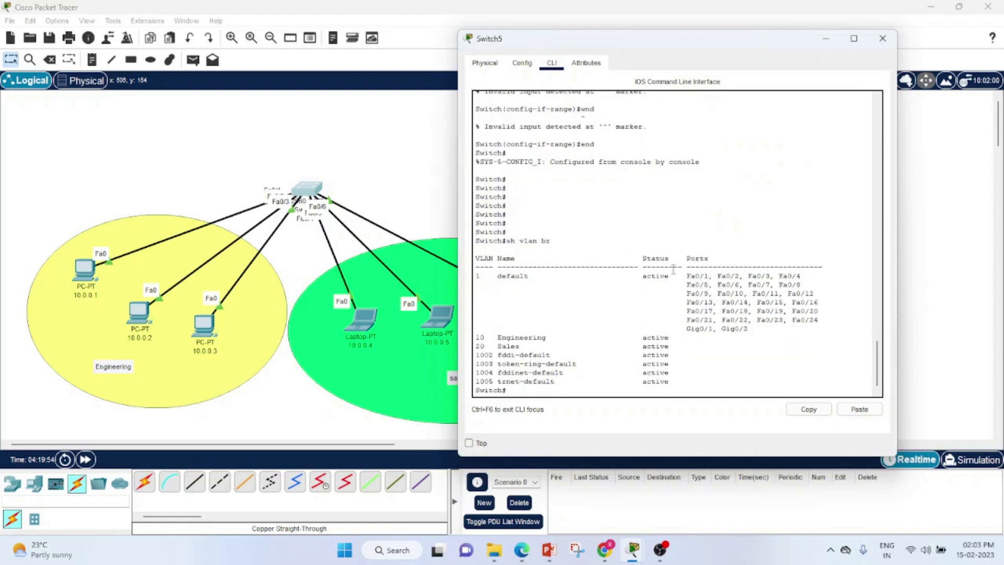
drag(686, 278, 763, 327)
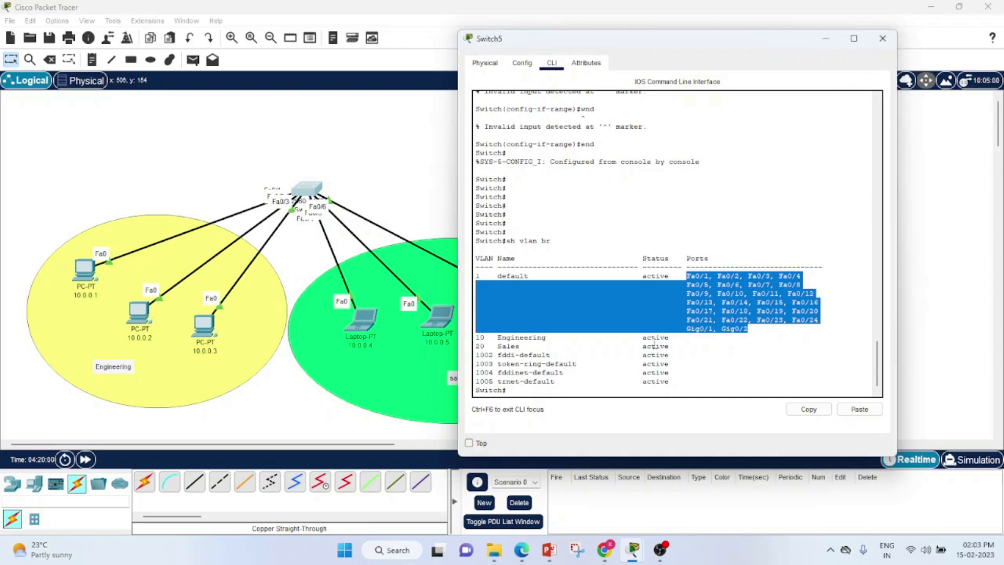
click(883, 38)
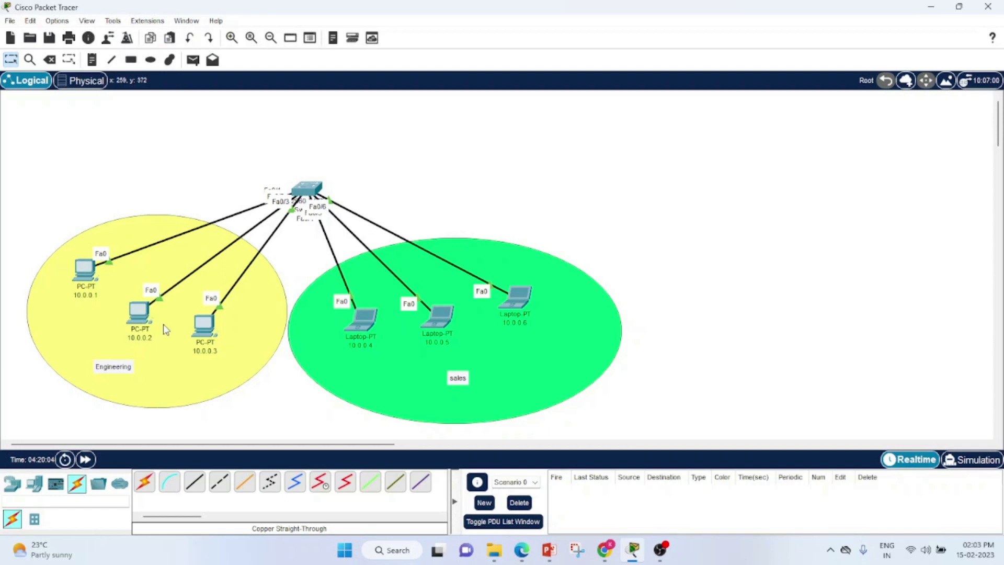
Ping Sales laptop 10.0.0.6 from PC 10.0.0.3 to test traffic between the two groups, and close the PC's window.
click(205, 330)
click(594, 131)
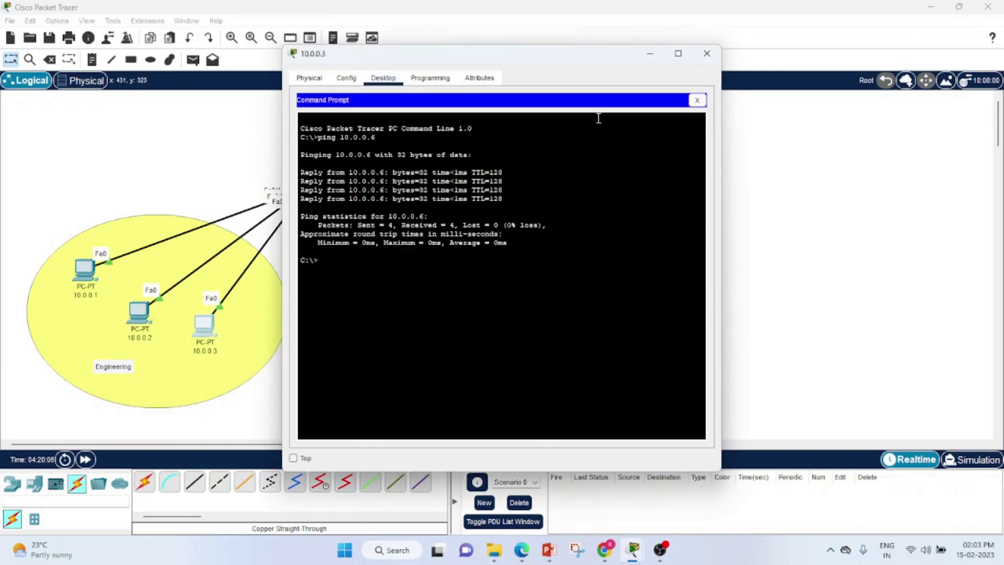
key(Up)
key(Return)
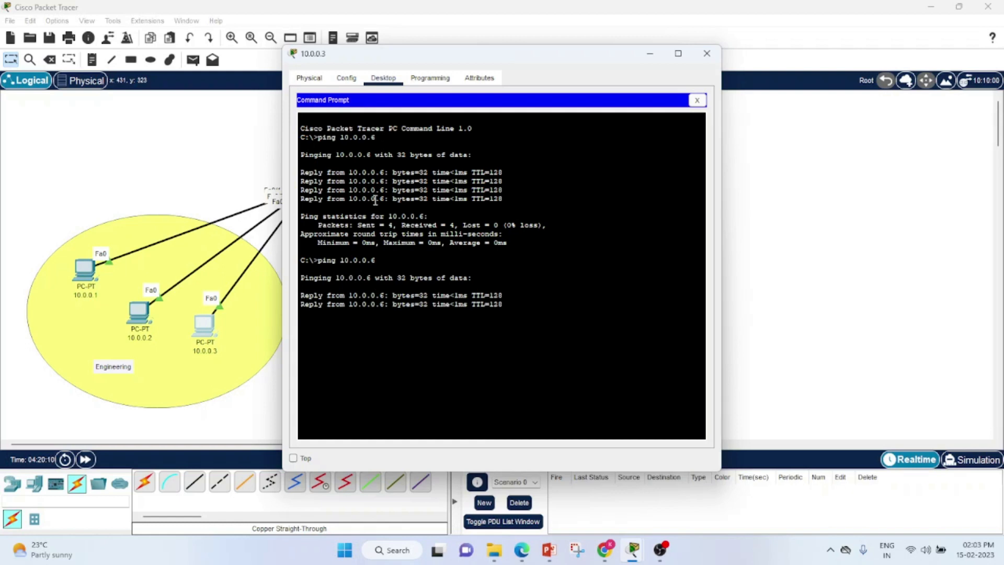
drag(419, 57, 666, 41)
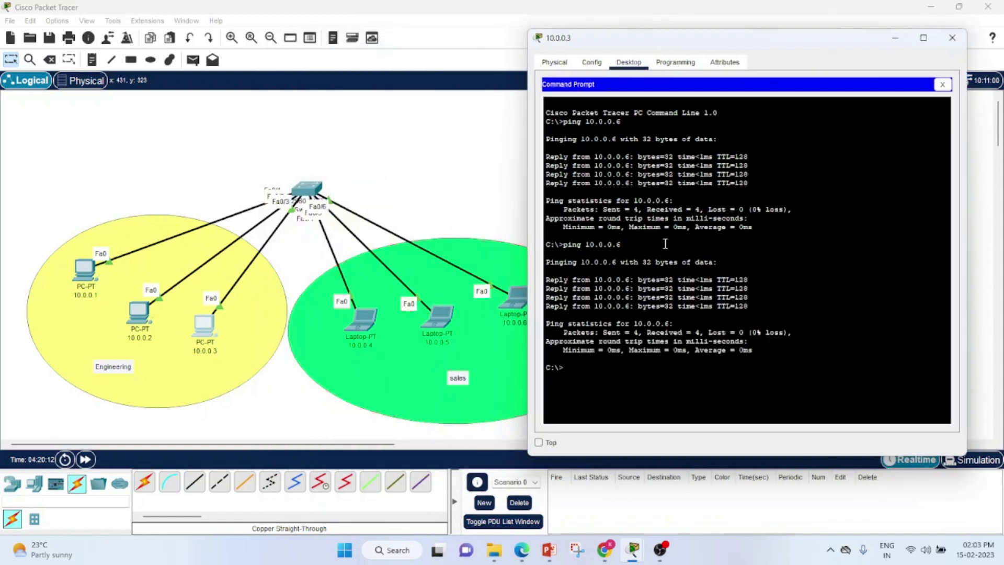
click(952, 37)
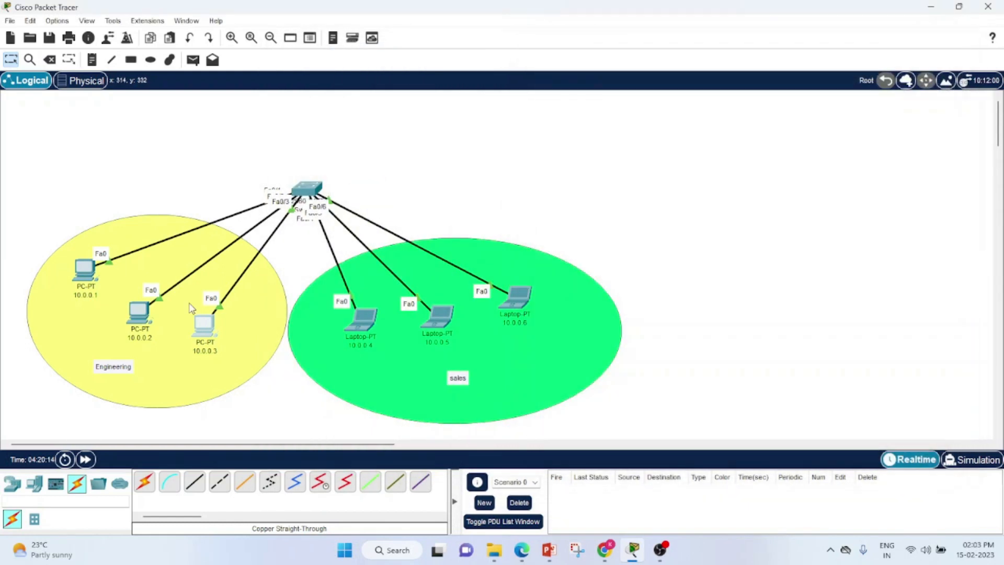
Ping Sales laptop 10.0.0.5 from PC 10.0.0.2 to retest traffic between the two groups, and close the PC's window.
click(137, 315)
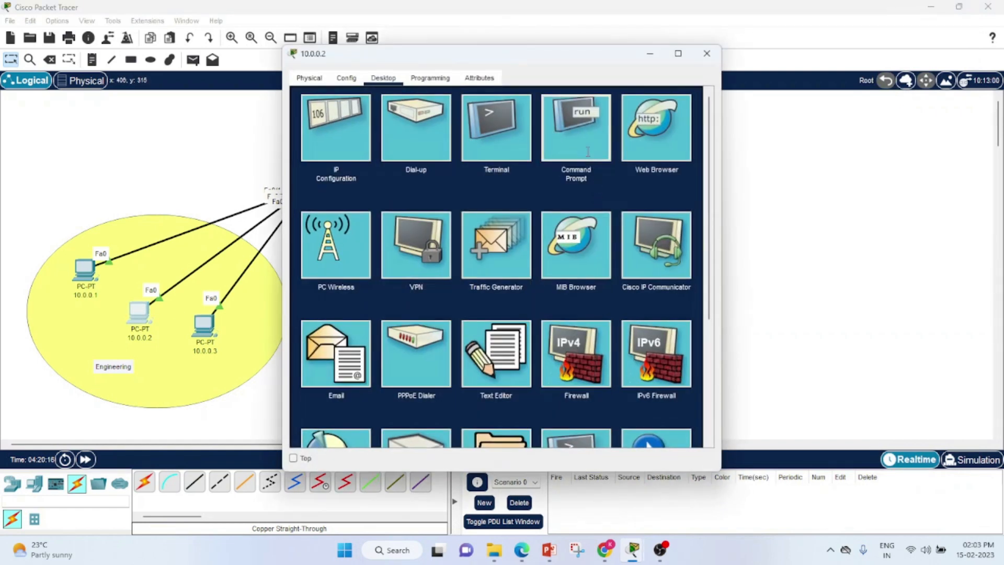
click(575, 127)
key(Up)
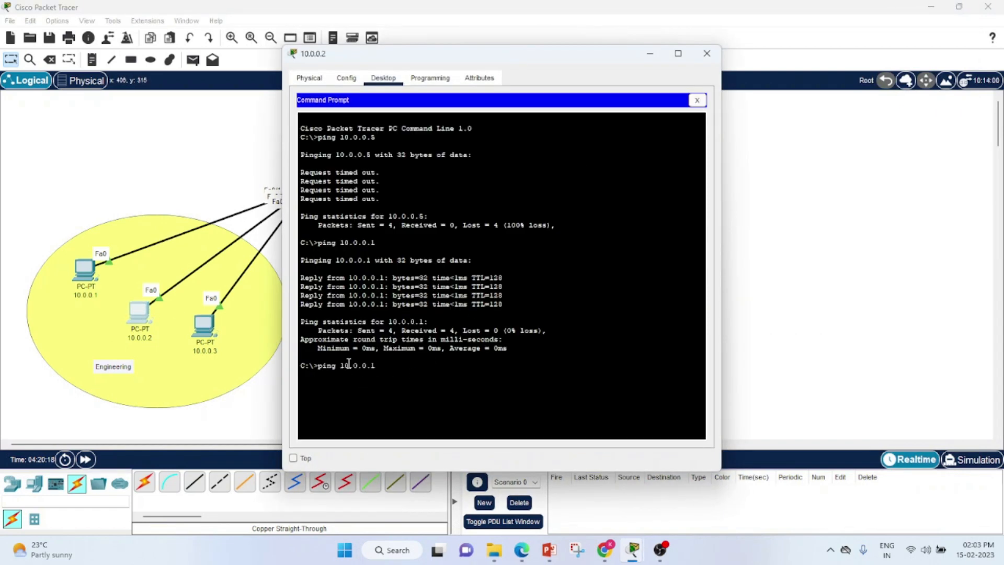
key(BackSpace)
text(5)
key(Return)
drag(446, 54, 574, 33)
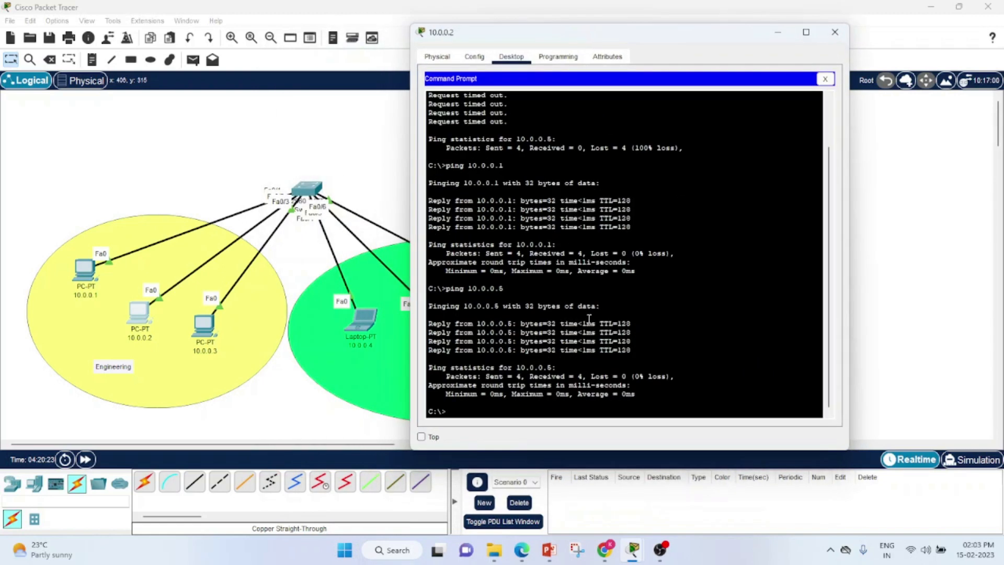
click(835, 31)
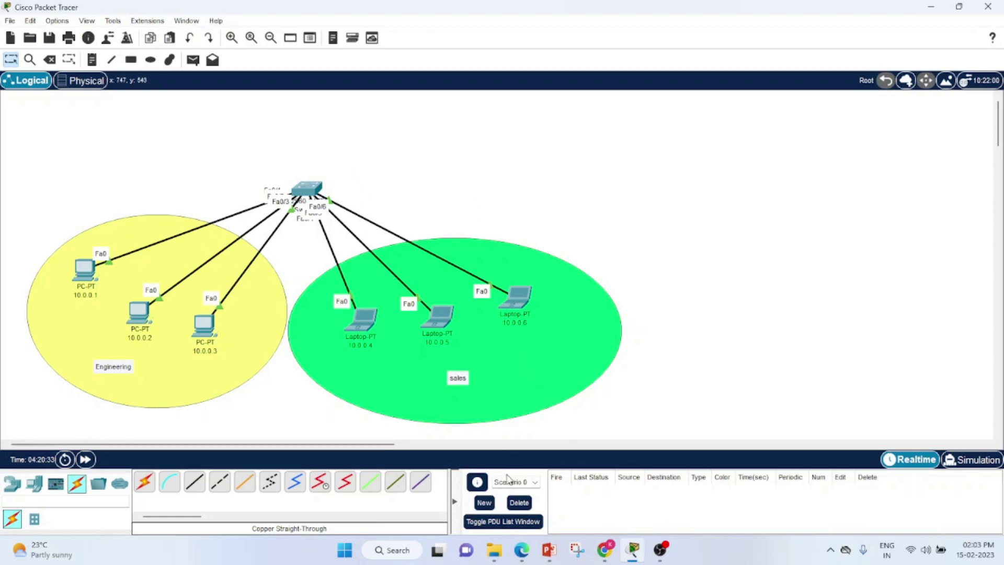
Switch to PowerPoint to read the VTP (VLAN Trunk Protocol) slide, end the slide show and return to Packet Tracer.
click(552, 552)
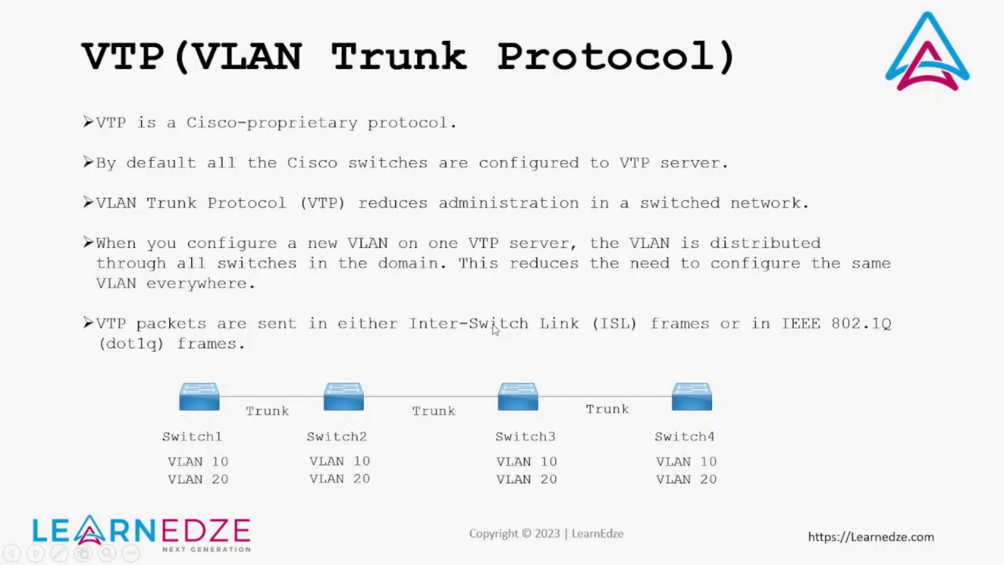
key(Escape)
click(633, 550)
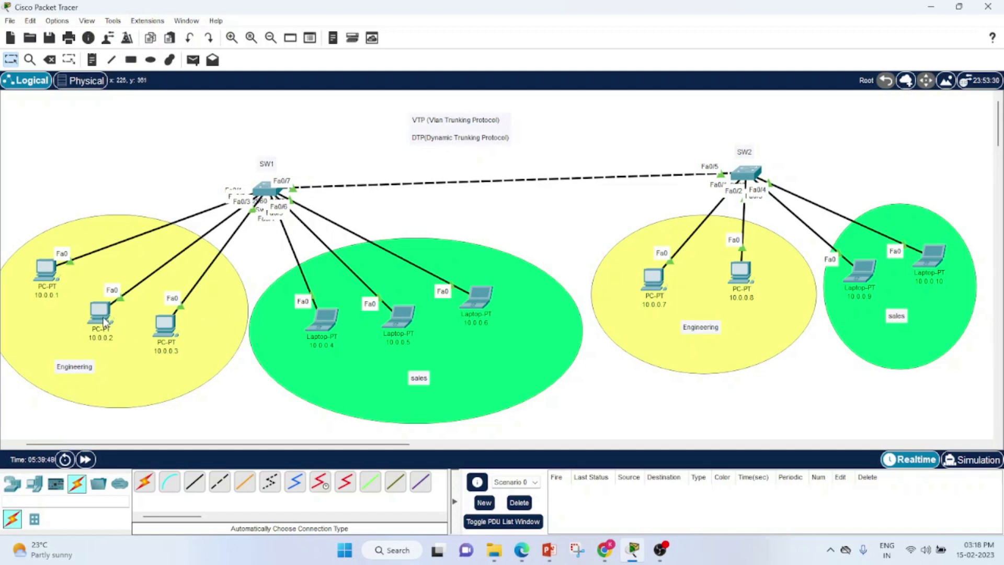
Bring up the command prompt of Engineering PC 10.0.0.2 and scroll its old output out of view with blank lines.
mouse_move(105, 321)
click(100, 312)
drag(541, 64, 258, 80)
click(293, 141)
key(Return)
key(Return)
key(Return)
key(Return)
key(Return)
key(Return)
key(Return)
key(Return)
key(Return)
key(Return)
key(Return)
key(Return)
key(Return)
key(Return)
key(Return)
key(Return)
key(Return)
key(Return)
key(Return)
key(Return)
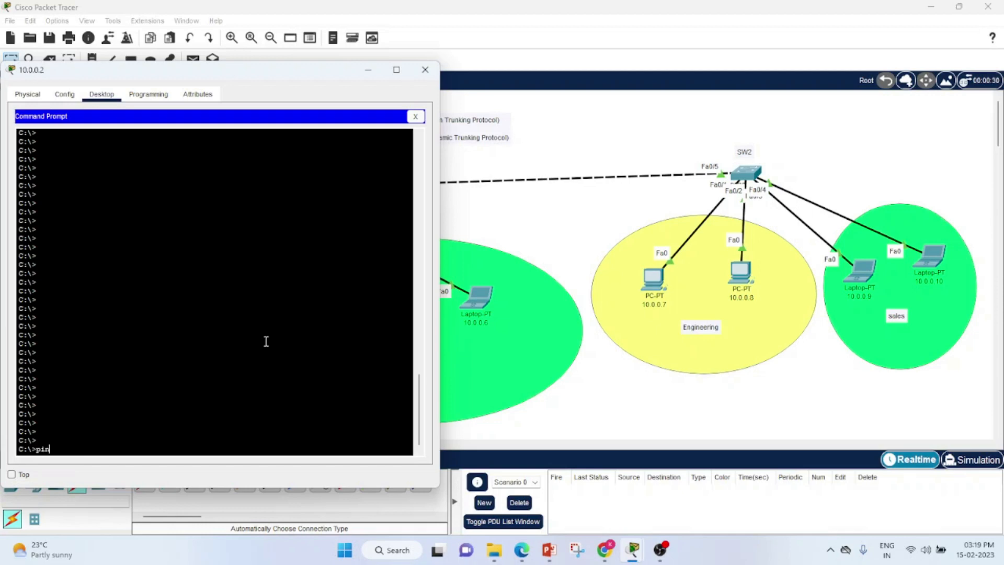
Ping Engineering PC 10.0.0.7 on the other switch, examine the packet loss statistics and close the PC's window.
text(ping 10)
key(Return)
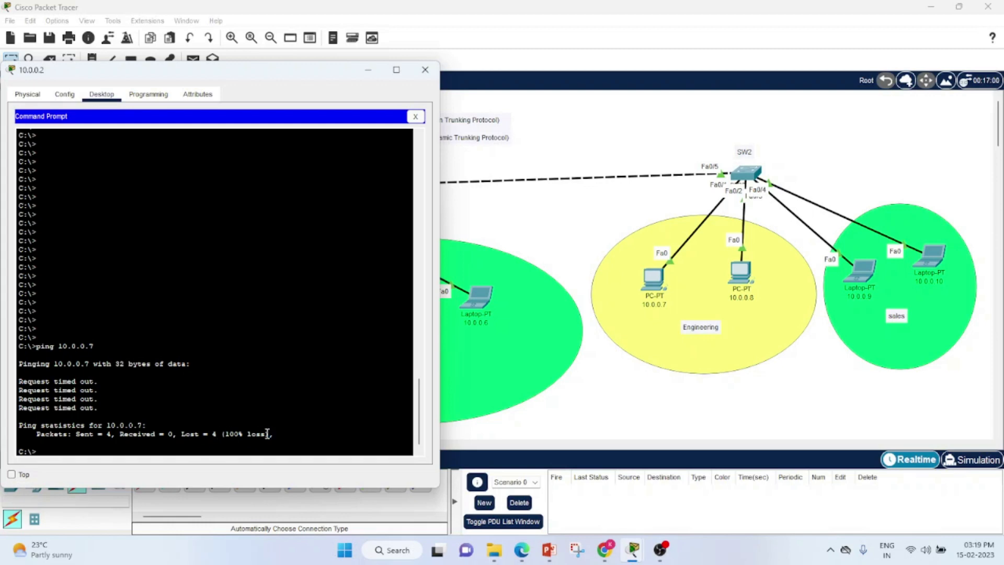
drag(269, 434, 182, 433)
click(167, 444)
click(416, 117)
click(425, 70)
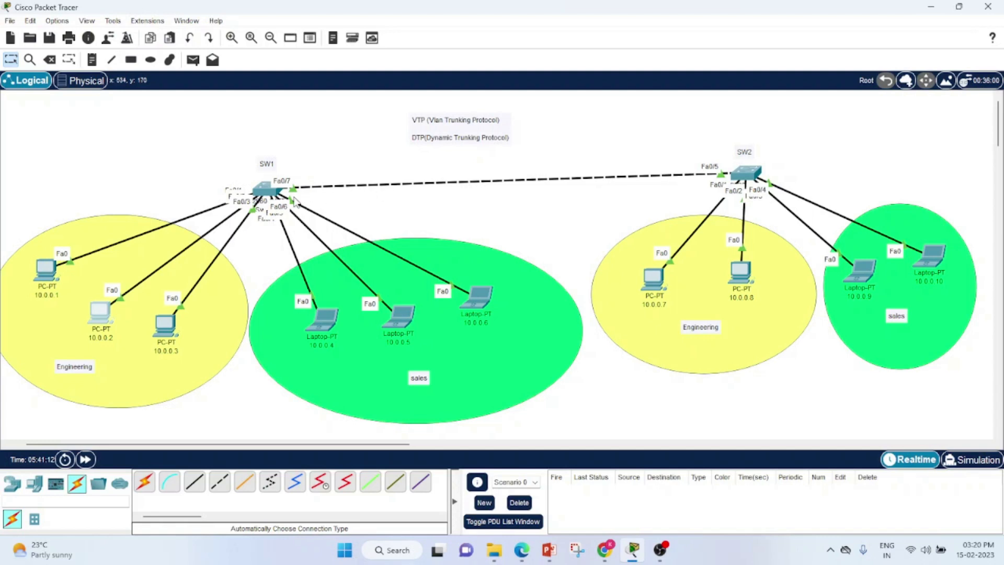
Bring up SW1's command line, place its window clear of the switch, and enter global configuration mode with configure terminal.
mouse_move(281, 196)
click(268, 198)
drag(513, 59, 756, 44)
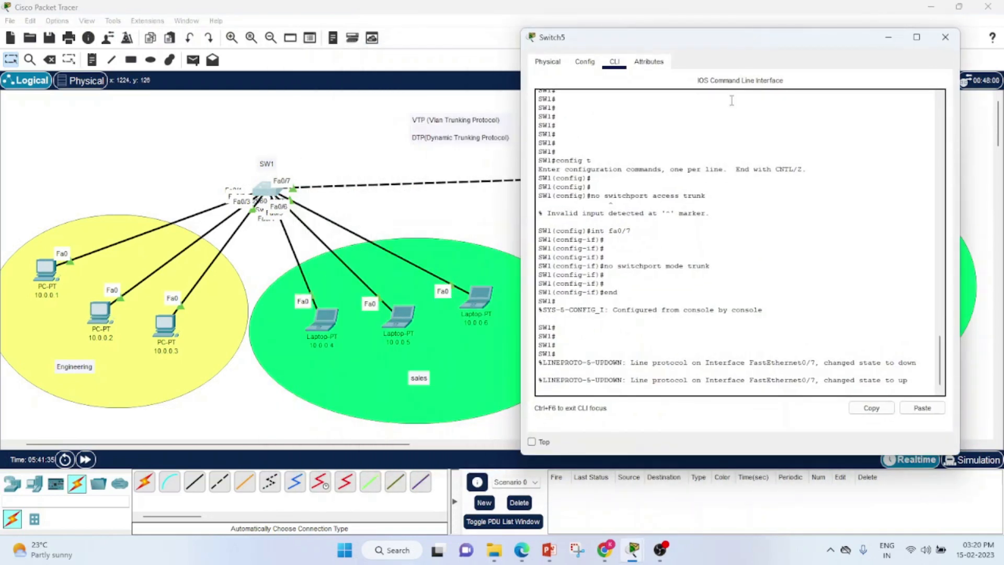
key(Return)
key(Return)
key(Return)
key(Return)
key(Return)
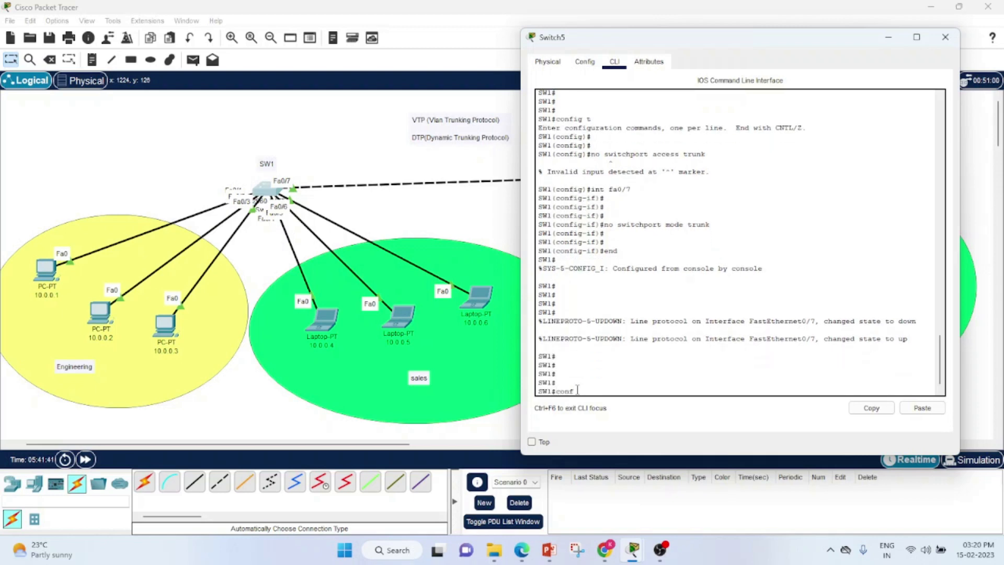
text(conf)
key(Tab)
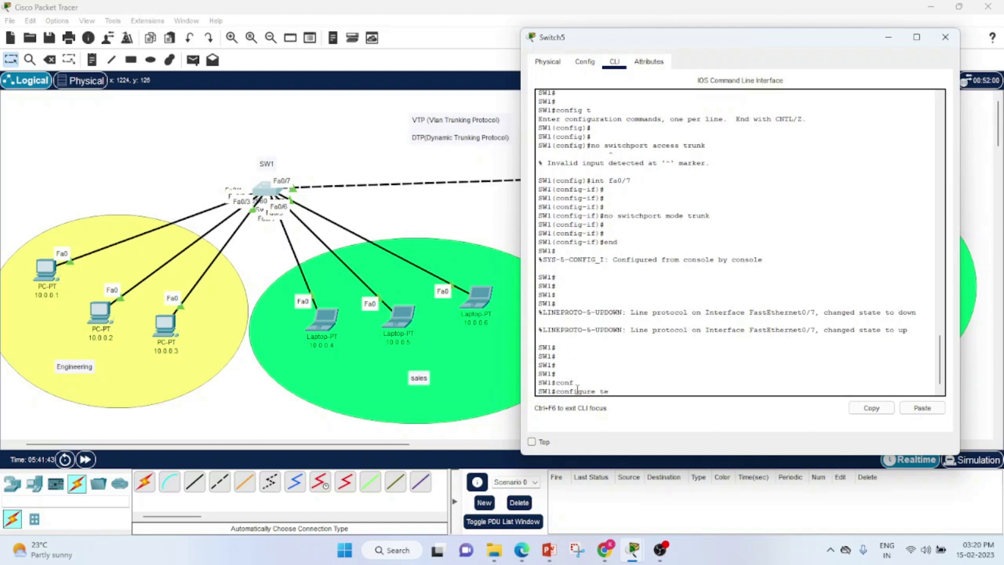
text(te)
key(Tab)
key(Return)
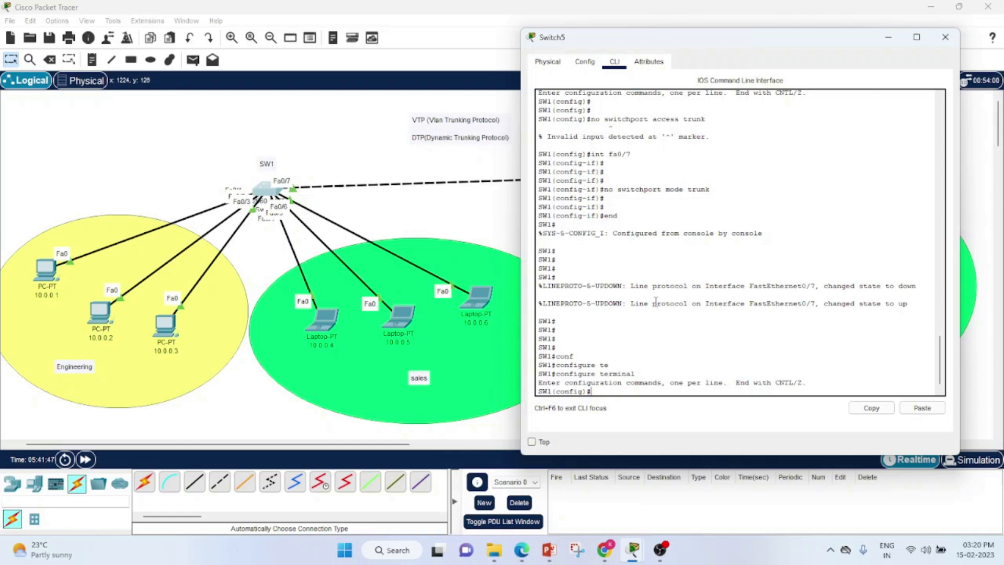
Enter interface configuration for fa0/7 and list the available options of the switchport mode command.
text(i)
text(nt fa0/7)
key(Return)
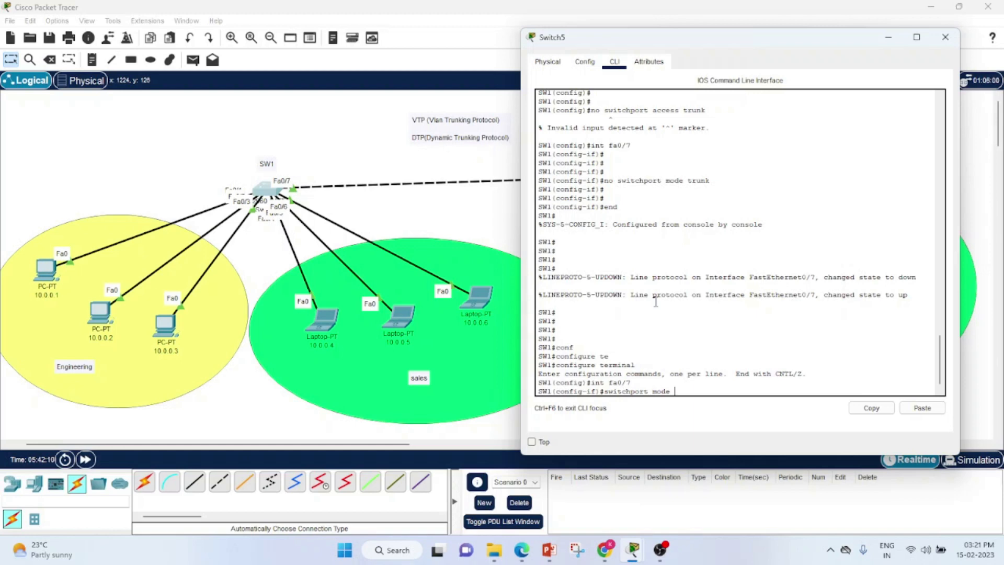
text(?)
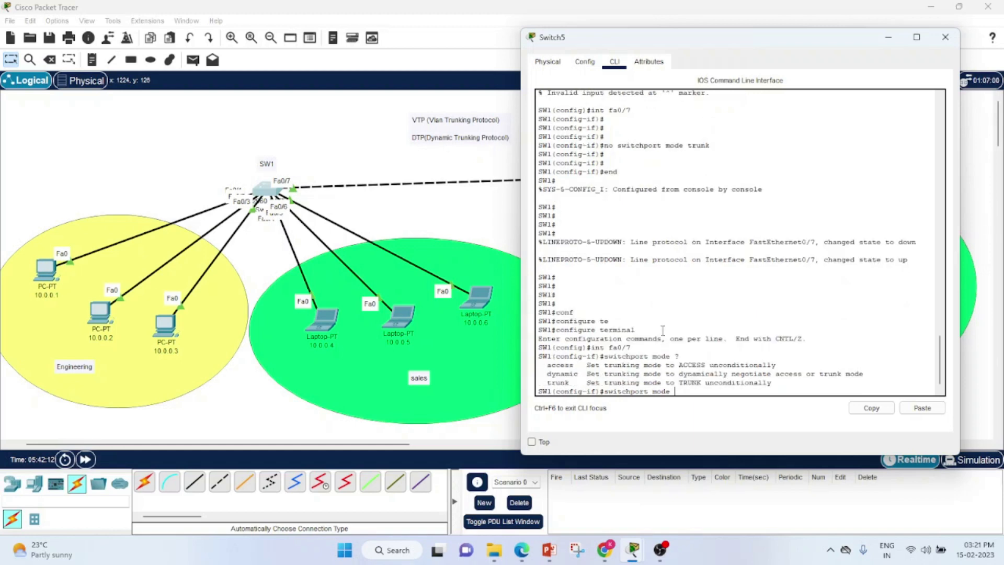
Examine the access, dynamic and trunk option descriptions alongside the DTP note in the topology.
drag(545, 368, 566, 384)
click(588, 367)
drag(544, 366, 785, 364)
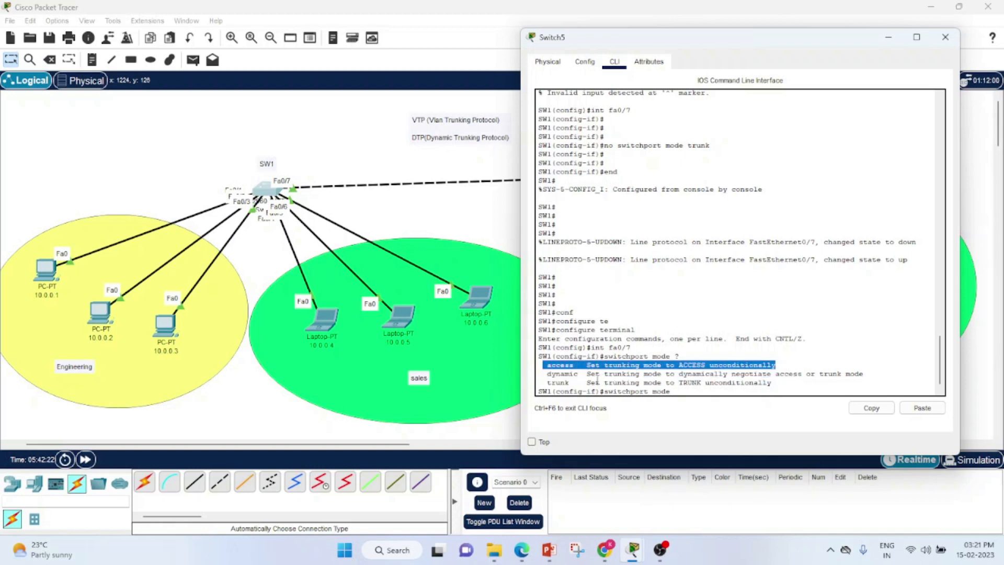
click(574, 373)
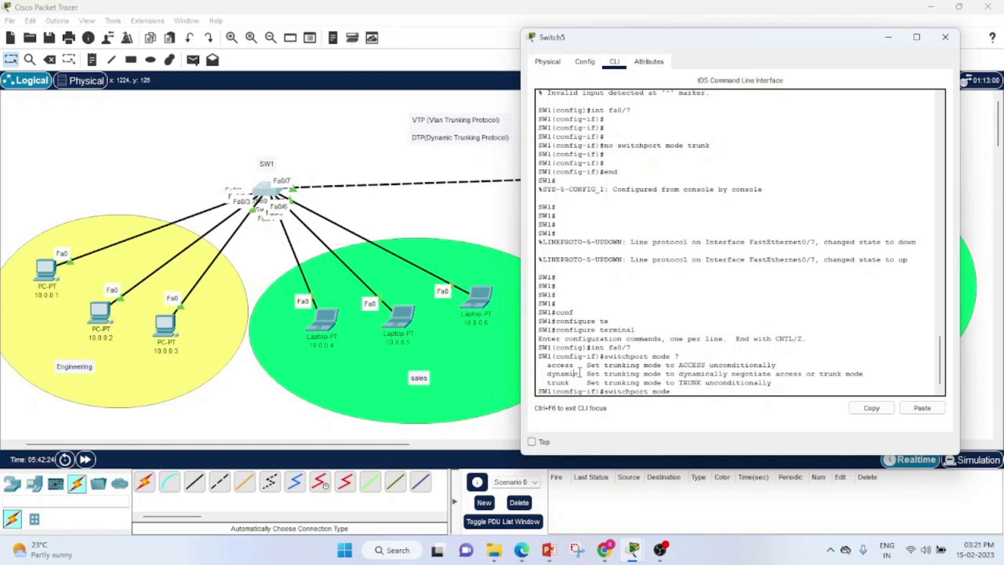
drag(560, 383, 605, 387)
click(574, 384)
drag(546, 374, 750, 384)
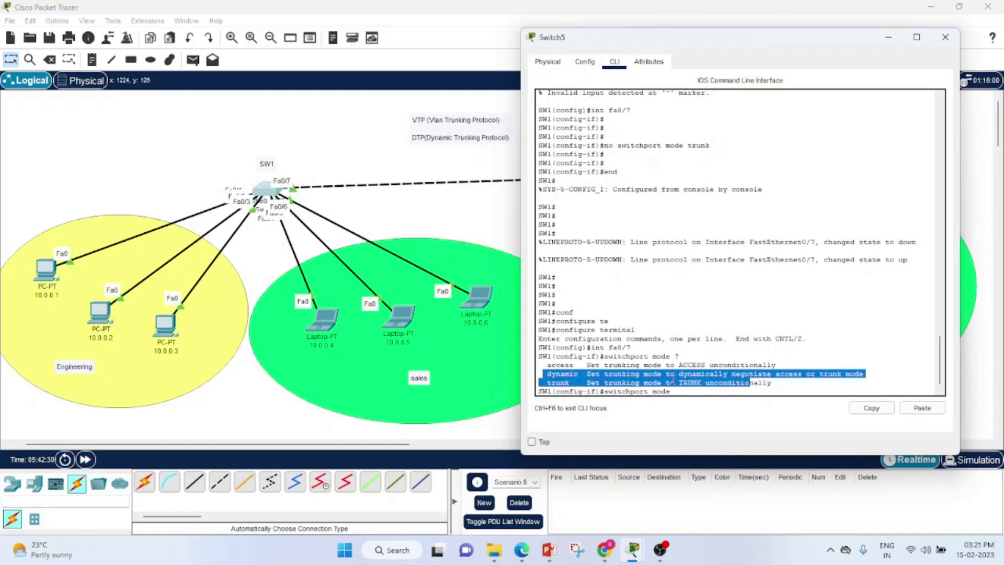
click(643, 365)
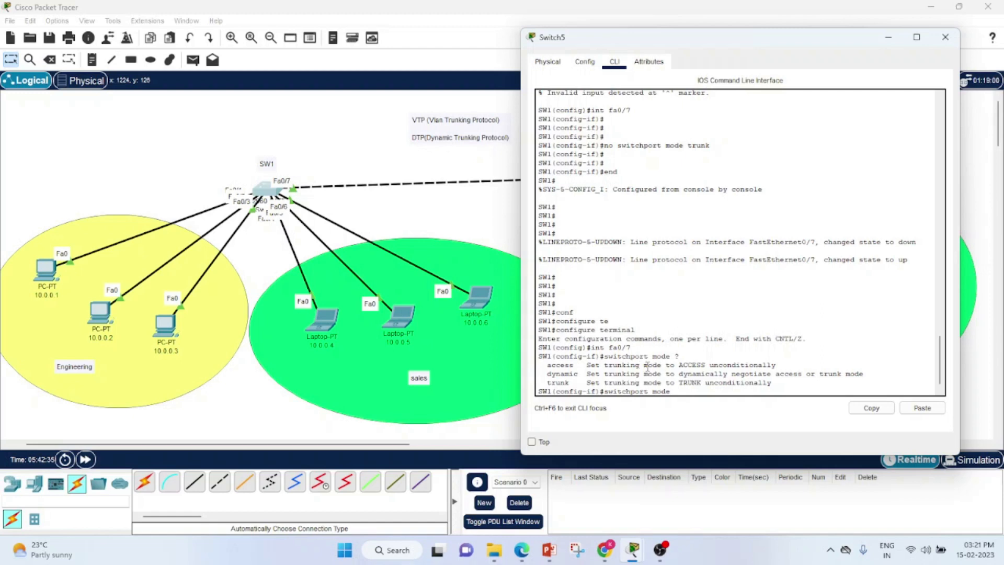
drag(547, 374, 584, 373)
click(578, 387)
drag(546, 365, 577, 366)
drag(664, 41, 697, 38)
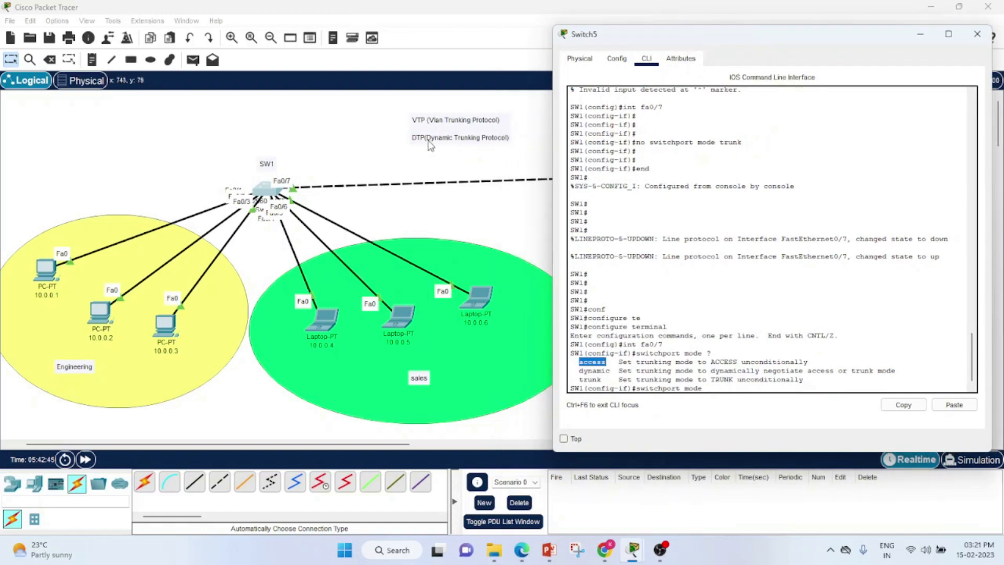
drag(576, 380, 606, 366)
Make SW1's fa0/7 an unconditional trunk port with switchport mode trunk.
click(723, 389)
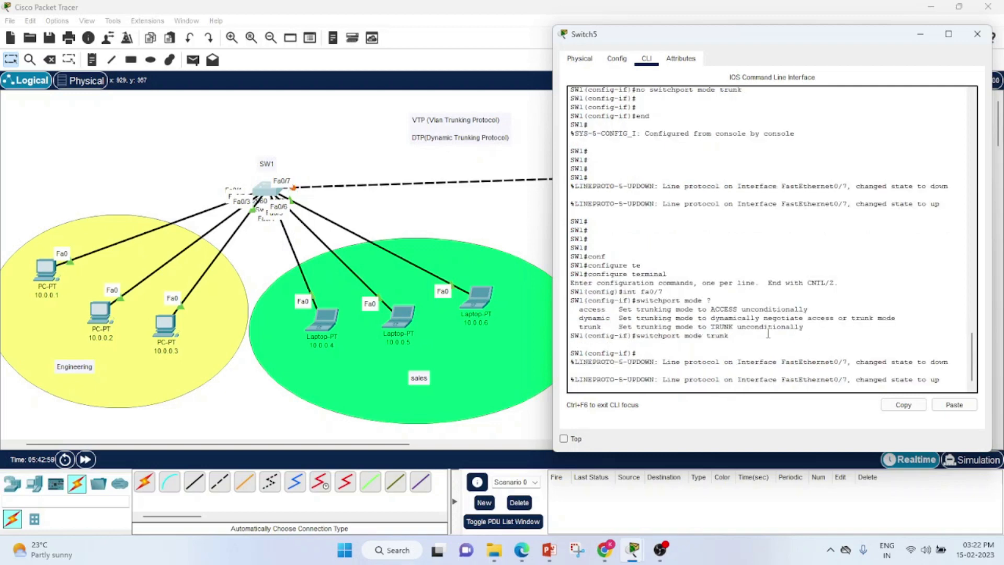
key(Return)
key(Return)
key(Return)
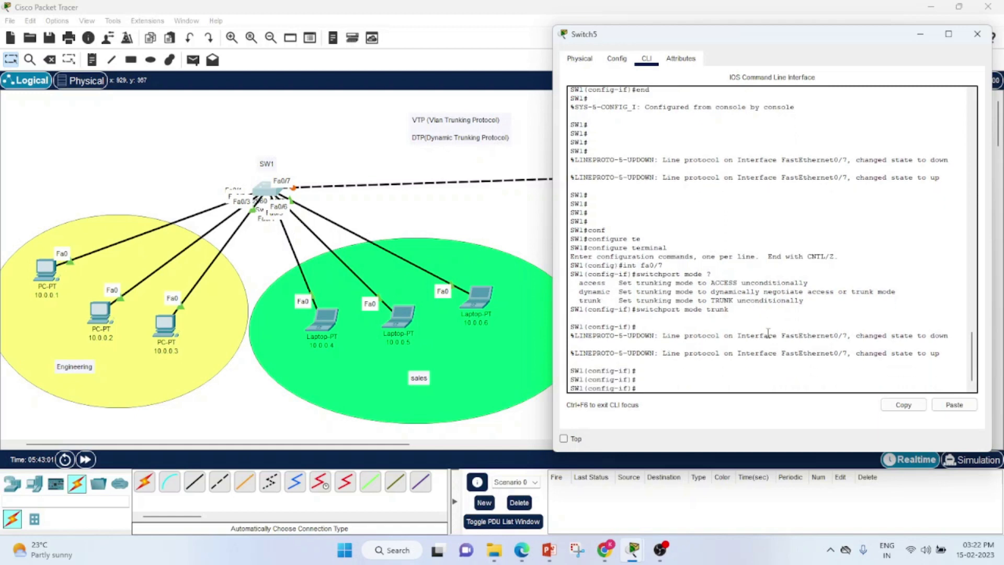
Leave configuration mode with end, save SW1's configuration with wr and close the switch window.
text(end)
key(Return)
key(Return)
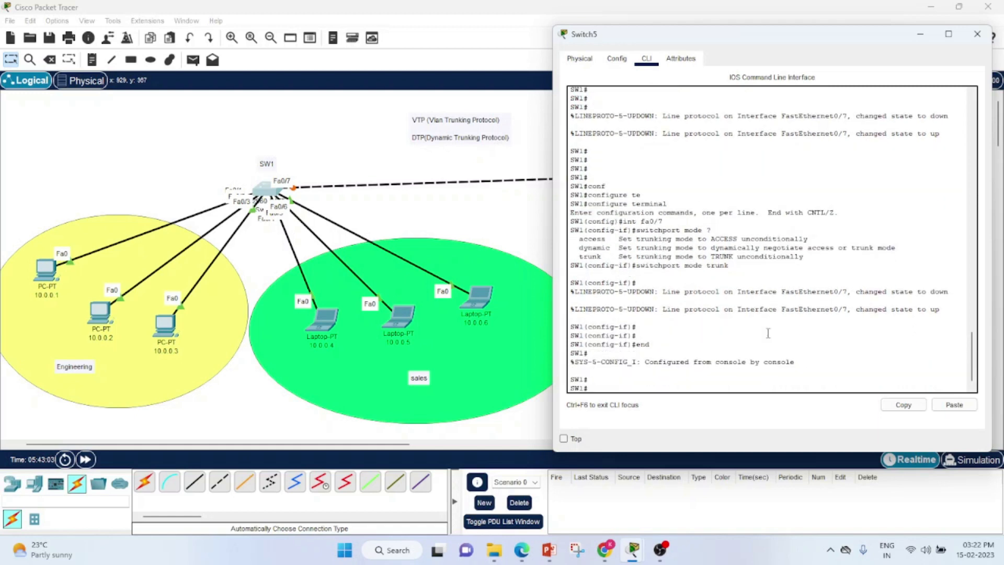
text(wr)
key(Return)
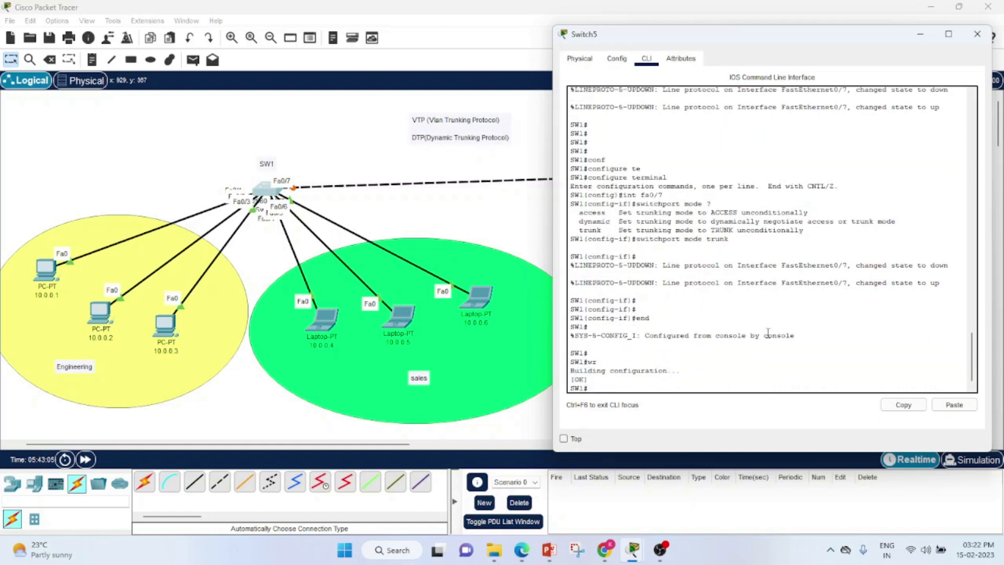
click(977, 34)
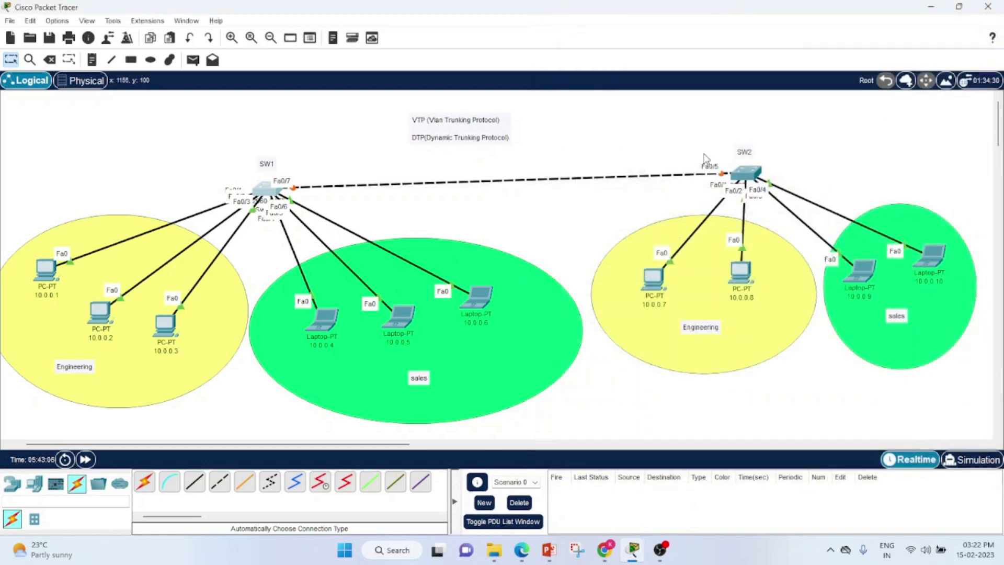
Bring up SW2's command line, move its window away from the switch, and advance to a fresh prompt with blank lines.
click(757, 181)
drag(568, 61, 421, 61)
click(272, 407)
key(Return)
key(Return)
key(Return)
key(Return)
key(Return)
key(Return)
key(Return)
key(Return)
key(Return)
key(Return)
key(Return)
key(Return)
key(Return)
key(Return)
key(Return)
key(Return)
key(Return)
key(Return)
key(Return)
key(Return)
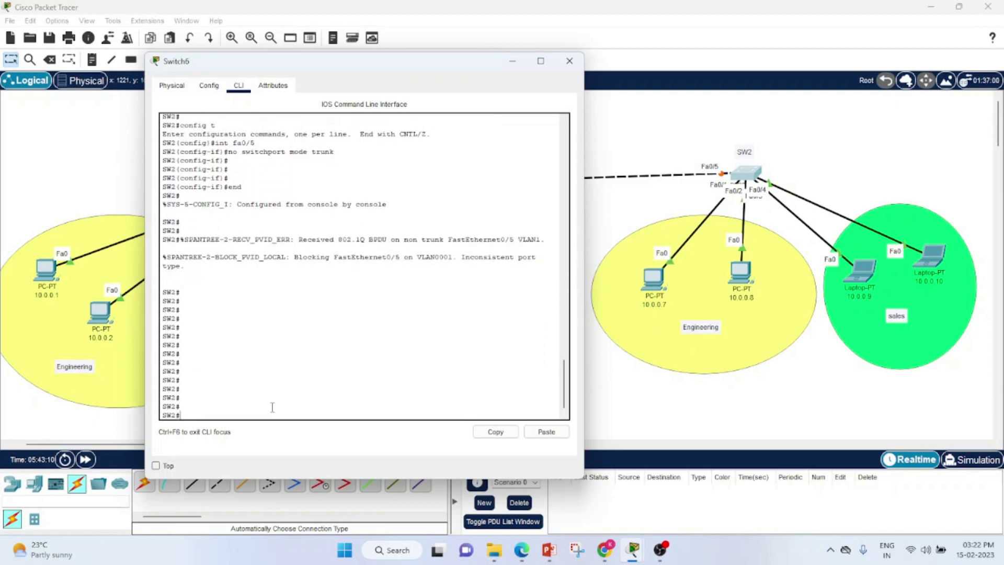
Enter global configuration mode on SW2 with configure terminal and select interface f0/5.
text(con)
key(Tab)
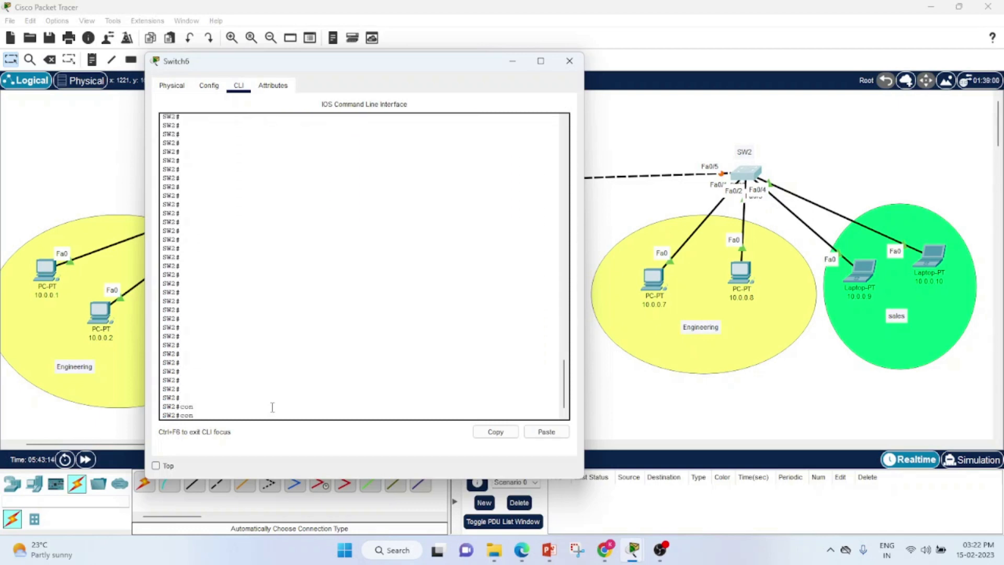
text(f)
key(Tab)
text(ter)
key(Tab)
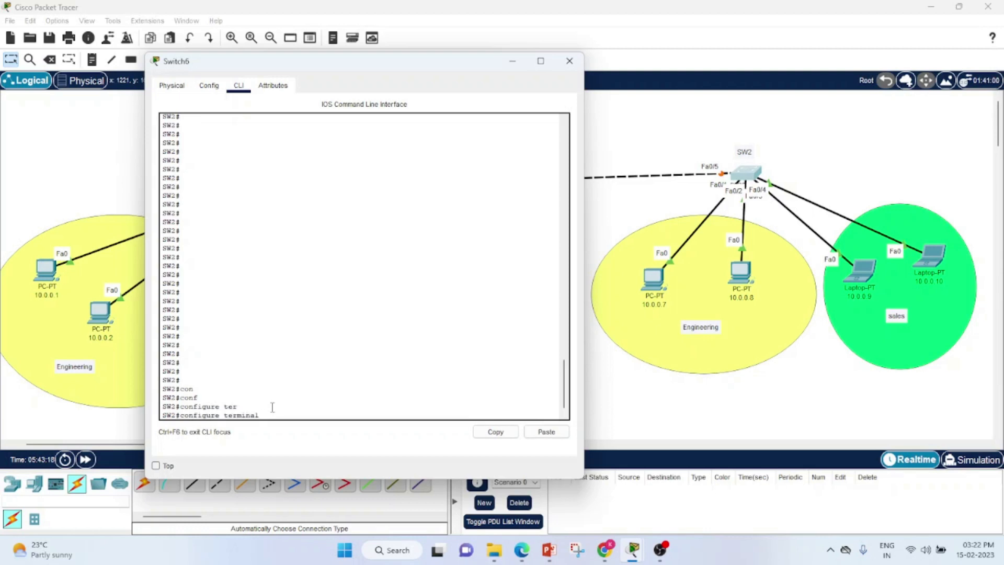
key(Return)
text(int f0/)
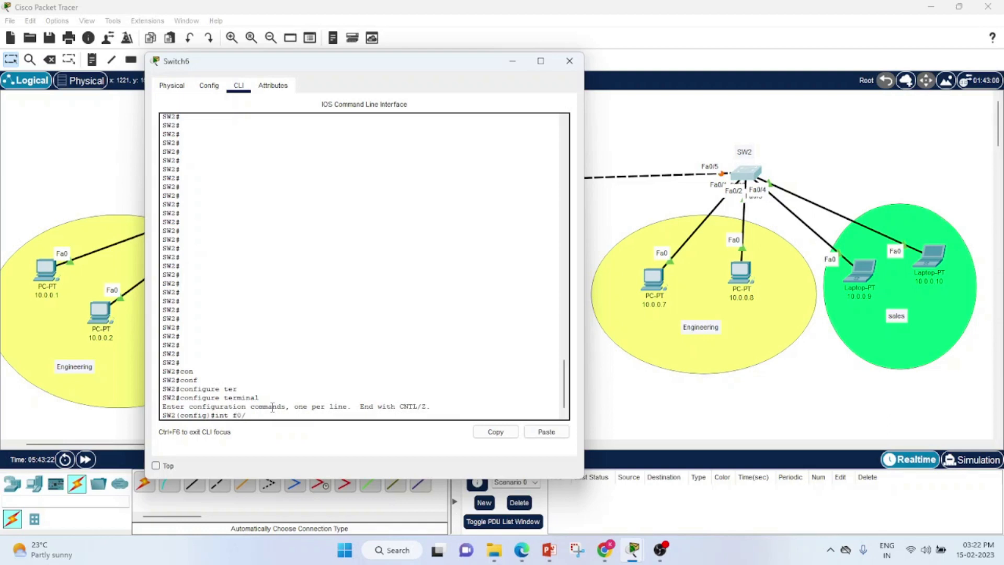
text(5)
key(Return)
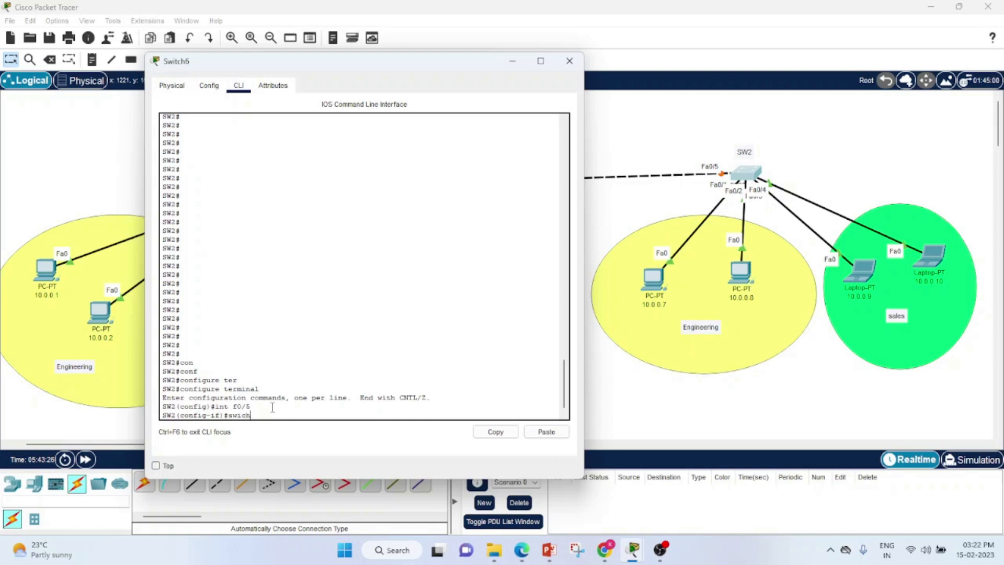
text(swichport)
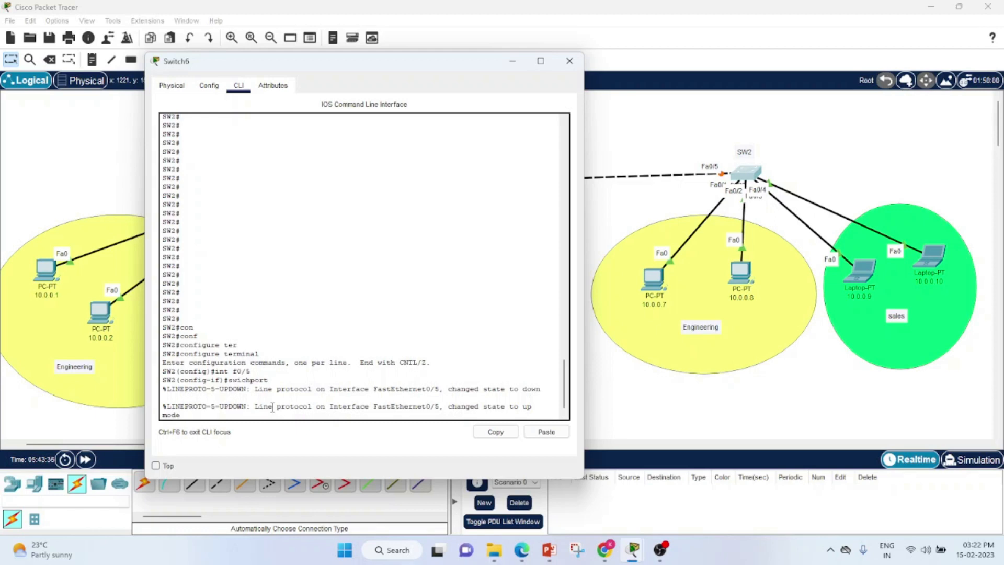
text(trunk)
key(Return)
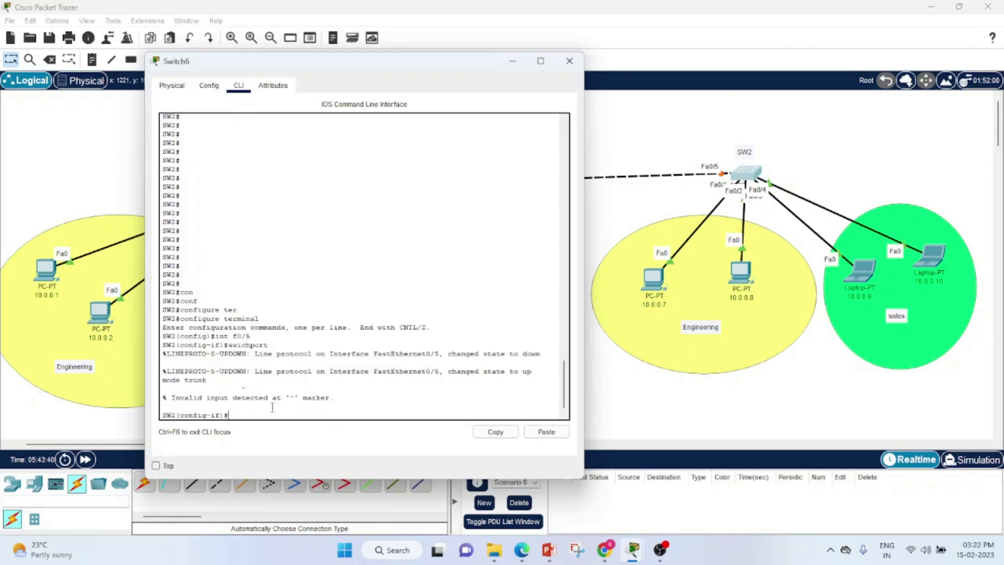
key(Up)
key(BackSpace)
key(BackSpace)
key(BackSpace)
key(BackSpace)
key(BackSpace)
key(BackSpace)
key(BackSpace)
key(BackSpace)
key(BackSpace)
key(BackSpace)
key(BackSpace)
key(BackSpace)
key(BackSpace)
key(BackSpace)
key(BackSpace)
key(BackSpace)
key(BackSpace)
key(BackSpace)
key(BackSpace)
Make SW2's f0/5 an unconditional trunk port with switchport mode trunk.
text(switch)
key(Tab)
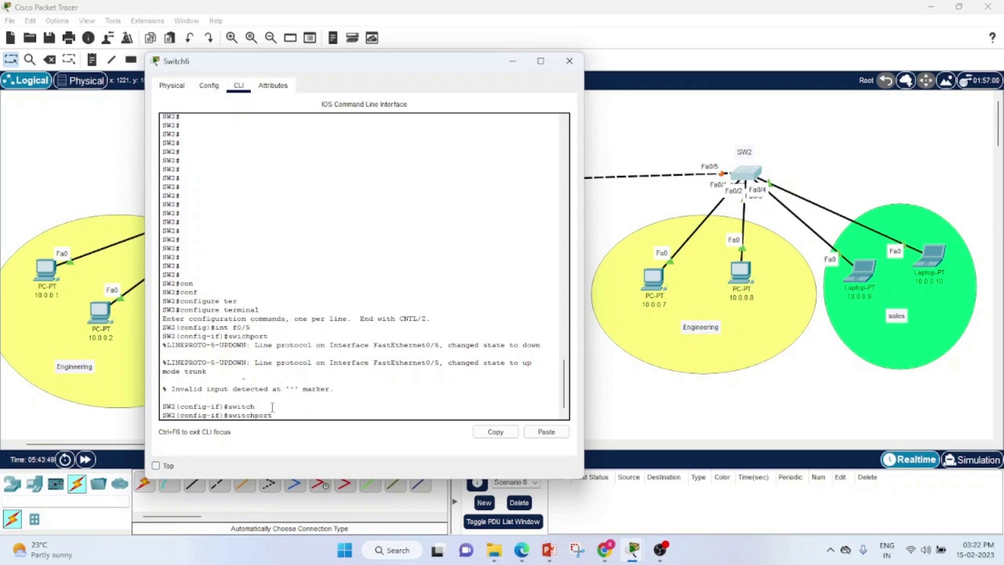
text(mode)
key(Tab)
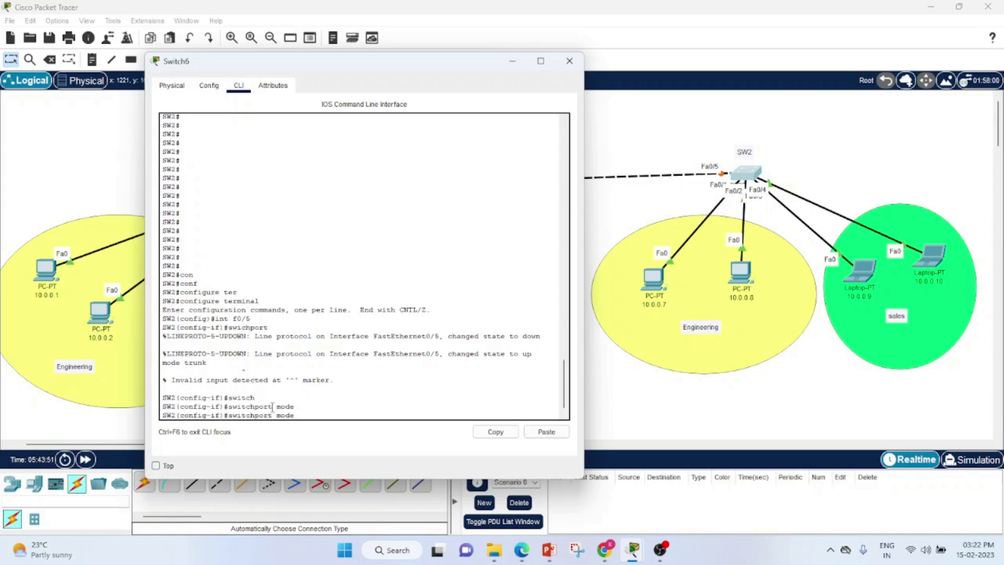
text(trunk)
key(Return)
key(Return)
key(Return)
key(Return)
key(Return)
Leave SW2's interface configuration and return to privileged EXEC mode with end.
text(end)
key(Return)
key(Return)
key(Return)
key(Return)
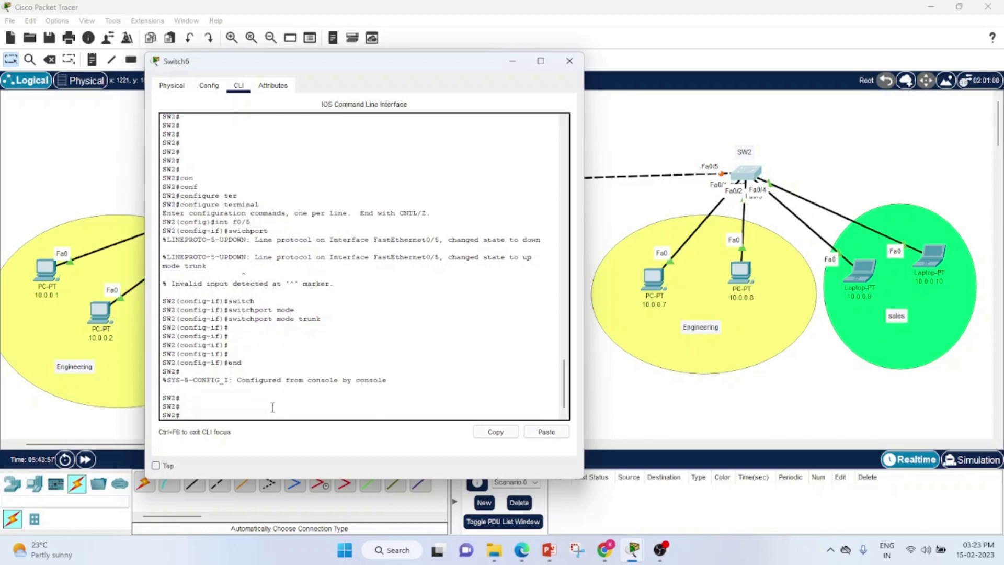
Save SW2's running configuration with wr and close the switch's window.
key(Return)
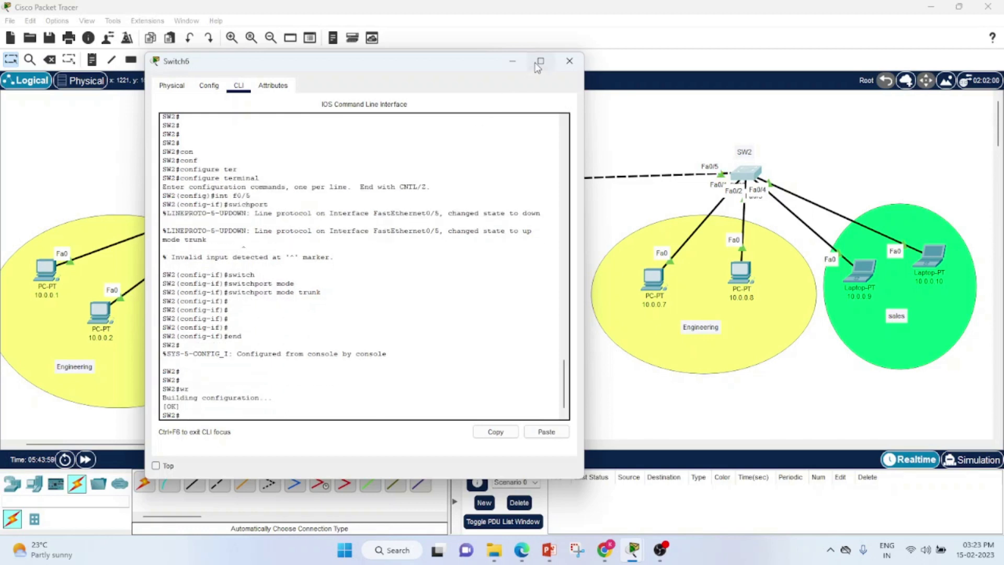
click(570, 62)
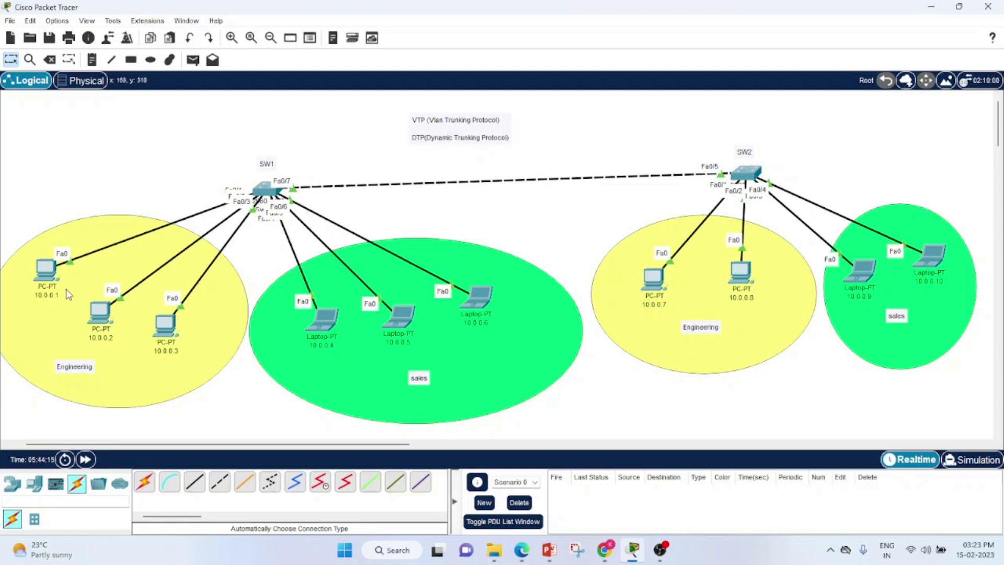
Ping 10.0.0.7 from the command prompt of PC 10.0.0.1, highlight the packet statistics, and close the PC's window.
mouse_move(42, 255)
click(46, 269)
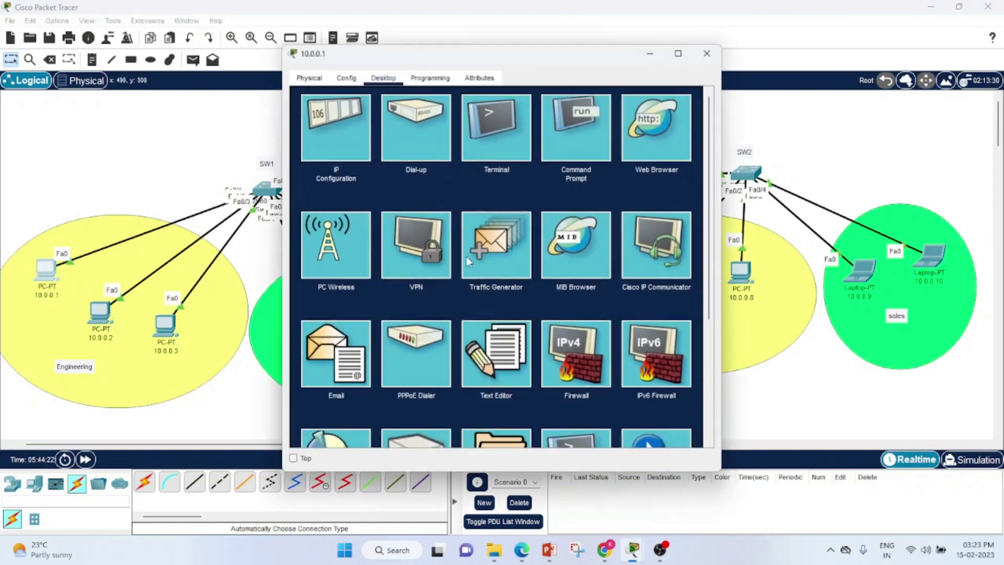
click(548, 146)
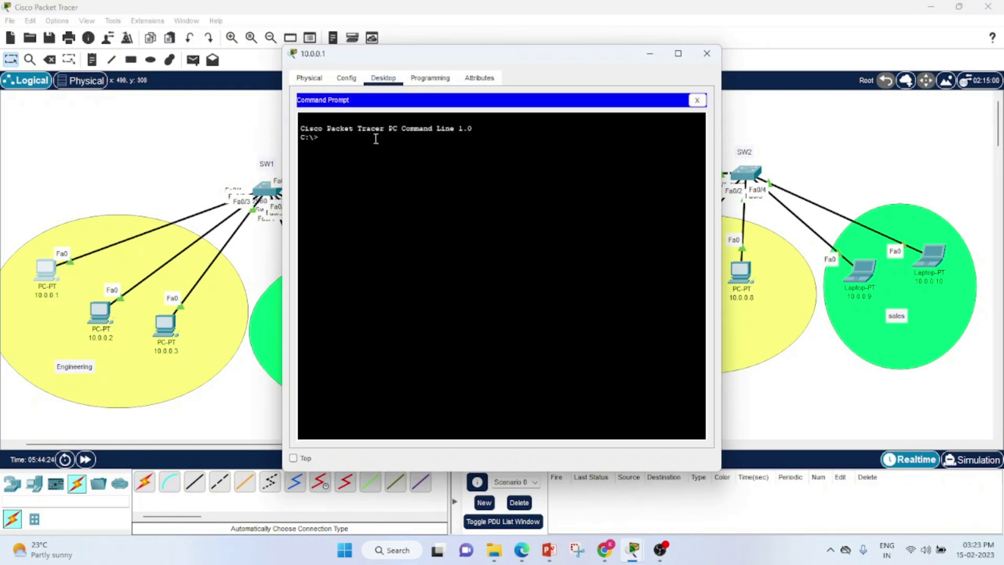
text(ping 10.0.0.7)
key(Return)
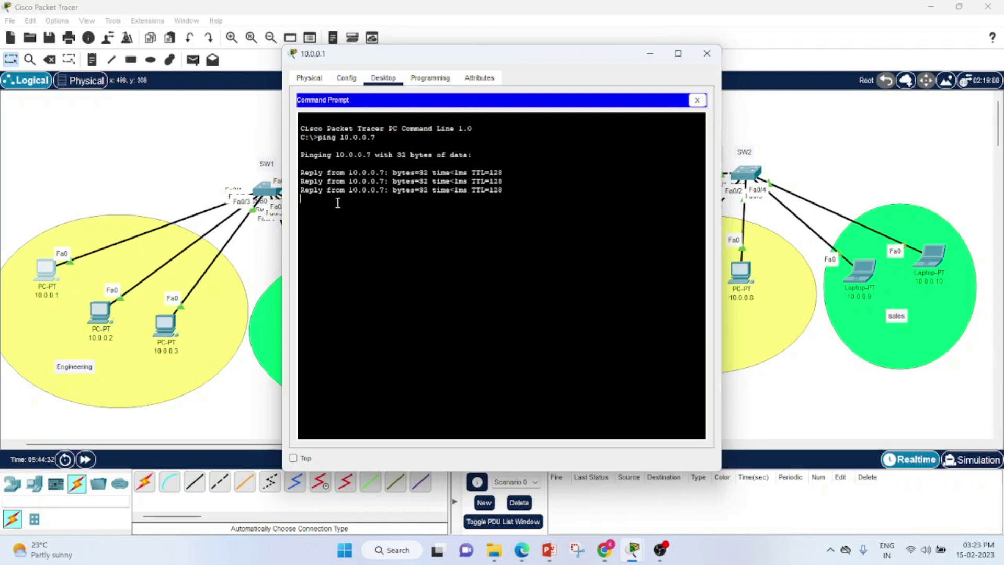
drag(545, 219, 574, 226)
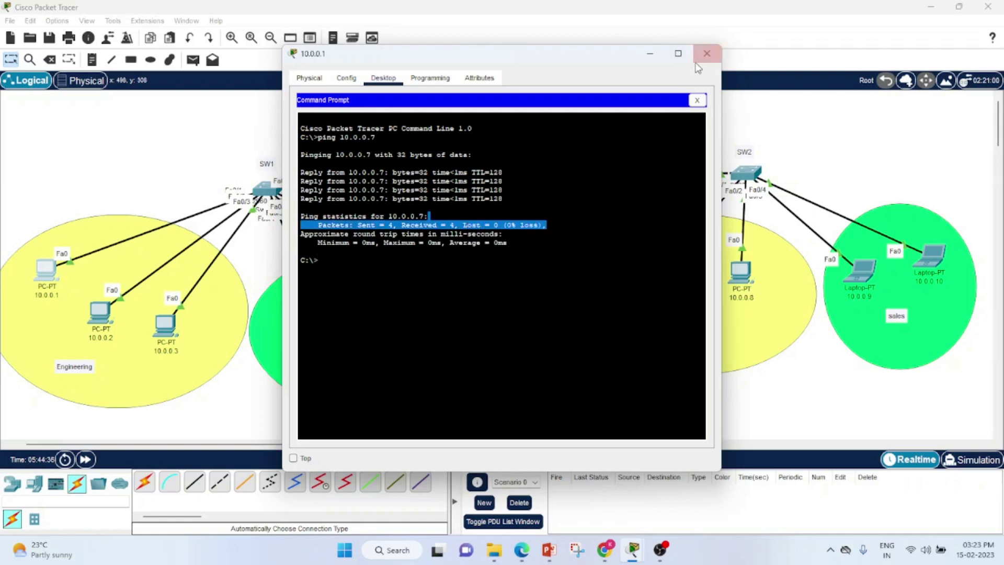
click(707, 53)
Open the command prompt of laptop 10.0.0.6, move its window away from SW2's hosts, and advance to a fresh prompt with blank lines.
click(474, 301)
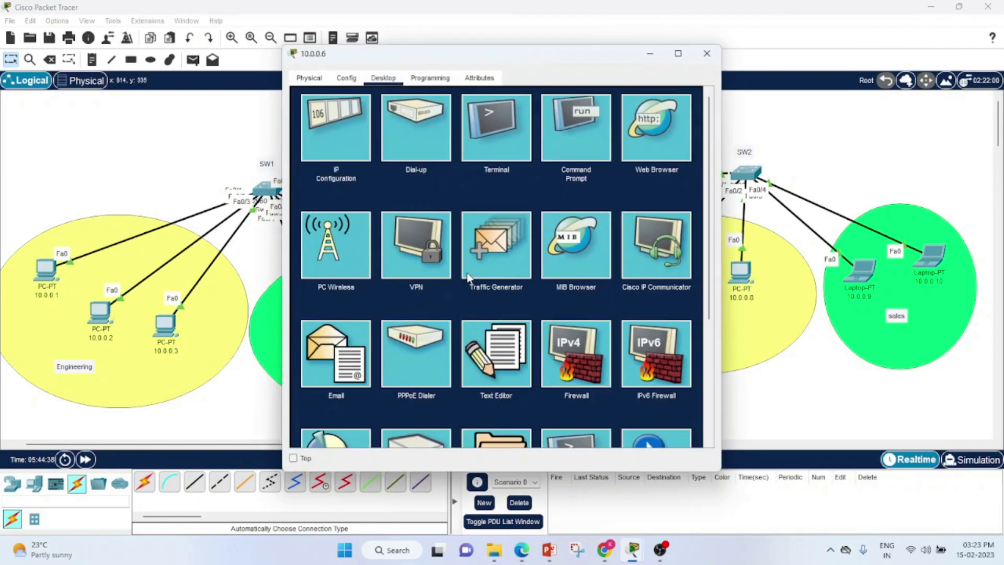
drag(530, 59, 287, 75)
click(341, 160)
key(Return)
key(Return)
key(Return)
key(Return)
key(Return)
key(Return)
key(Return)
key(Return)
key(Return)
key(Return)
key(Return)
key(Return)
key(Return)
key(Return)
key(Return)
key(Return)
key(Return)
key(Return)
key(Return)
key(Return)
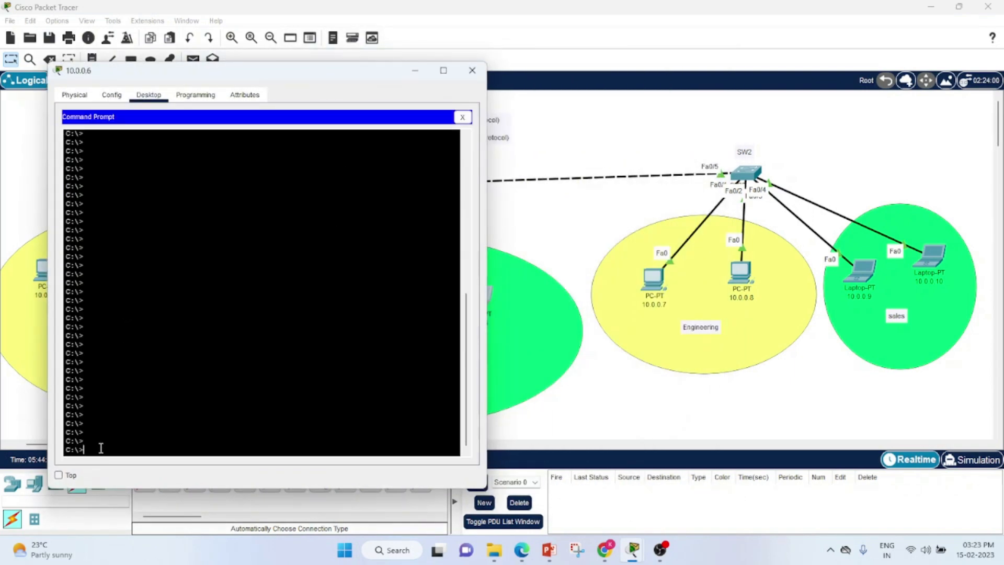
Ping 10.0.0.10 from laptop 10.0.0.6, then close its command prompt and window.
text(ping 10.0.0.10)
key(Return)
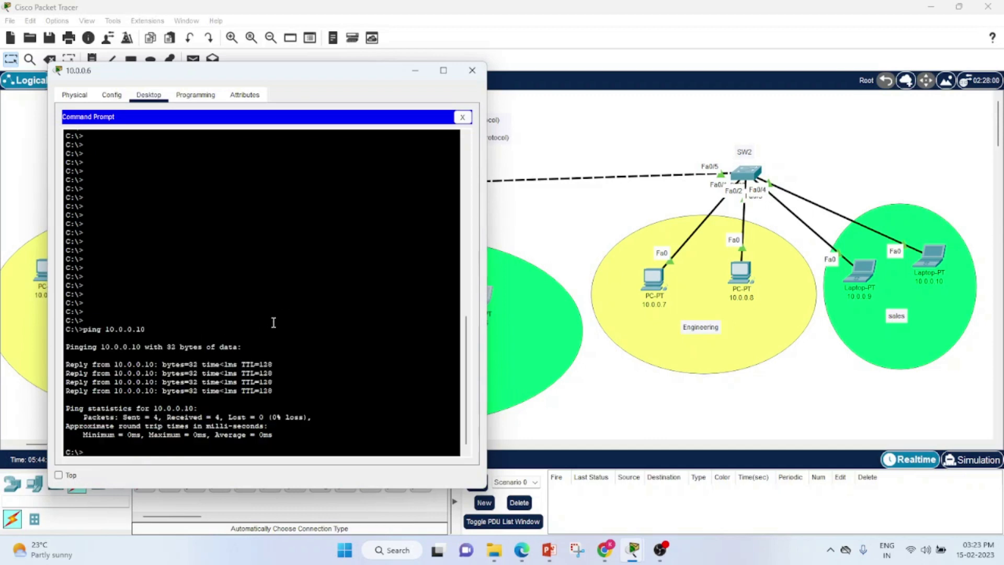
click(463, 116)
click(472, 70)
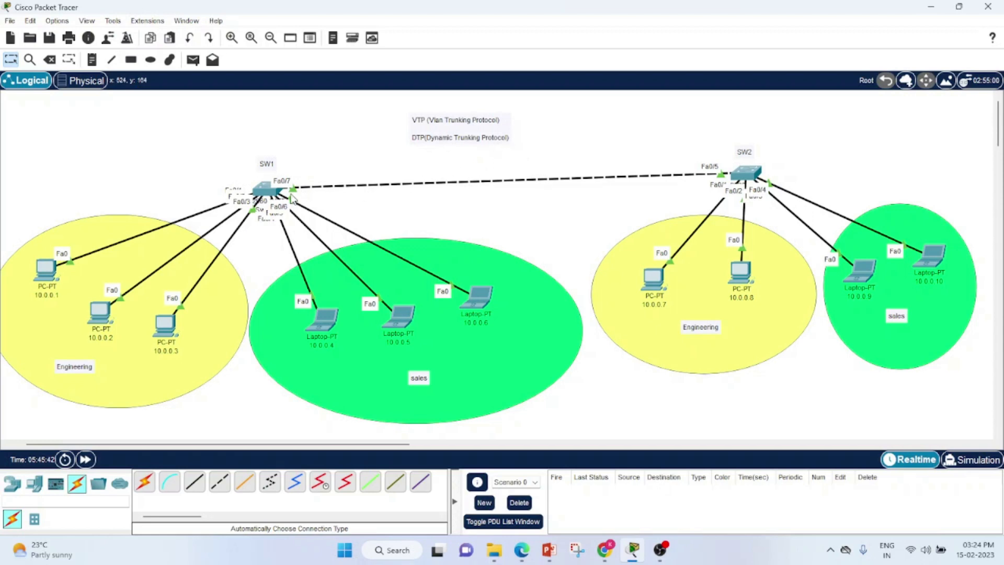
Switch to PowerPoint, present the VTP (VLAN Trunk Protocol) slide full screen, and advance to the VTP modes slide.
mouse_move(269, 193)
click(549, 549)
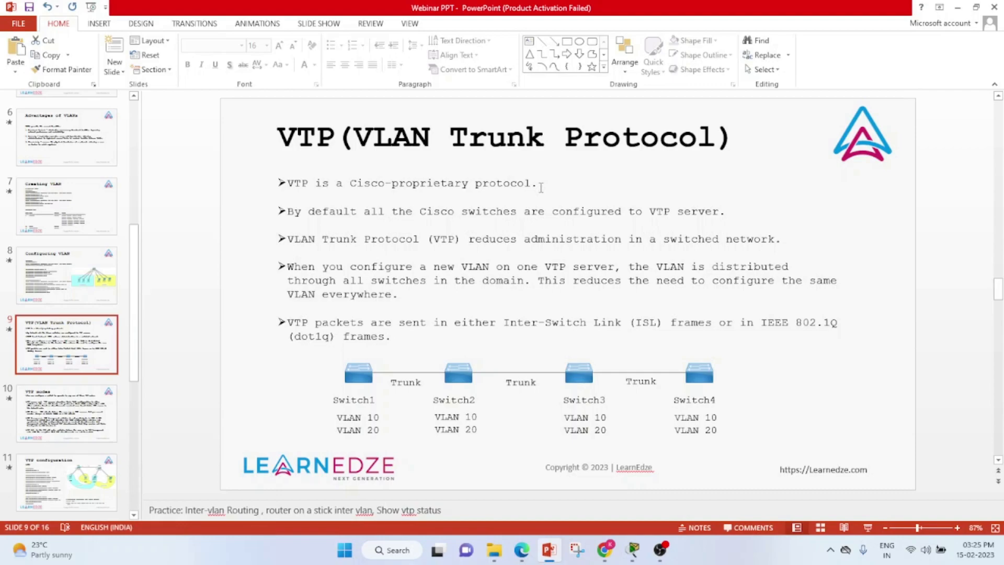
click(868, 527)
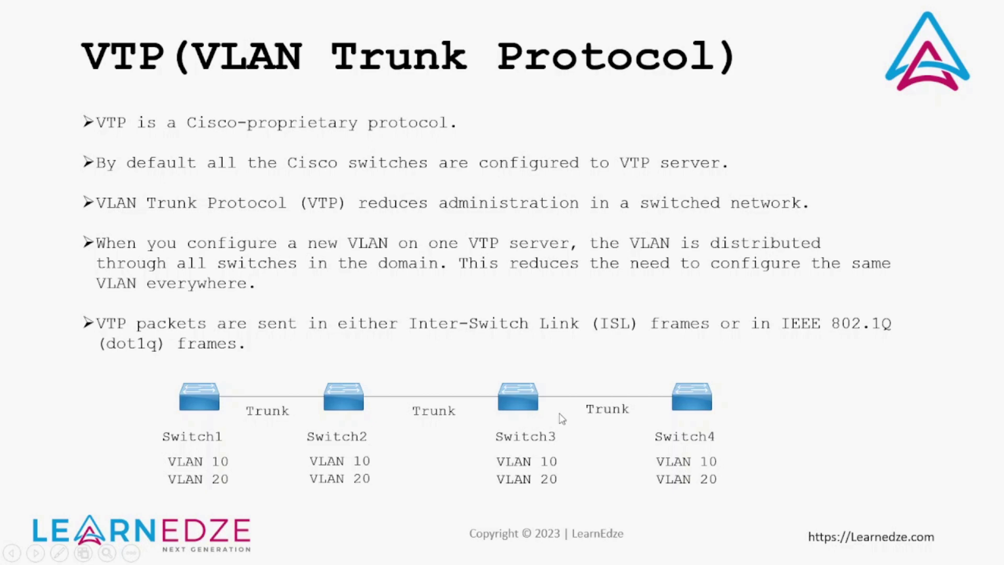
key(Right)
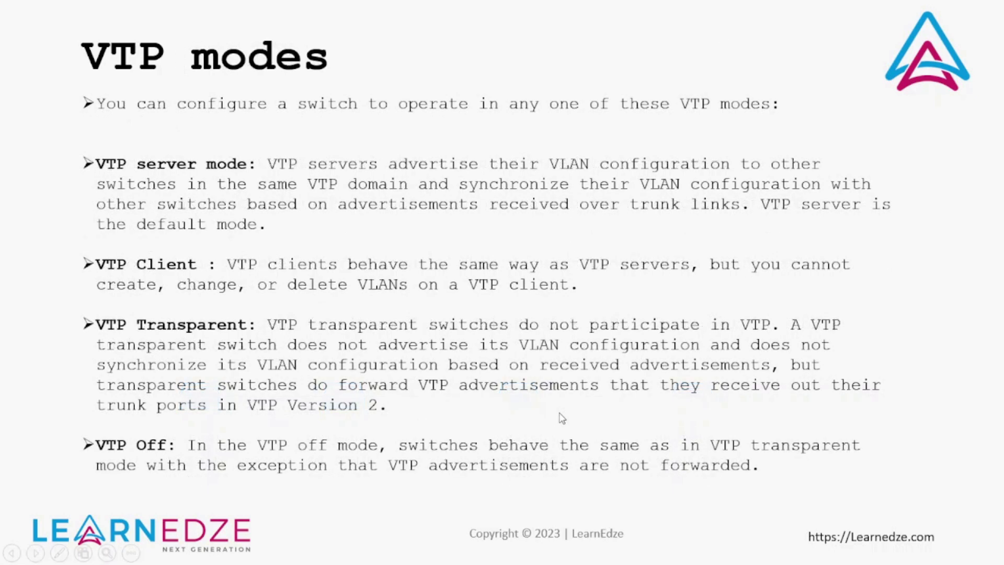
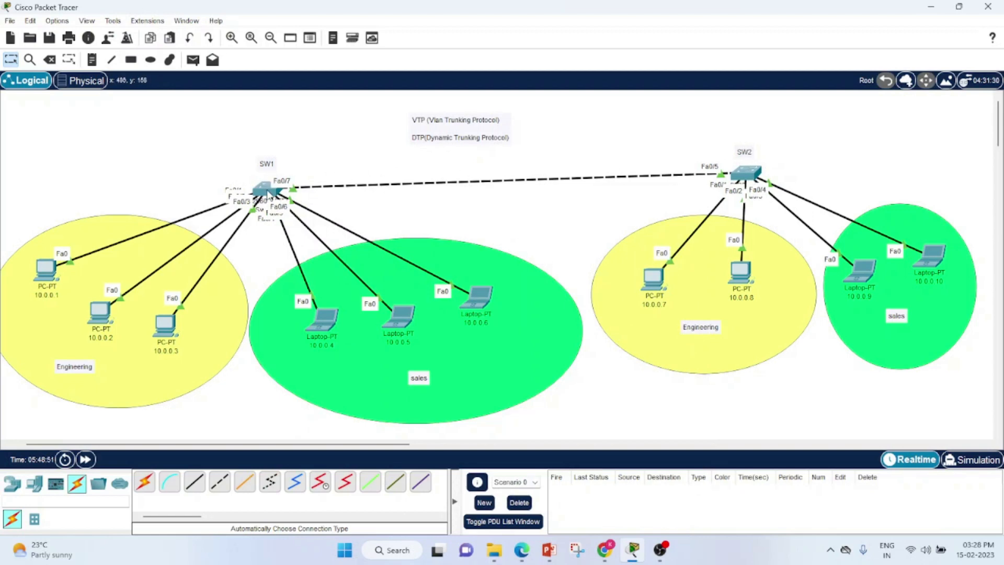
Open SW1's command line and display its VTP settings with show vtp status.
click(267, 192)
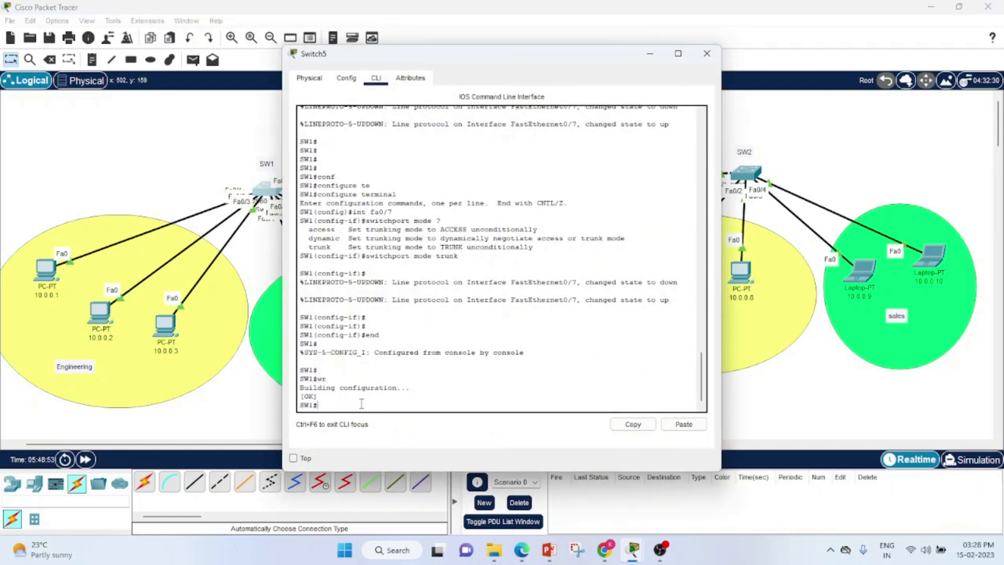
key(Return)
key(Return)
key(Return)
key(Return)
key(Return)
key(Return)
text(show vtp stat)
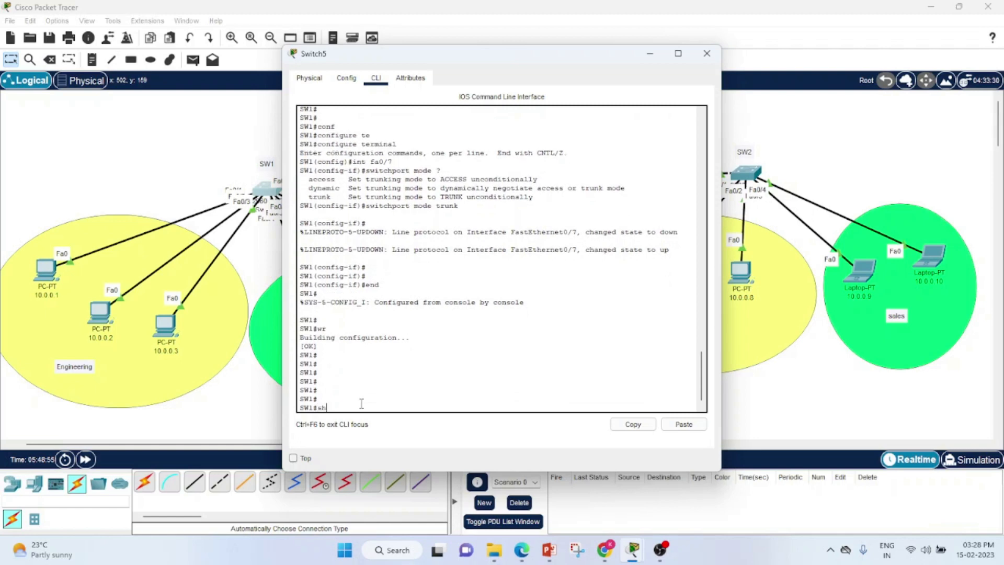
key(Tab)
text(vtp stat)
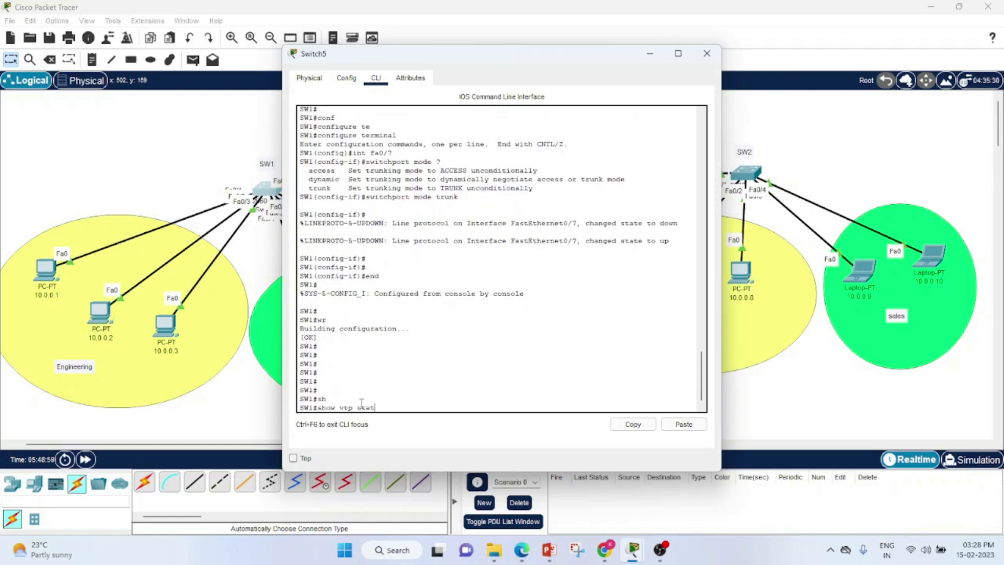
key(Tab)
key(Return)
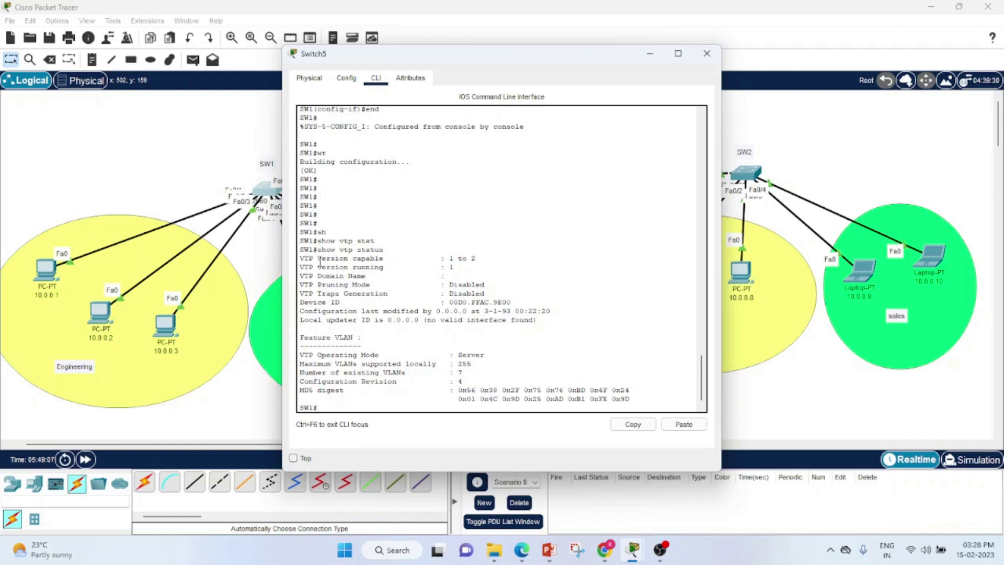
Highlight the VTP version, pruning mode, domain name and operating mode in SW1's status output, and close the window.
drag(448, 258, 481, 257)
click(444, 285)
drag(495, 285, 294, 288)
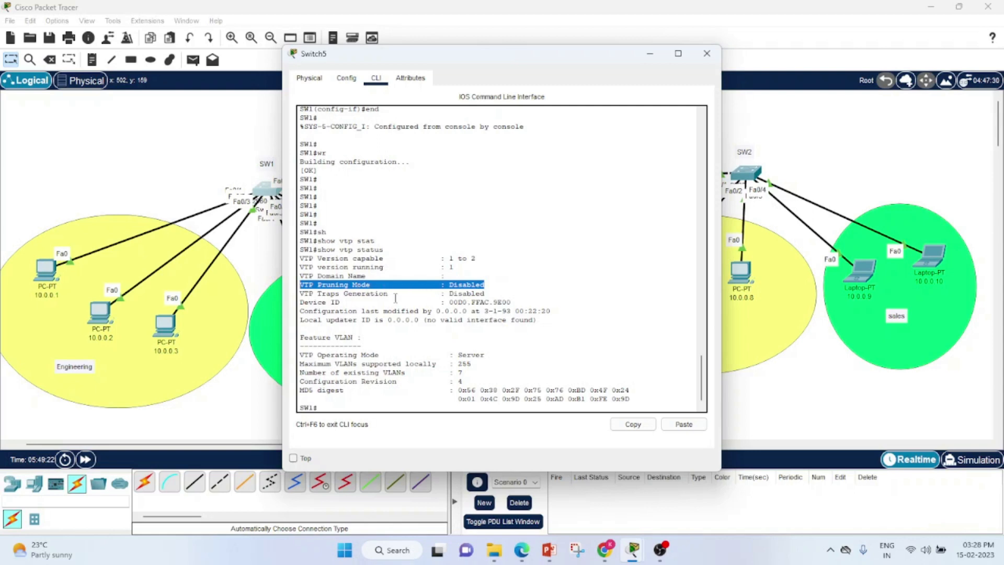
drag(441, 276, 299, 276)
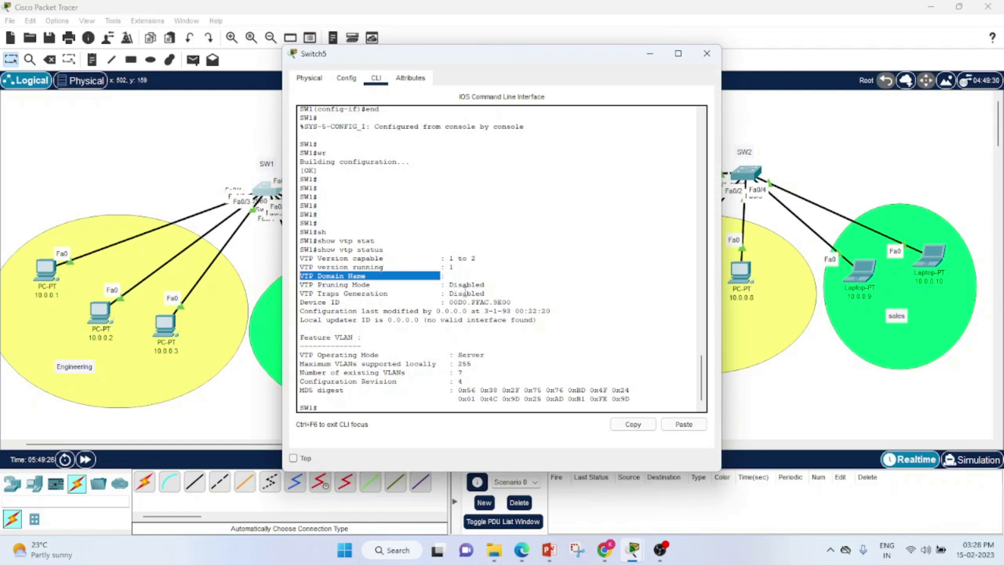
drag(485, 355, 298, 357)
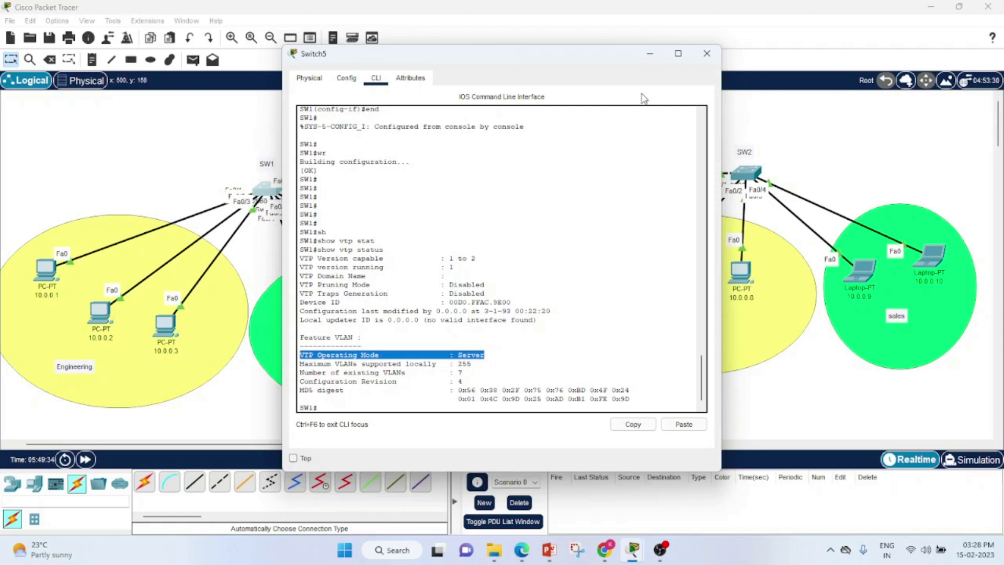
click(706, 53)
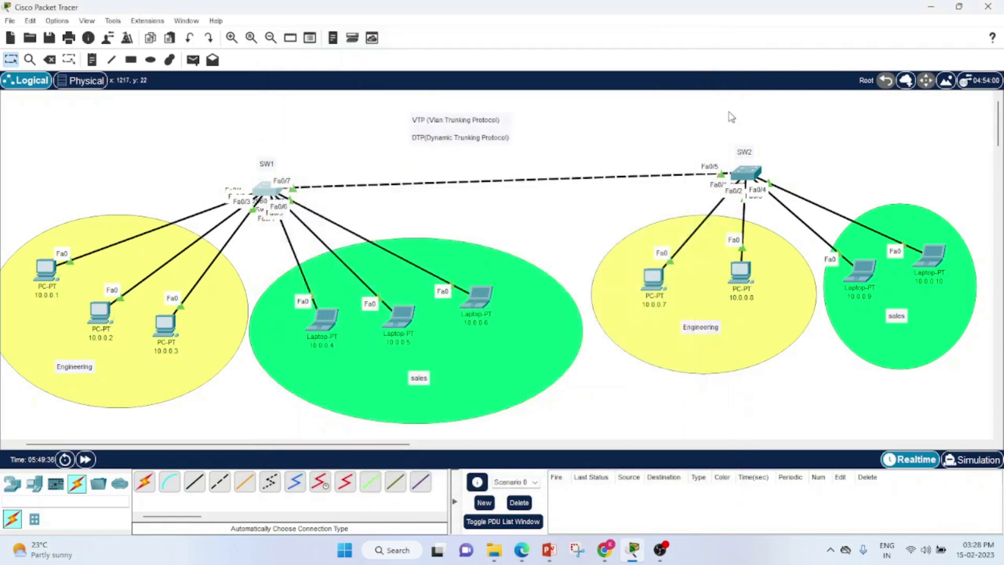
Run show vtp status on SW2, highlight its VTP operating mode, and close the window.
click(745, 177)
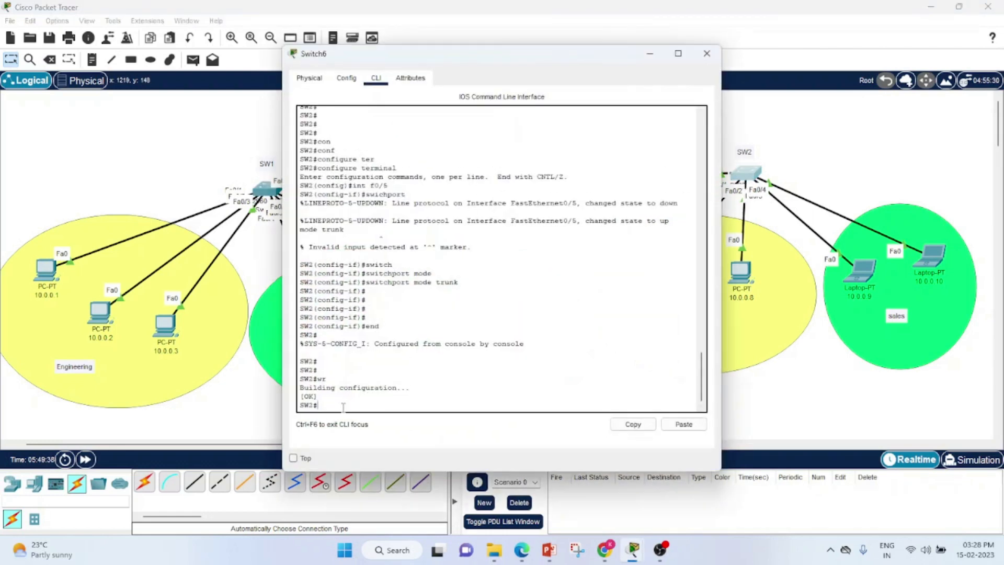
text(sh)
key(Tab)
text(vt)
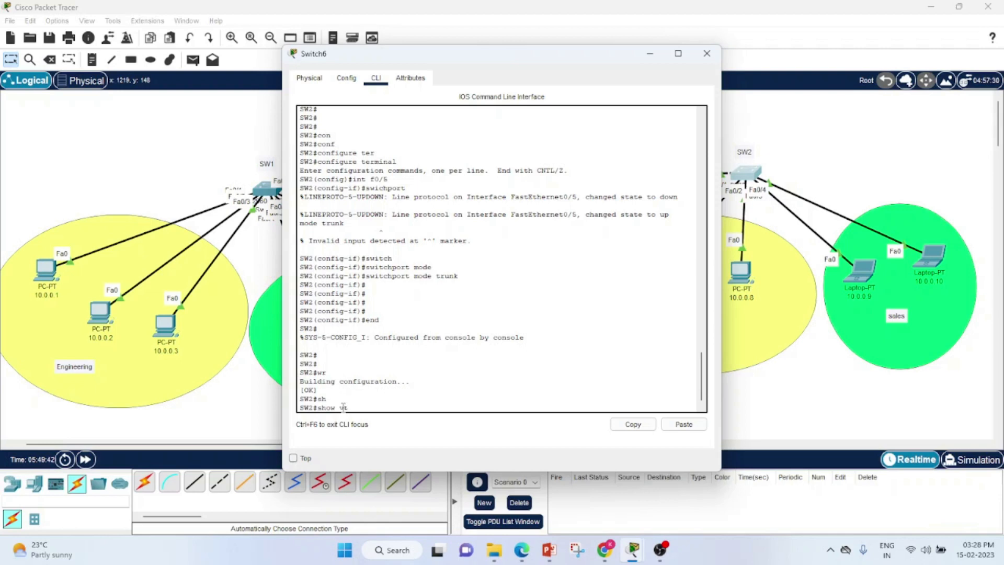
key(Tab)
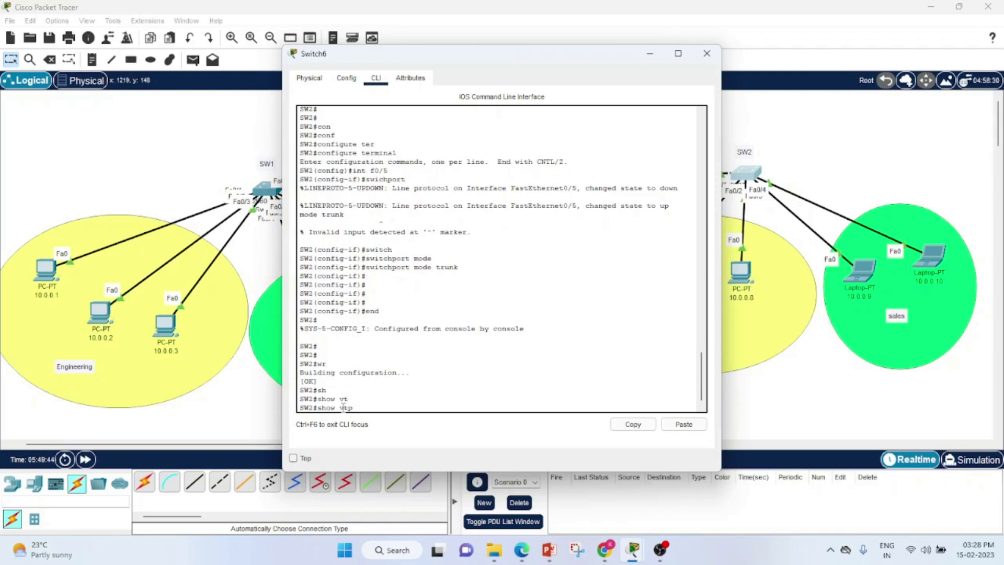
text(stat)
key(Tab)
key(Return)
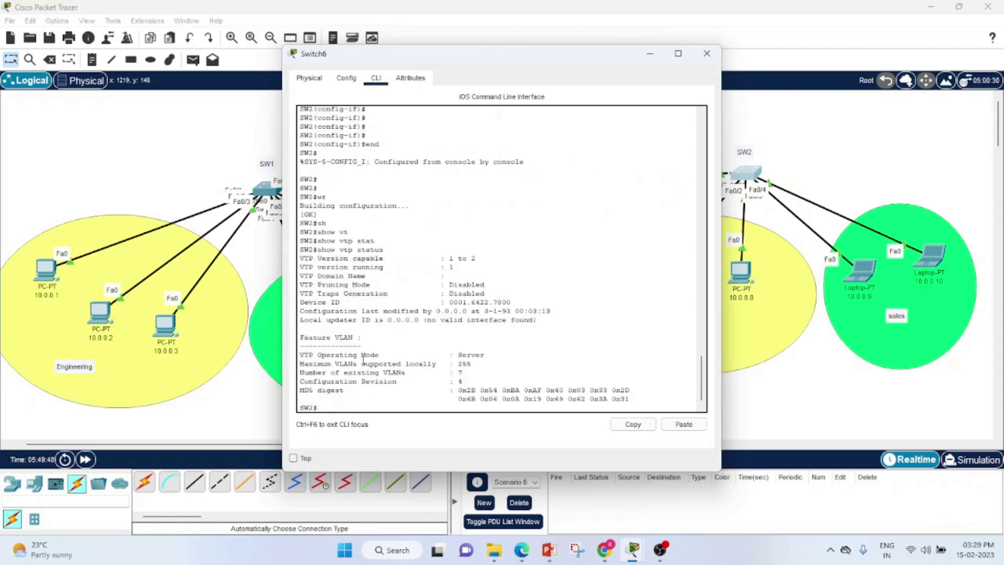
drag(301, 355, 492, 356)
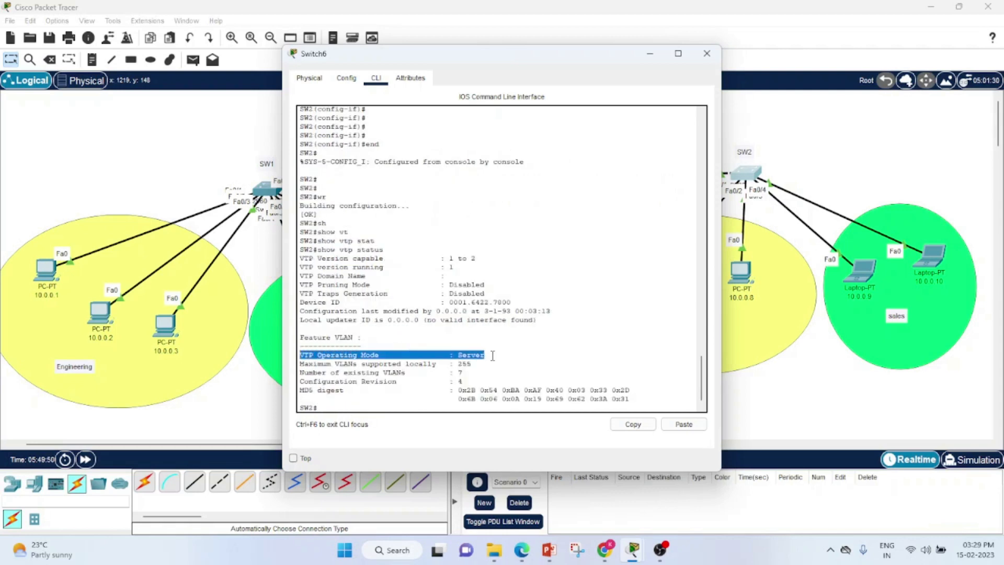
click(708, 54)
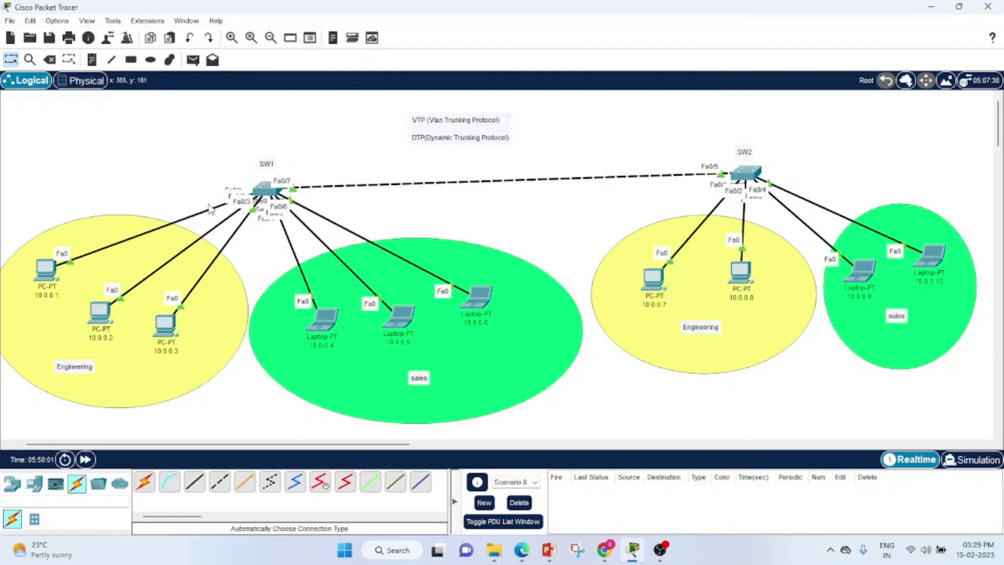
drag(221, 136, 303, 221)
drag(664, 109, 795, 220)
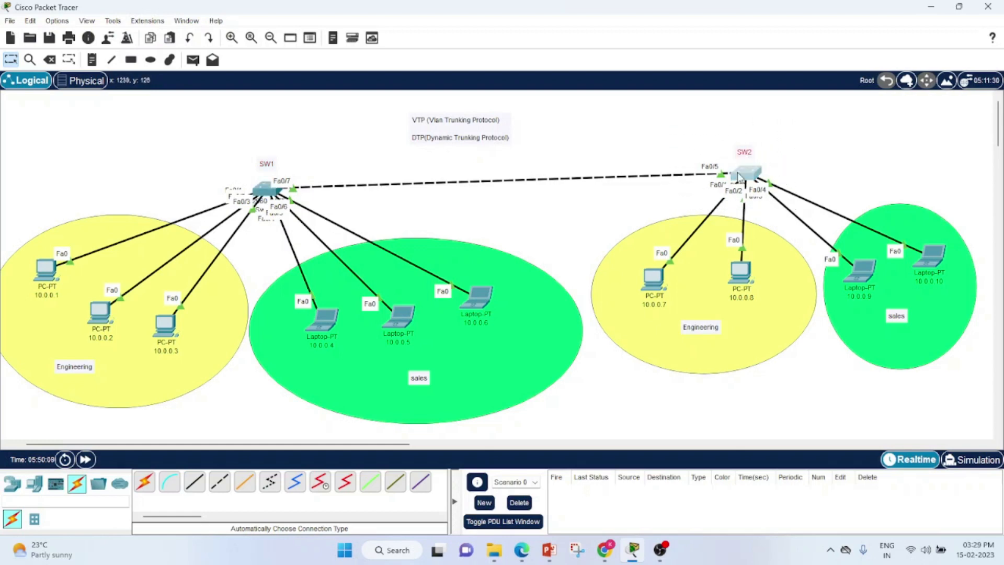
Reopen SW2's command line and advance to a fresh privileged EXEC prompt with blank lines.
click(710, 178)
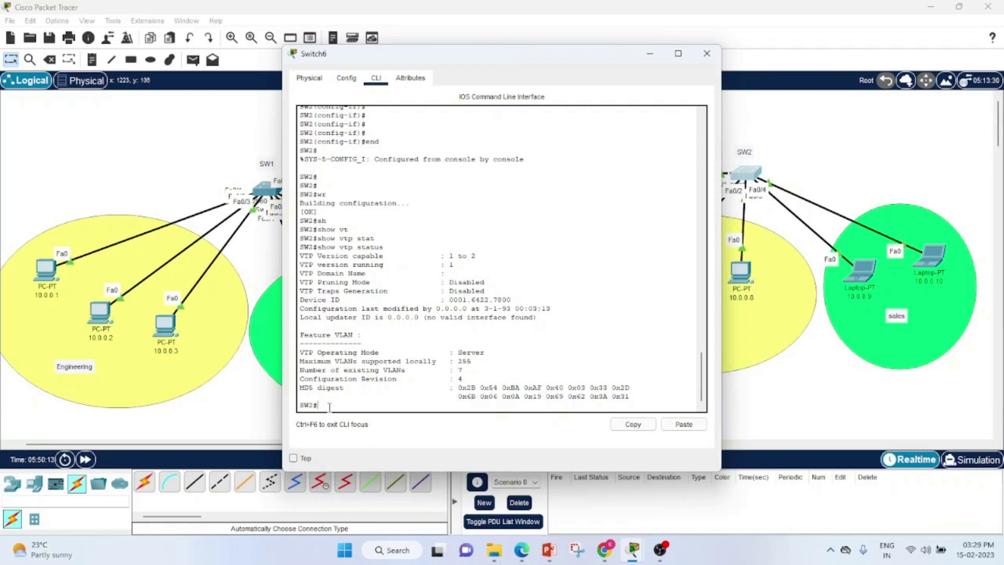
key(Return)
key(Return)
key(Return)
key(Return)
key(Return)
key(Return)
key(Return)
key(Return)
key(Return)
key(Return)
key(Return)
key(Return)
key(Return)
key(Return)
key(Return)
key(Return)
key(Return)
key(Return)
key(Return)
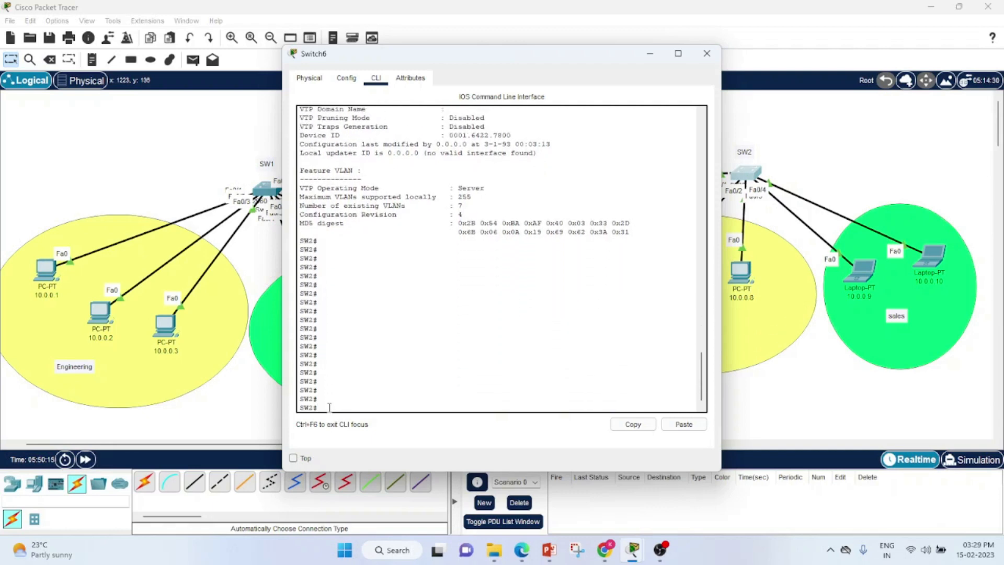
Enter global configuration mode on SW2 with configure terminal and set the switch to VTP client with vtp mode client.
text(conf)
key(Tab)
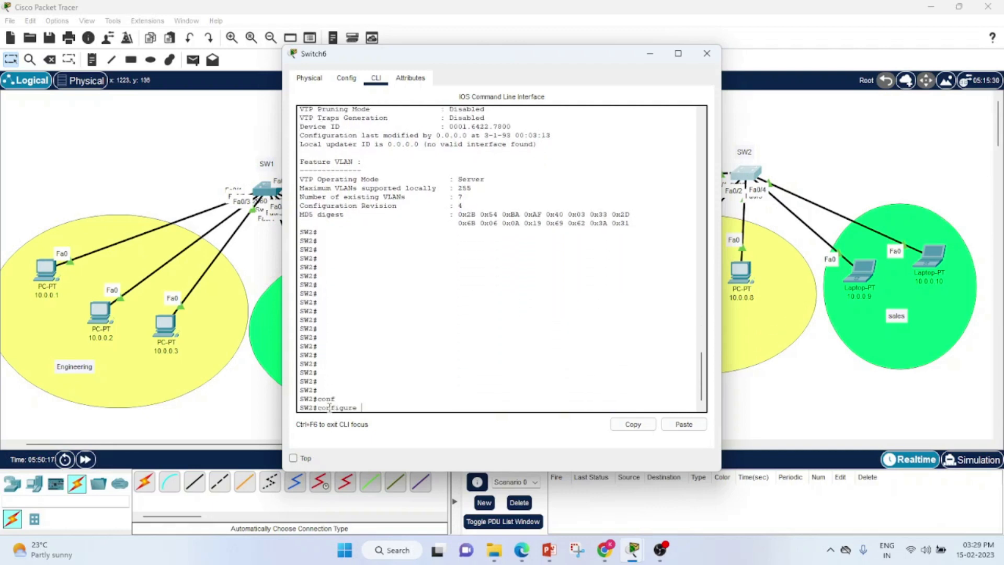
text(ter)
key(Tab)
key(Return)
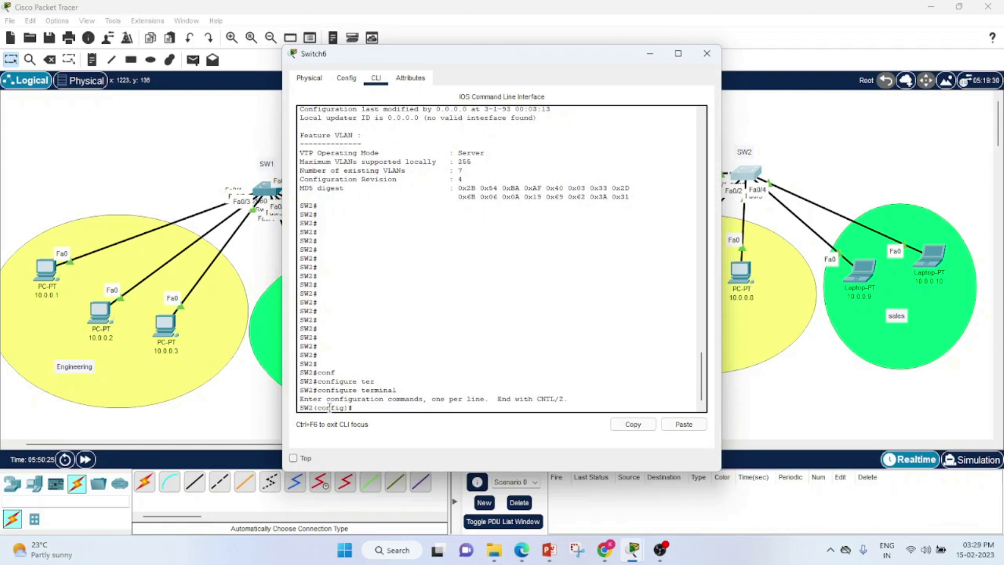
key(Return)
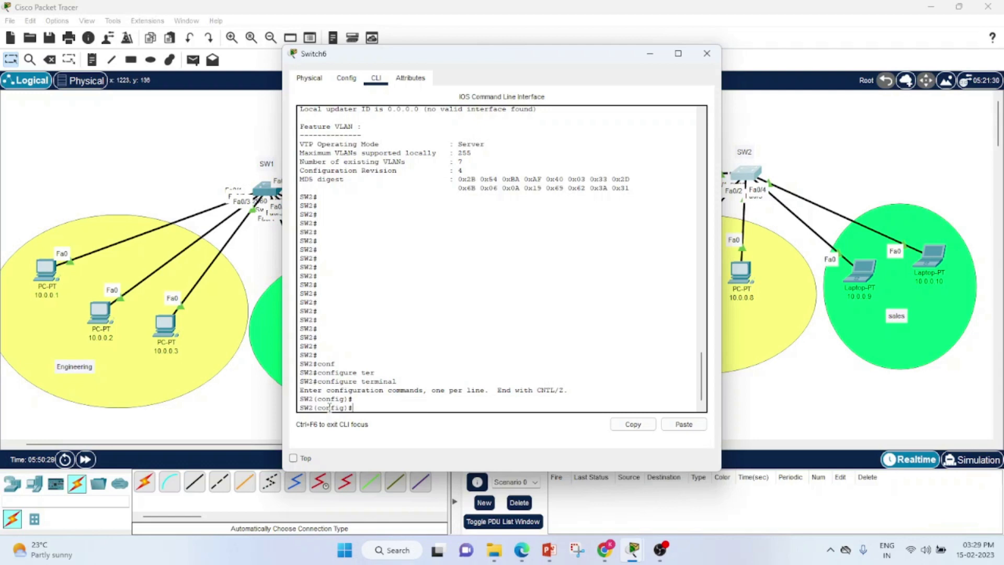
text(vtp mode client)
key(Return)
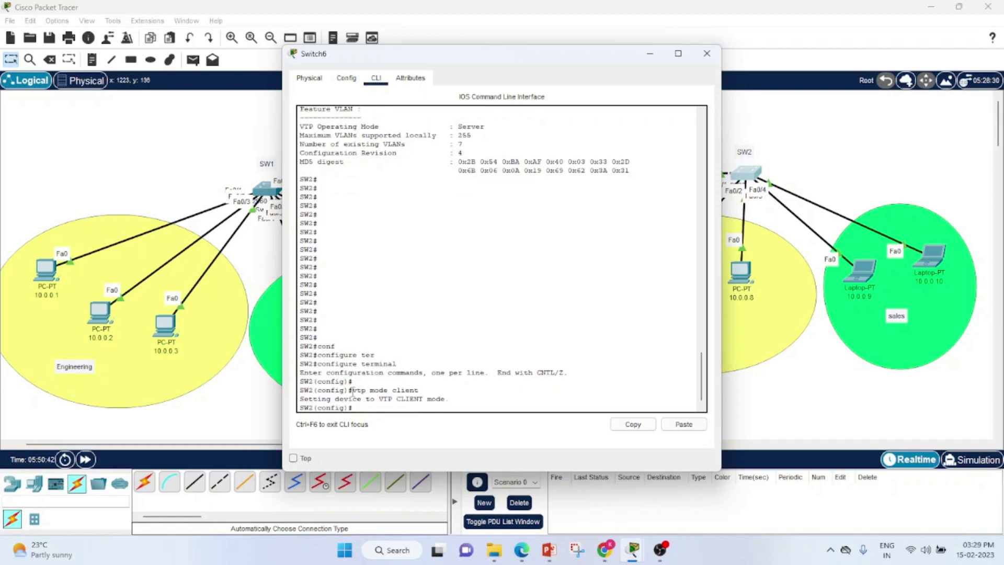
Highlight the vtp mode client command and its response line in SW2's command line, and return to the prompt.
drag(352, 391, 426, 391)
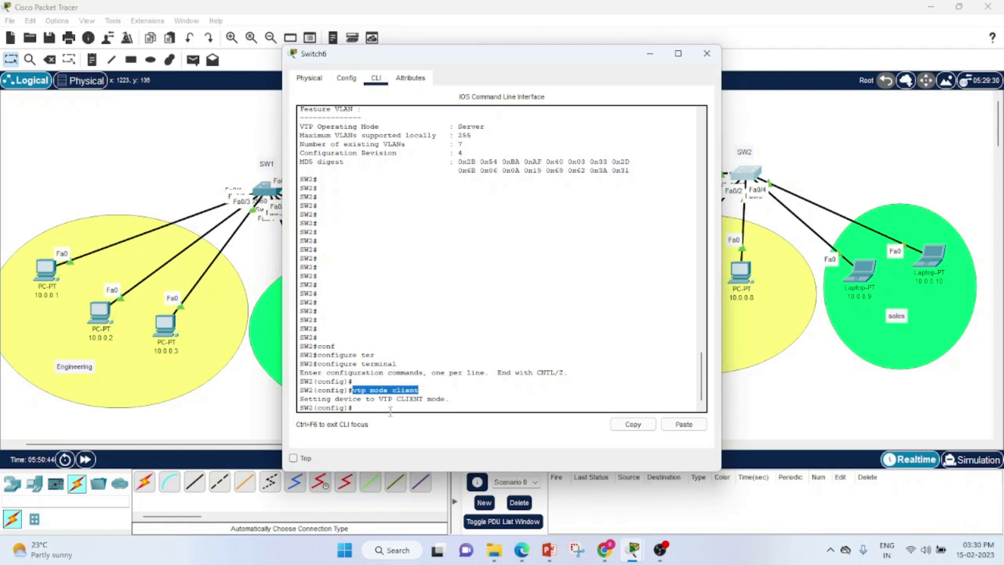
drag(299, 399, 465, 400)
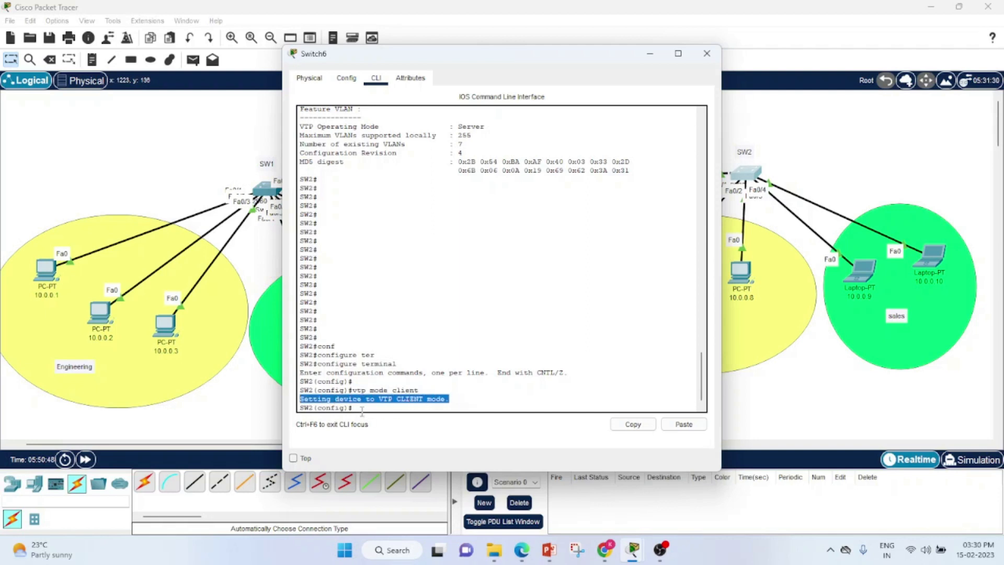
click(362, 412)
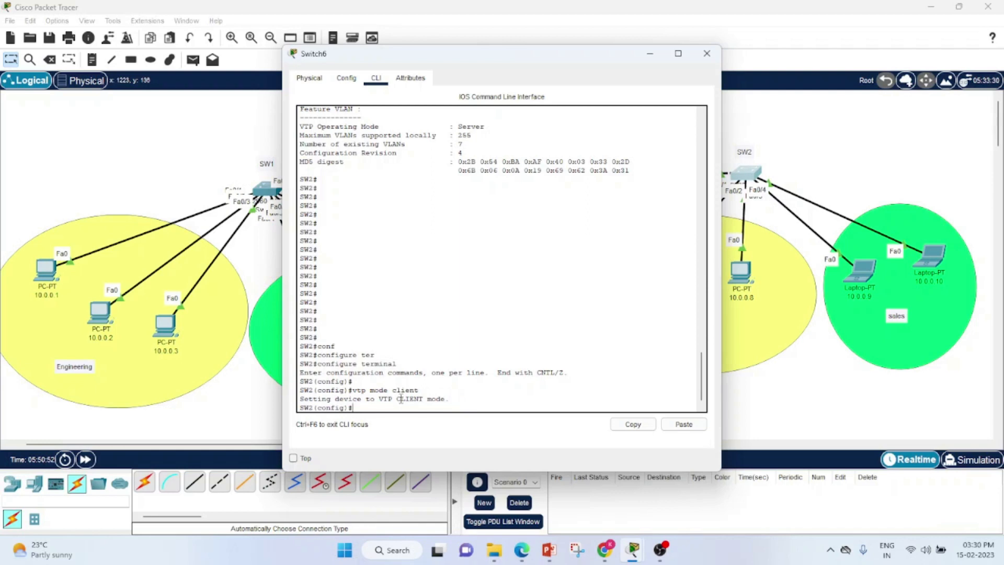
List SW2's available VTP modes with vtp mode ? and highlight the transparent option.
key(Up)
key(BackSpace)
key(BackSpace)
key(BackSpace)
key(BackSpace)
key(BackSpace)
key(BackSpace)
text(?)
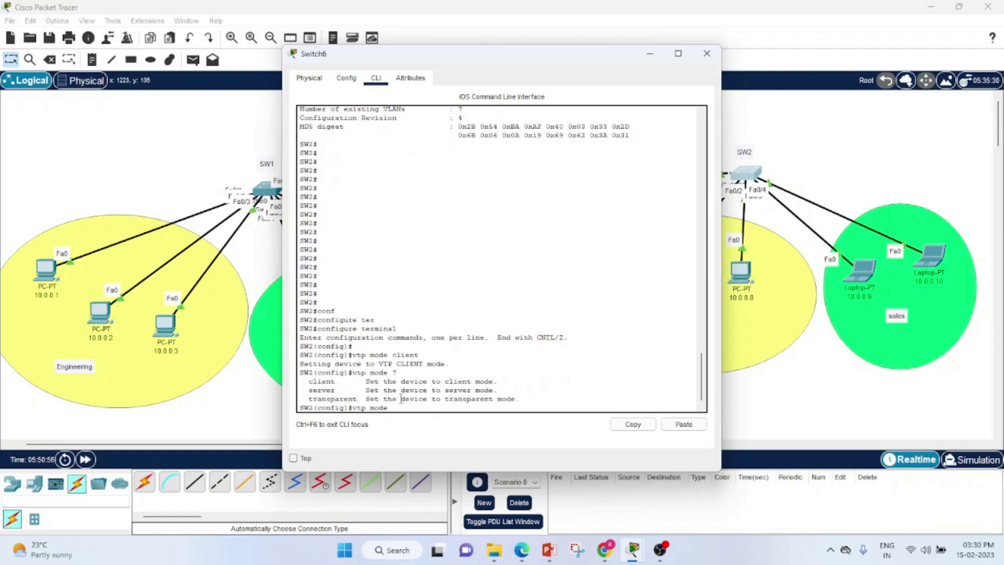
drag(309, 399, 525, 399)
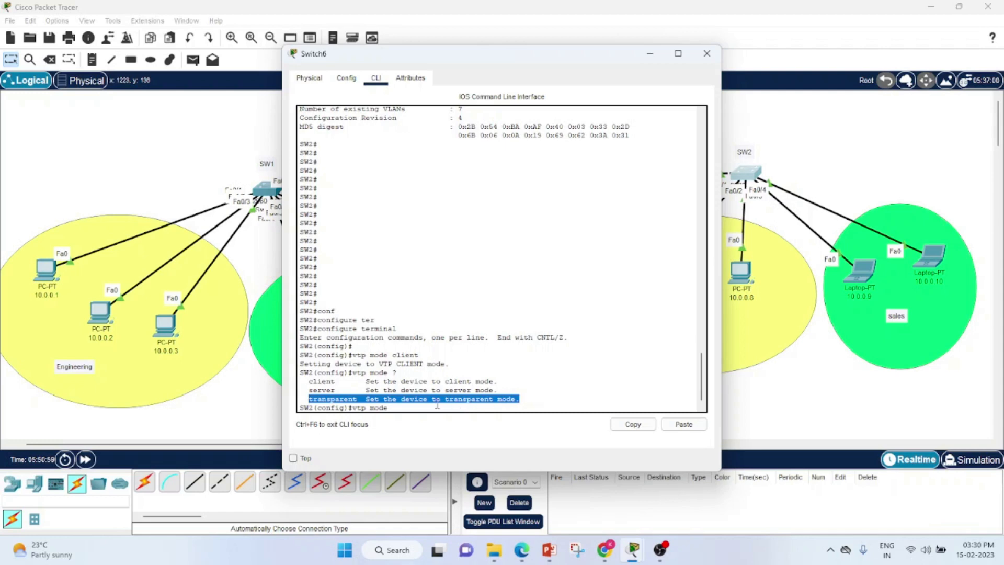
Clear the partial vtp command, exit SW2's configuration mode with end, and advance to a fresh prompt with blank lines.
click(406, 410)
key(BackSpace)
key(BackSpace)
key(BackSpace)
key(BackSpace)
key(BackSpace)
key(BackSpace)
key(BackSpace)
key(BackSpace)
key(BackSpace)
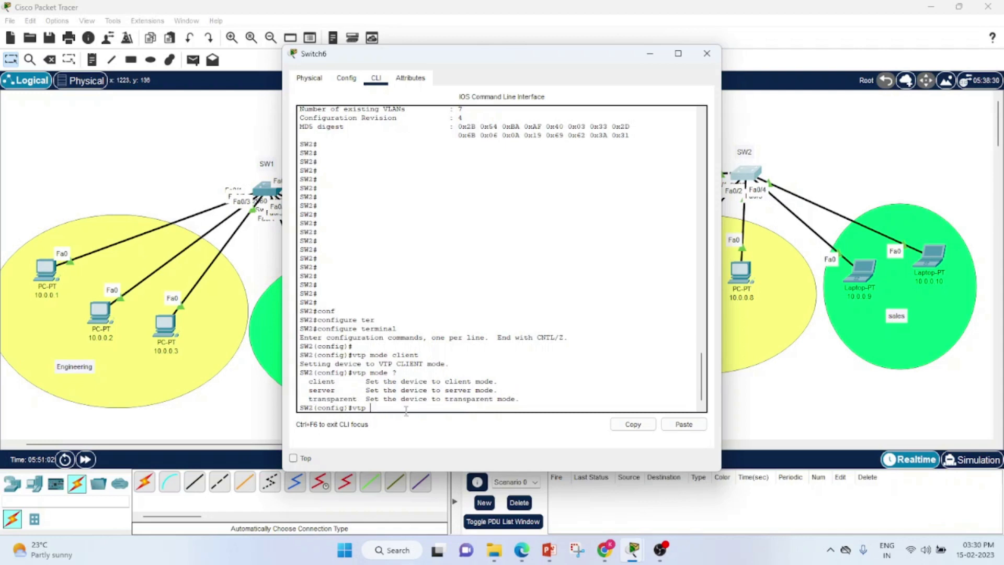
text(end)
key(Return)
key(Return)
key(Return)
key(Return)
key(Return)
key(Return)
key(Return)
key(Return)
key(Return)
key(Return)
key(Return)
key(Return)
key(Return)
key(Return)
key(Return)
key(Return)
key(Return)
key(Return)
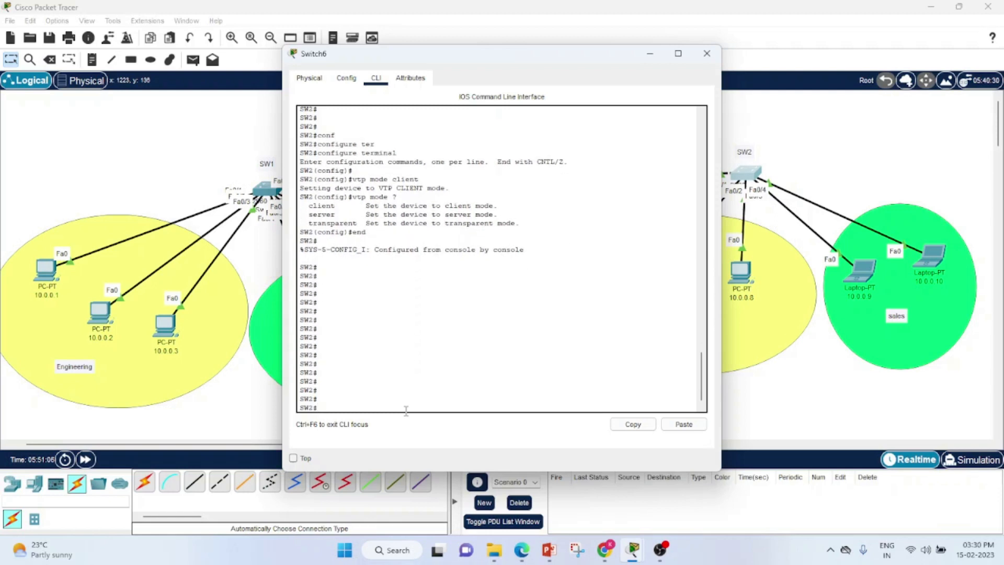
Run show vtp status on SW2, highlight the VTP operating mode line, and close the switch window.
text(sh)
key(Tab)
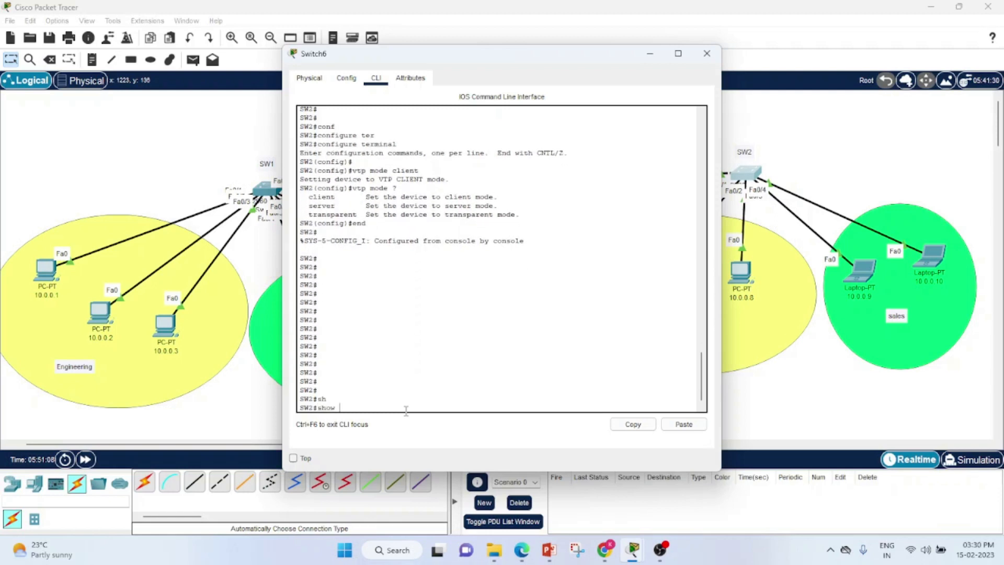
text(vtp sta)
key(Tab)
key(Return)
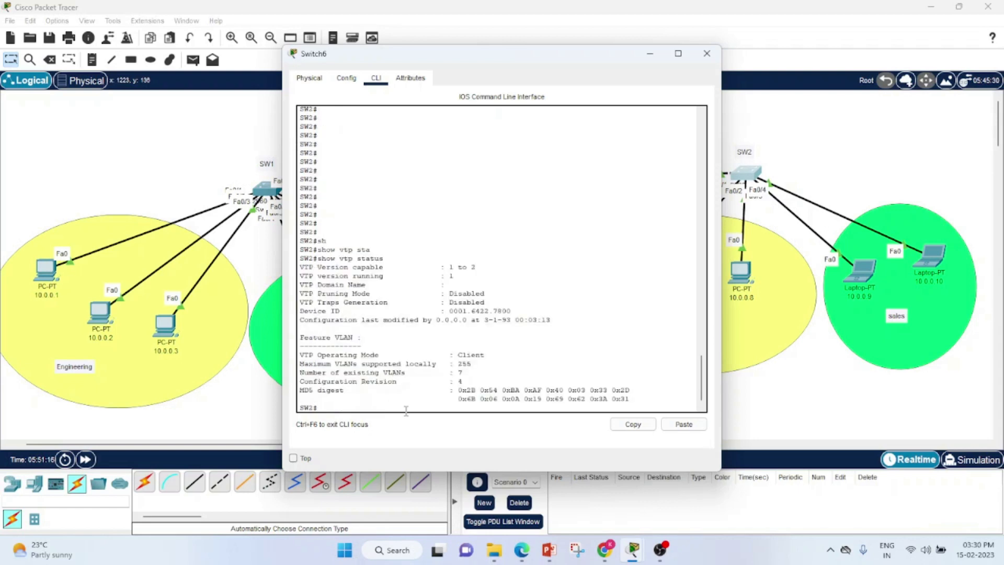
drag(301, 357, 499, 354)
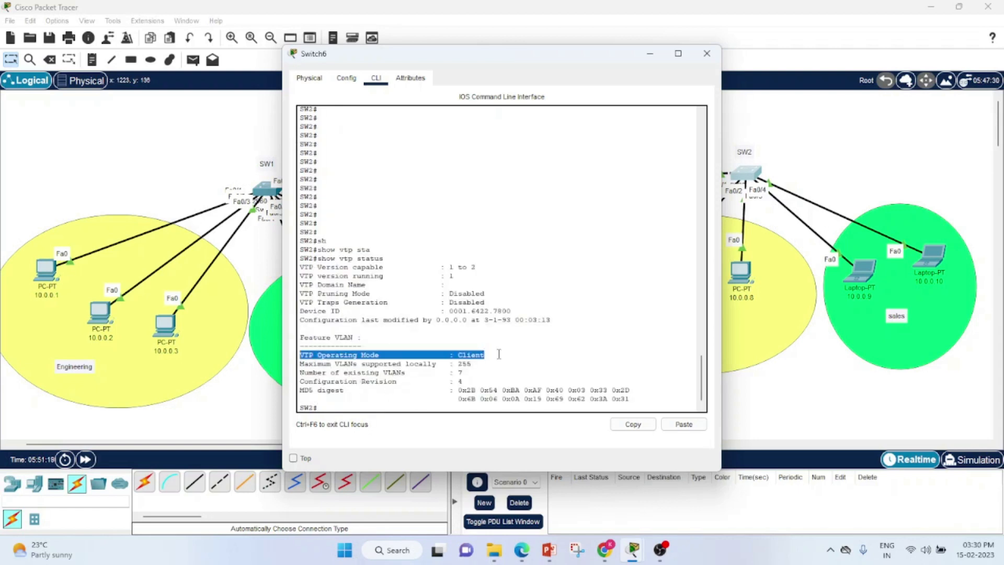
click(719, 53)
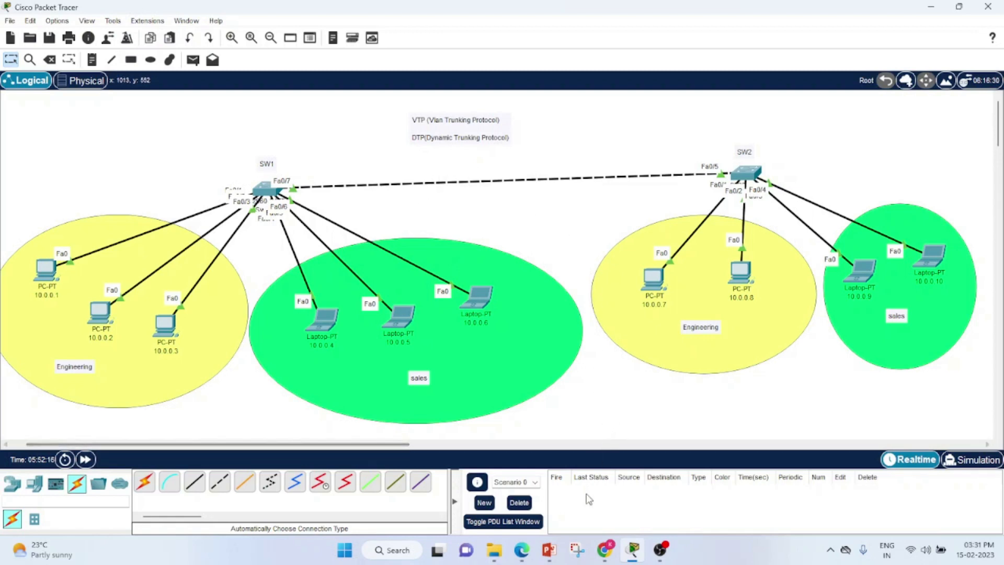
Switch to PowerPoint, start the slide show from the VTP modes slide, and advance to the VTP configuration slide.
click(550, 550)
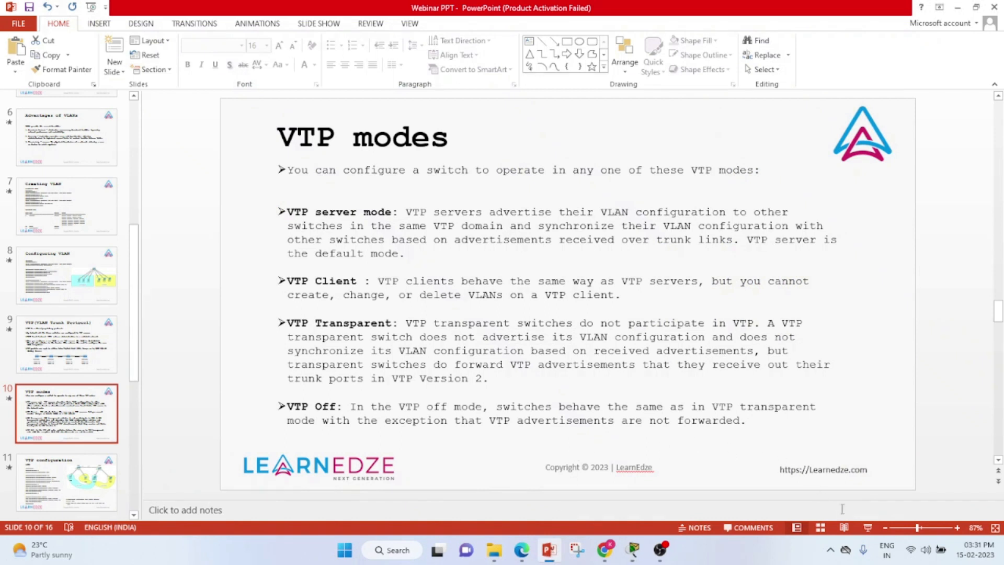
click(867, 528)
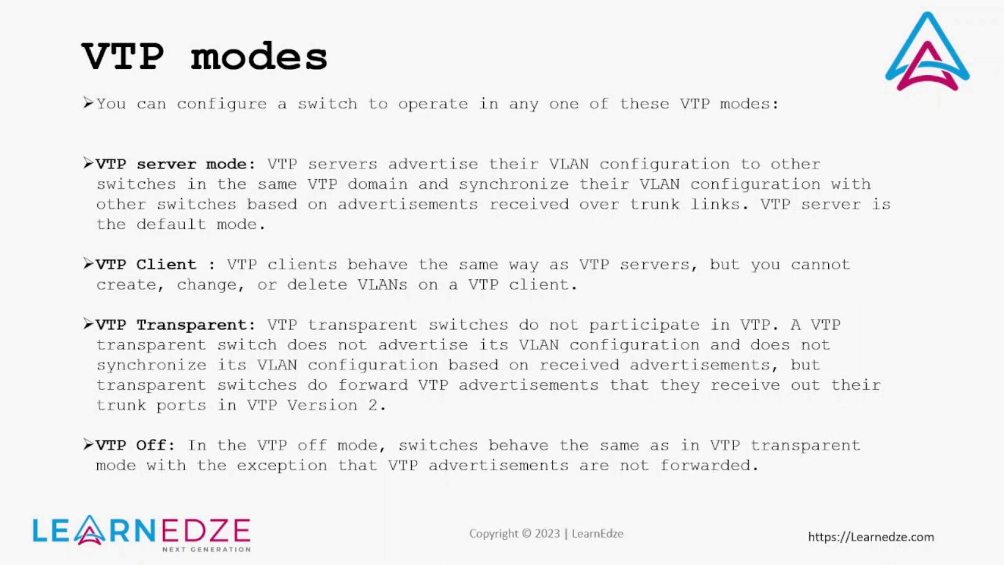
key(Right)
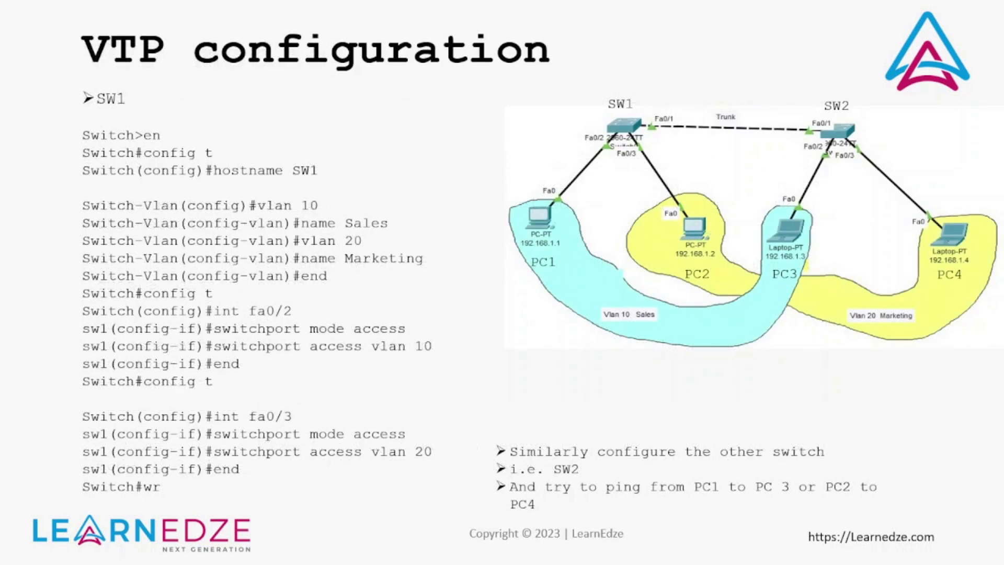
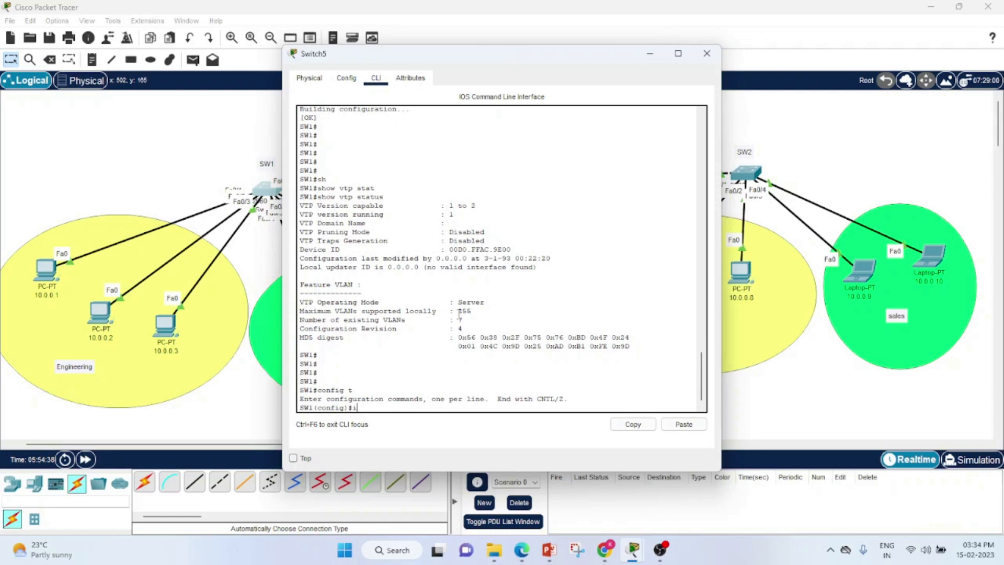
Select interface fa0/7 on SW1 and remove its trunk setting with no switchport mode trunk.
text(7)
key(Return)
text(no switchport)
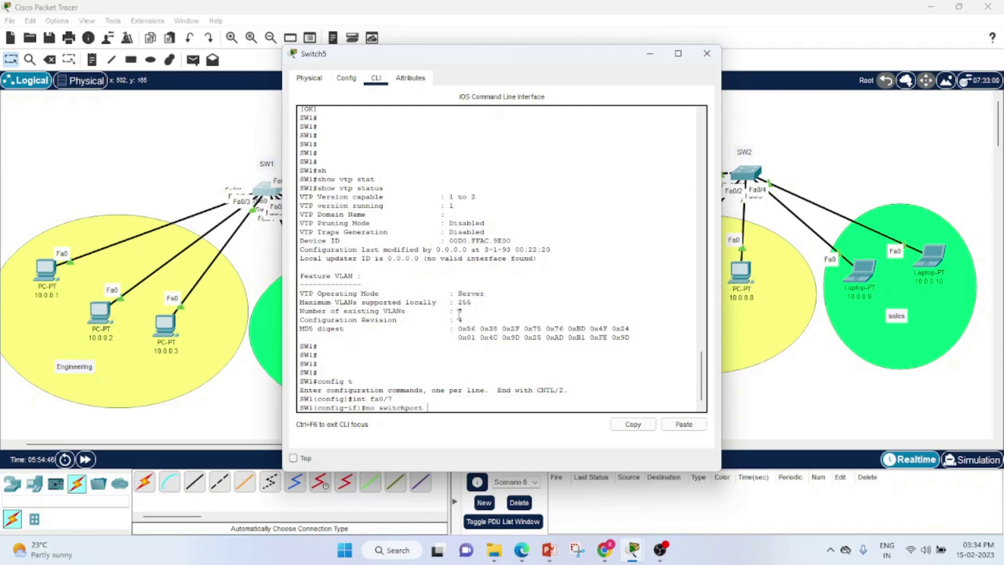
text( mode trunk)
key(Return)
key(Return)
key(Return)
key(Return)
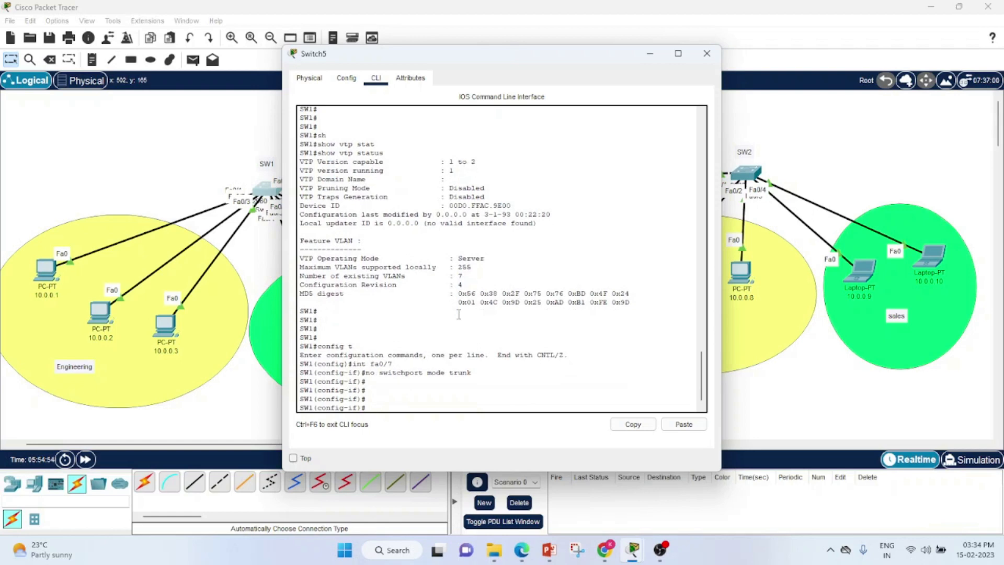
Leave SW1's interface configuration mode with end and close the switch window.
text(end)
key(Return)
key(Return)
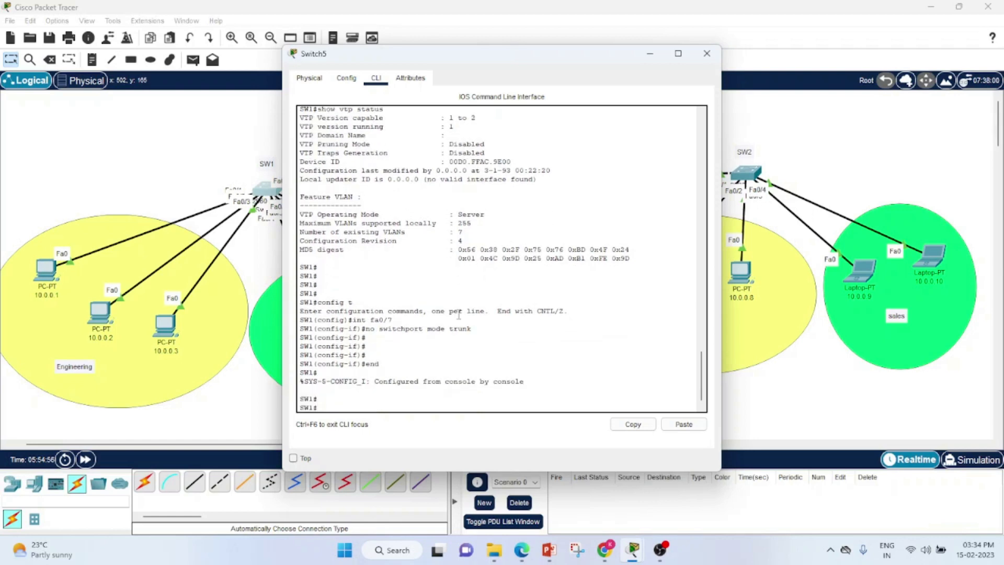
click(707, 53)
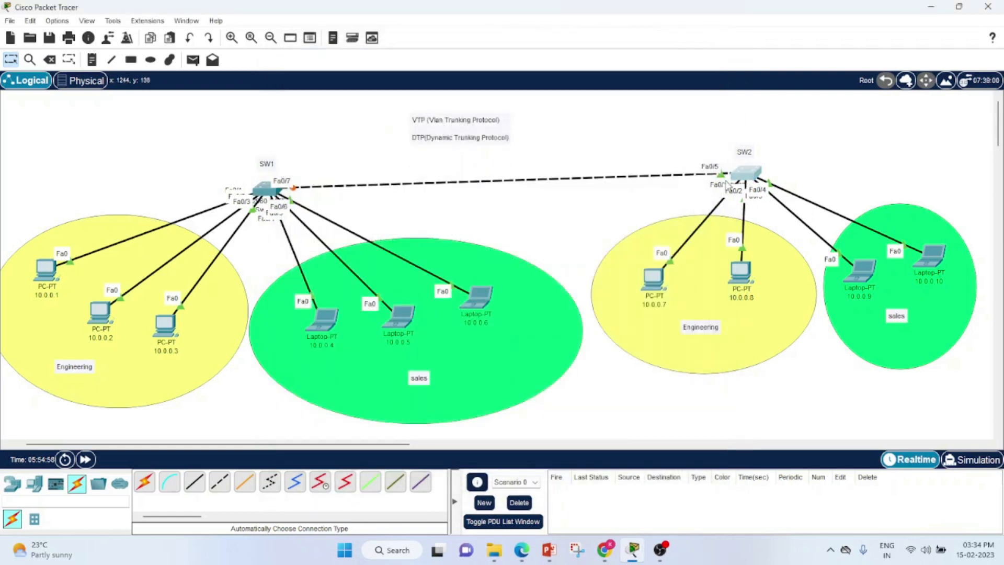
Open SW2's command line, enter global configuration mode with config t, and select interface fa0/5.
click(746, 172)
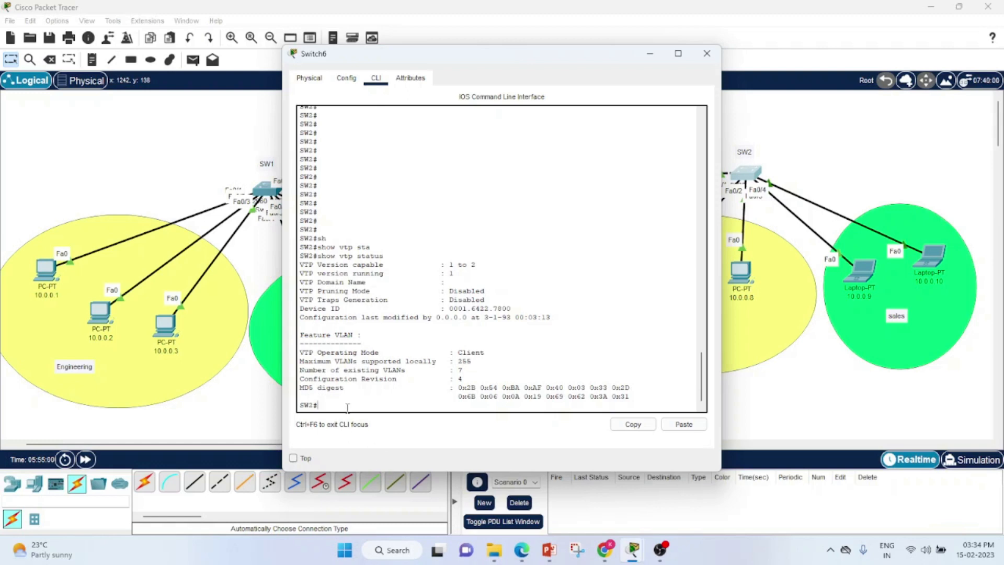
key(Return)
key(Return)
key(Return)
key(Return)
text(config t)
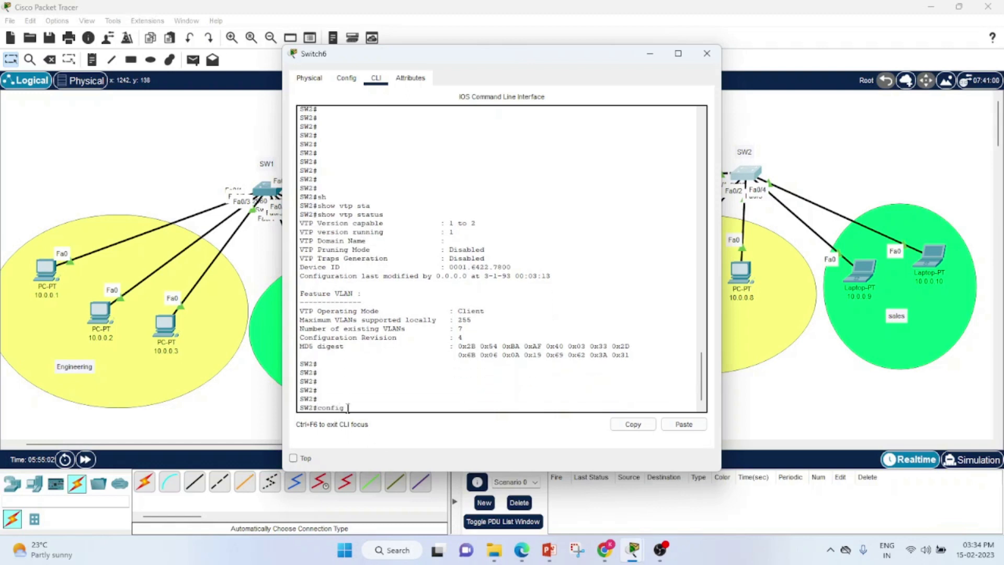
key(Return)
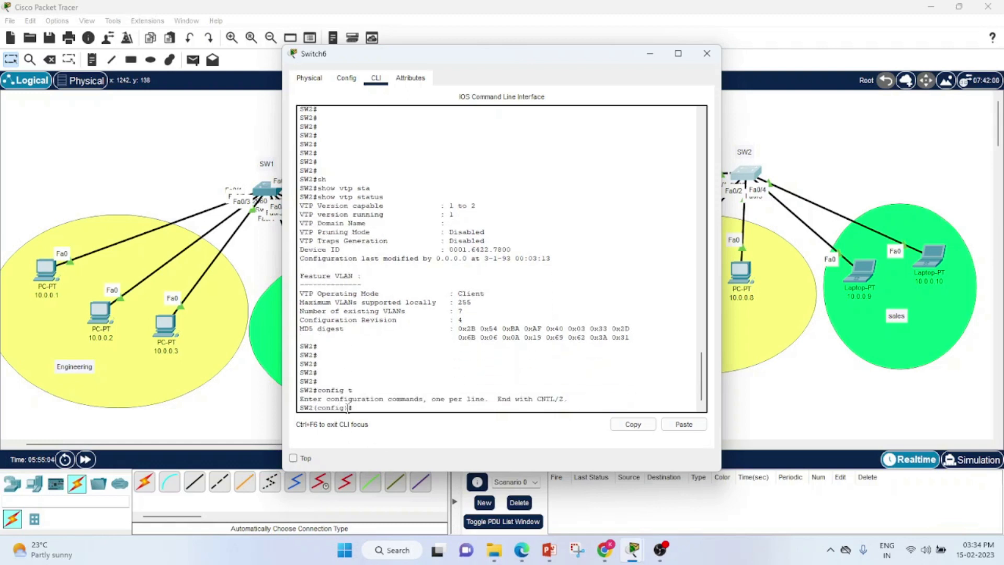
text(no )
text(int f)
text(a0)
text(/5)
key(Return)
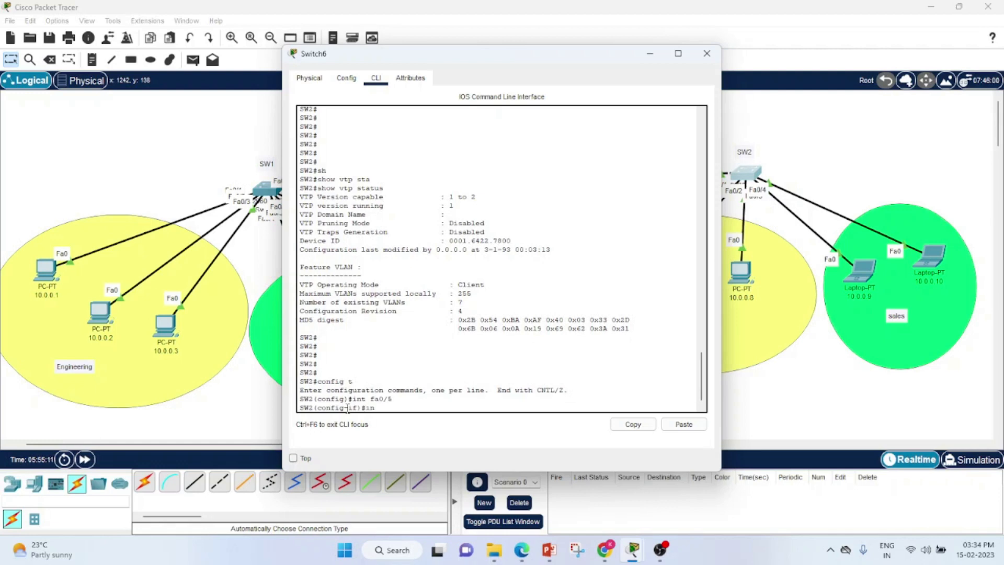
Remove the trunk setting from SW2's fa0/5 with no switchport mode trunk, and close the switch window.
text(no switchport m)
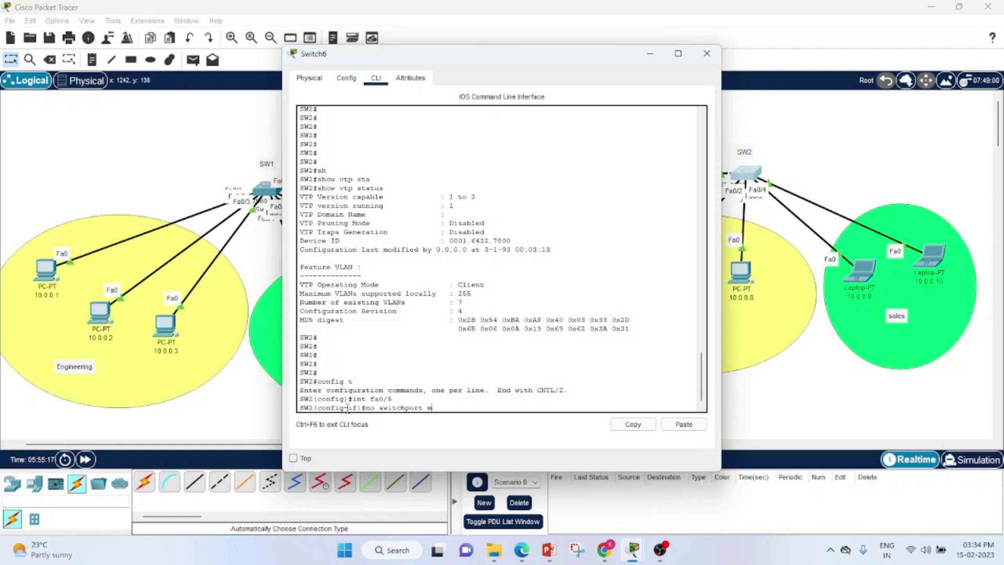
text(ode trunk)
key(Return)
key(Return)
key(Return)
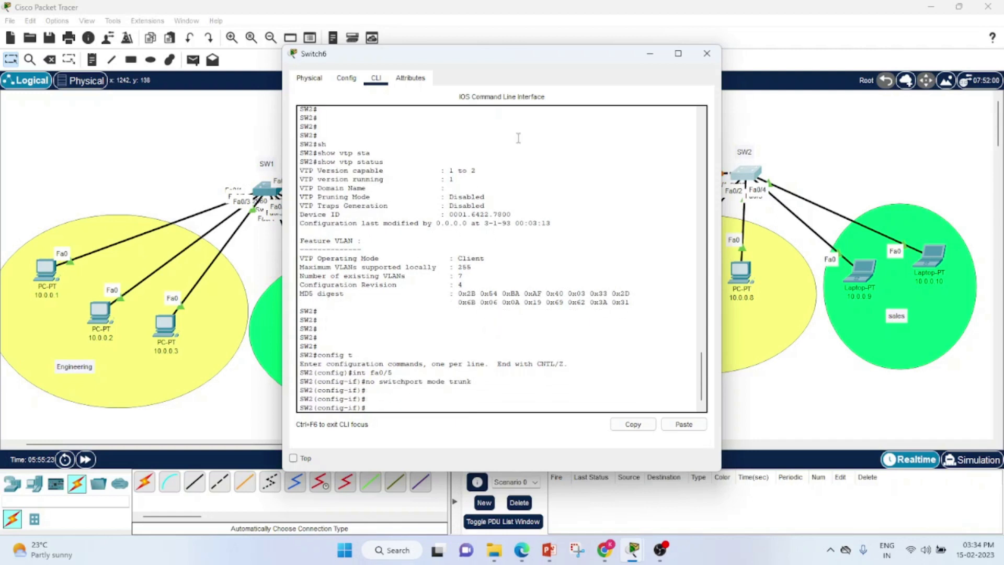
click(707, 54)
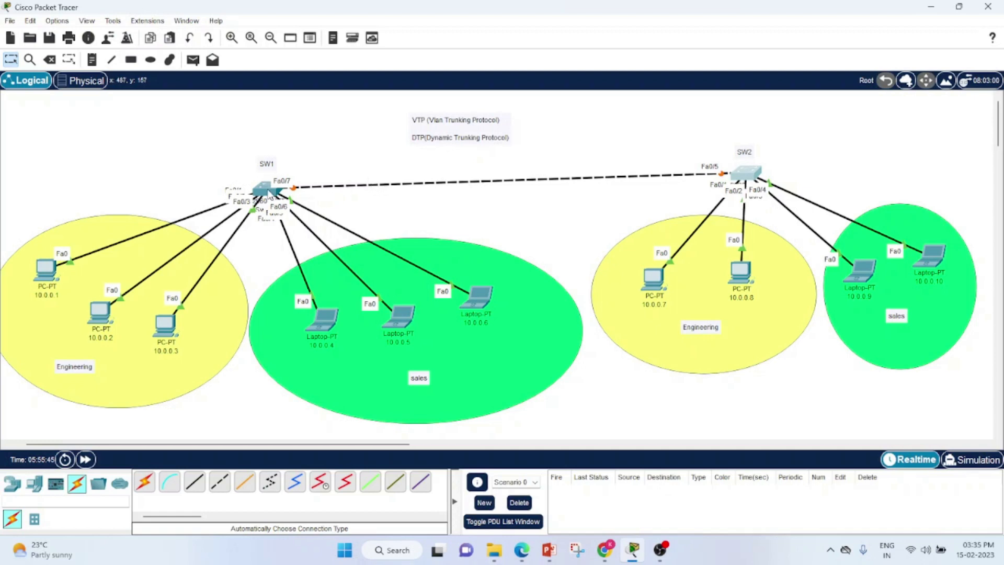
On SW1, enter global configuration mode with config t and select interface fa0/7.
mouse_move(269, 193)
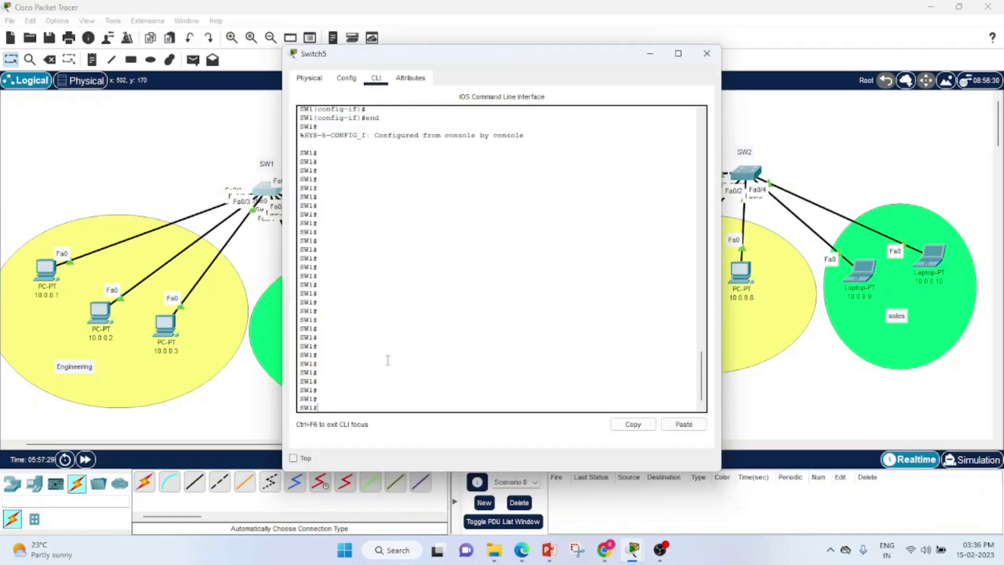
text(config t)
key(Return)
text(in)
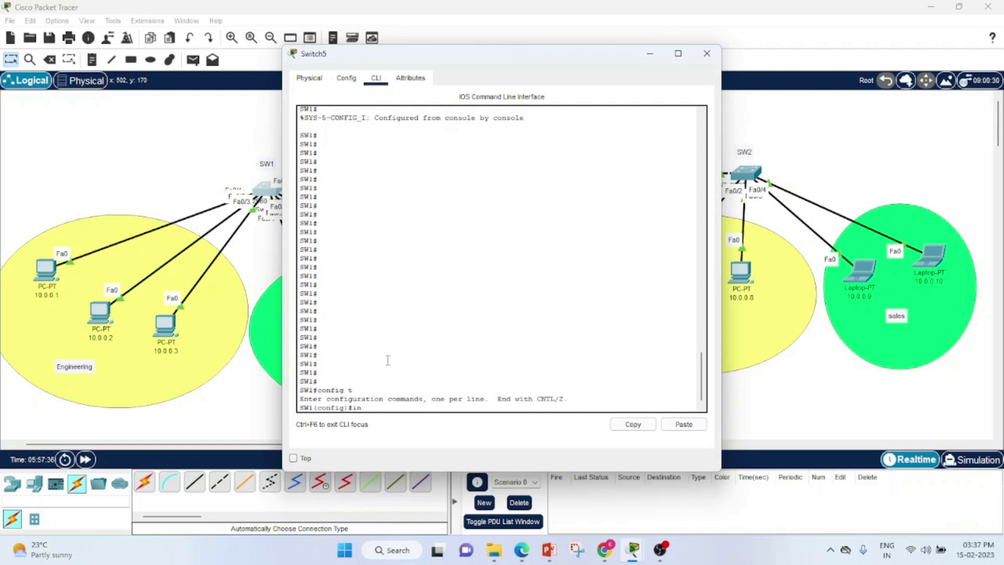
text(t fa0/7)
key(Return)
key(Return)
key(Return)
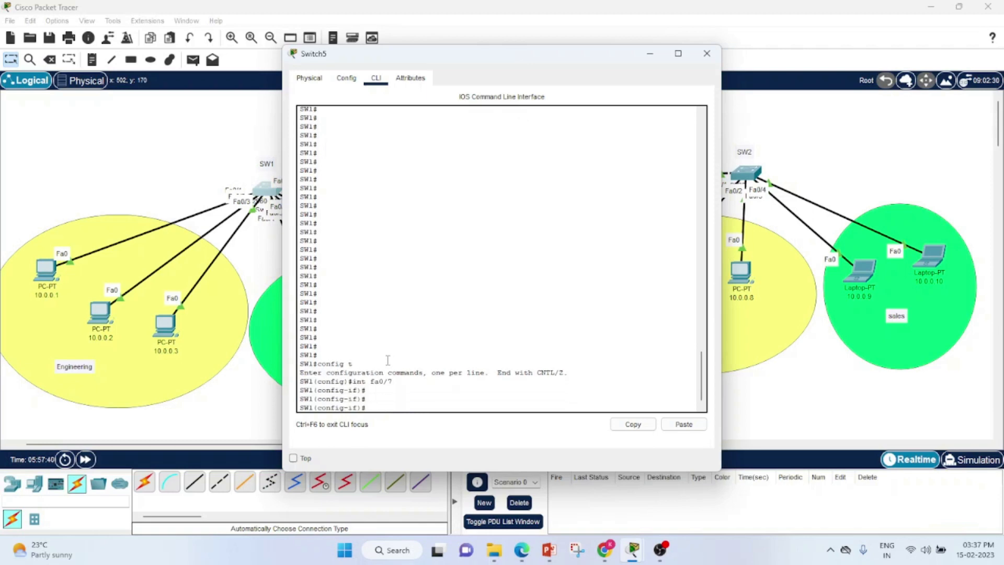
List the options of switchport mode and of switchport mode dynamic for SW1's fa0/7 using ? help.
text(switchport mode ?)
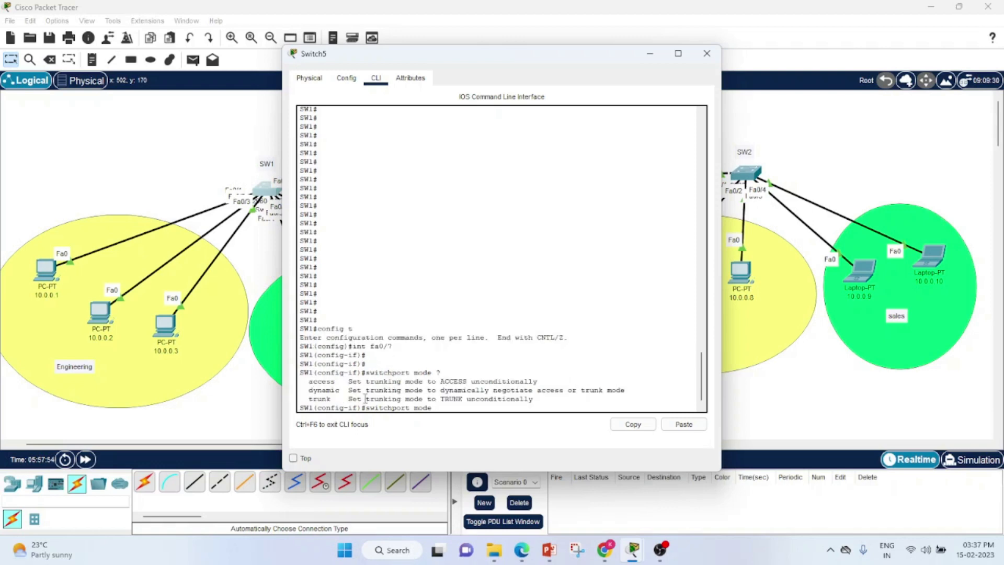
text(dy)
key(Tab)
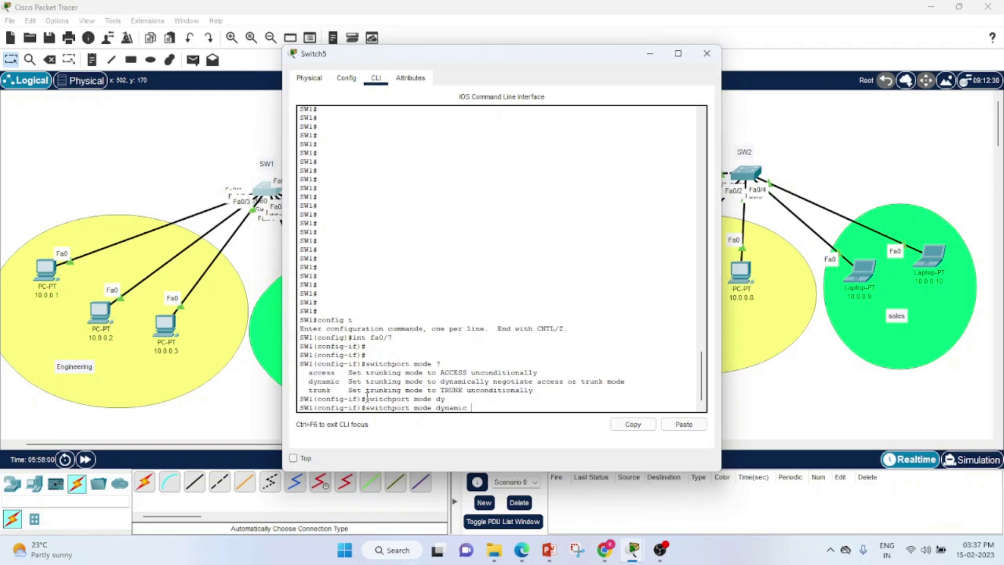
text(?)
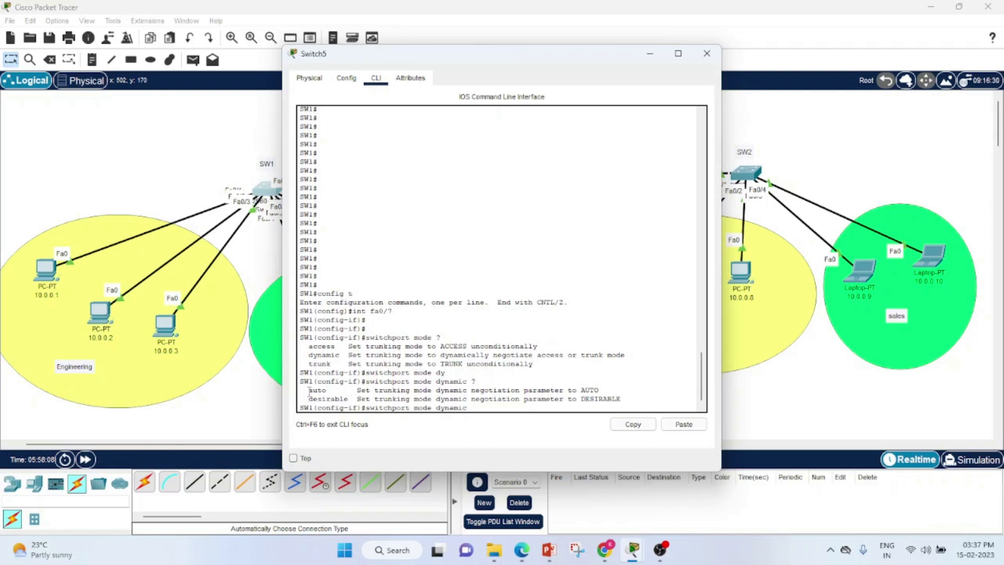
Highlight the auto and desirable options in the help output, moving SW1's window aside so SW2 is visible.
drag(309, 391, 396, 390)
drag(453, 63, 300, 145)
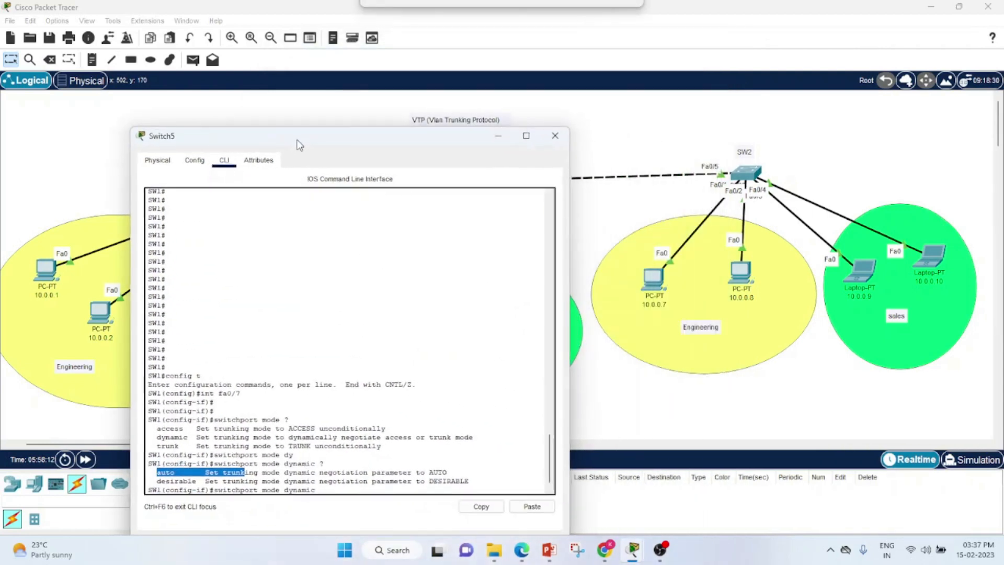
drag(412, 140, 462, 77)
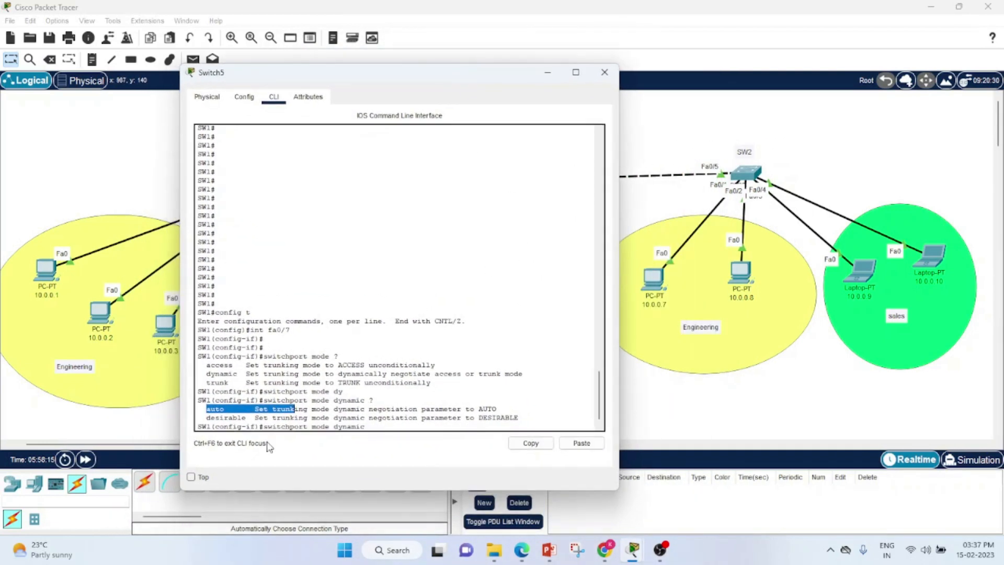
drag(243, 417, 210, 417)
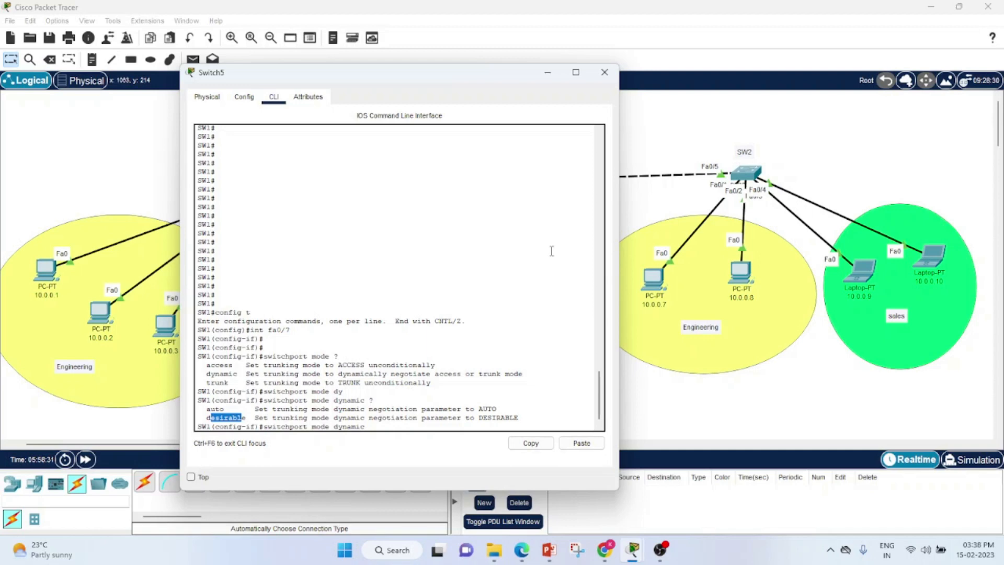
Set SW1's fa0/7 to negotiate trunking with switchport mode dynamic desirable.
click(372, 429)
text(desi)
key(Tab)
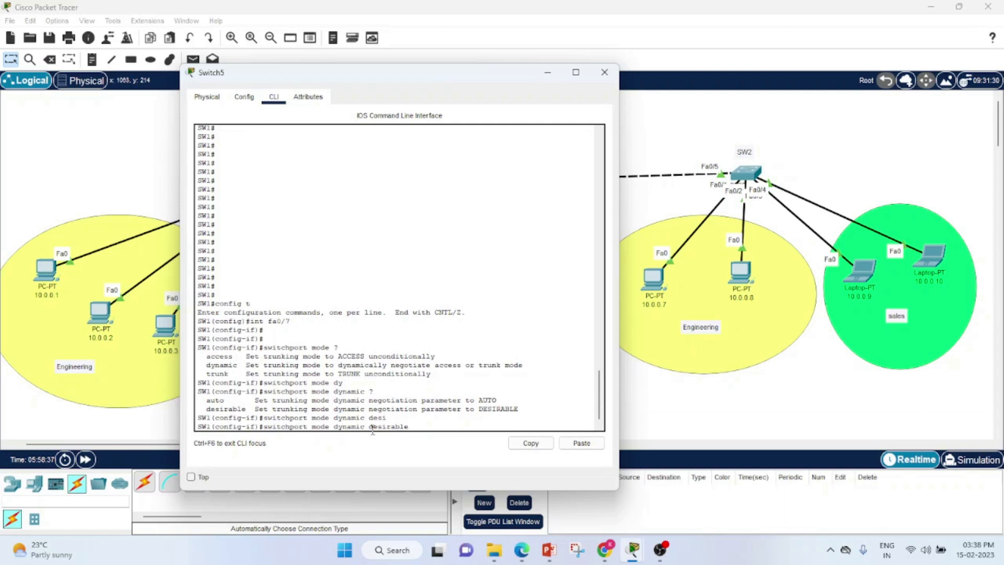
key(Return)
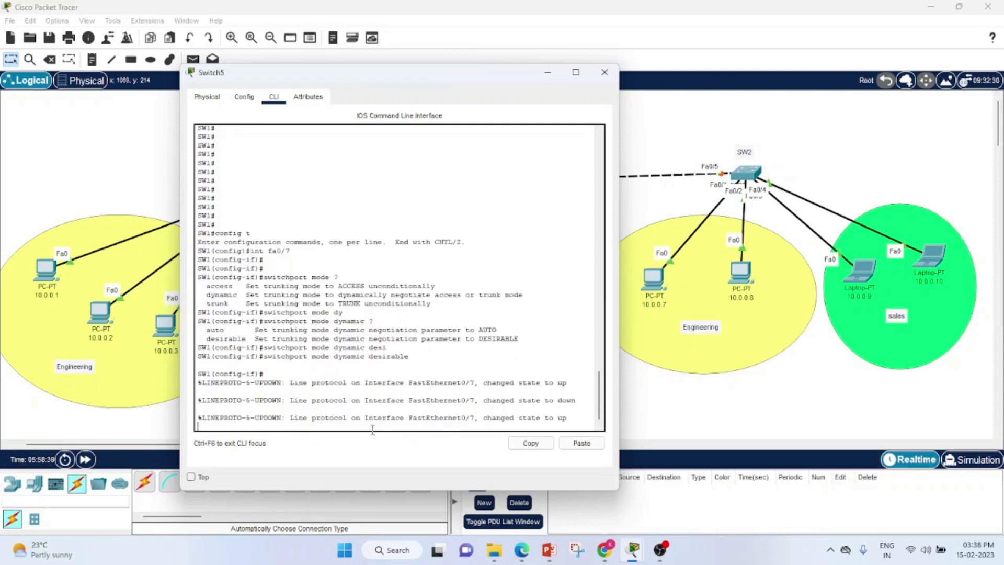
key(Return)
key(Return)
key(Return)
key(Return)
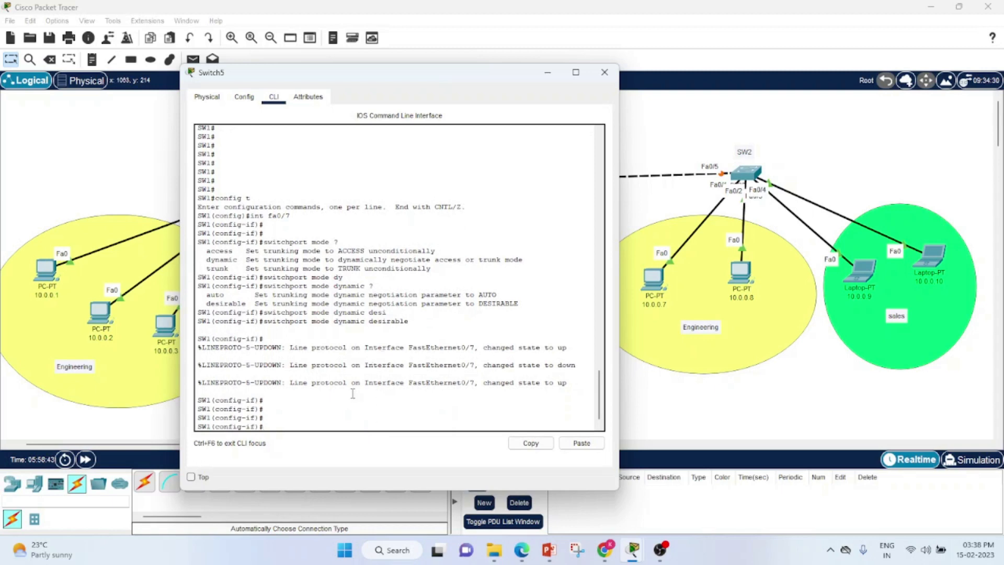
Highlight the line protocol state-change messages for SW1's FastEthernet0/7, then return to the command prompt.
drag(578, 366, 490, 366)
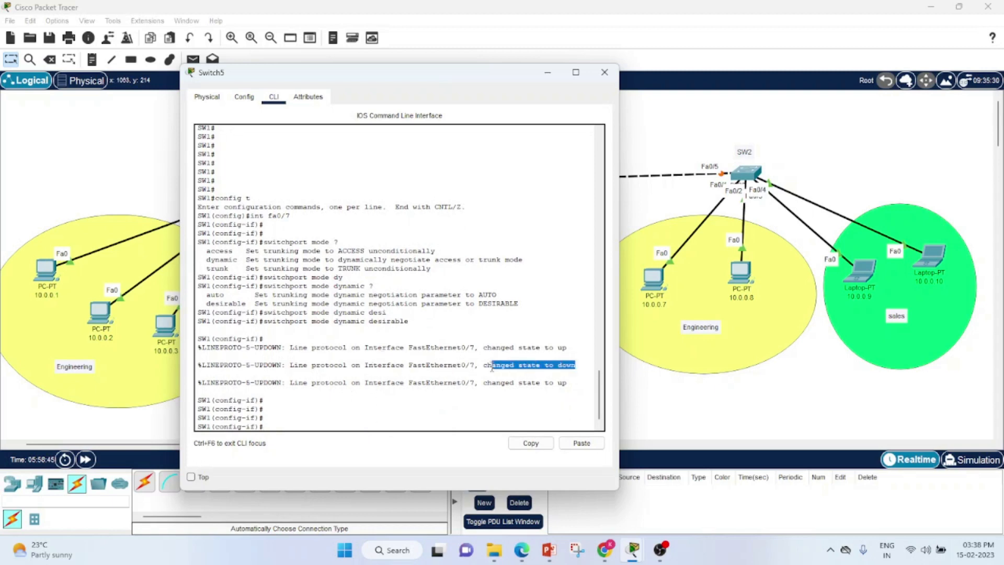
drag(568, 383, 497, 384)
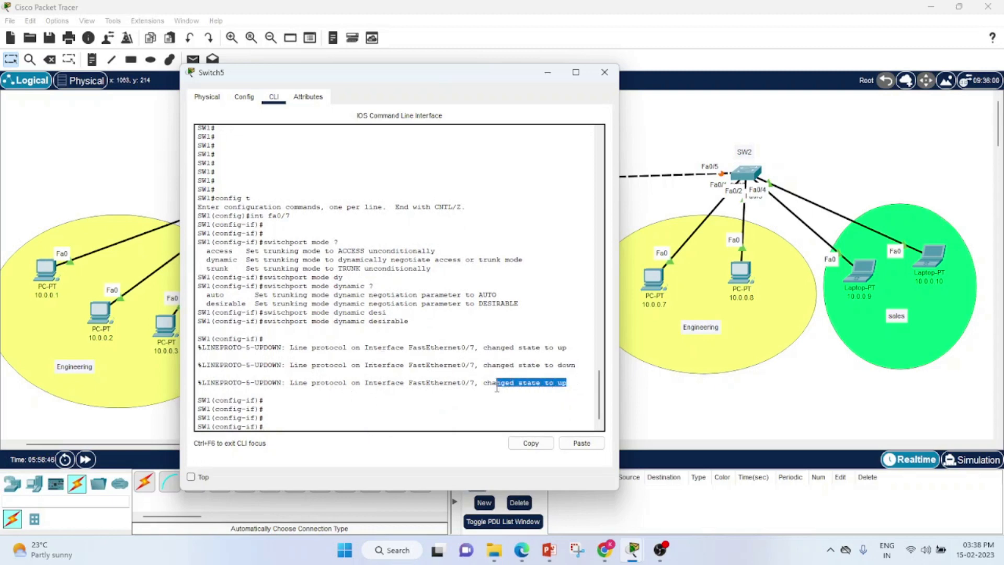
click(286, 424)
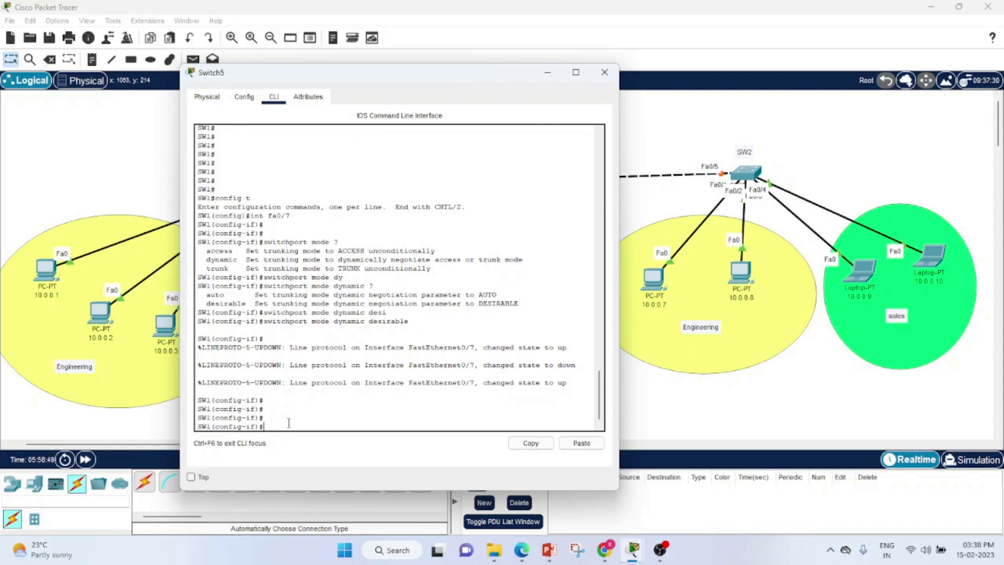
Leave configuration mode on SW1 with end and save the configuration with wr.
text(end)
key(Return)
key(Return)
key(Return)
text(wr)
key(Return)
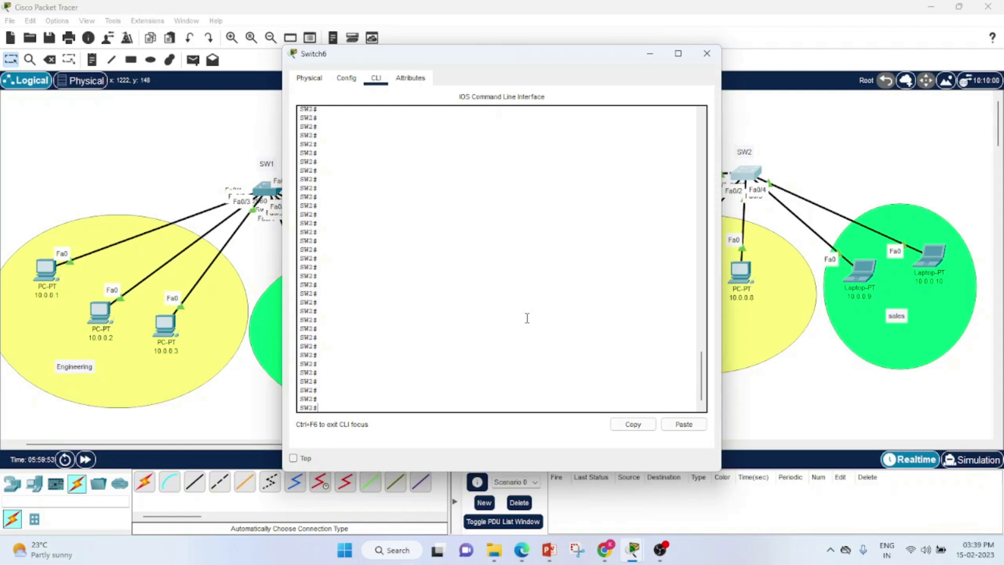
On SW2, enter global configuration mode with config t and select interface fa0/5.
text(onfi gt)
key(Return)
key(Return)
key(Return)
key(Return)
text(config t)
key(Return)
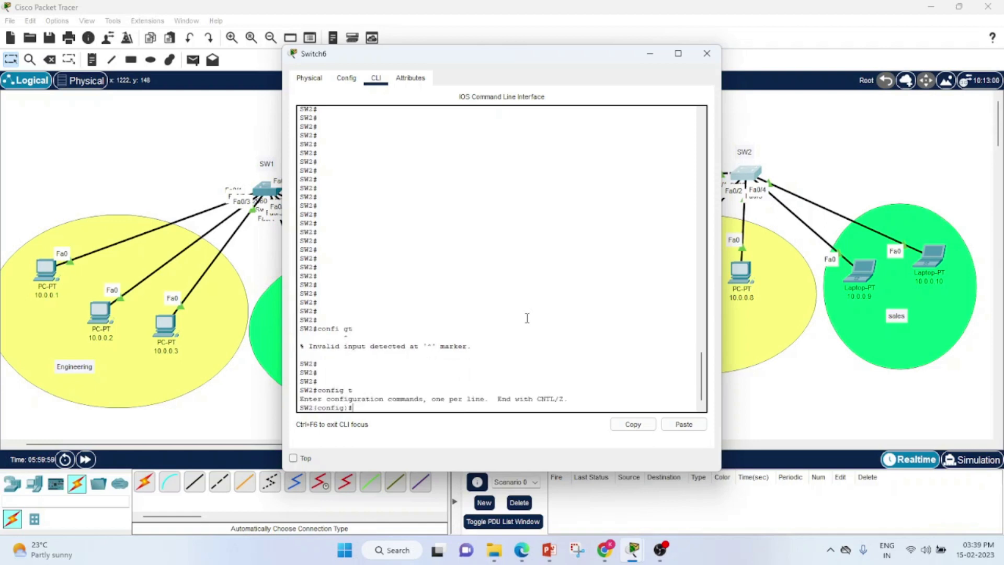
text(int fa0/5)
key(Return)
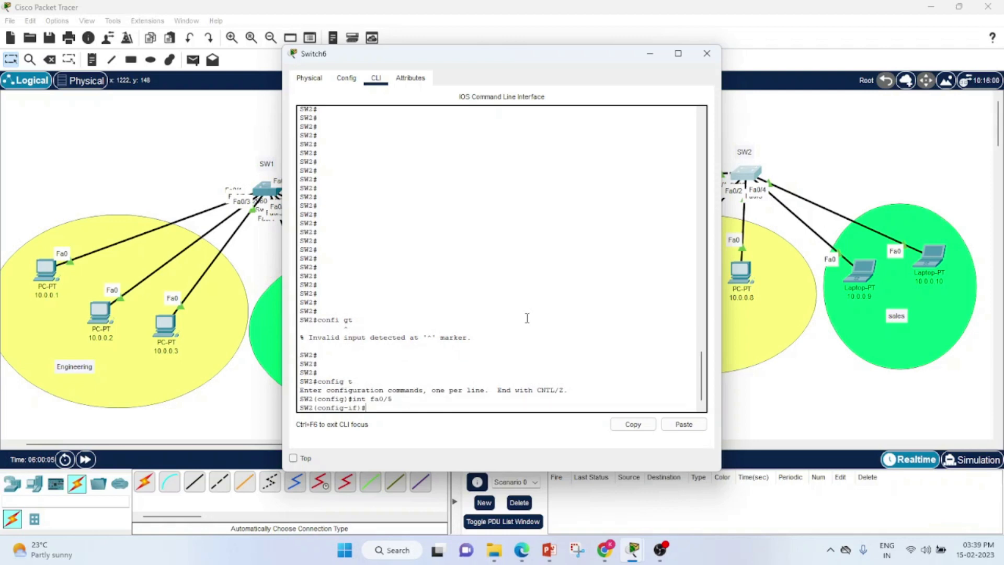
text(fswitcg)
key(BackSpace)
key(BackSpace)
key(Tab)
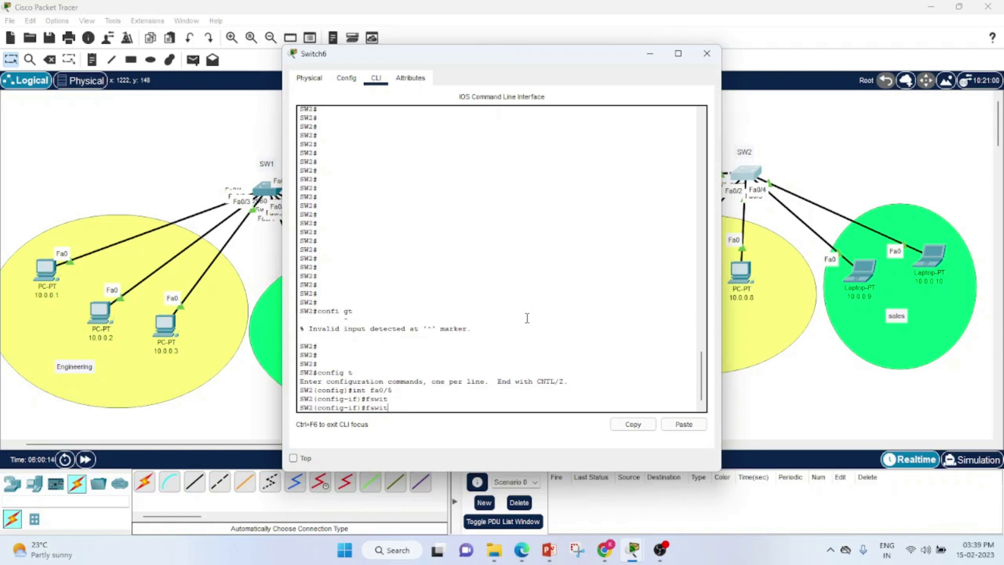
key(BackSpace)
key(BackSpace)
key(BackSpace)
key(BackSpace)
key(BackSpace)
Set SW2's fa0/5 to negotiate trunking with switchport mode dynamic desirable.
text(swi)
text(tcgh)
key(BackSpace)
key(BackSpace)
key(BackSpace)
key(Tab)
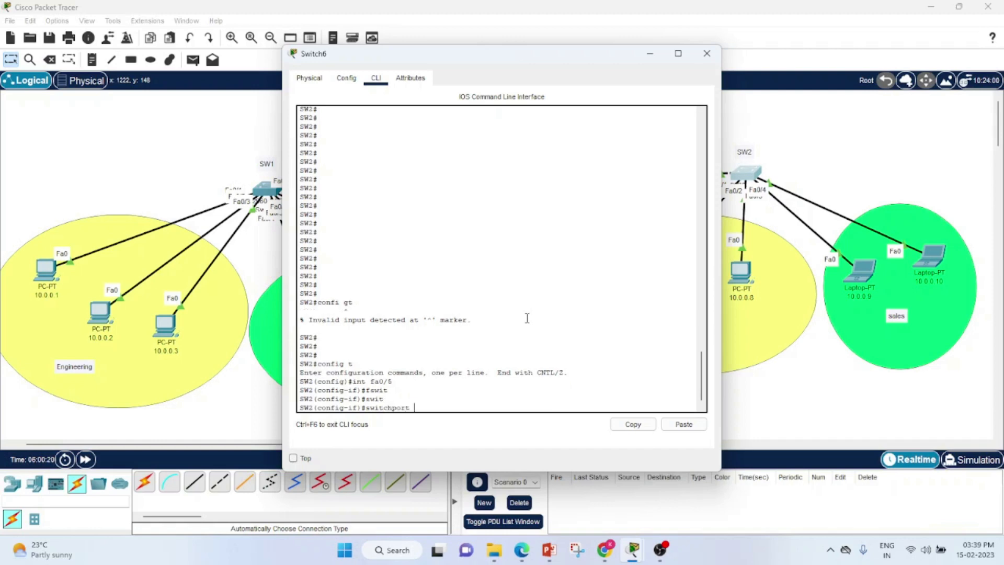
text(mode a)
text(cc)
key(BackSpace)
key(BackSpace)
key(BackSpace)
key(Tab)
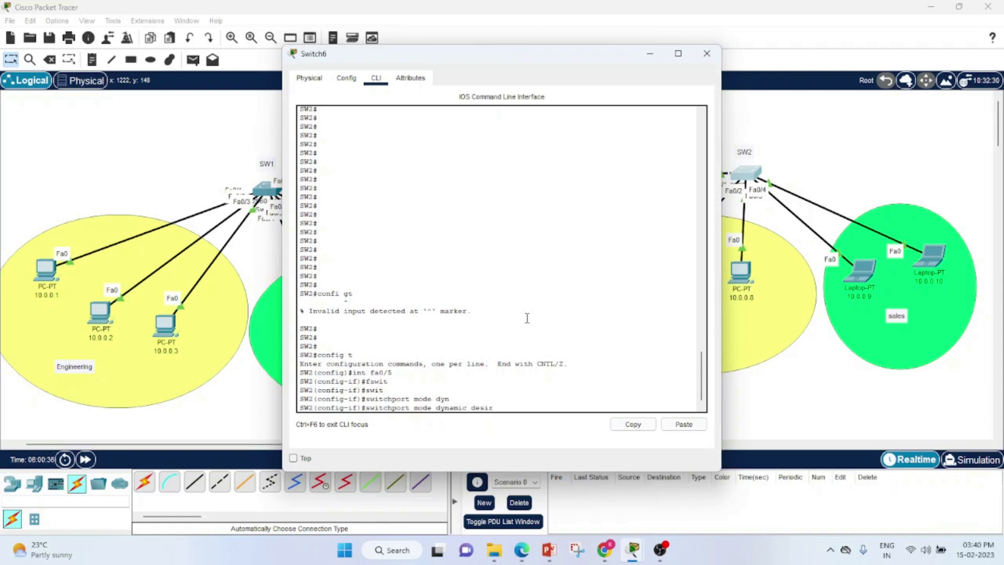
text(desir)
key(Tab)
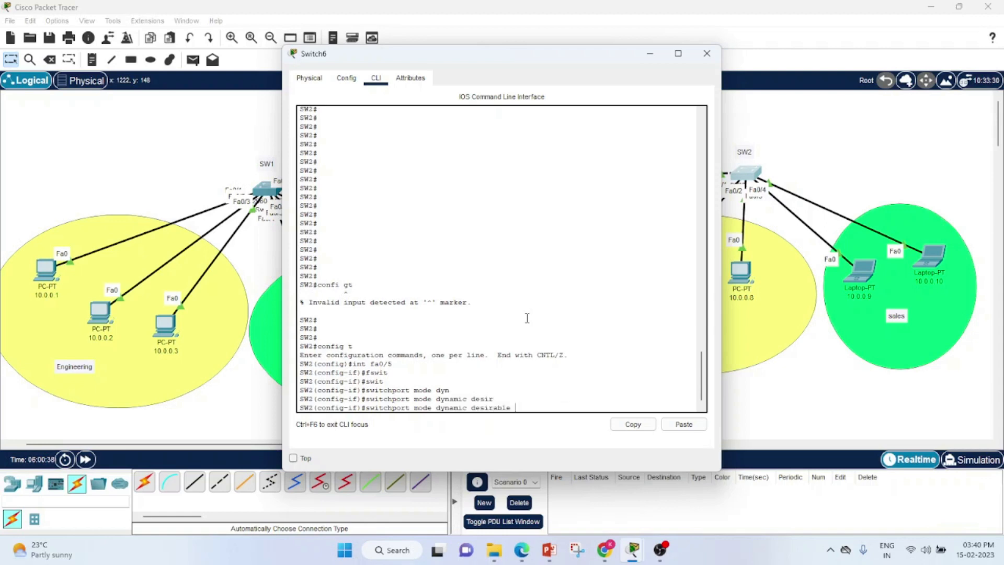
key(Return)
key(Return)
key(Return)
key(Return)
key(Return)
key(Return)
key(Return)
key(Return)
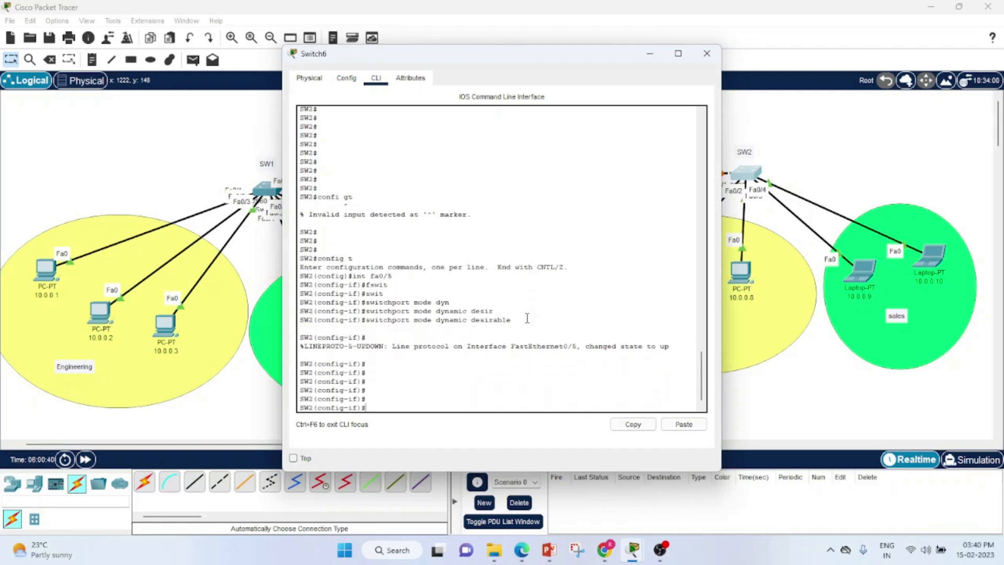
Leave configuration mode on SW2 with end, save with wr, and close the switch window.
text(end)
key(Return)
key(Return)
key(Return)
key(Return)
key(Return)
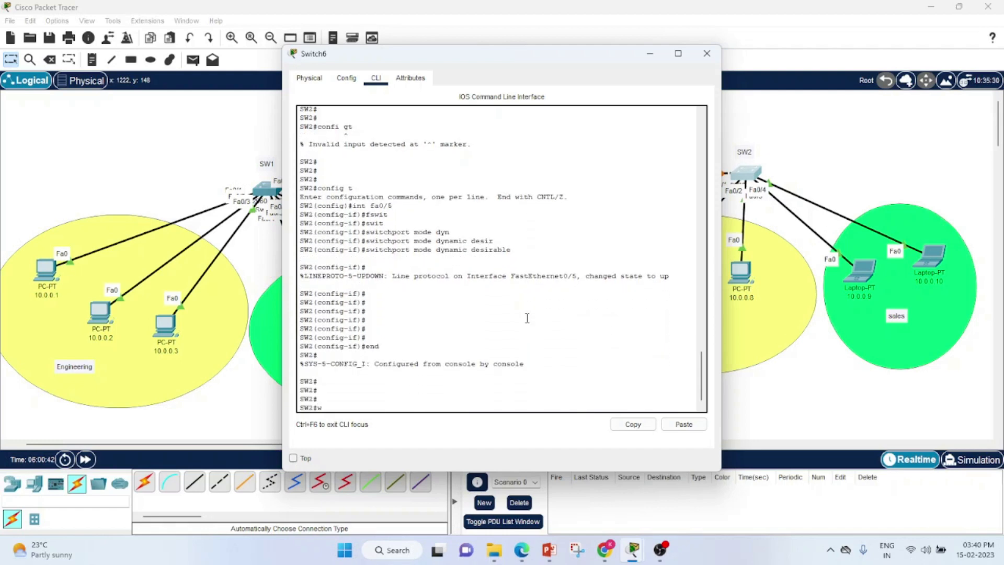
text(wr)
key(Return)
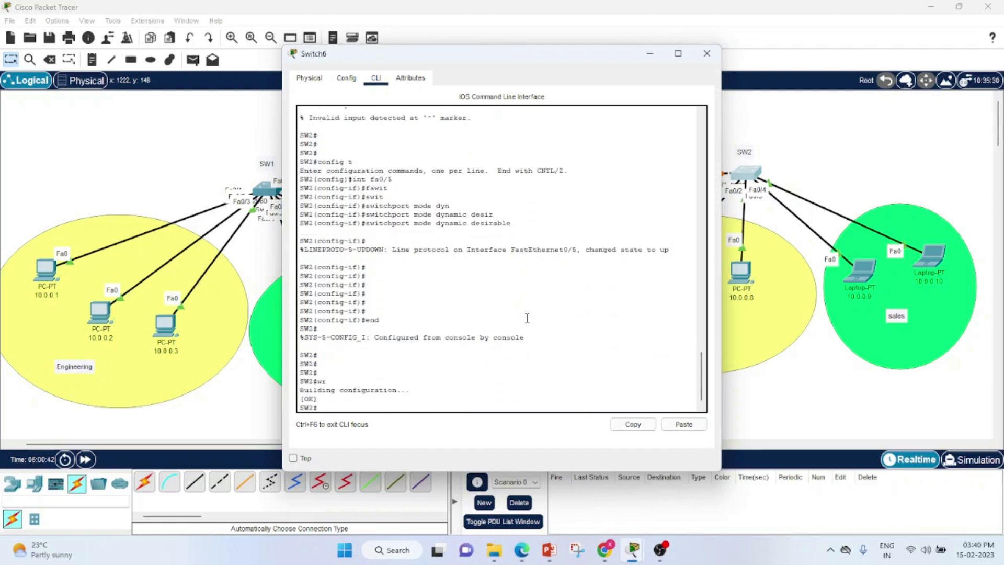
click(706, 54)
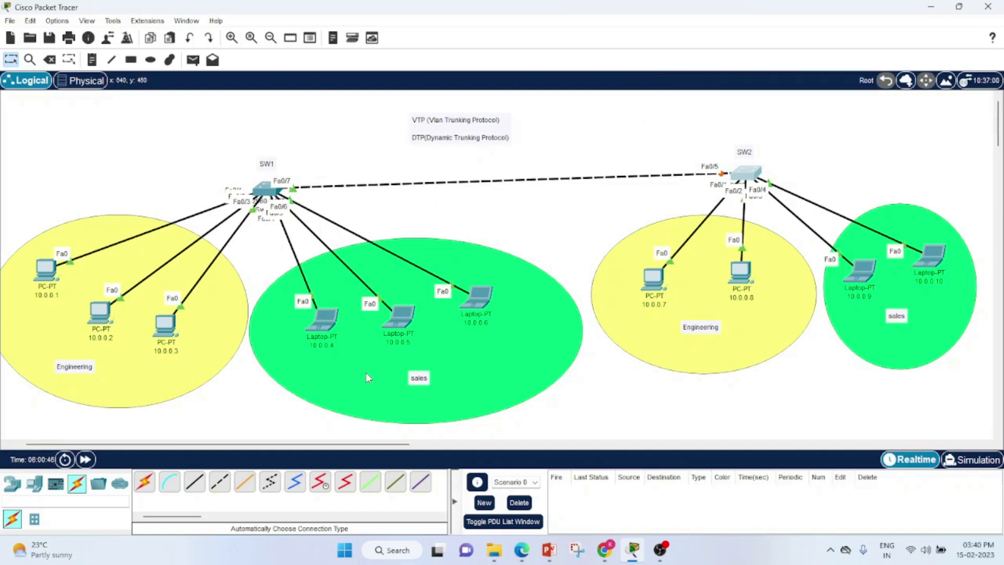
From laptop 10.0.0.5's command prompt, ping 10.0.0.10 twice to test the negotiated trunk, and close the laptop window.
click(400, 315)
drag(524, 54, 236, 95)
click(295, 167)
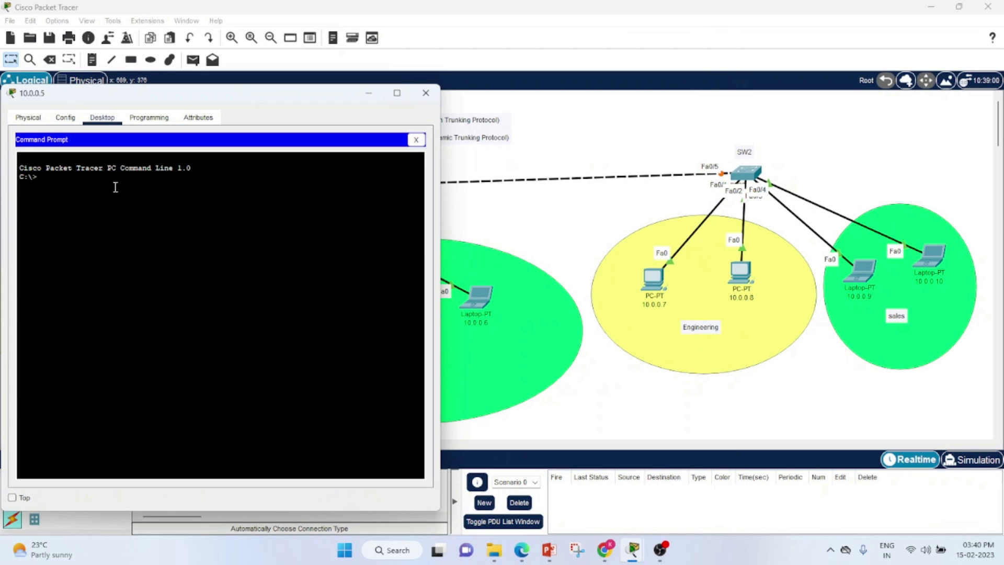
text(ping 10.0.0.10)
key(Return)
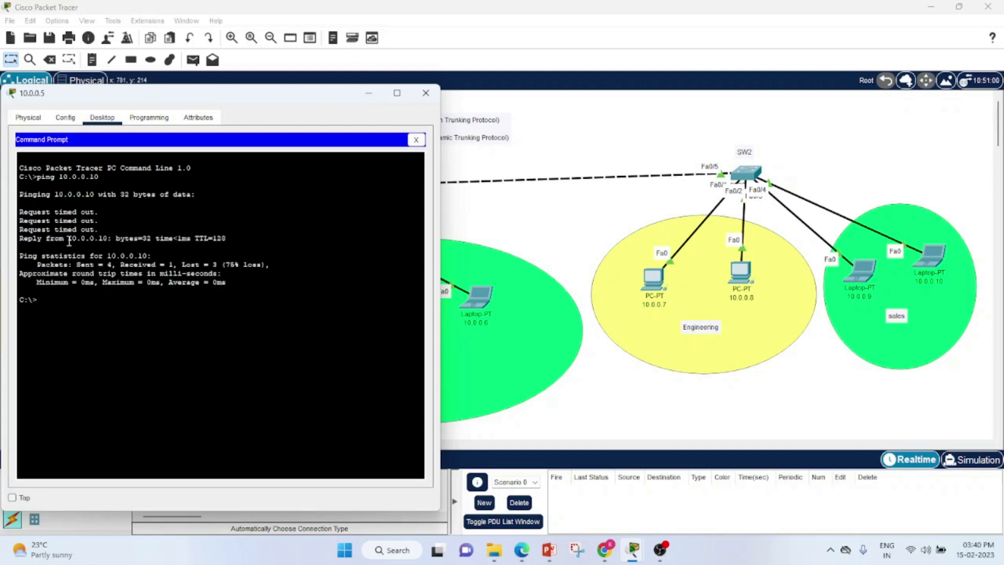
key(Up)
key(Return)
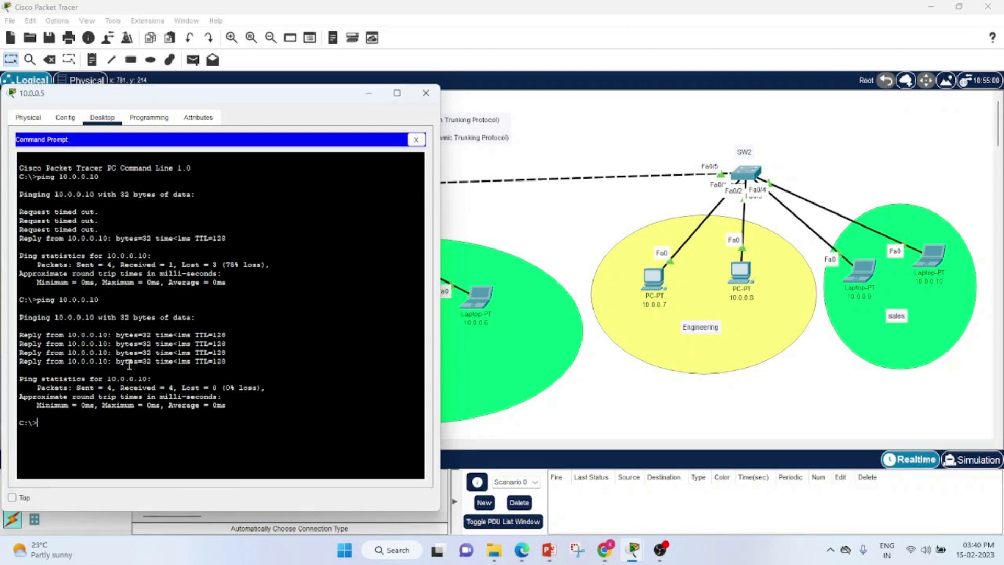
drag(175, 94, 271, 87)
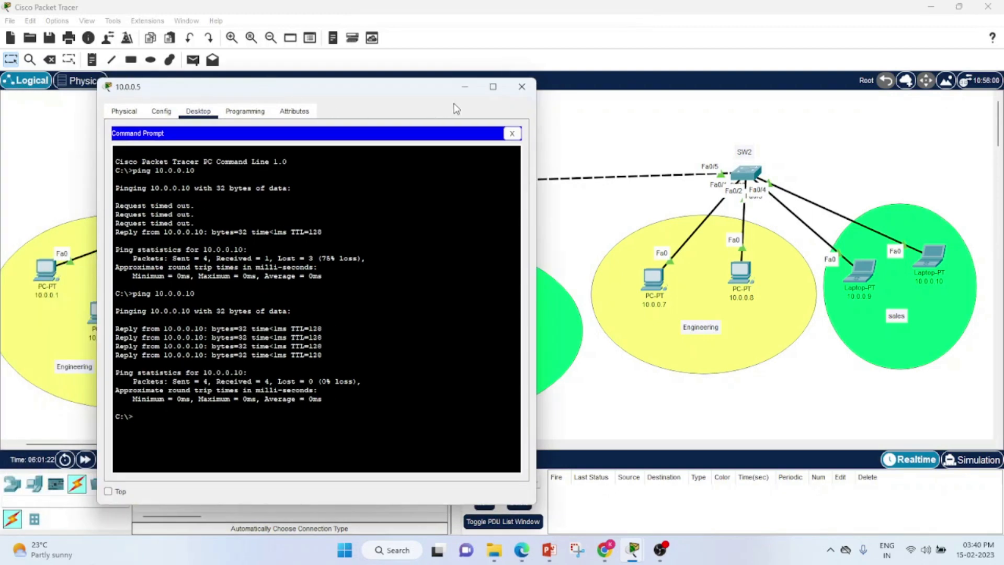
click(521, 86)
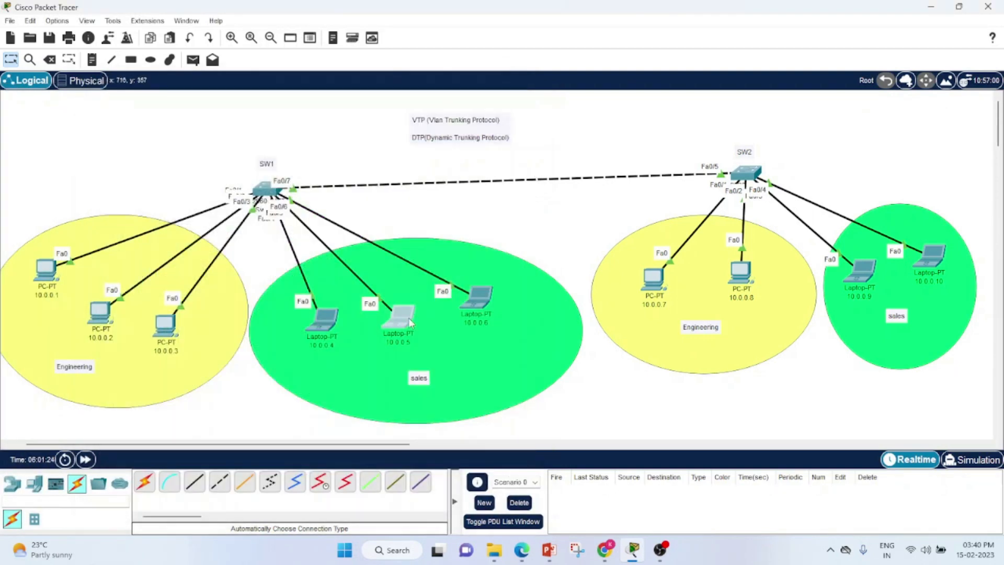
From laptop 10.0.0.4's command prompt, ping 10.0.0.9 and close the laptop window.
click(325, 319)
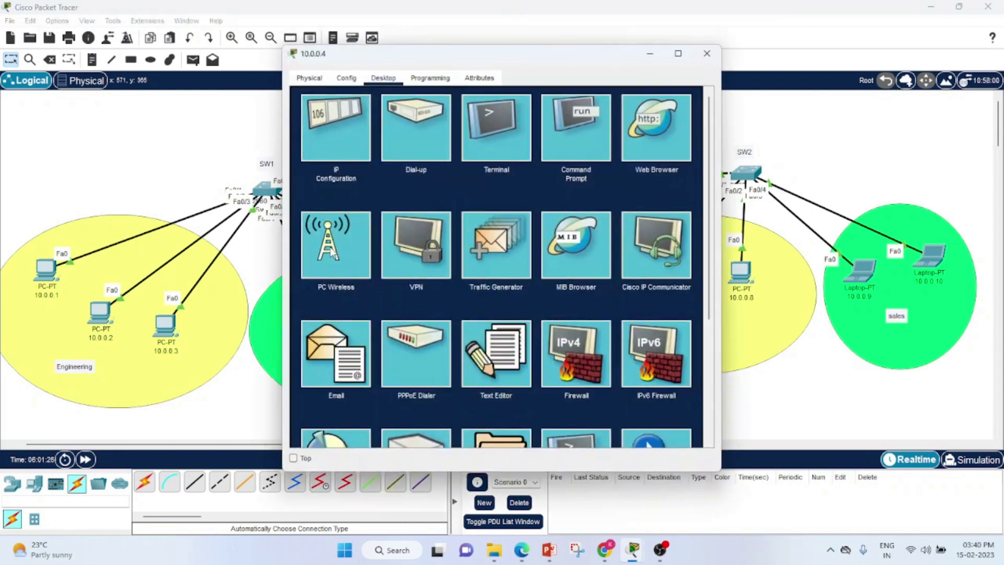
click(586, 123)
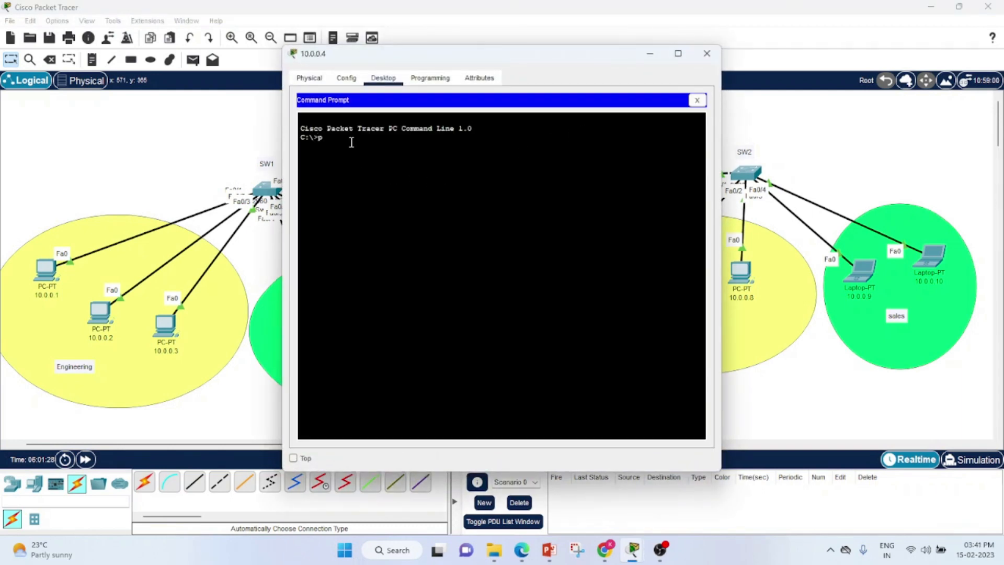
text(ping 10.0.0.9)
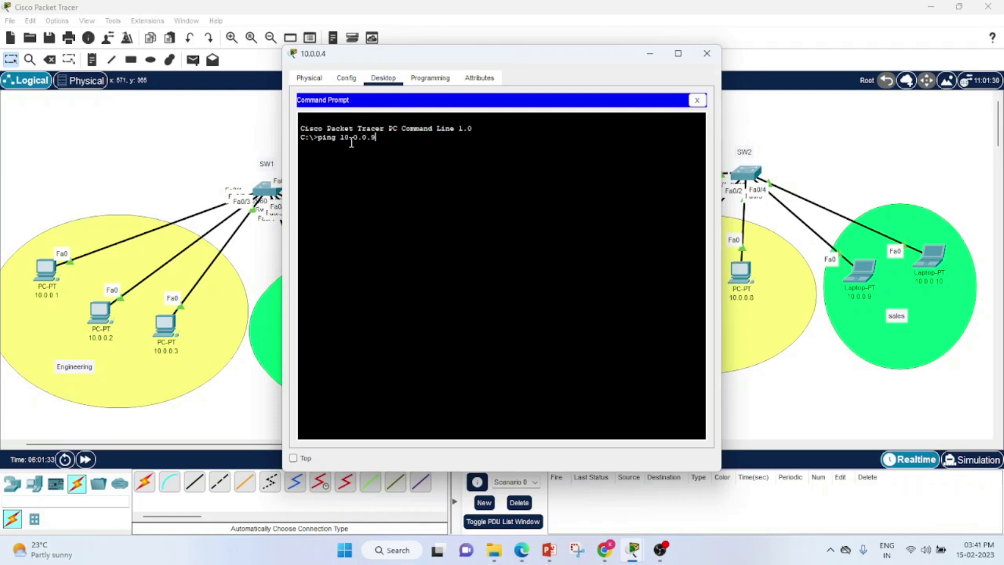
key(Return)
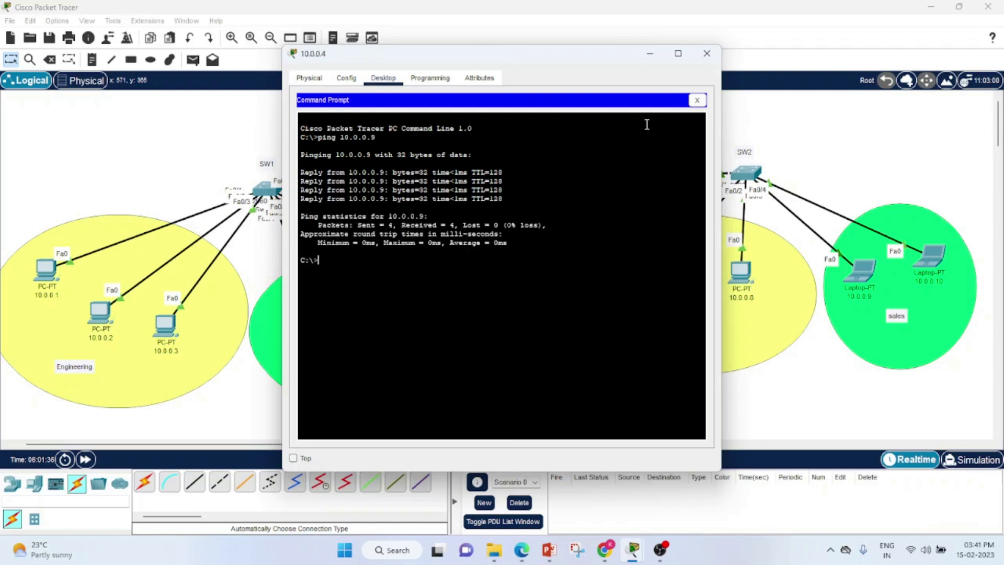
click(706, 54)
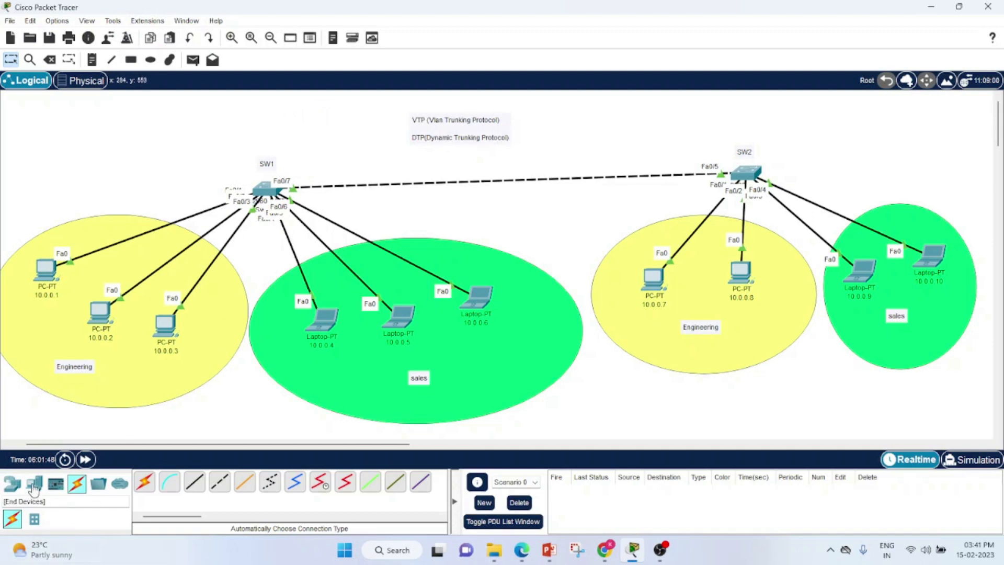
Add a 2960 switch to the workspace above SW1 and shift it slightly to the left.
click(12, 484)
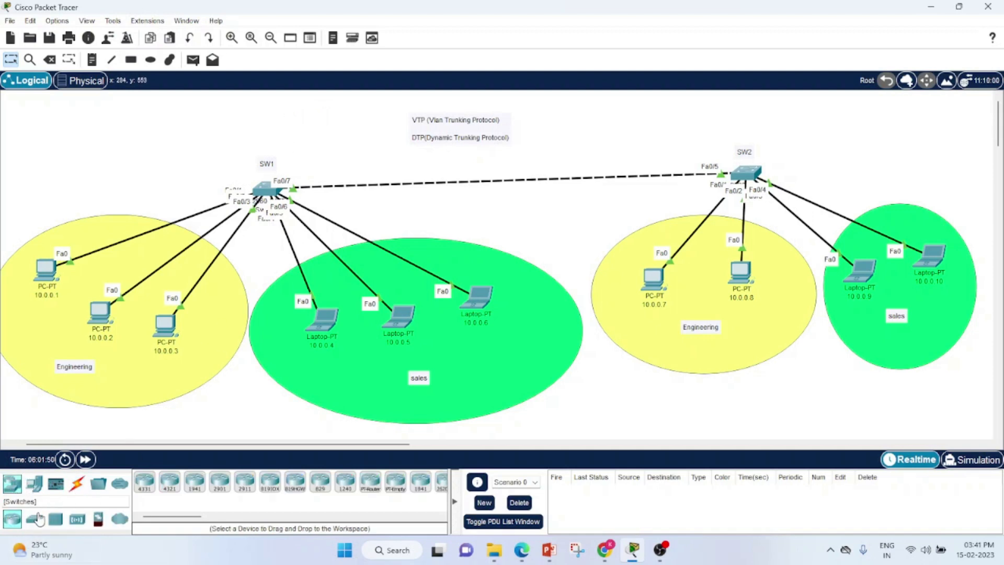
click(34, 519)
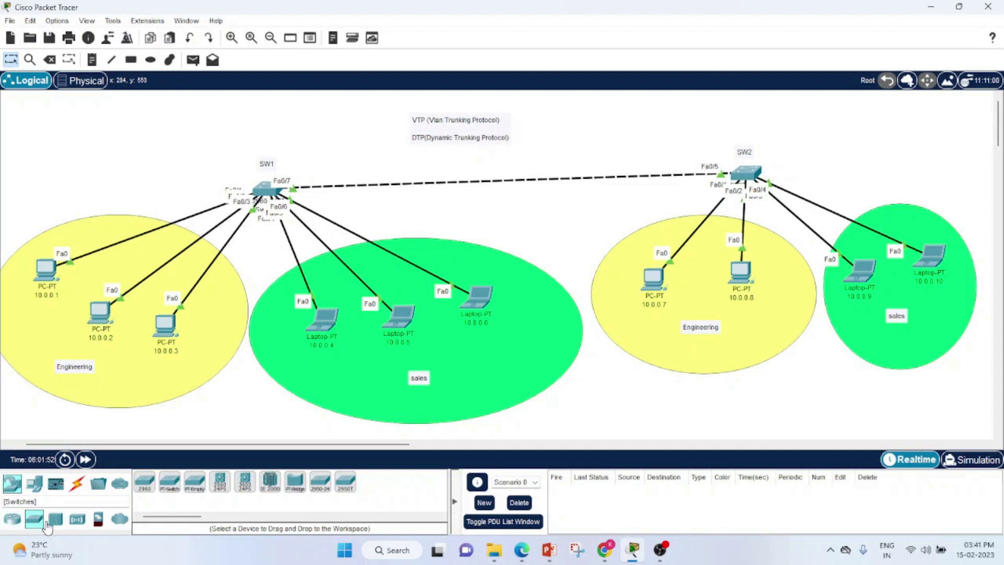
click(144, 481)
click(257, 111)
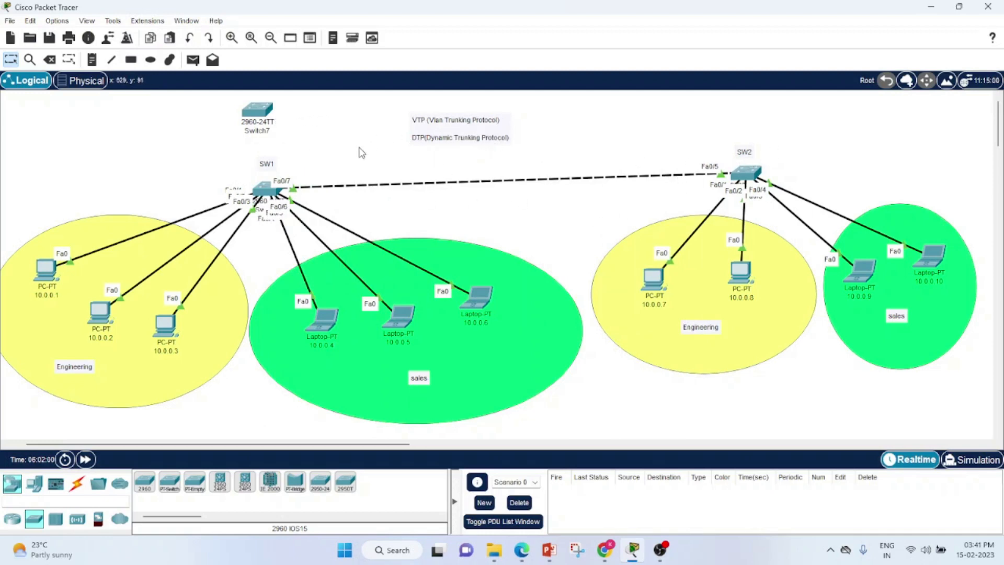
drag(202, 92, 309, 149)
drag(255, 117, 219, 123)
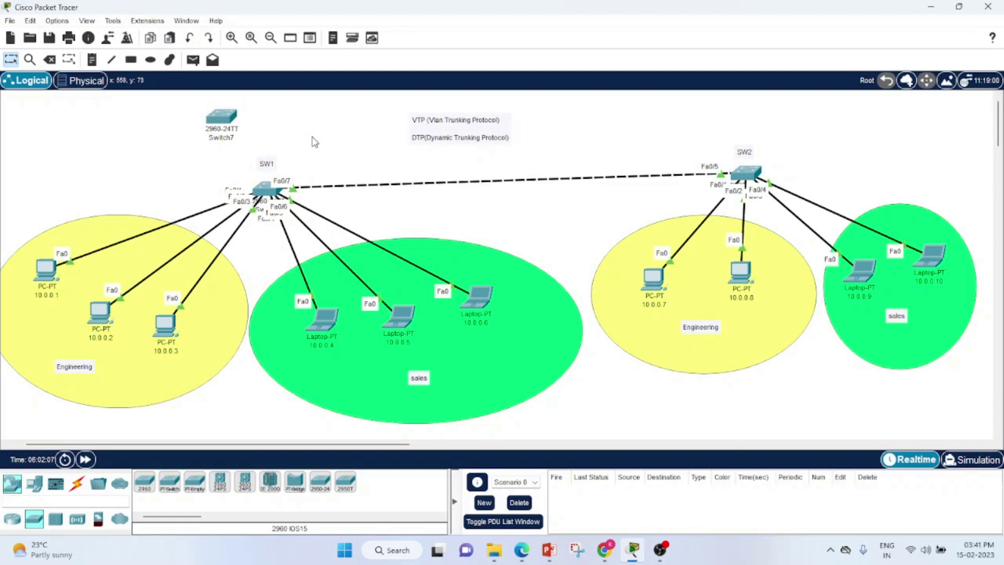
Delete the unconnected 2960 switch above SW1.
drag(203, 106, 285, 157)
drag(170, 108, 272, 147)
drag(183, 108, 287, 144)
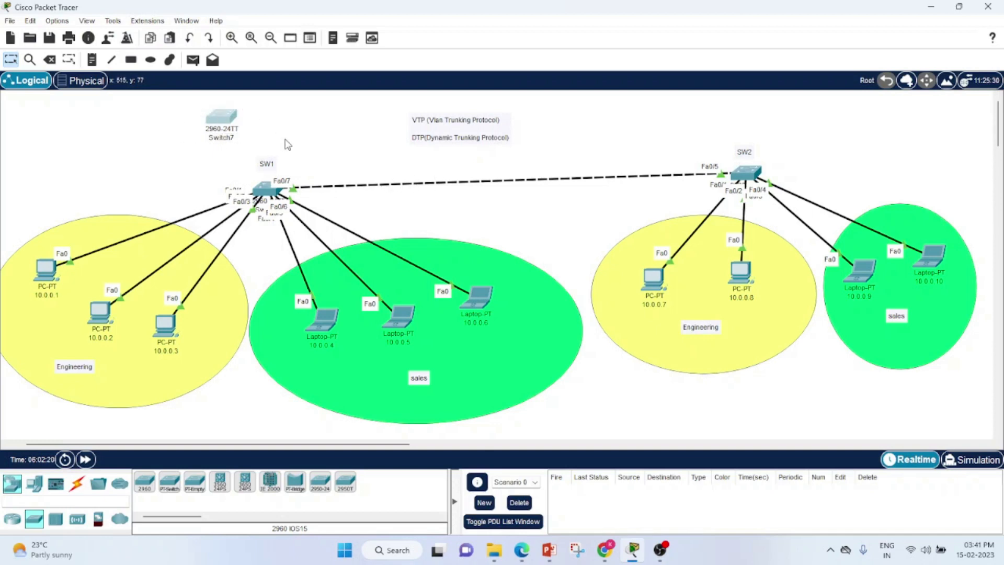
click(187, 118)
drag(182, 110, 292, 139)
key(Delete)
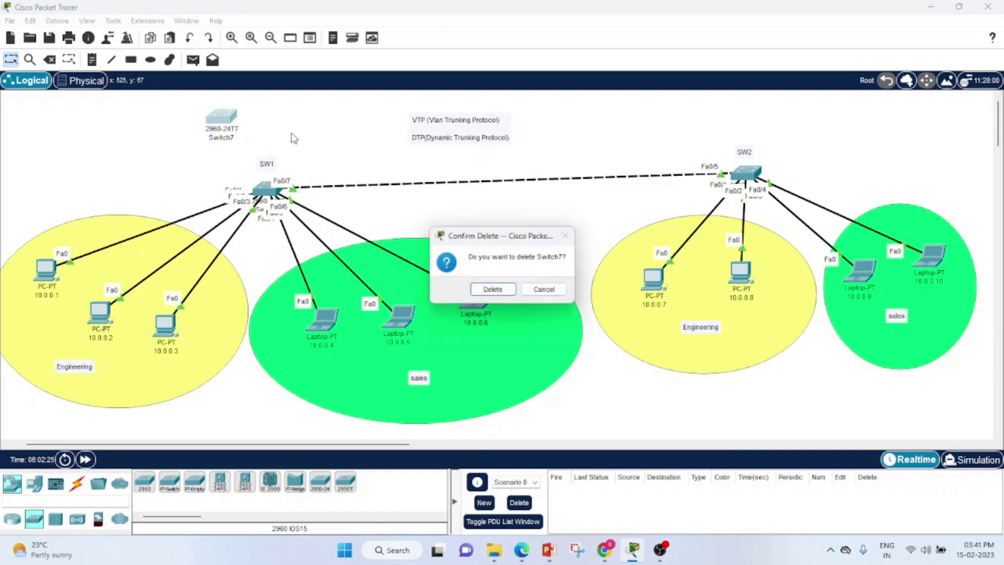
key(Return)
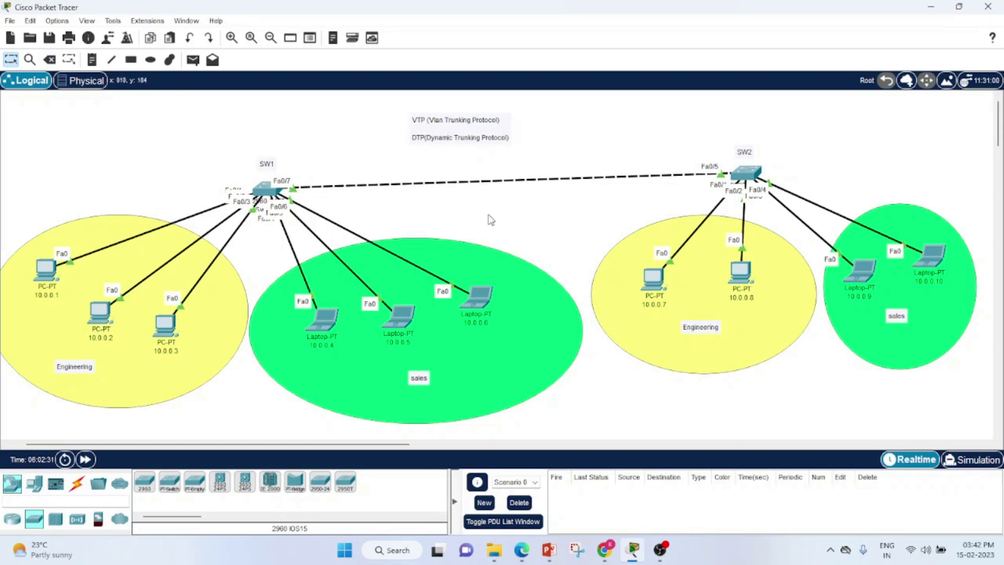
Open SW2's command line and push the earlier output up with blank prompt lines.
click(744, 176)
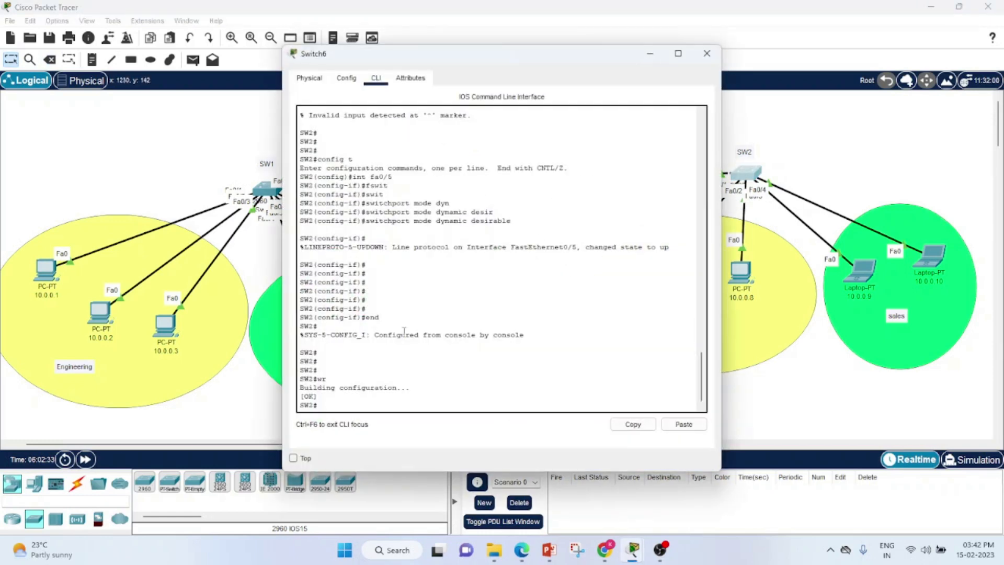
key(Return)
key(Return)
key(Return)
key(Return)
key(Return)
key(Return)
key(Return)
key(Return)
key(Return)
key(Return)
key(Return)
key(Return)
key(Return)
key(Return)
key(Return)
key(Return)
key(Return)
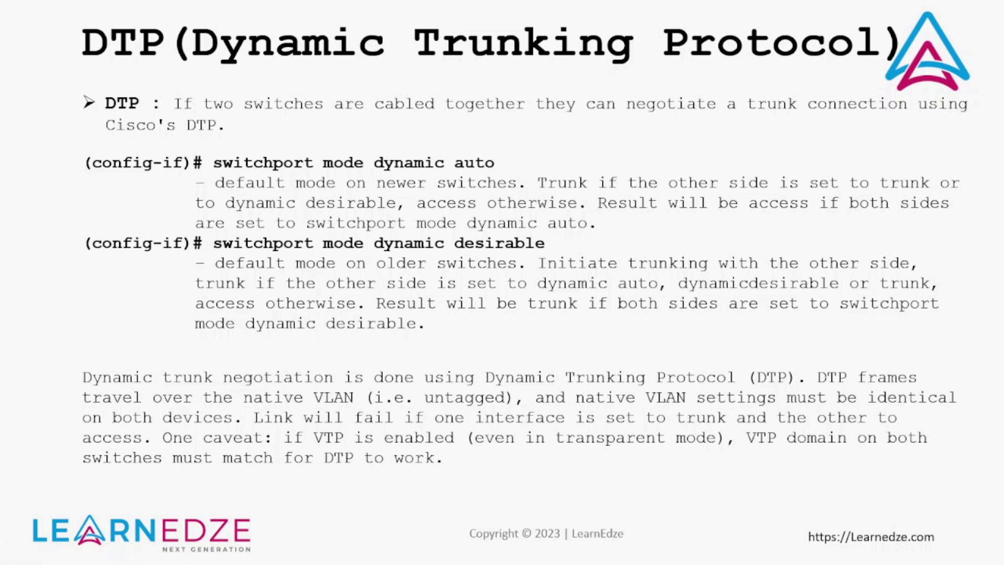
key(Right)
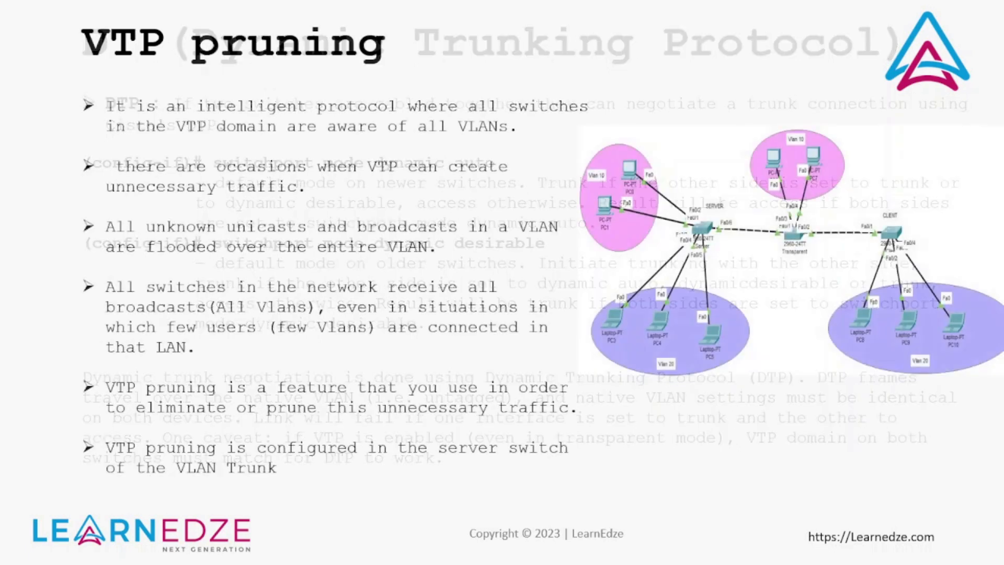